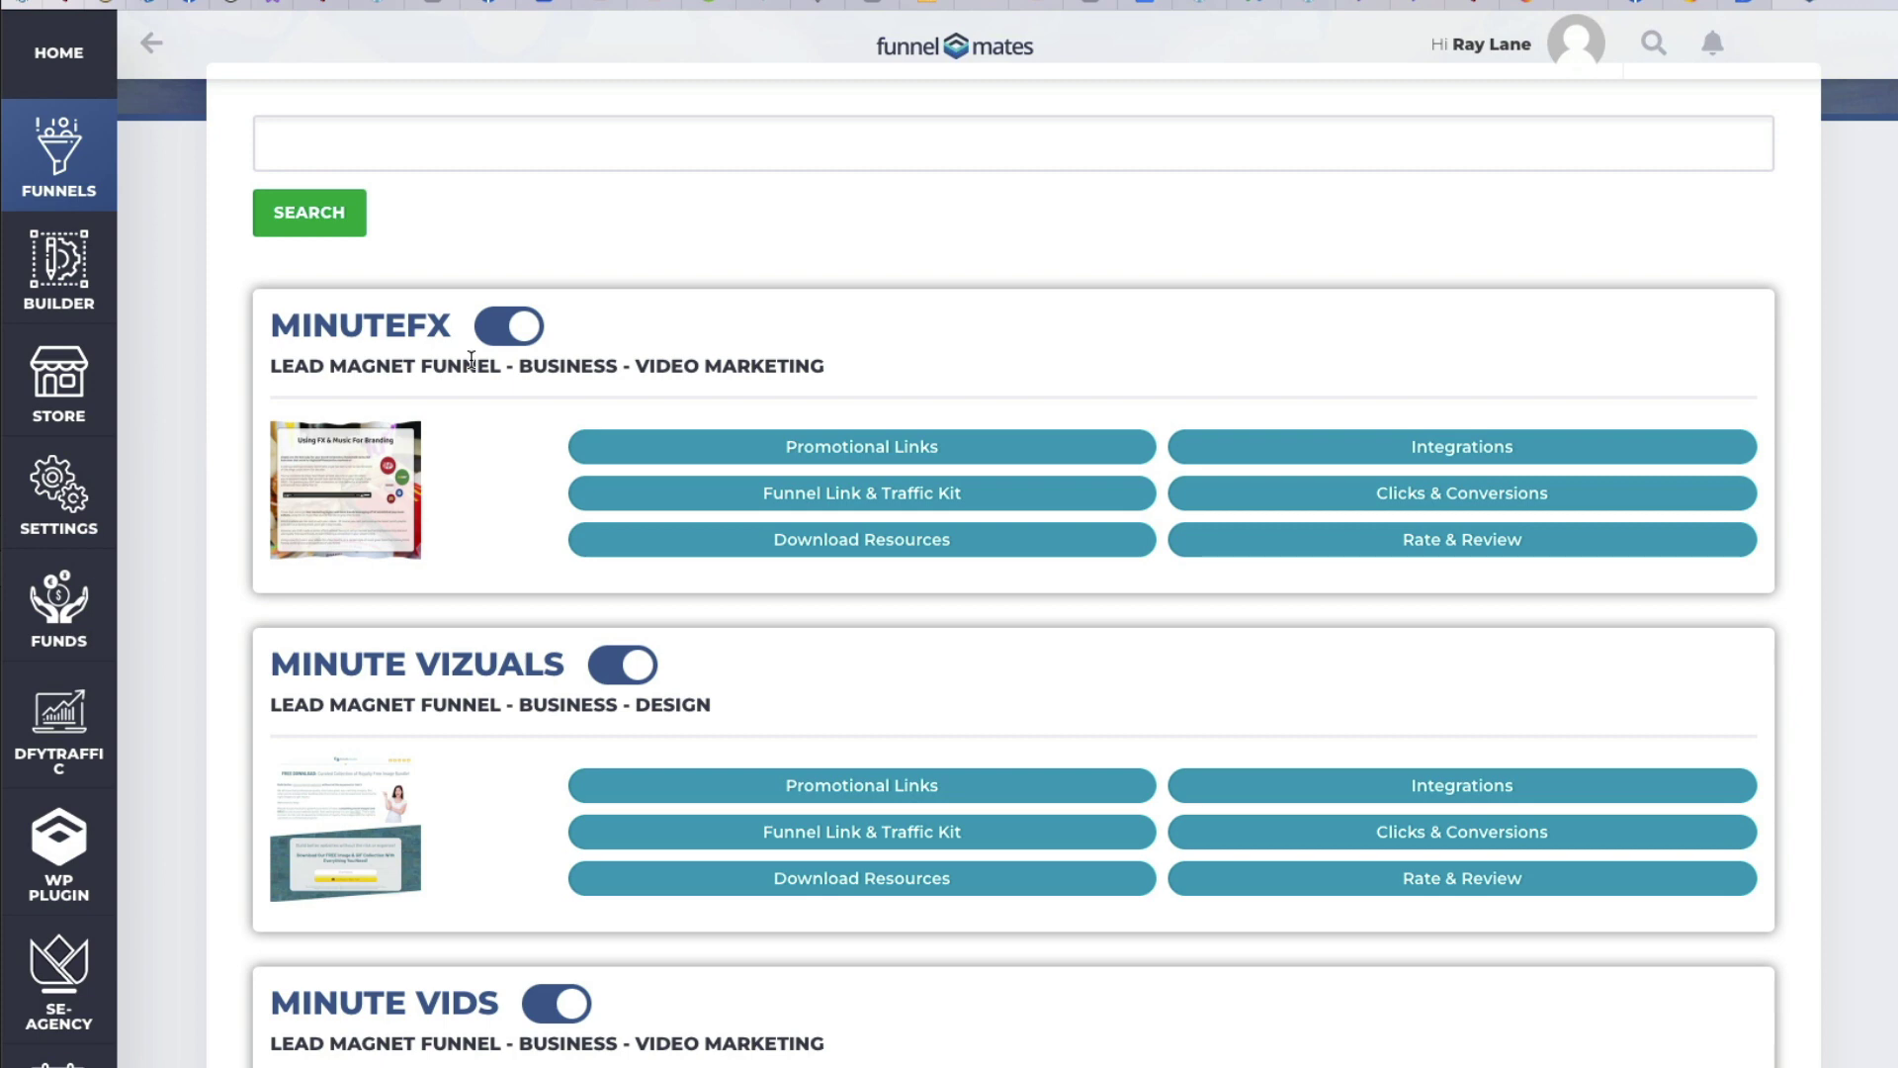
pyautogui.scroll(3, 471, 360)
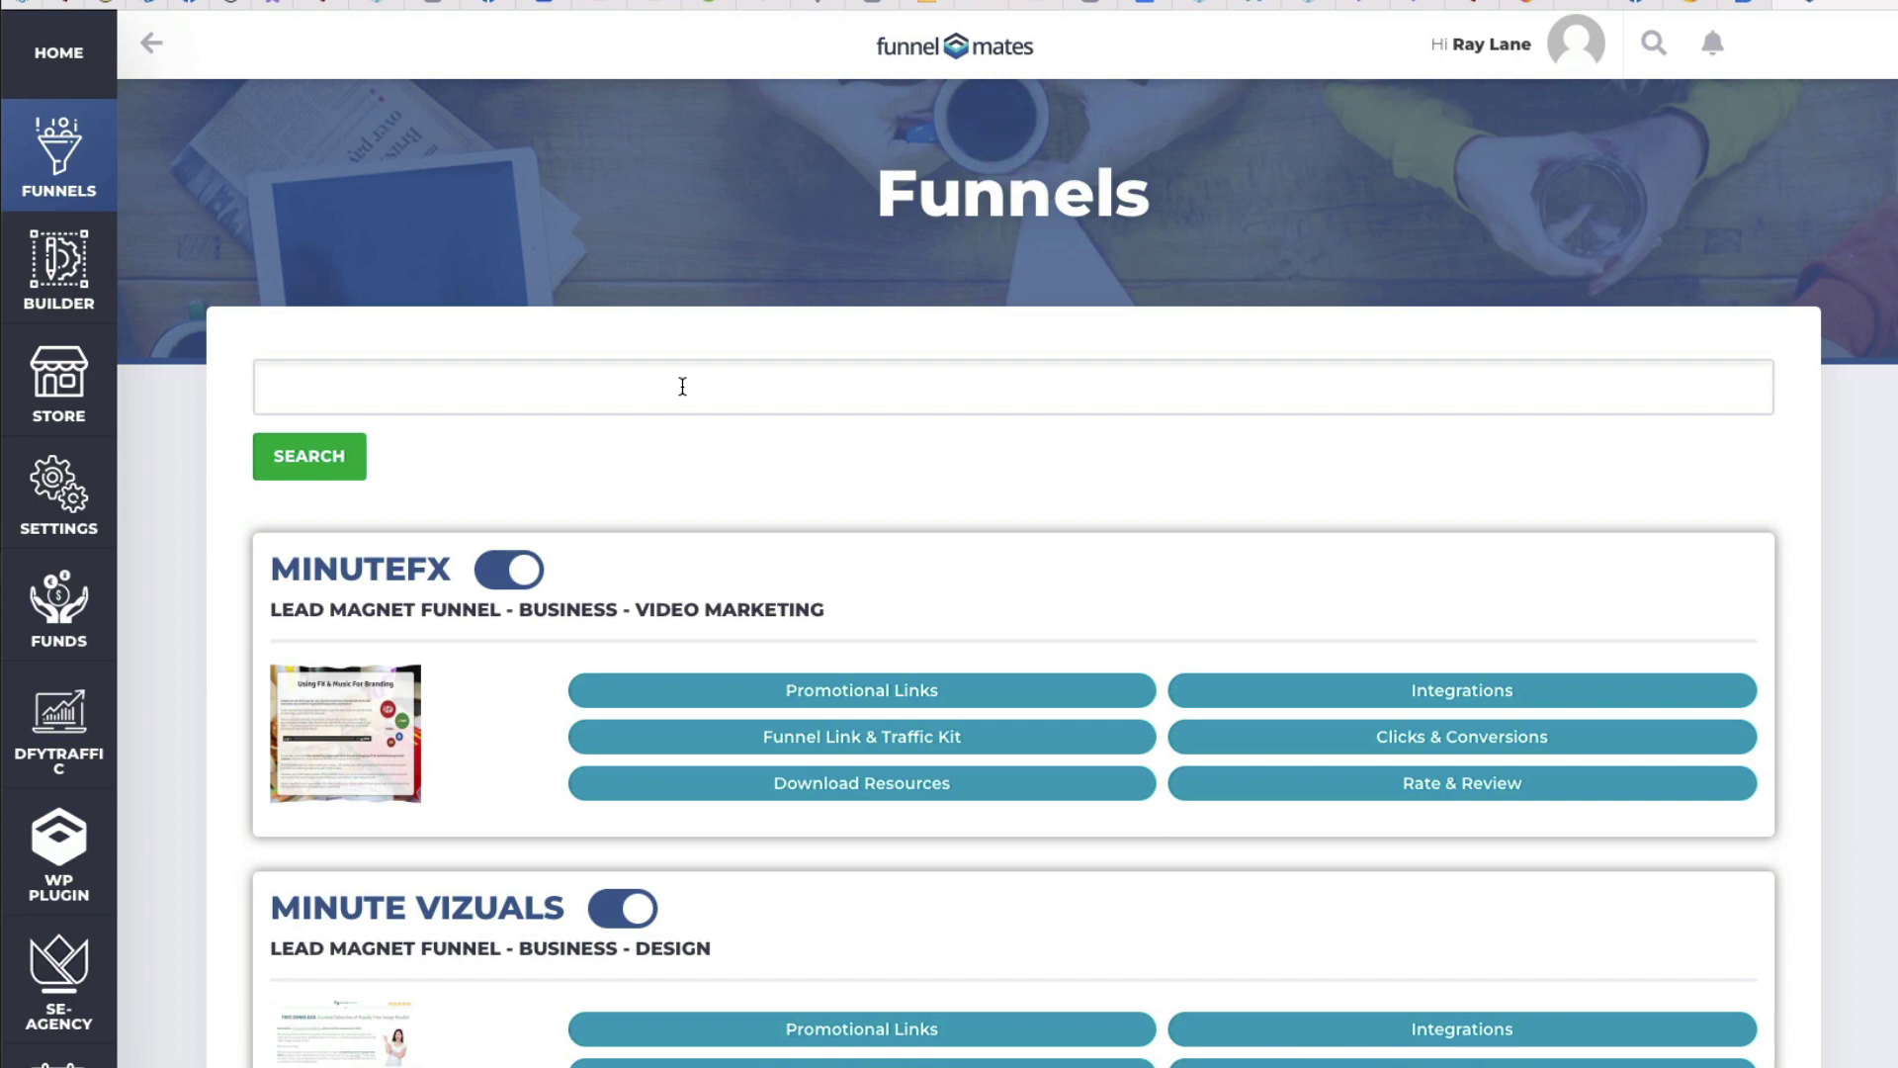
pyautogui.scroll(-2, 453, 362)
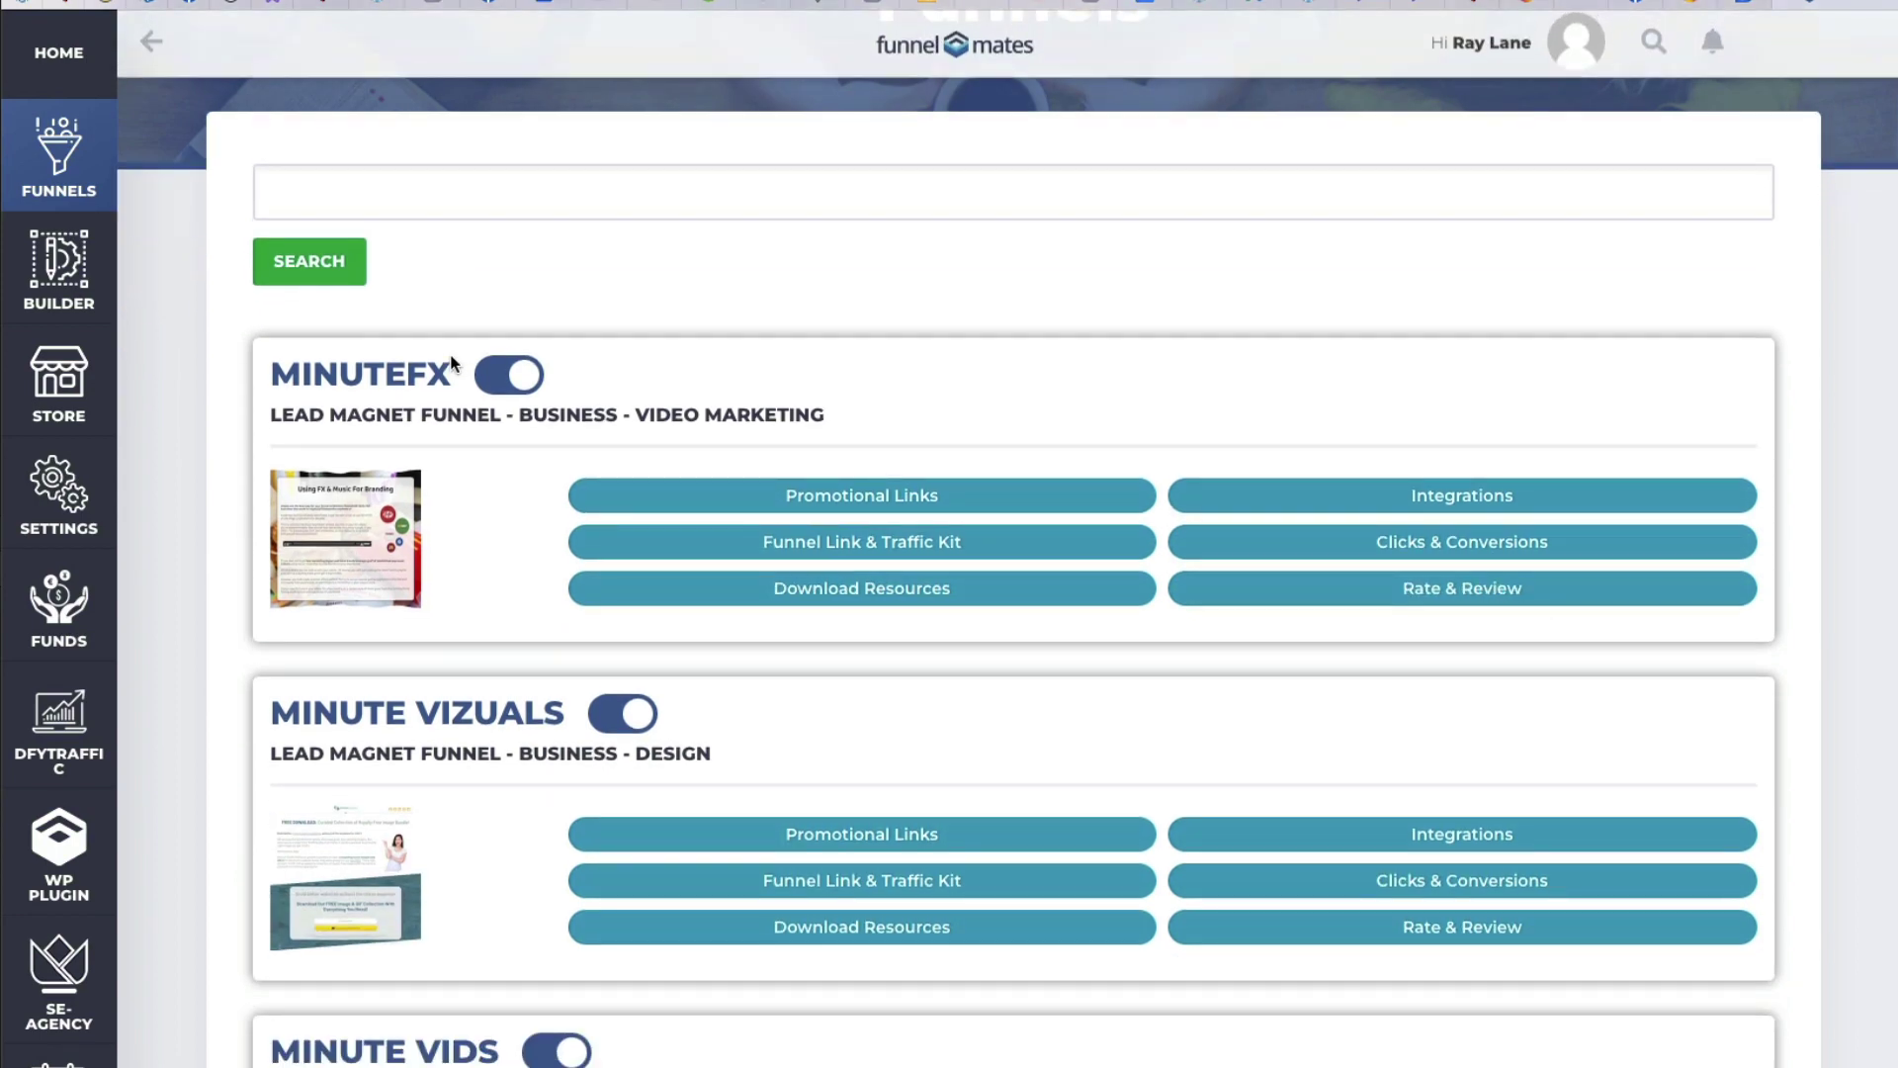
pyautogui.scroll(-1, 450, 362)
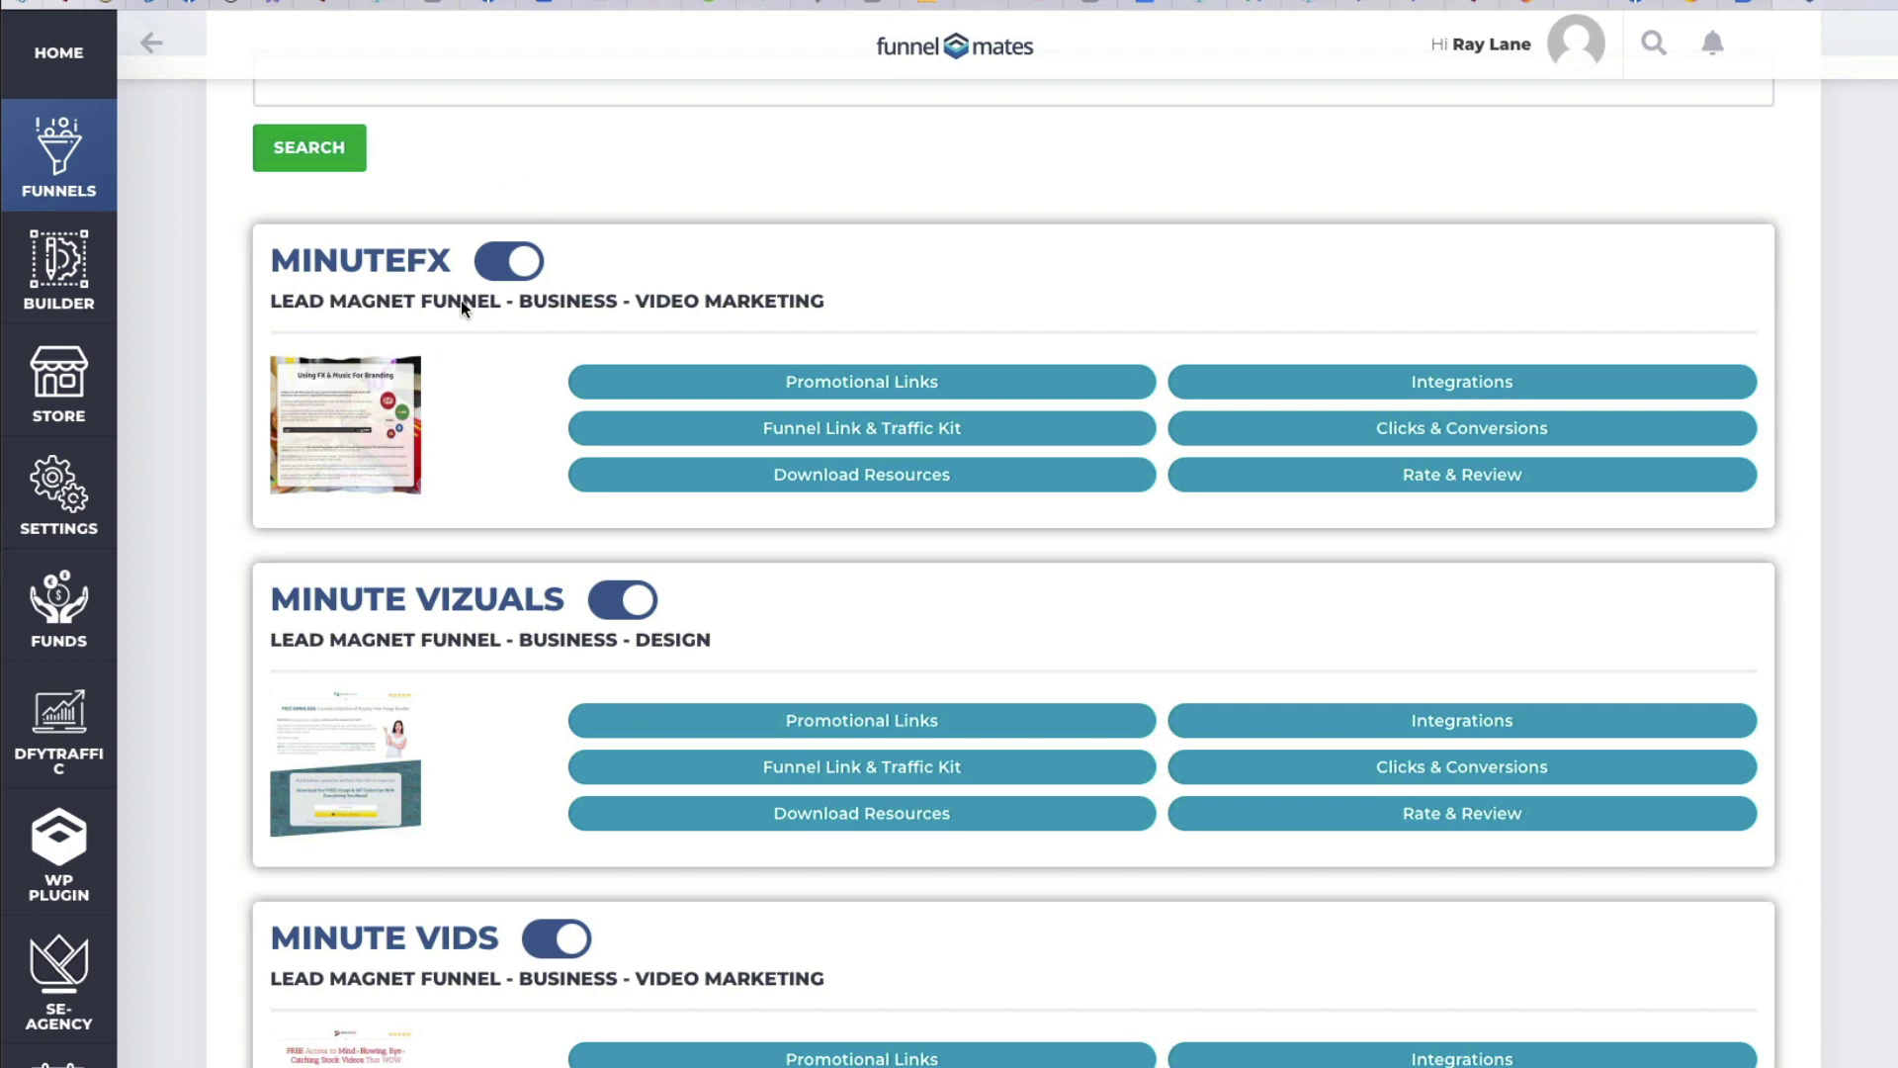
pyautogui.scroll(1, 531, 181)
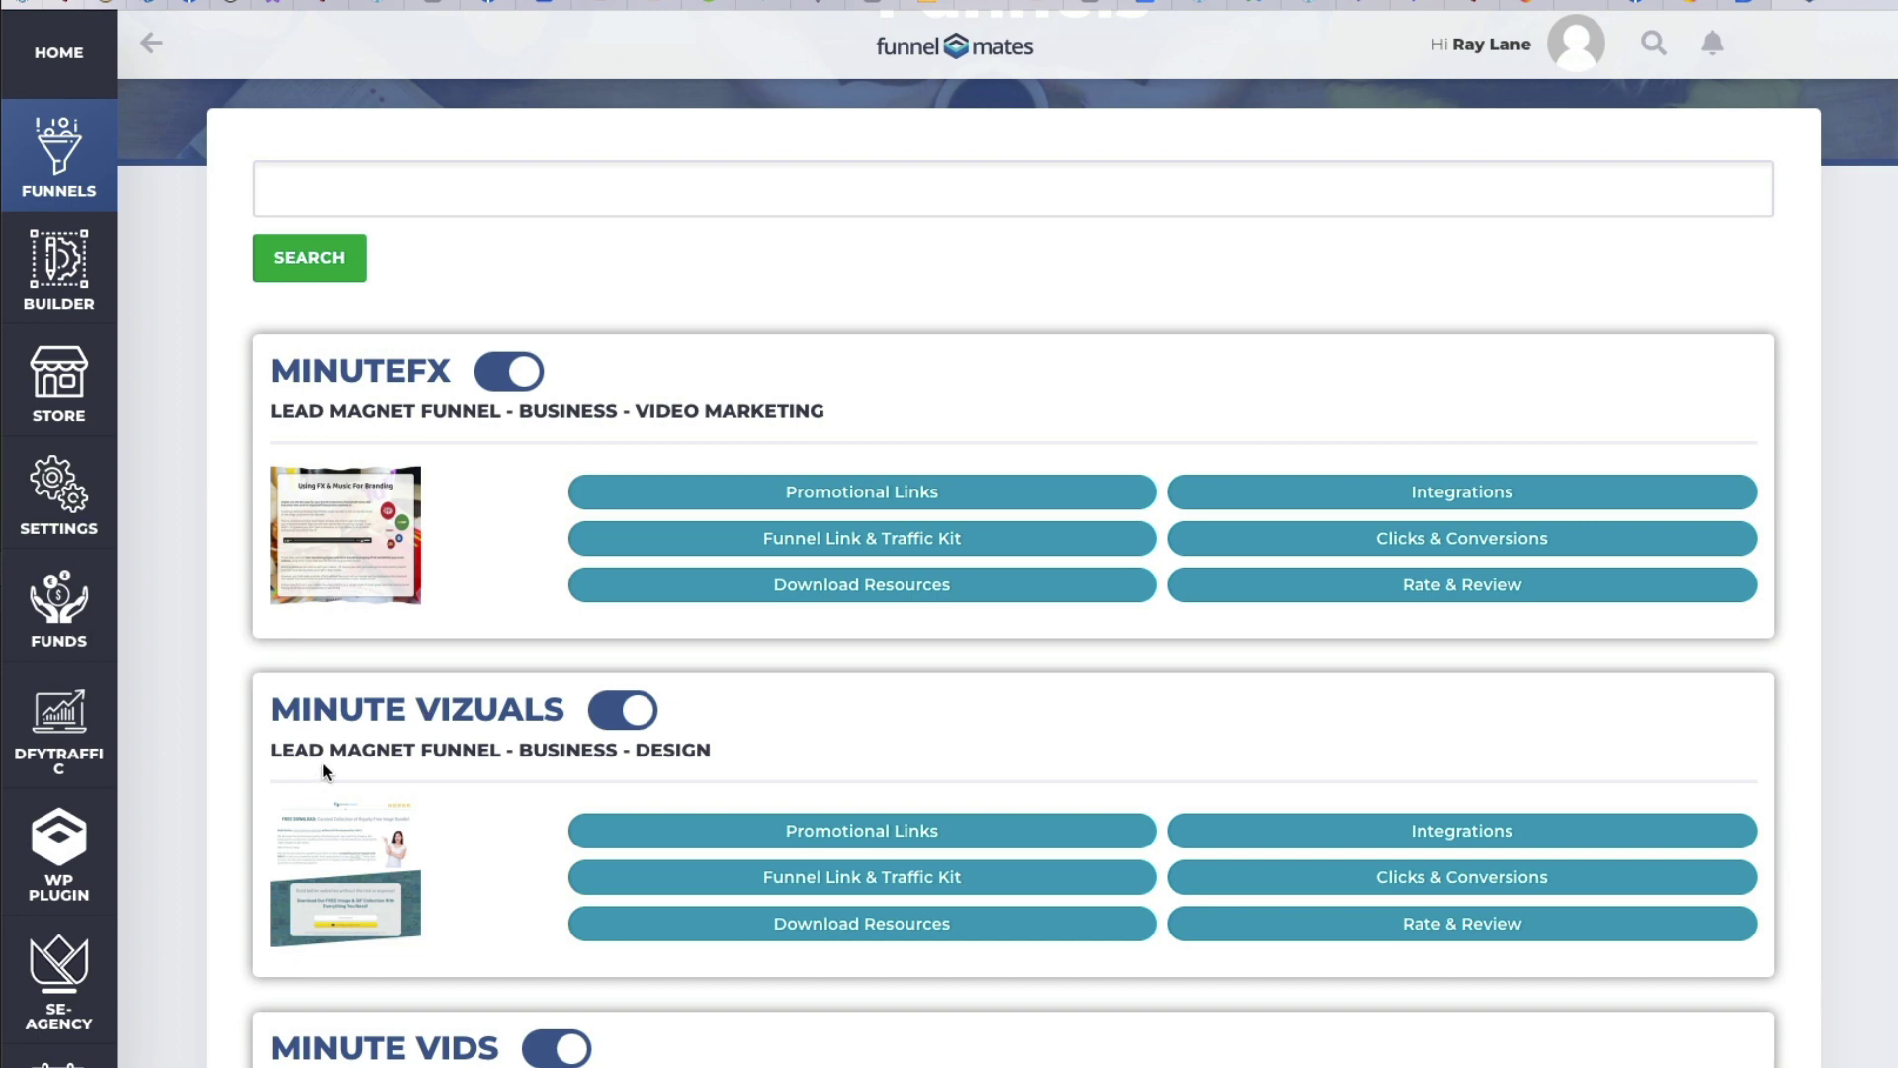
pyautogui.scroll(-2, 433, 489)
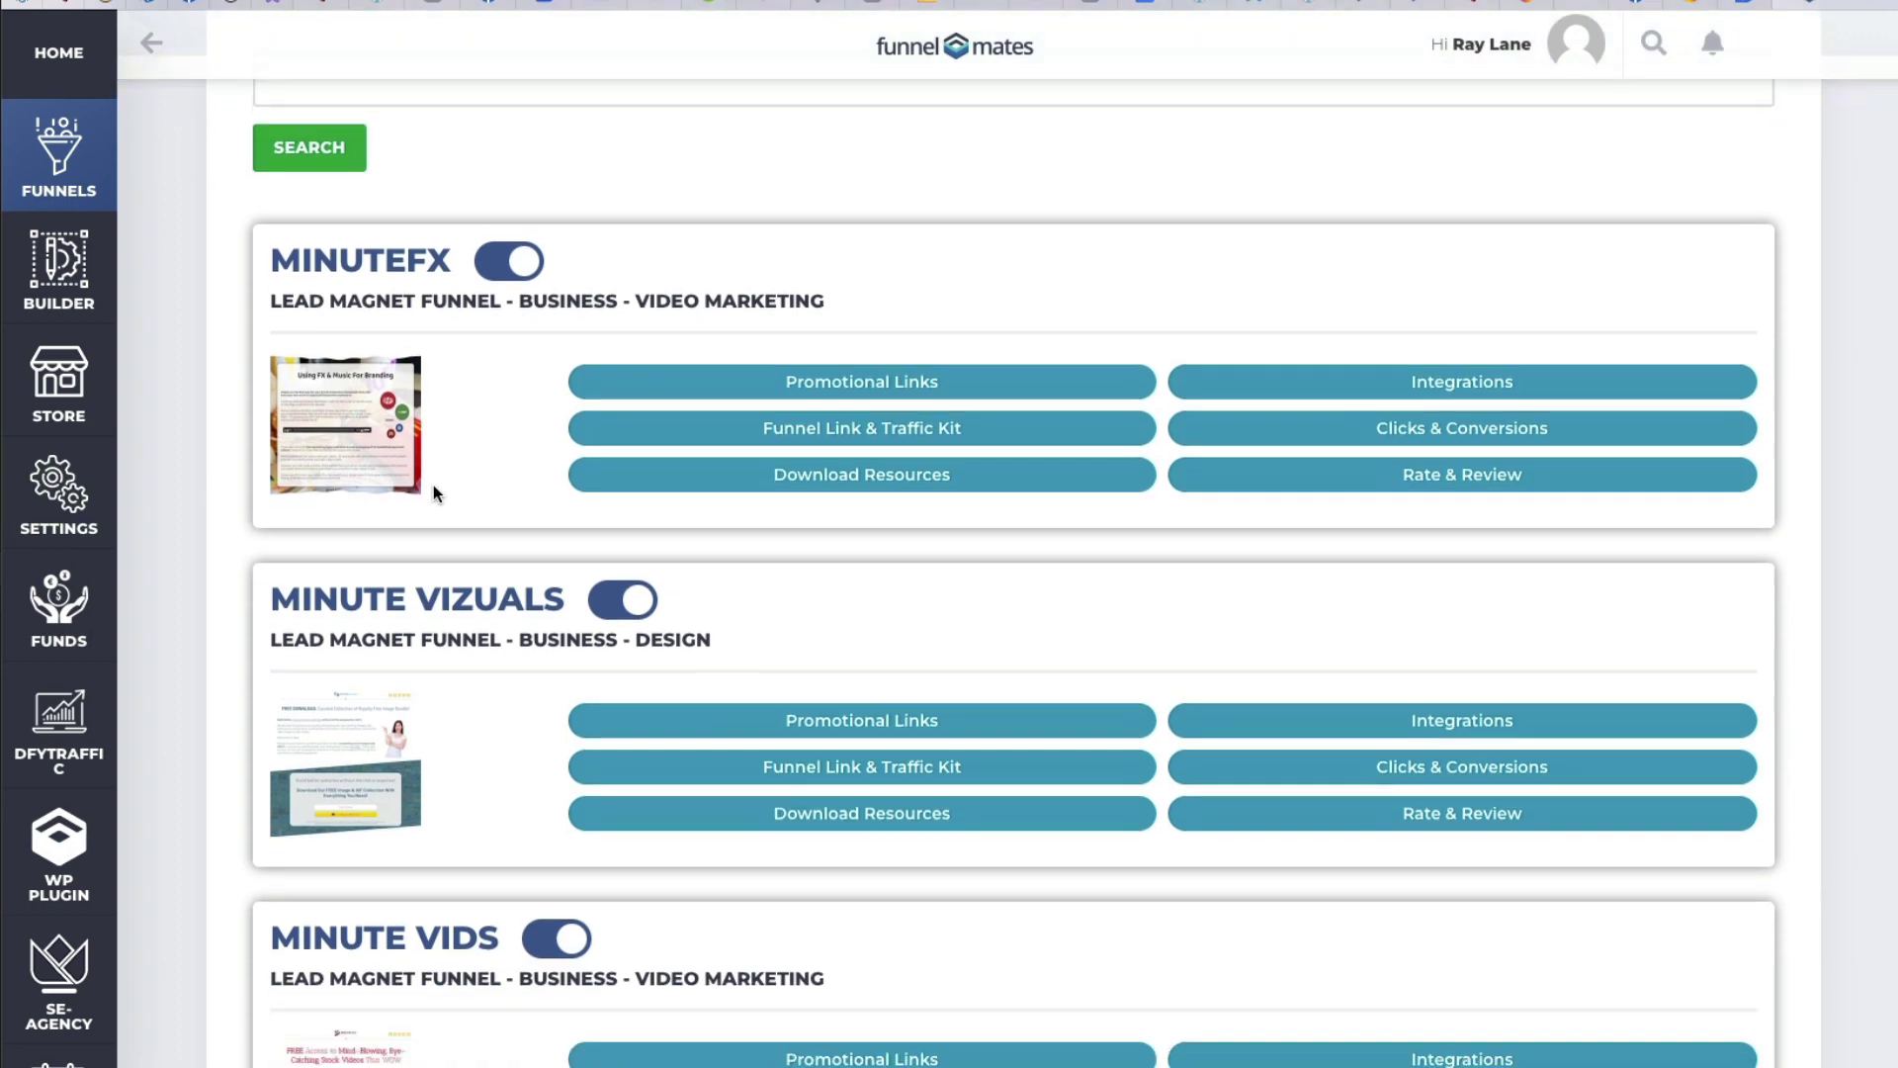
pyautogui.scroll(-1, 433, 485)
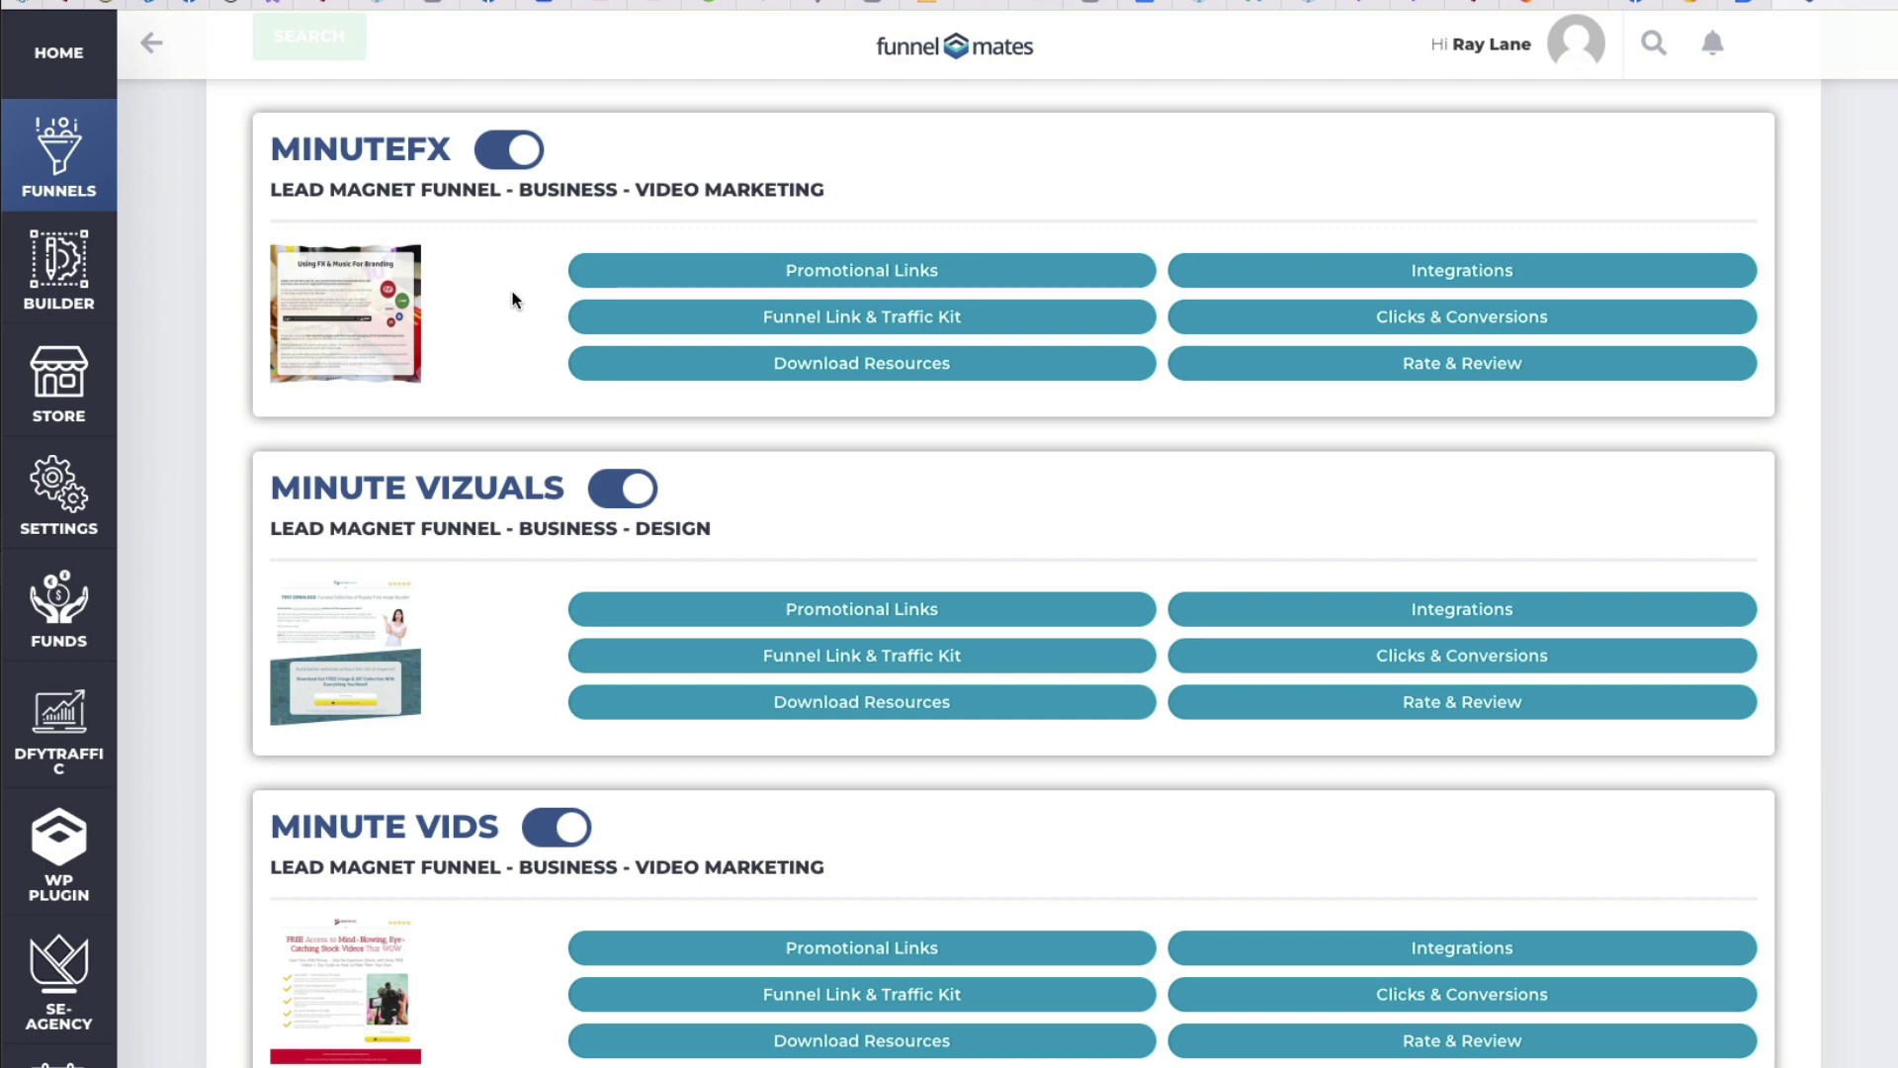
pyautogui.scroll(3, 603, 312)
pyautogui.scroll(-2, 524, 365)
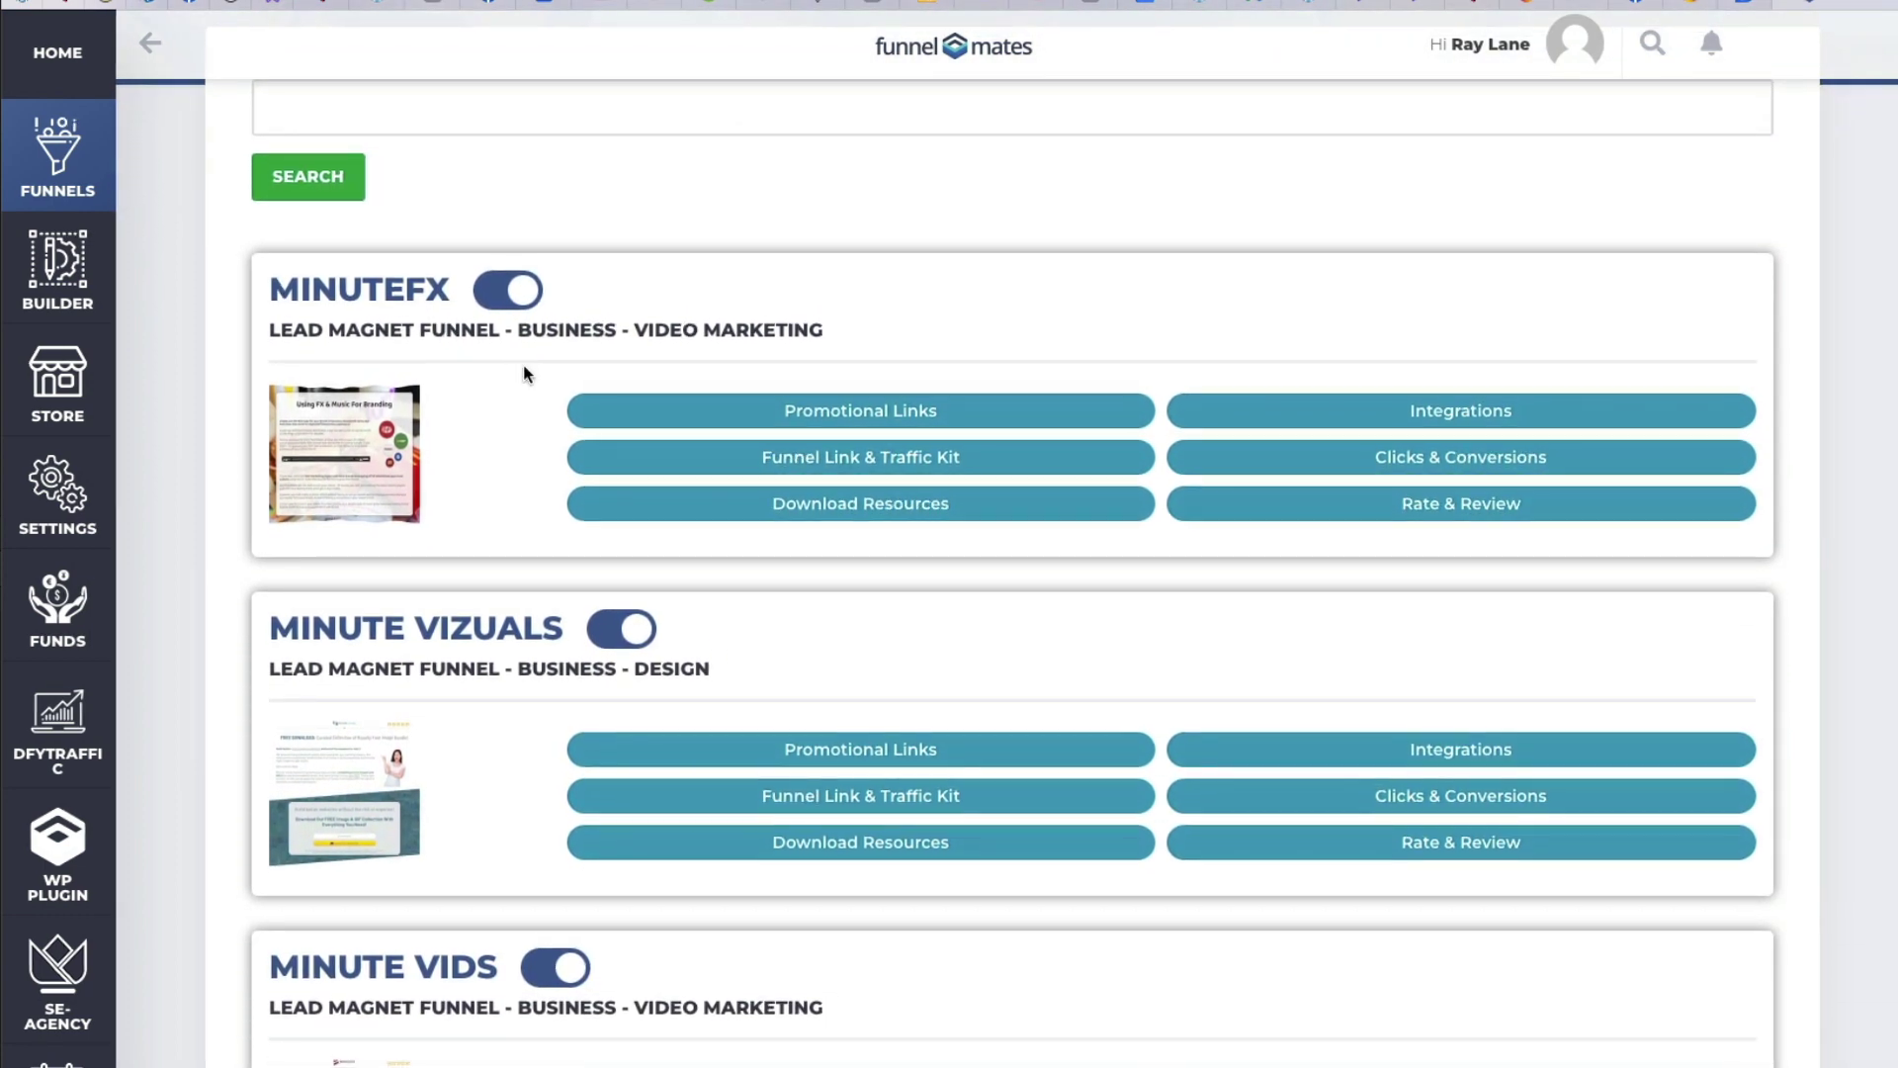
pyautogui.scroll(-1, 524, 366)
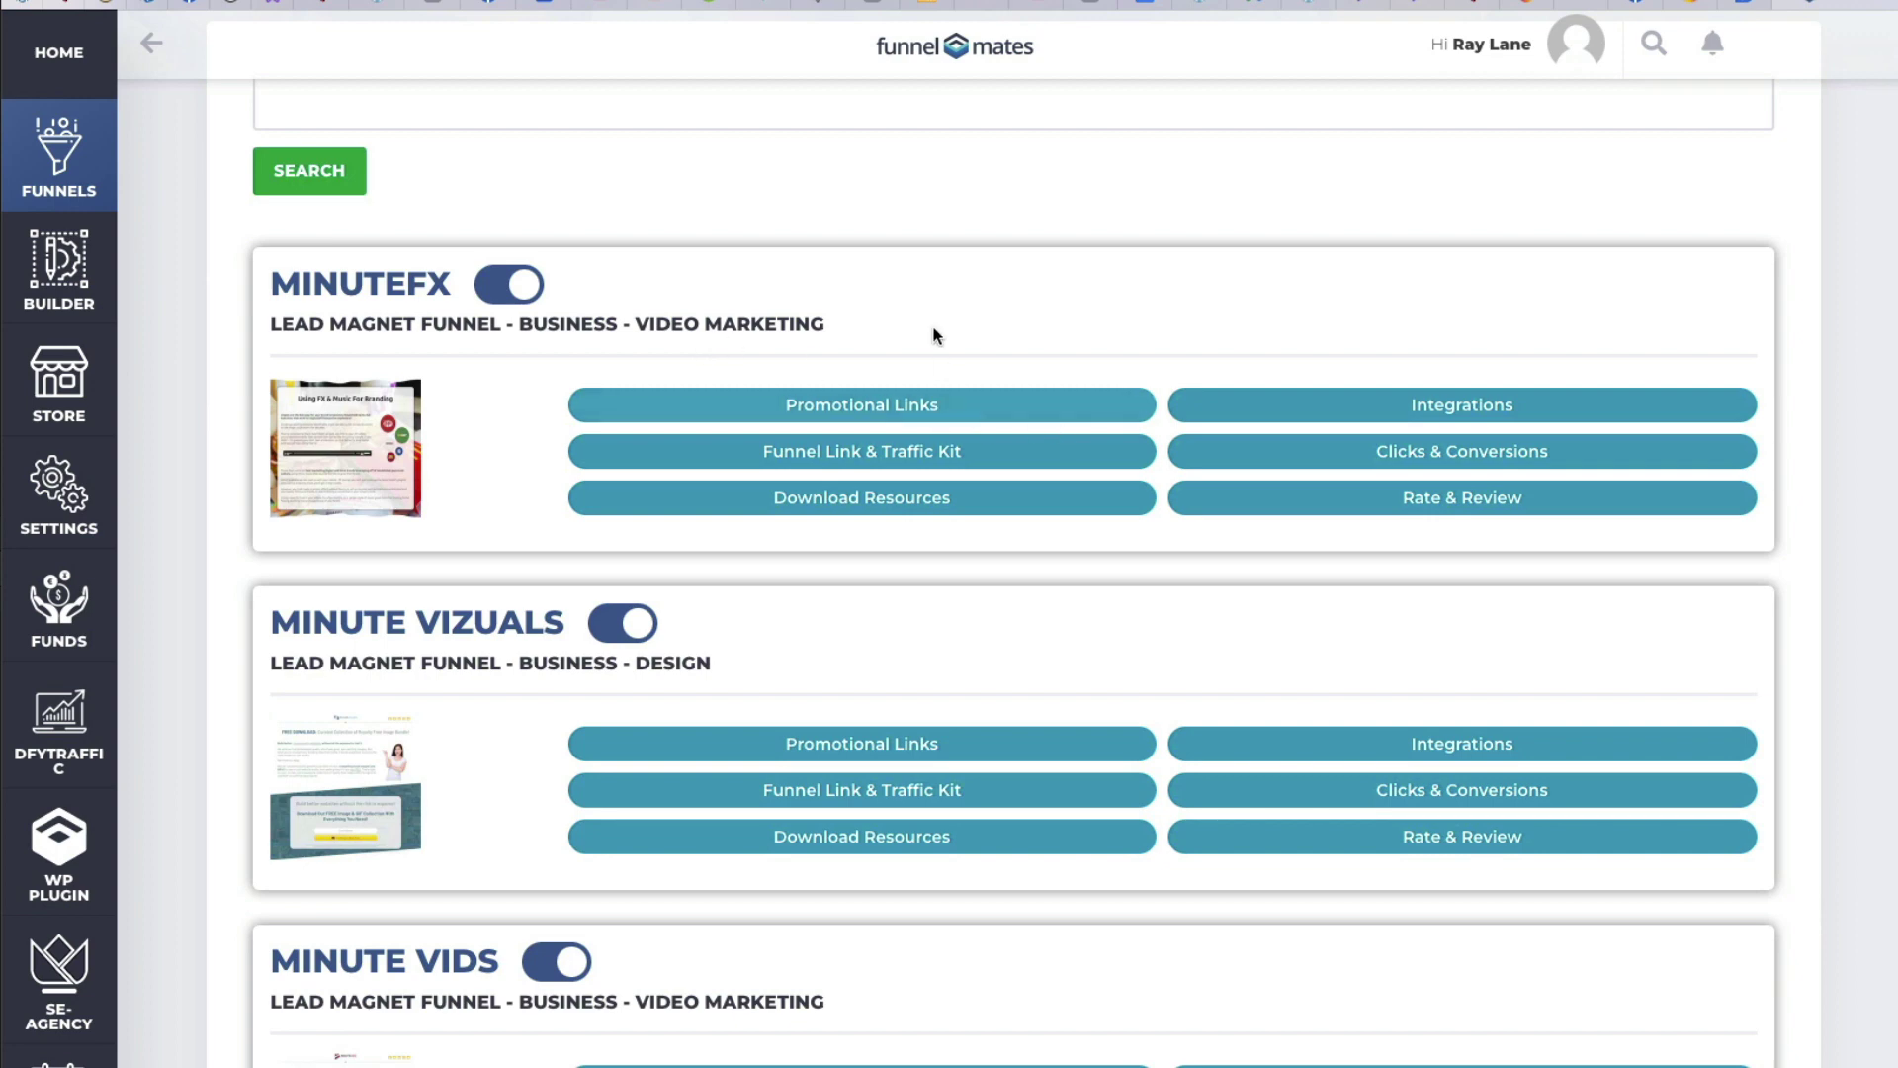
# Step: Browse the list of available funnels from MinuteFX through Influencer Solutions and return to the start of the list
pyautogui.scroll(-6, 564, 435)
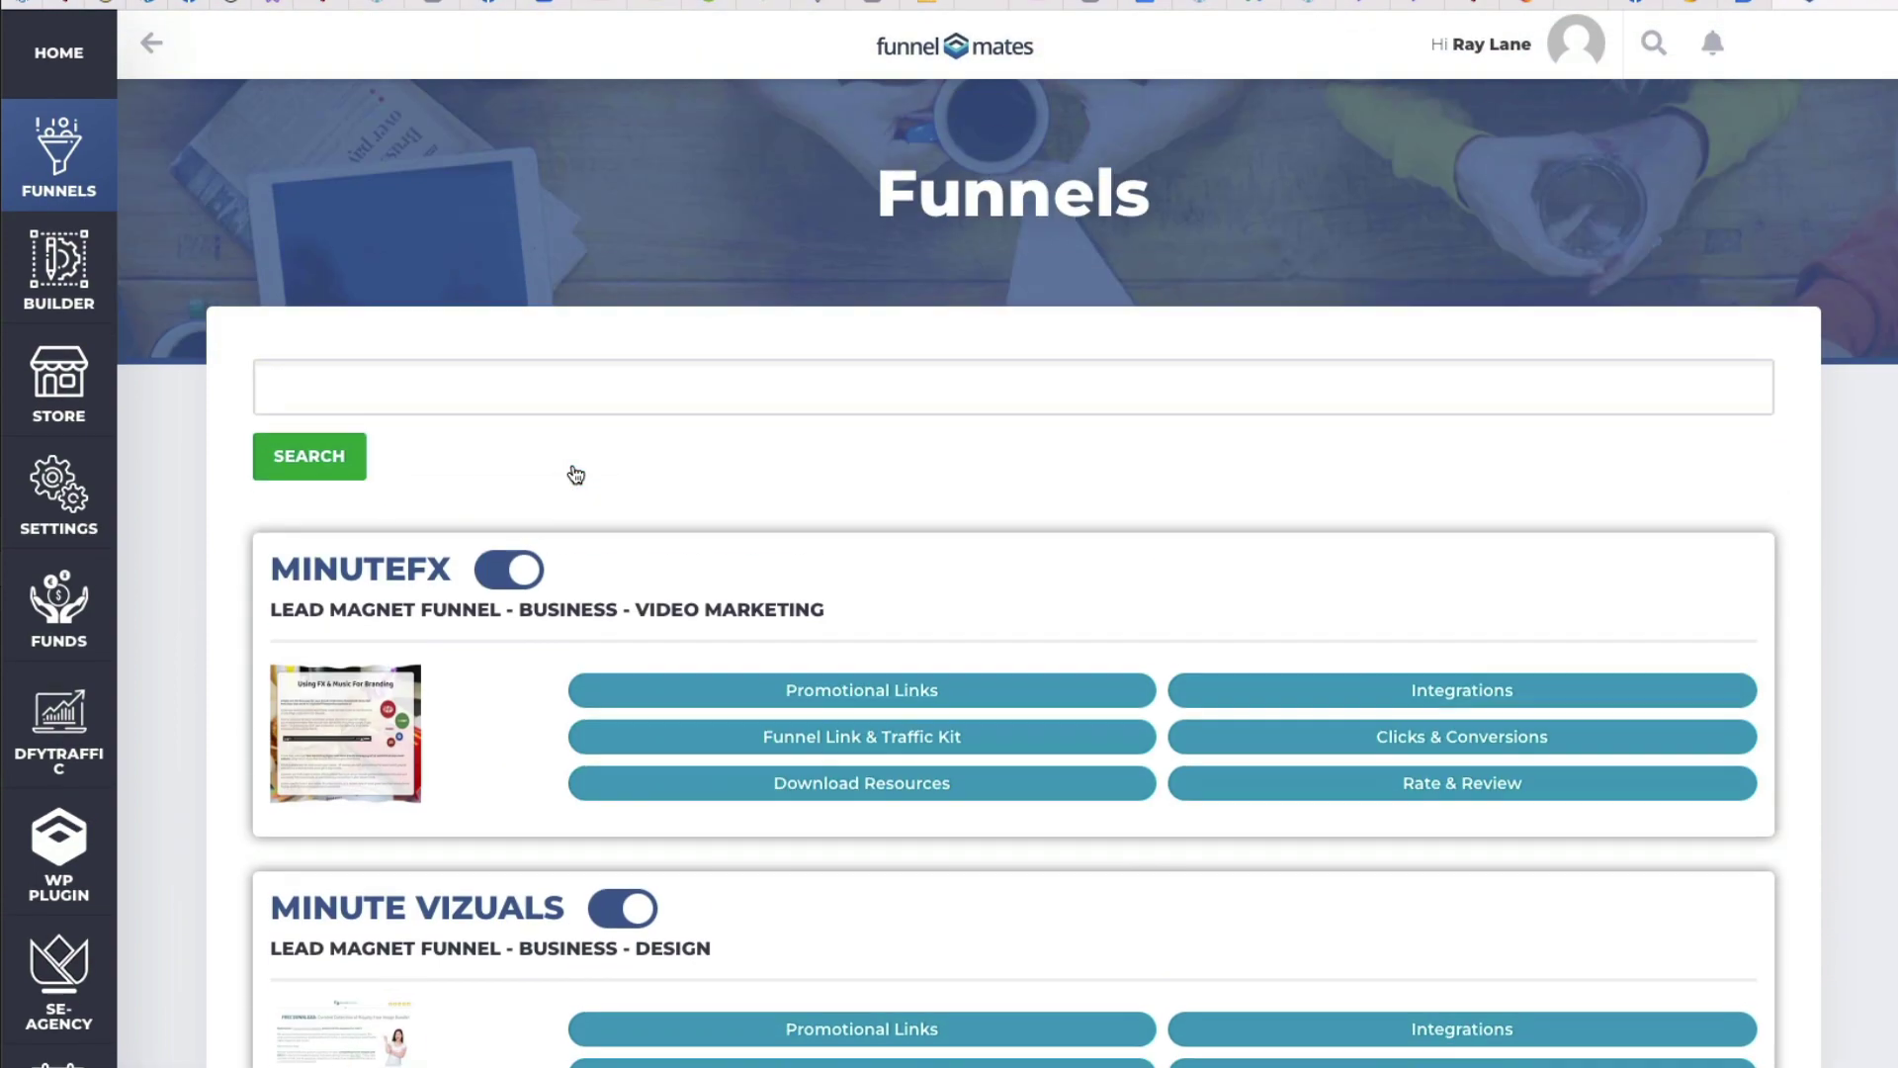
pyautogui.scroll(-7, 595, 610)
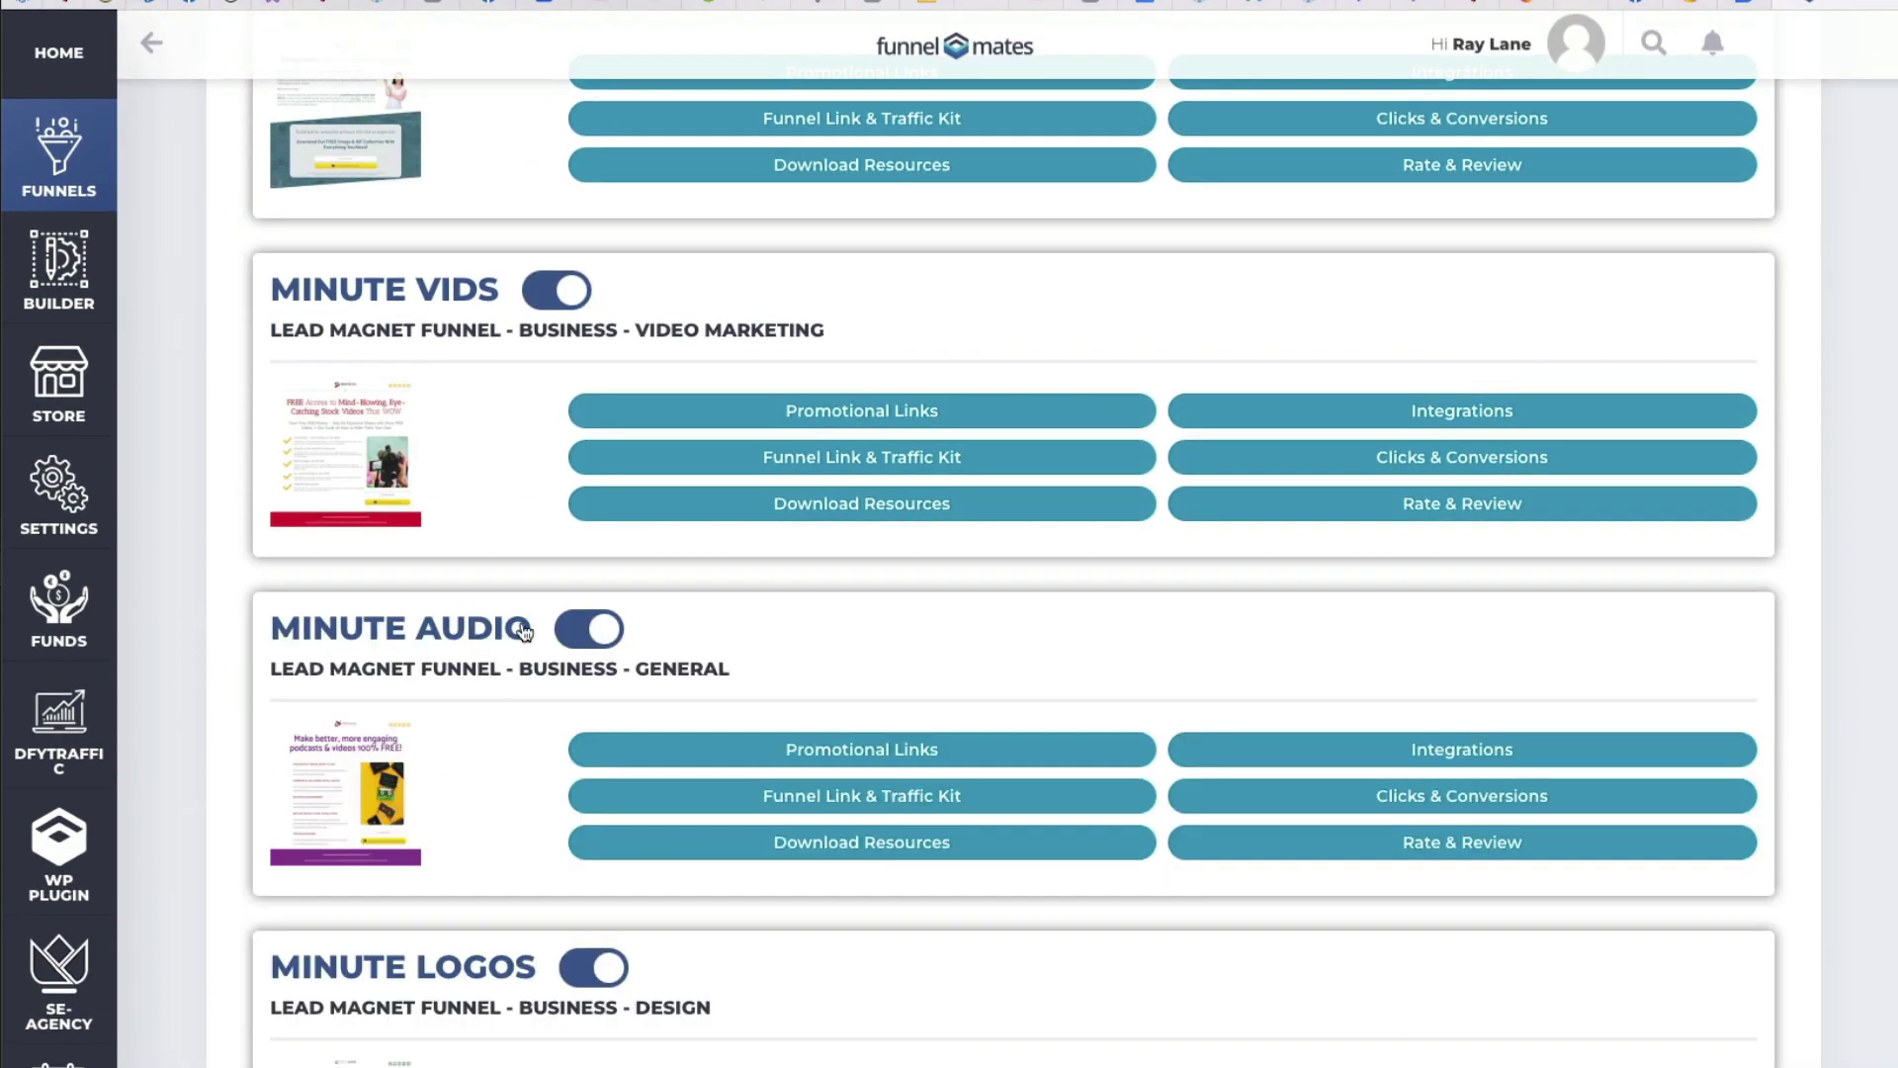
pyautogui.scroll(-10, 581, 522)
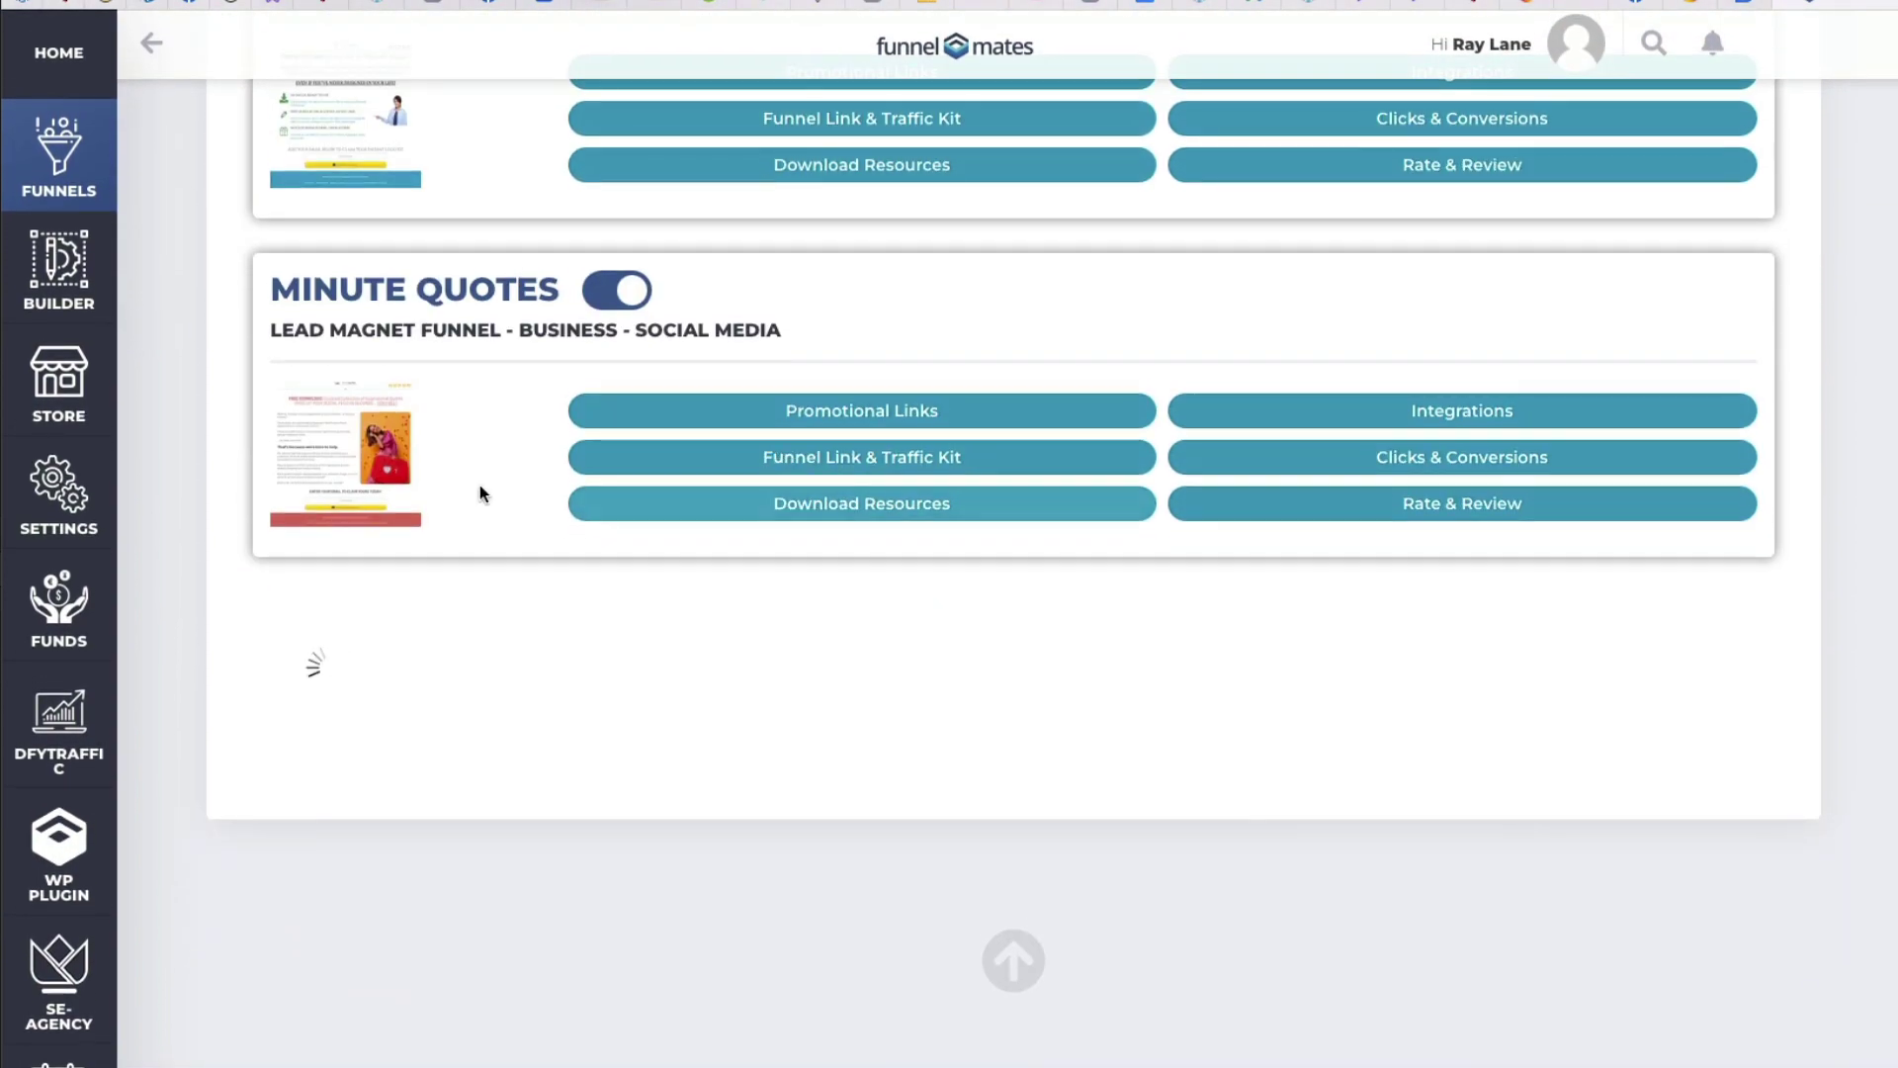
pyautogui.scroll(8, 508, 451)
pyautogui.scroll(-1, 508, 451)
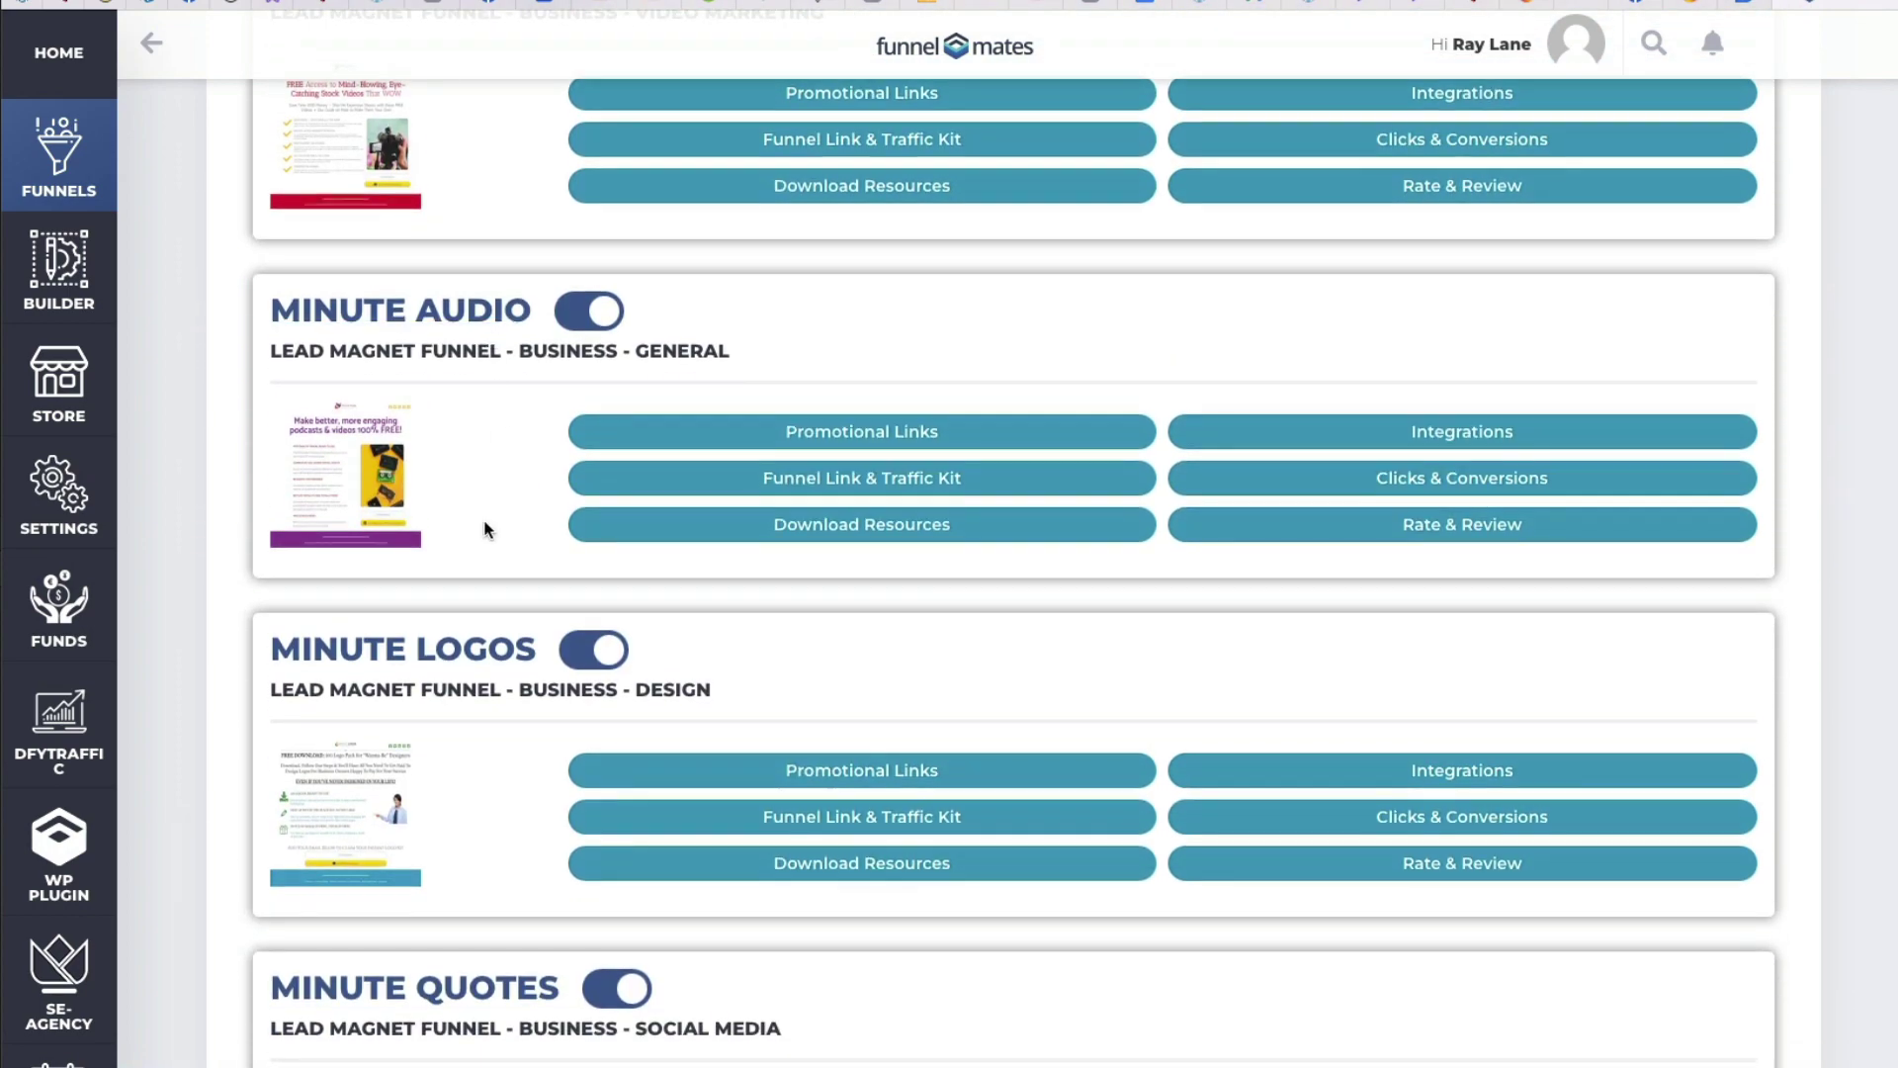
pyautogui.scroll(10, 447, 839)
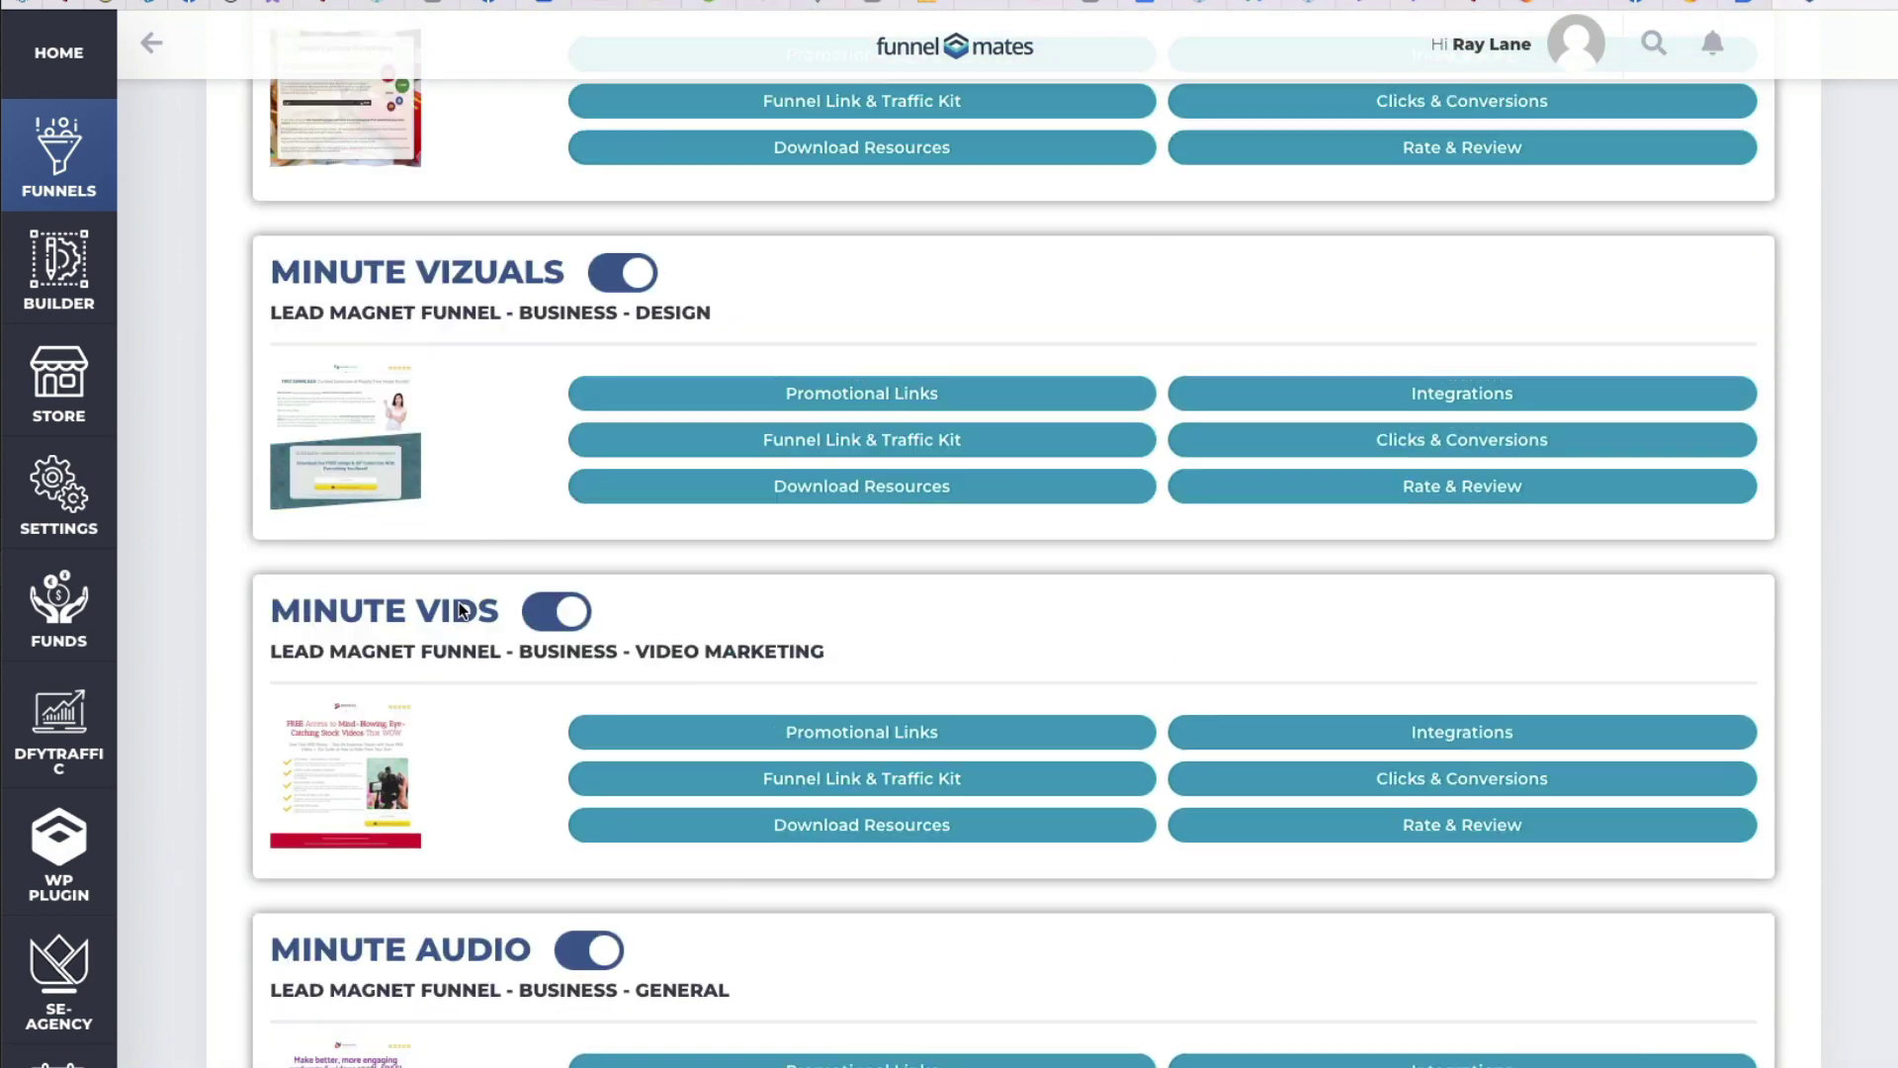
pyautogui.scroll(-1, 548, 562)
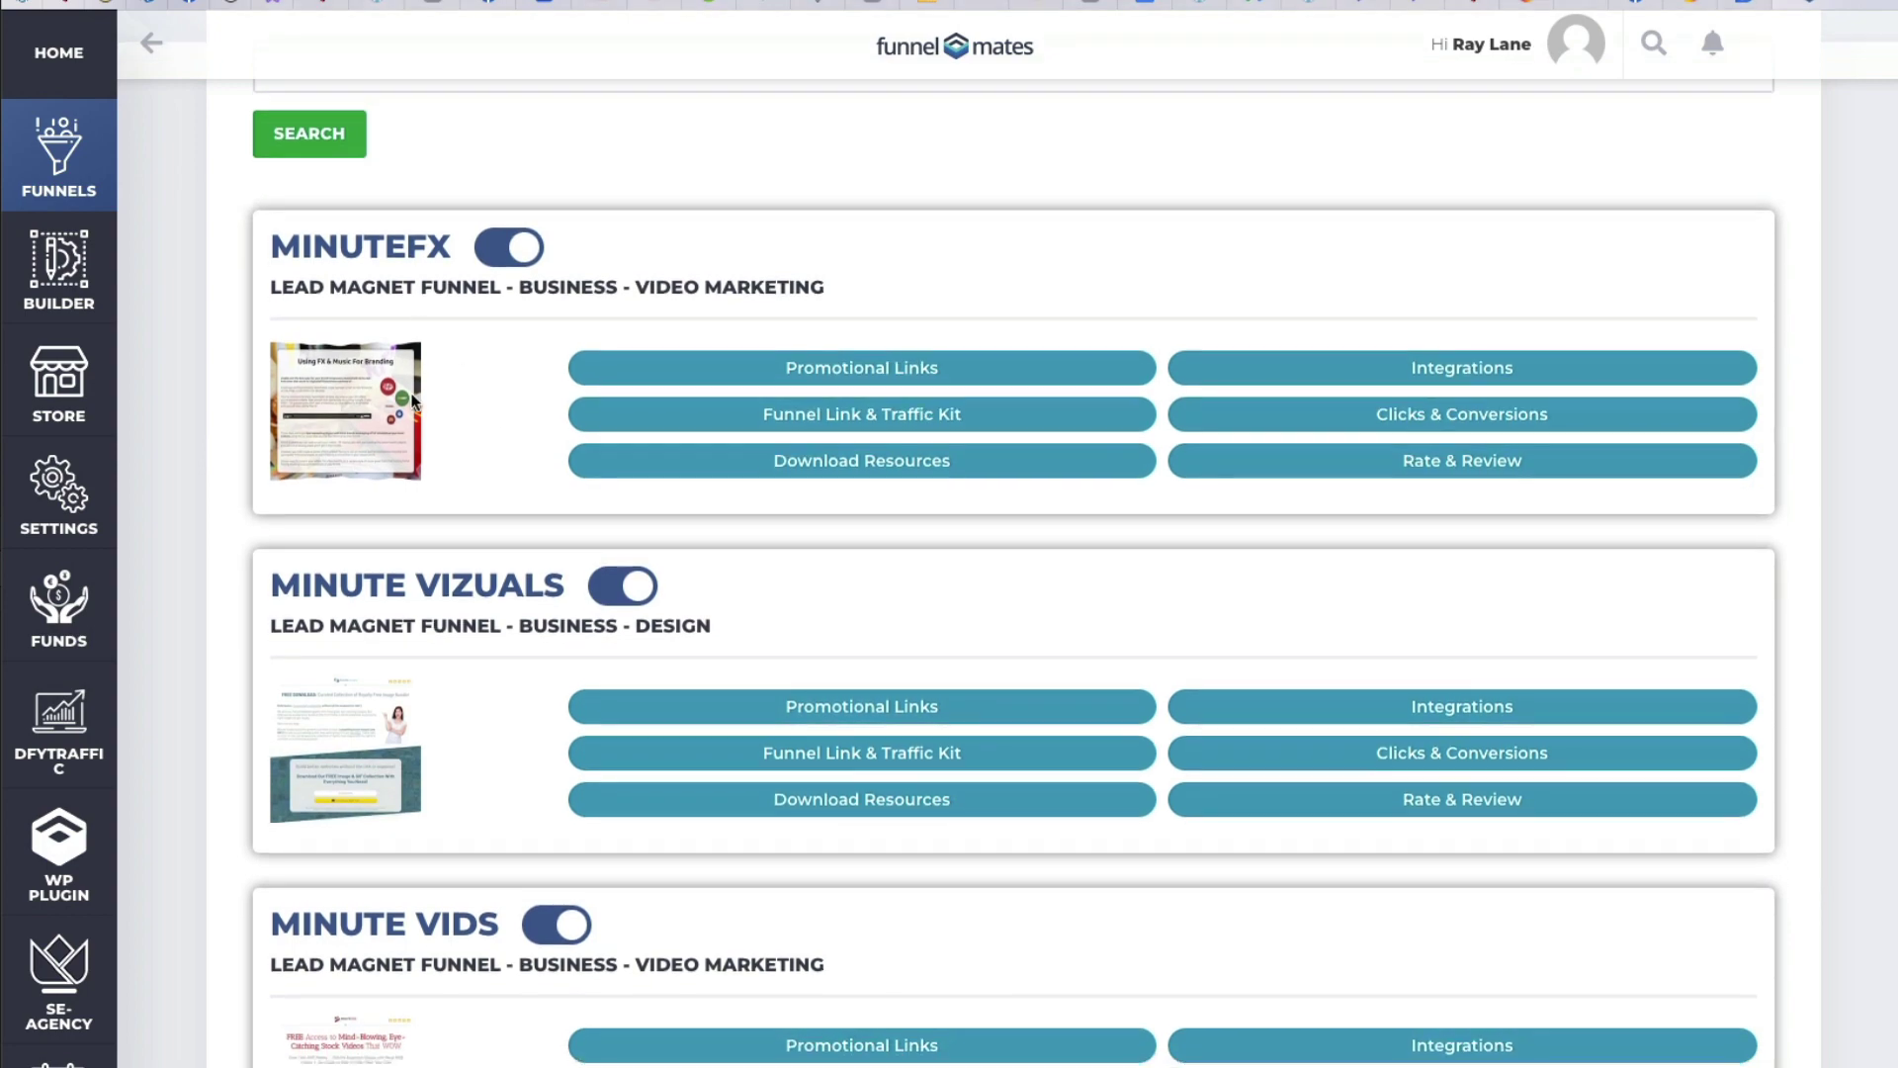
pyautogui.scroll(-15, 754, 525)
pyautogui.scroll(-13, 726, 572)
pyautogui.scroll(1, 728, 576)
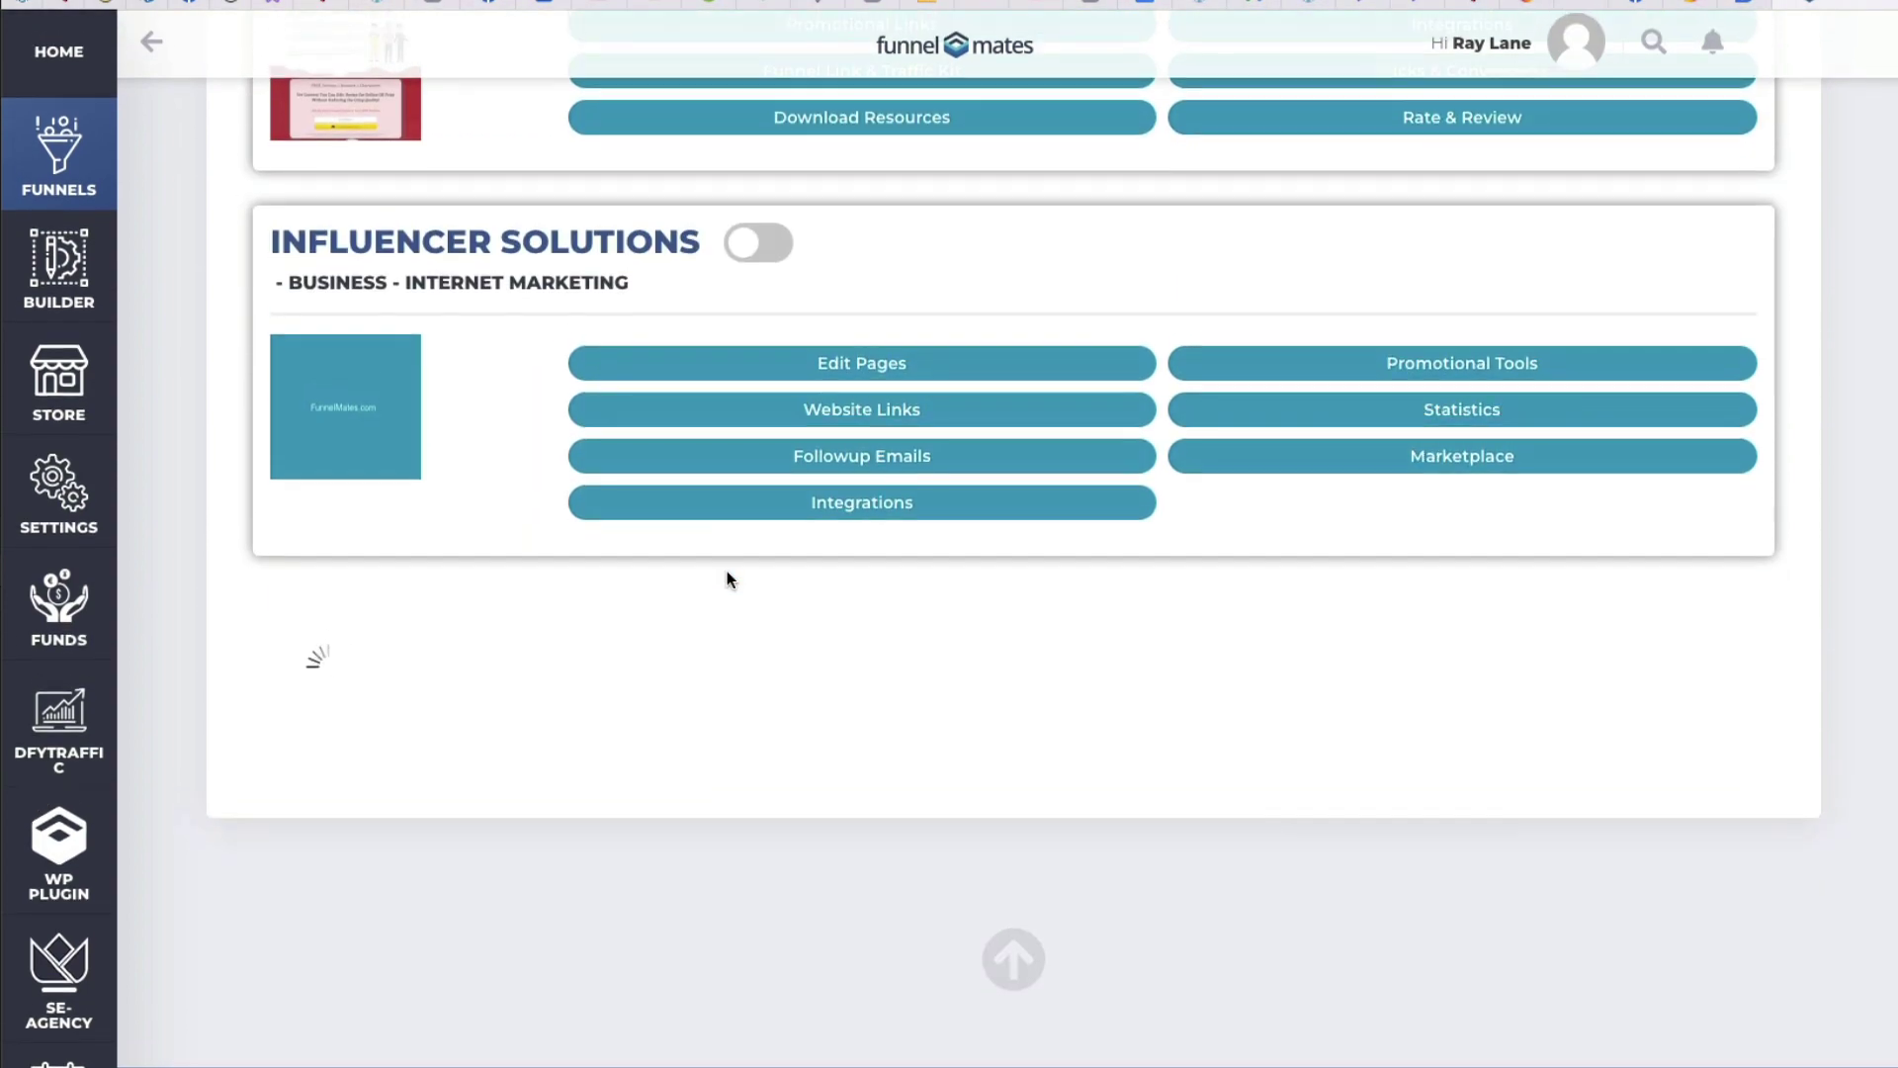
pyautogui.scroll(2, 676, 445)
pyautogui.scroll(20, 674, 437)
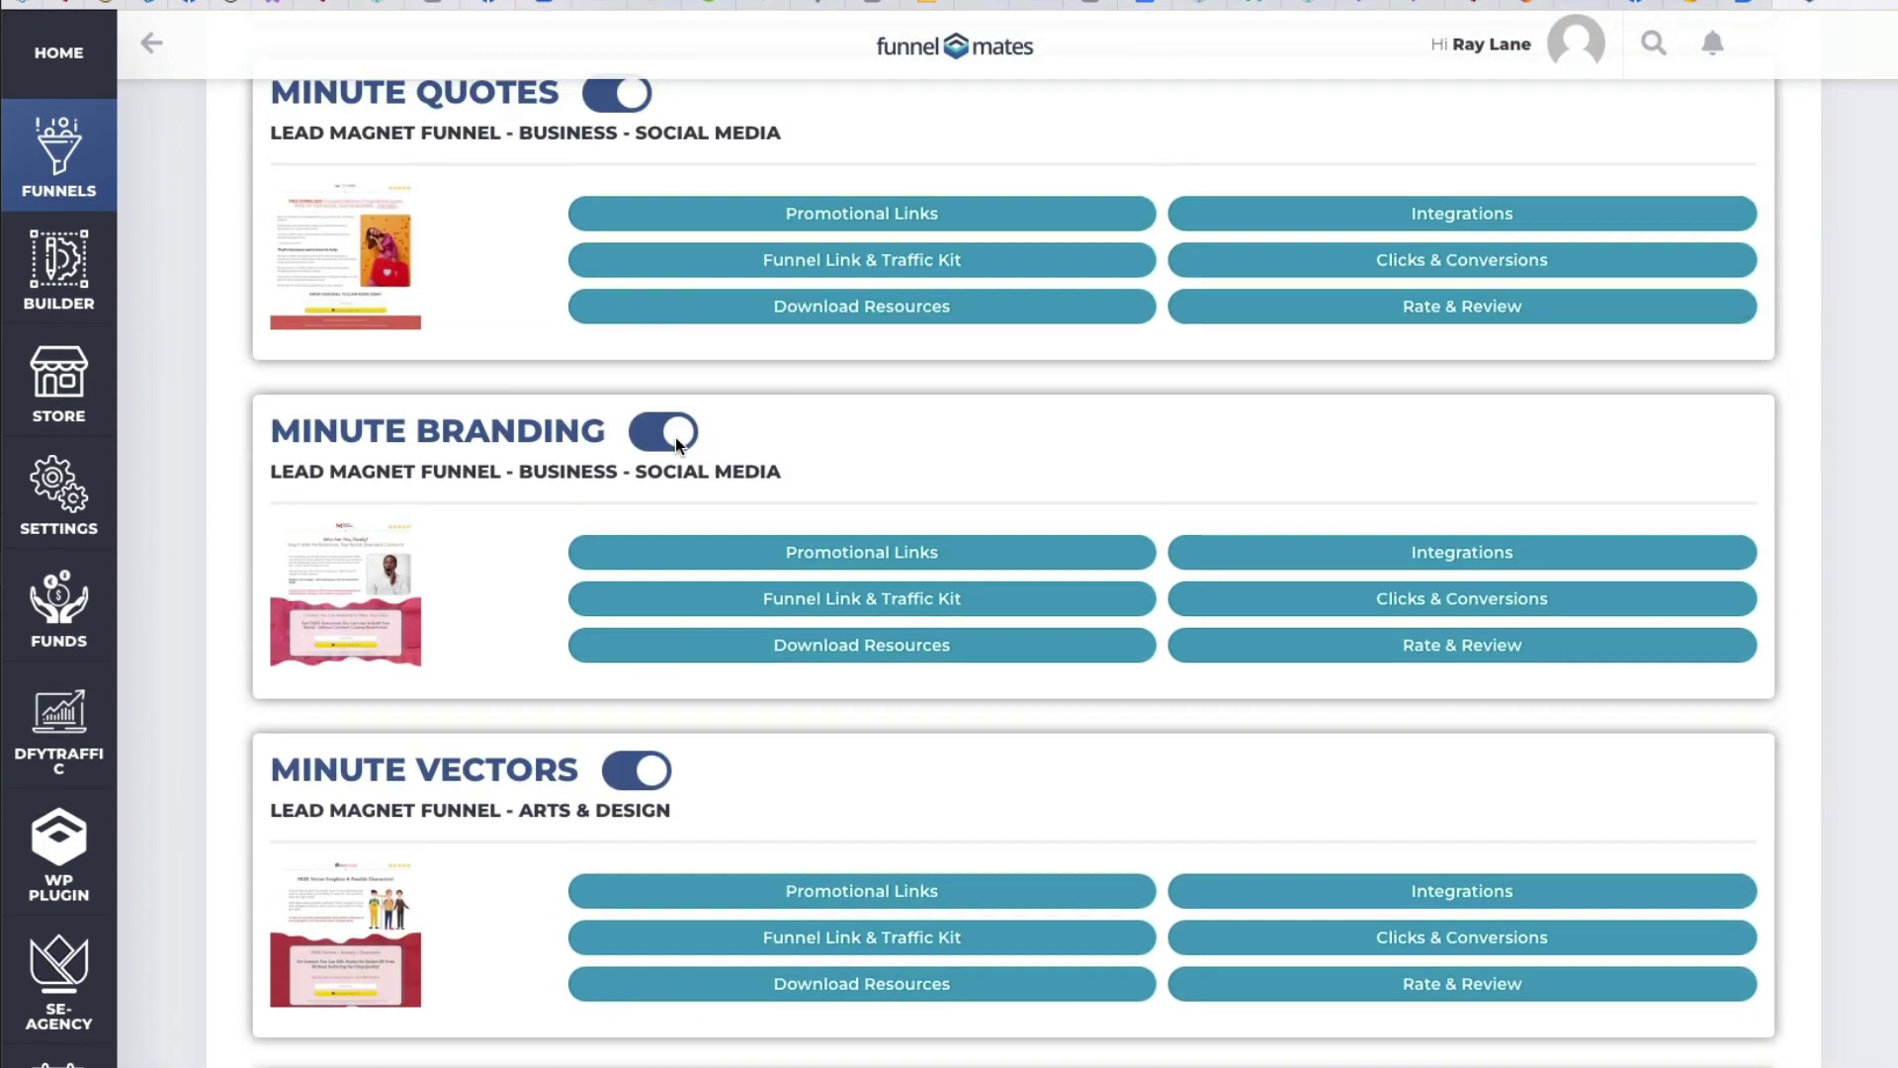
pyautogui.scroll(5, 675, 437)
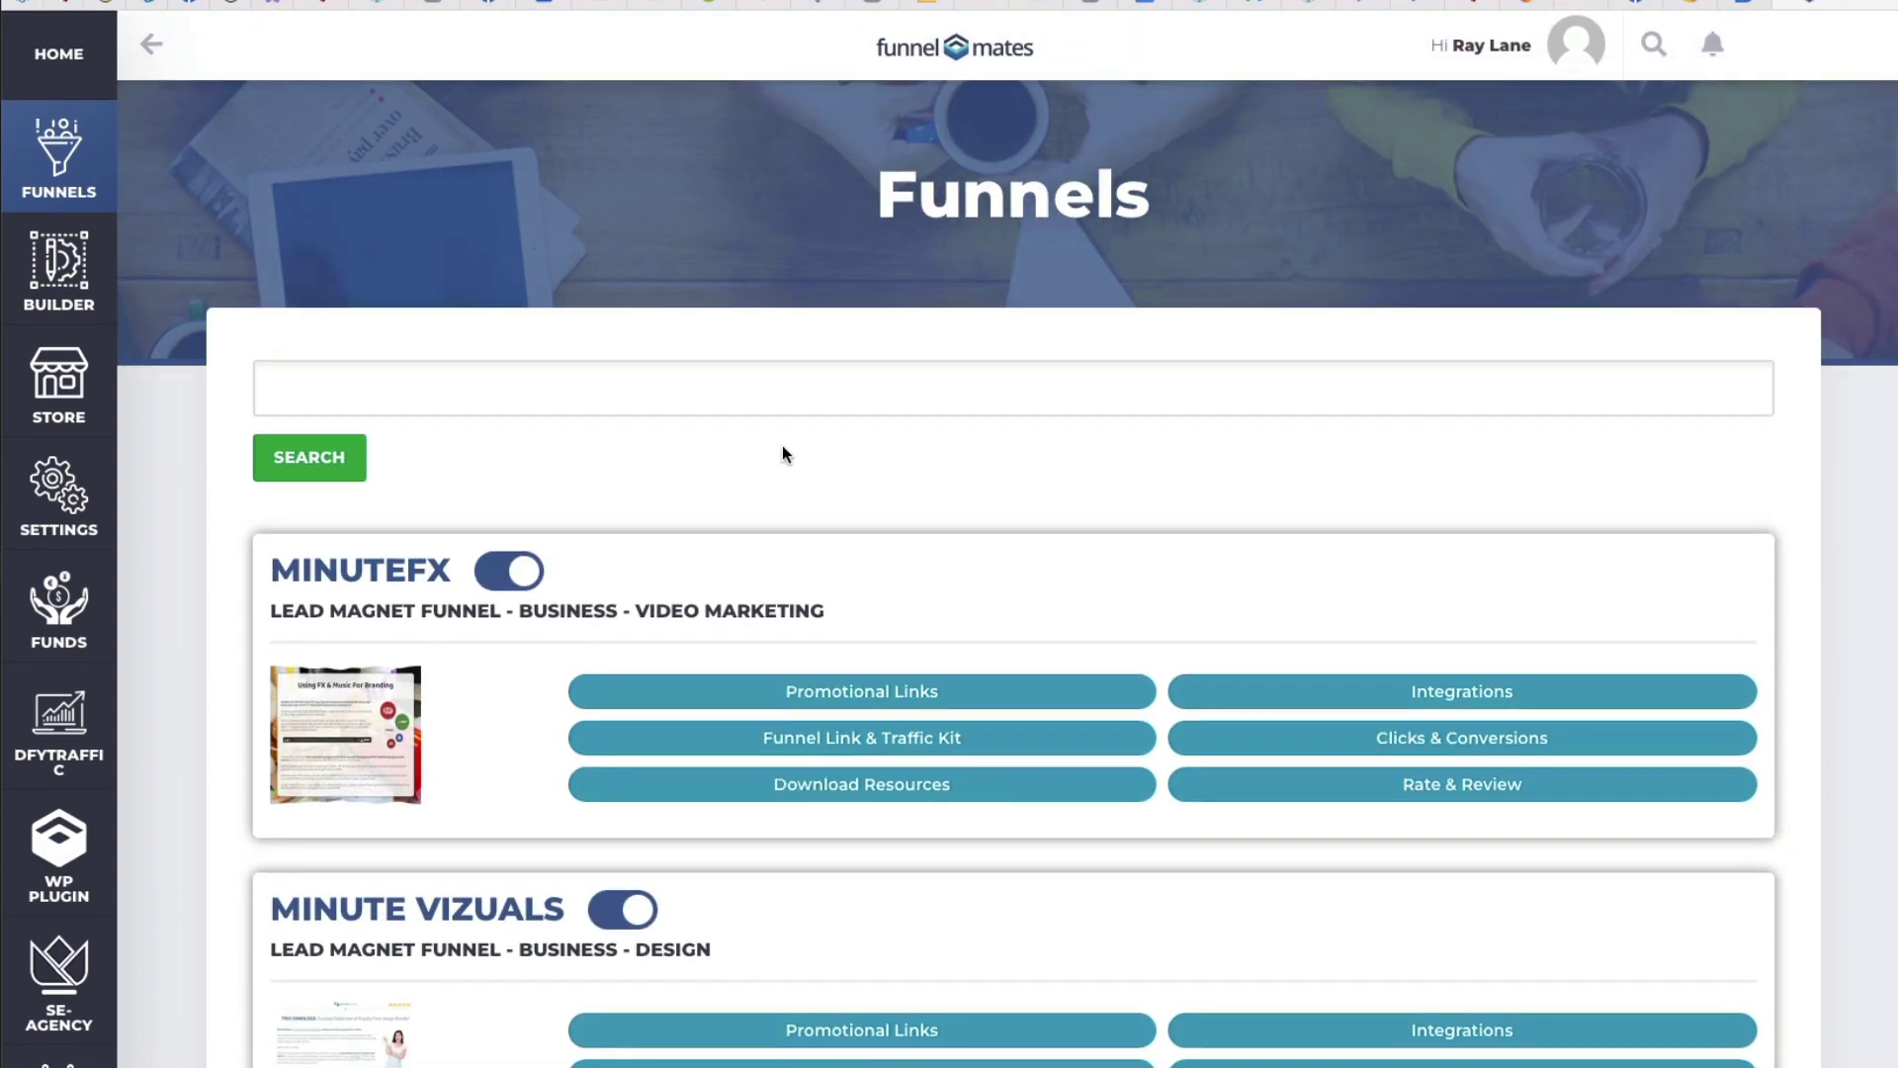
# Step: Open the MinuteFX funnel's promotional links and view the JVZoo affiliate information for Minute FX Upgrade
pyautogui.click(884, 701)
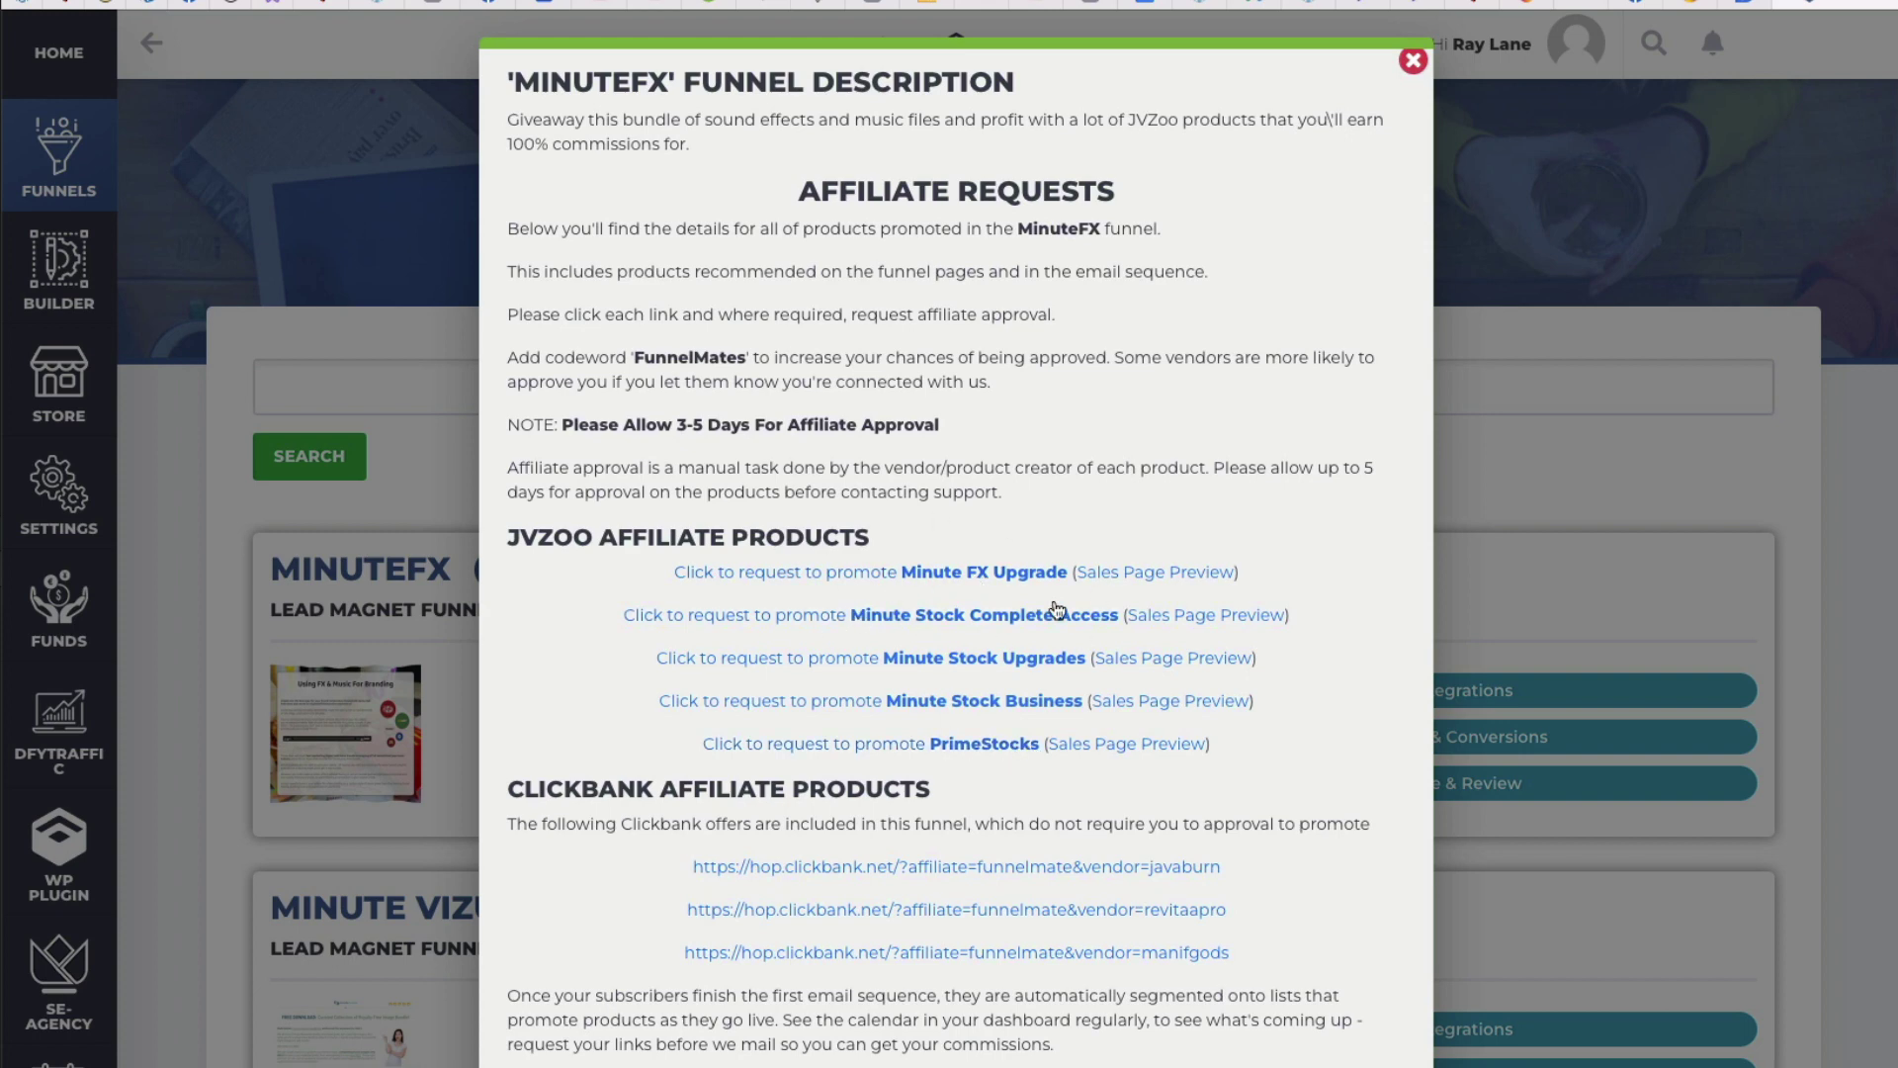
pyautogui.click(972, 574)
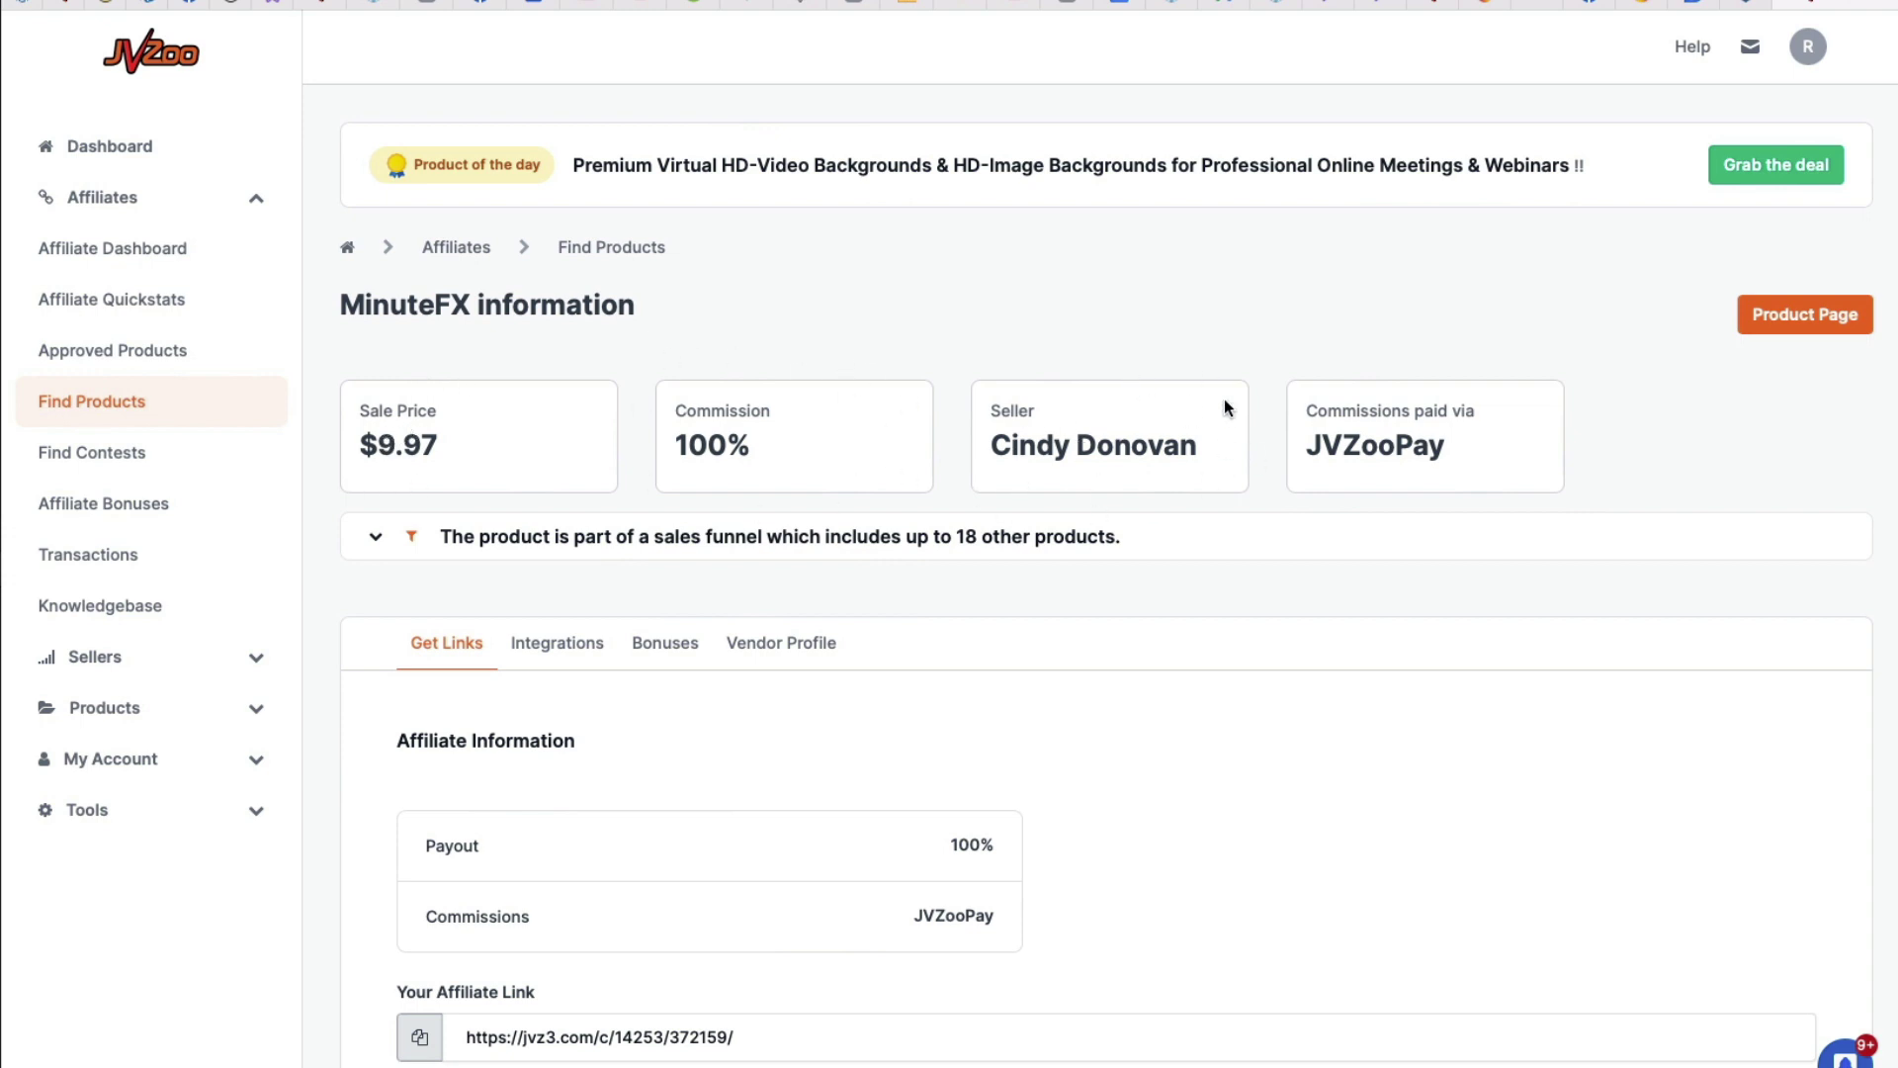
pyautogui.scroll(-1, 1604, 485)
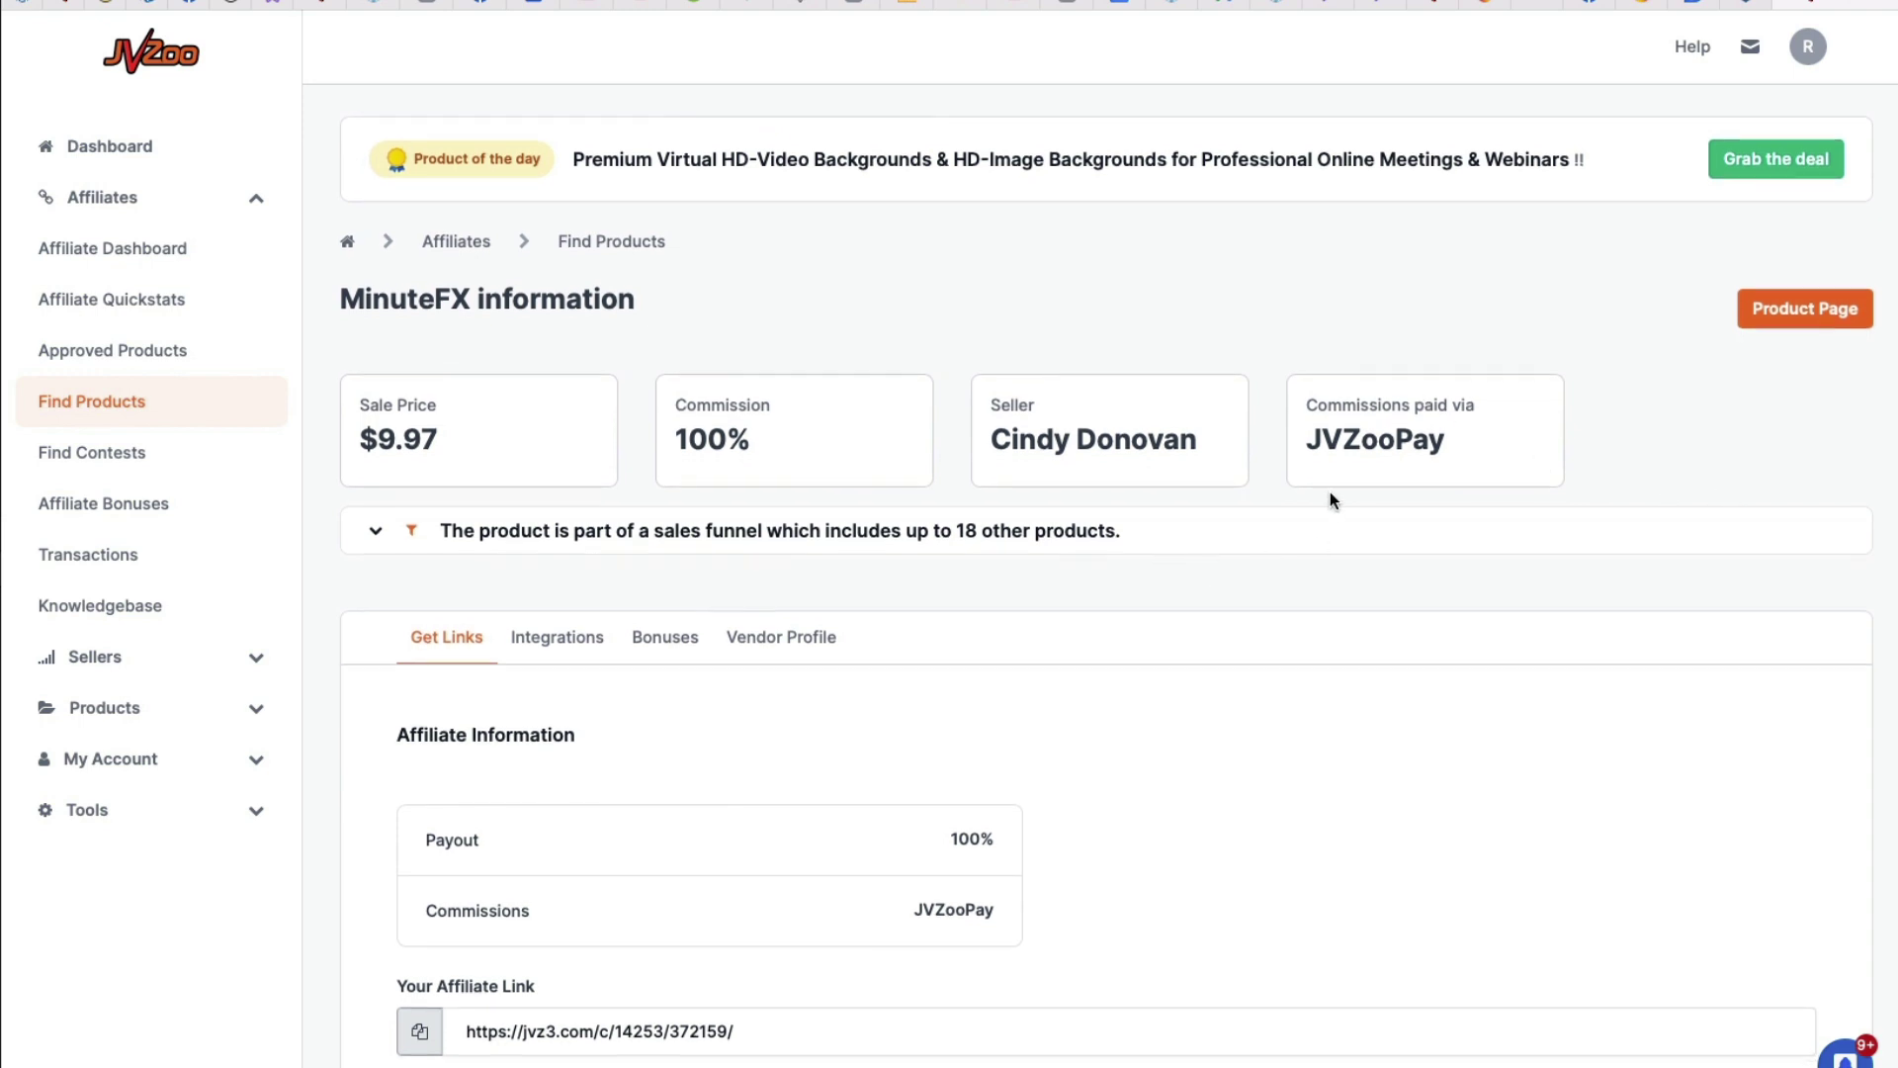
pyautogui.scroll(-3, 1311, 455)
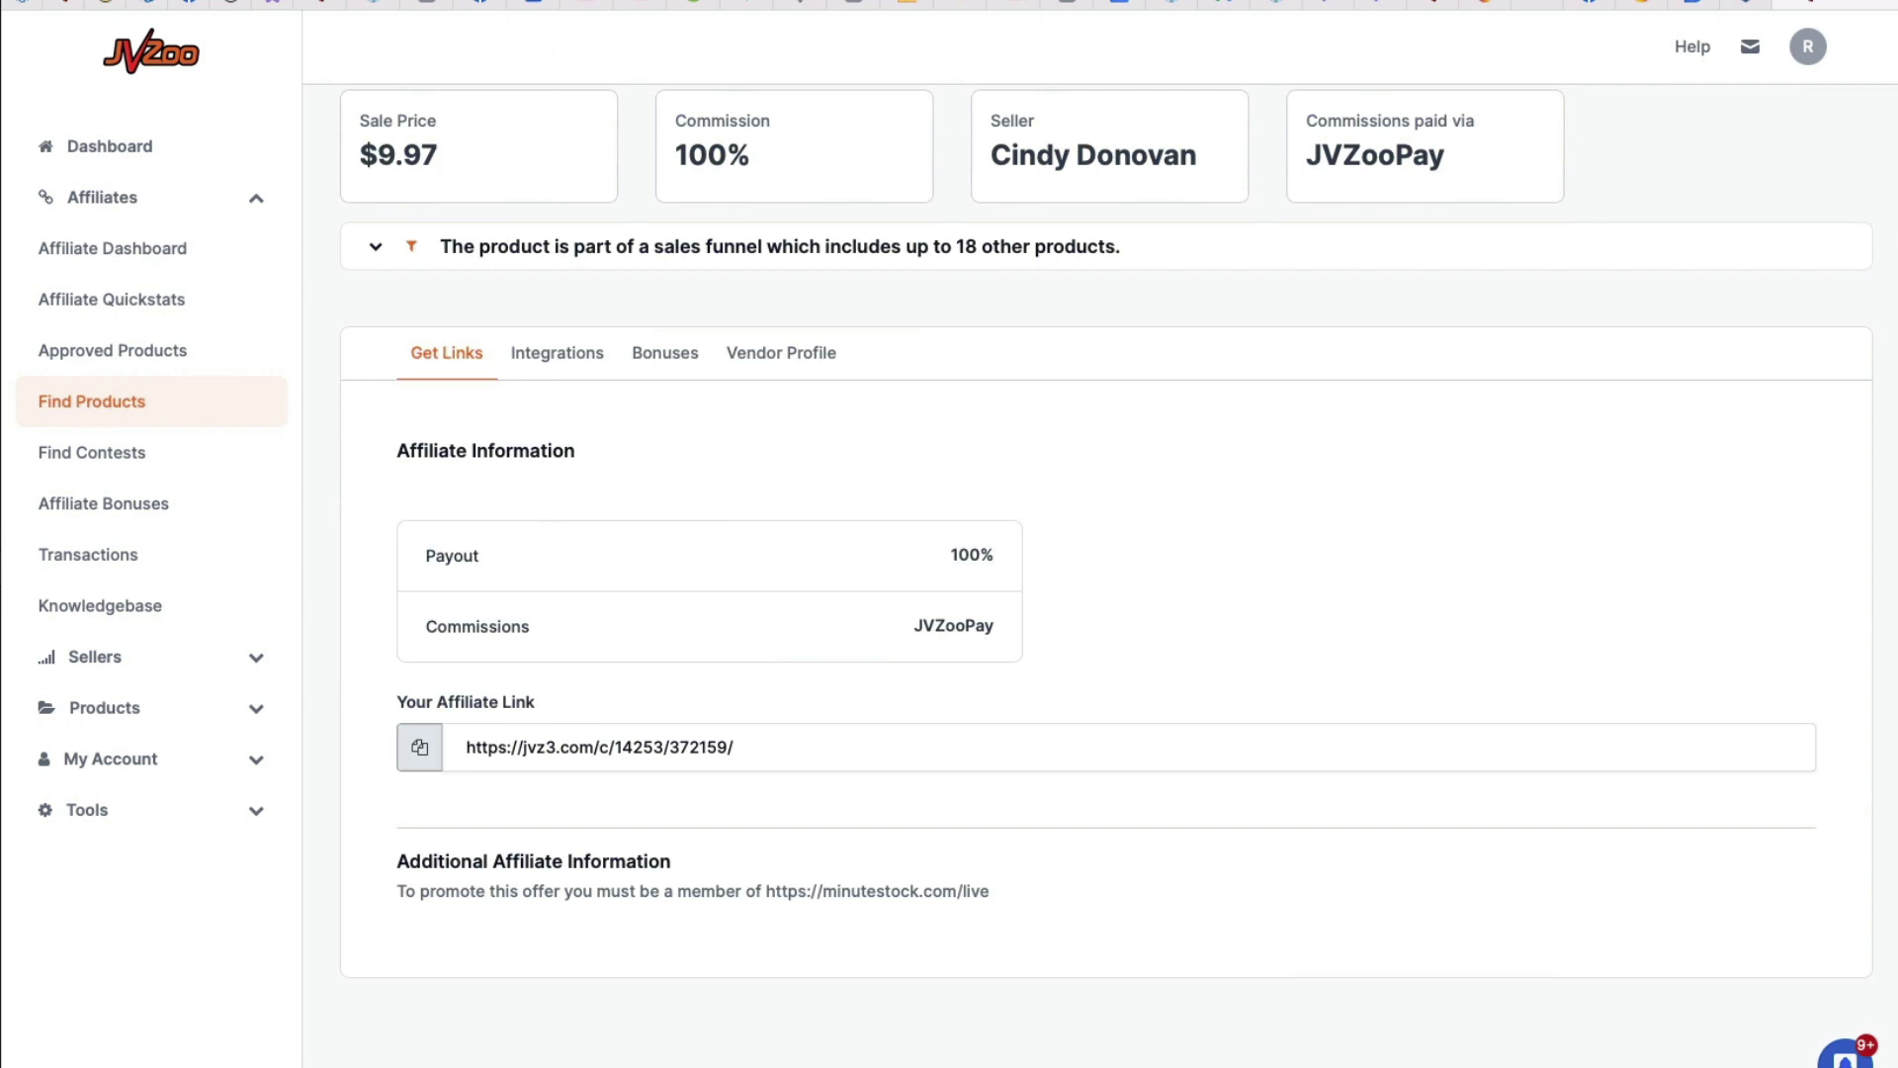
# Step: Return to the MinuteFX funnel description, highlight the approval codeword FunnelMates, and go back to the JVZoo product page
pyautogui.click(1747, 4)
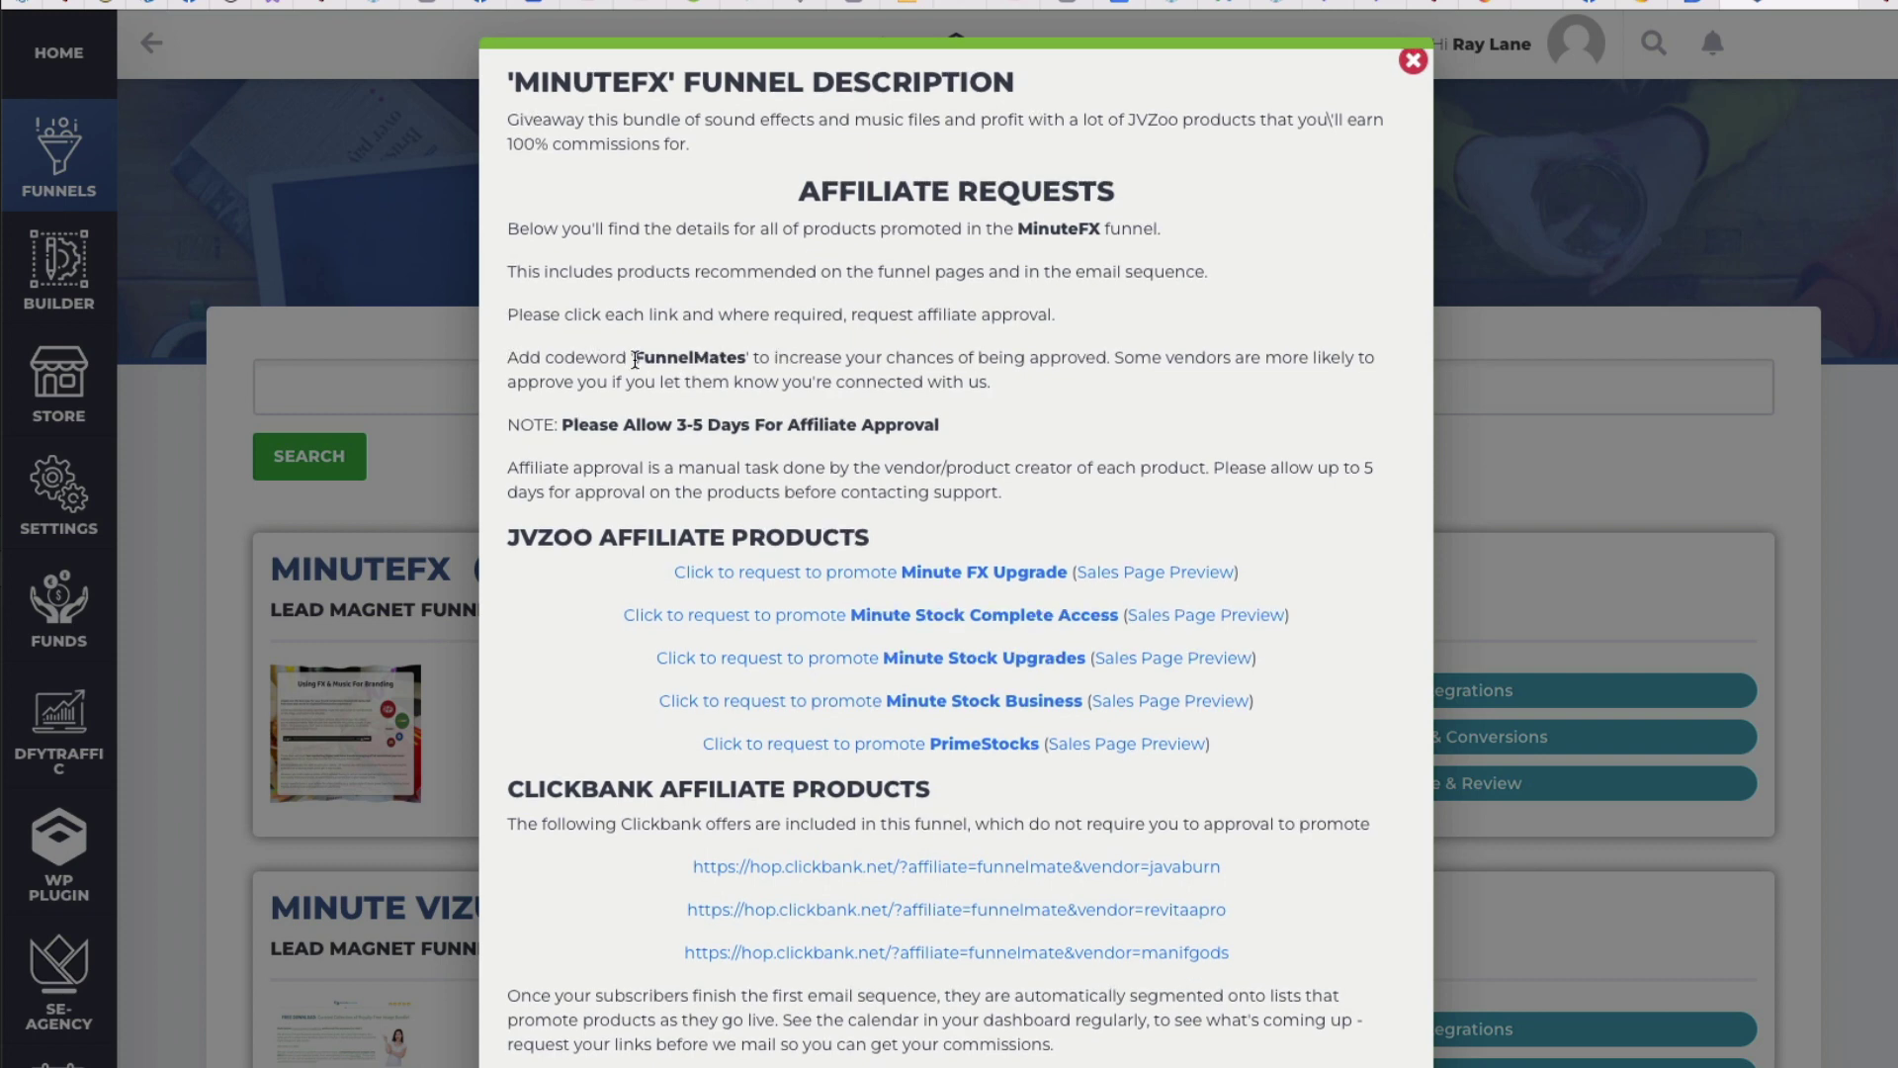
pyautogui.moveTo(635, 362); pyautogui.dragTo(747, 362)
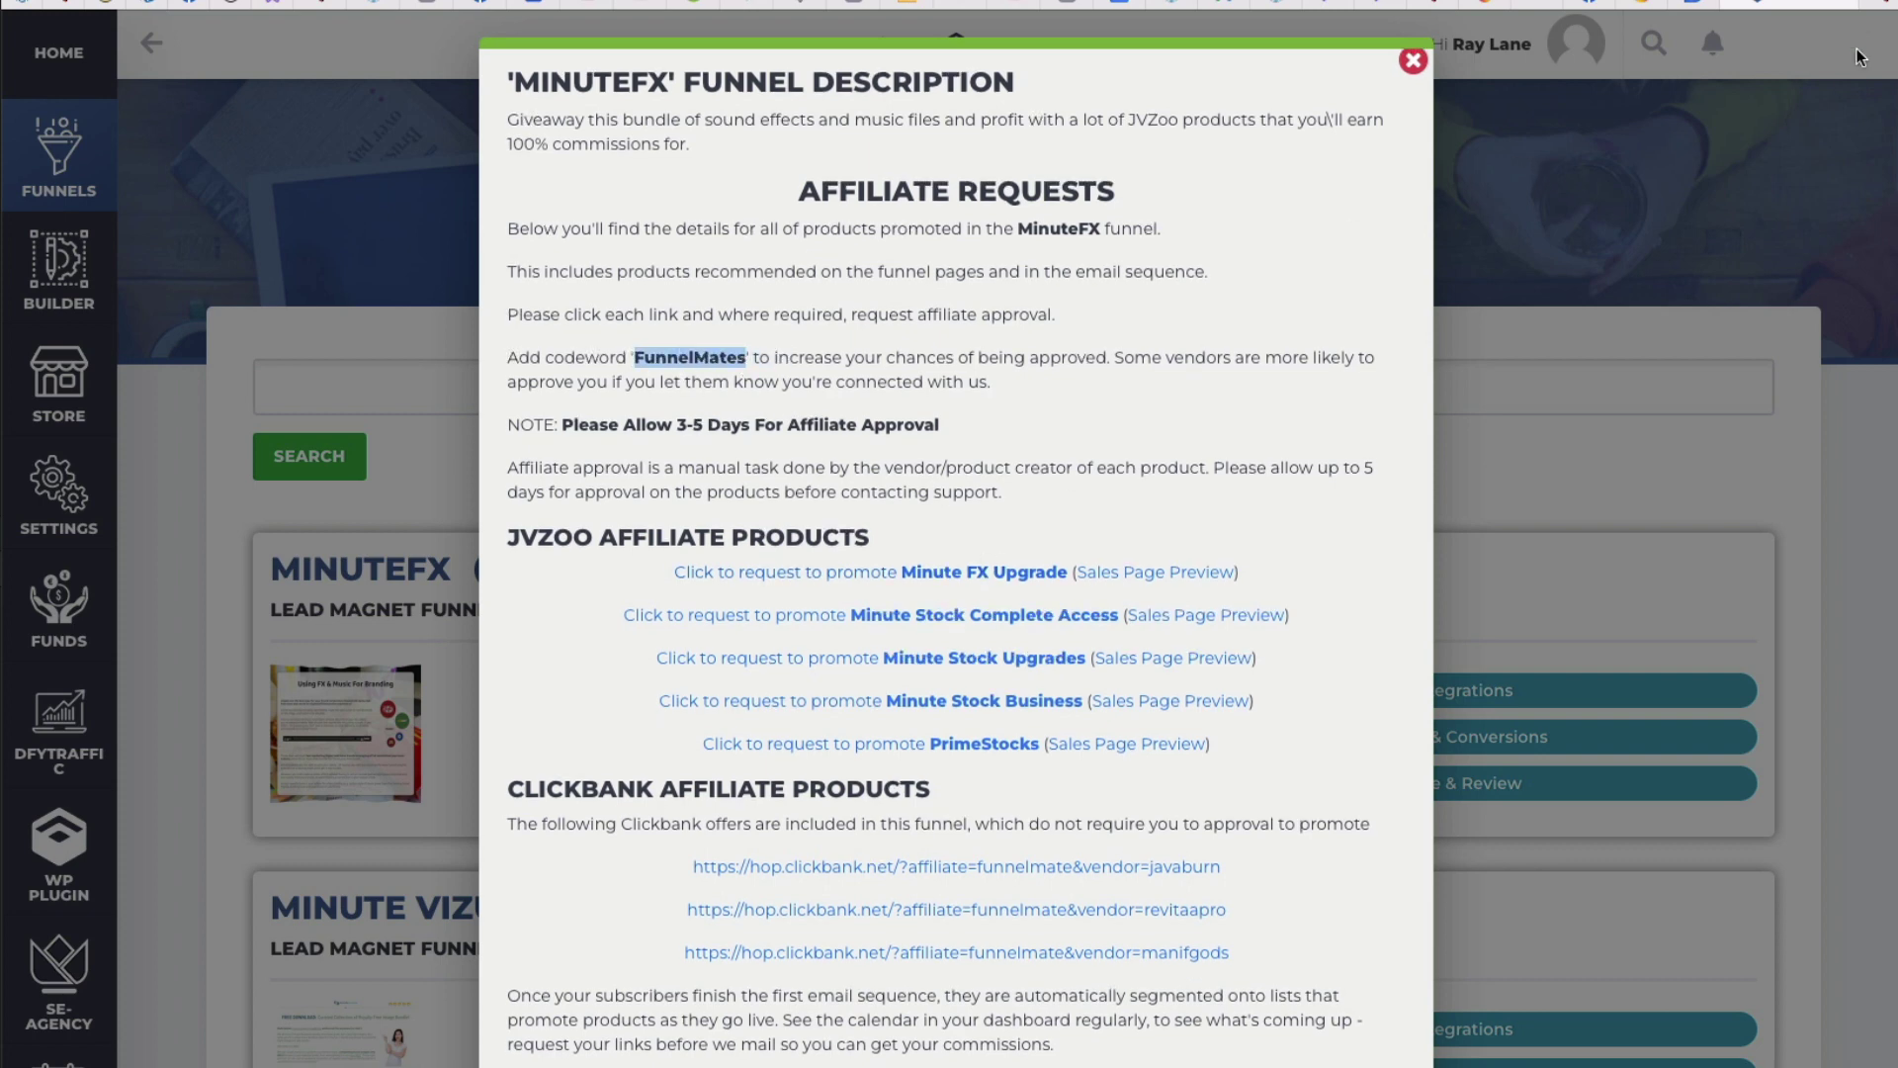
pyautogui.click(1857, 6)
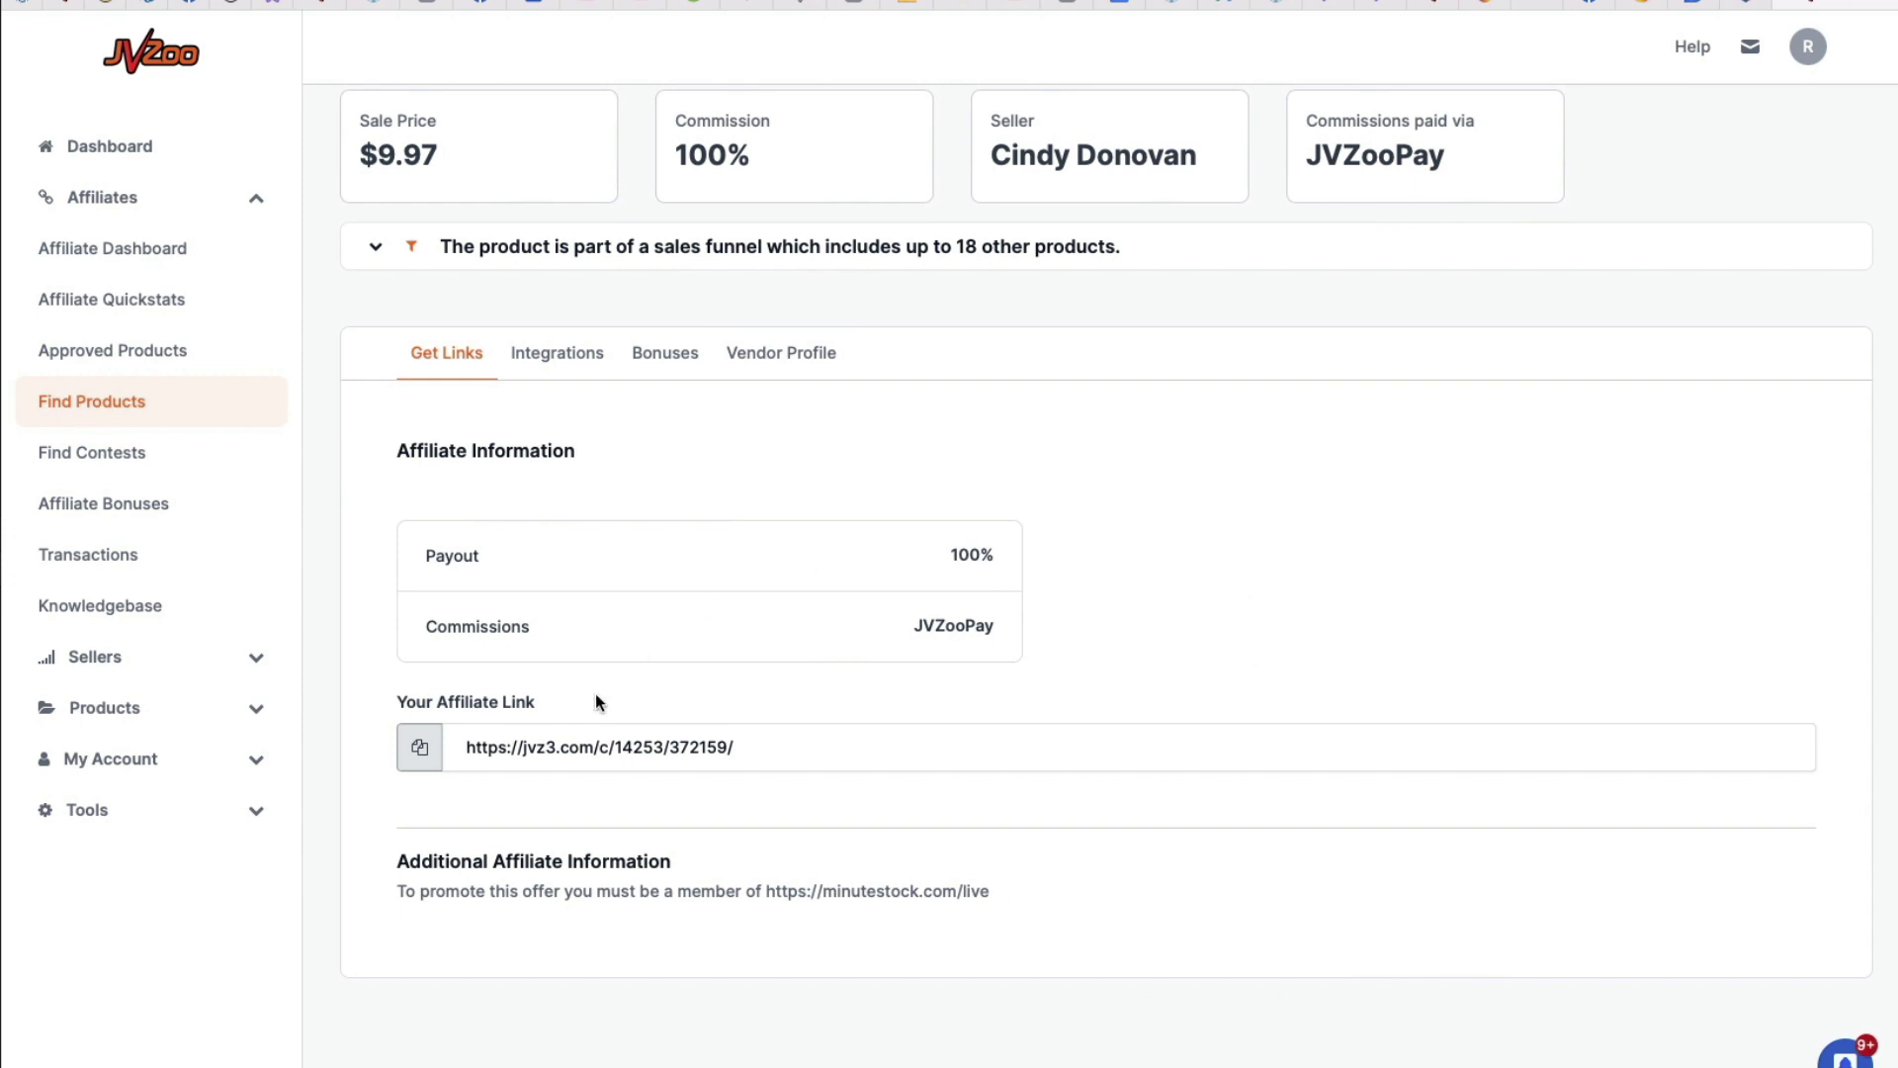
# Step: Select the whole MinuteFX affiliate link on JVZoo and open the MinuteFX downloads page in a new browser tab
pyautogui.moveTo(742, 747); pyautogui.dragTo(467, 744)
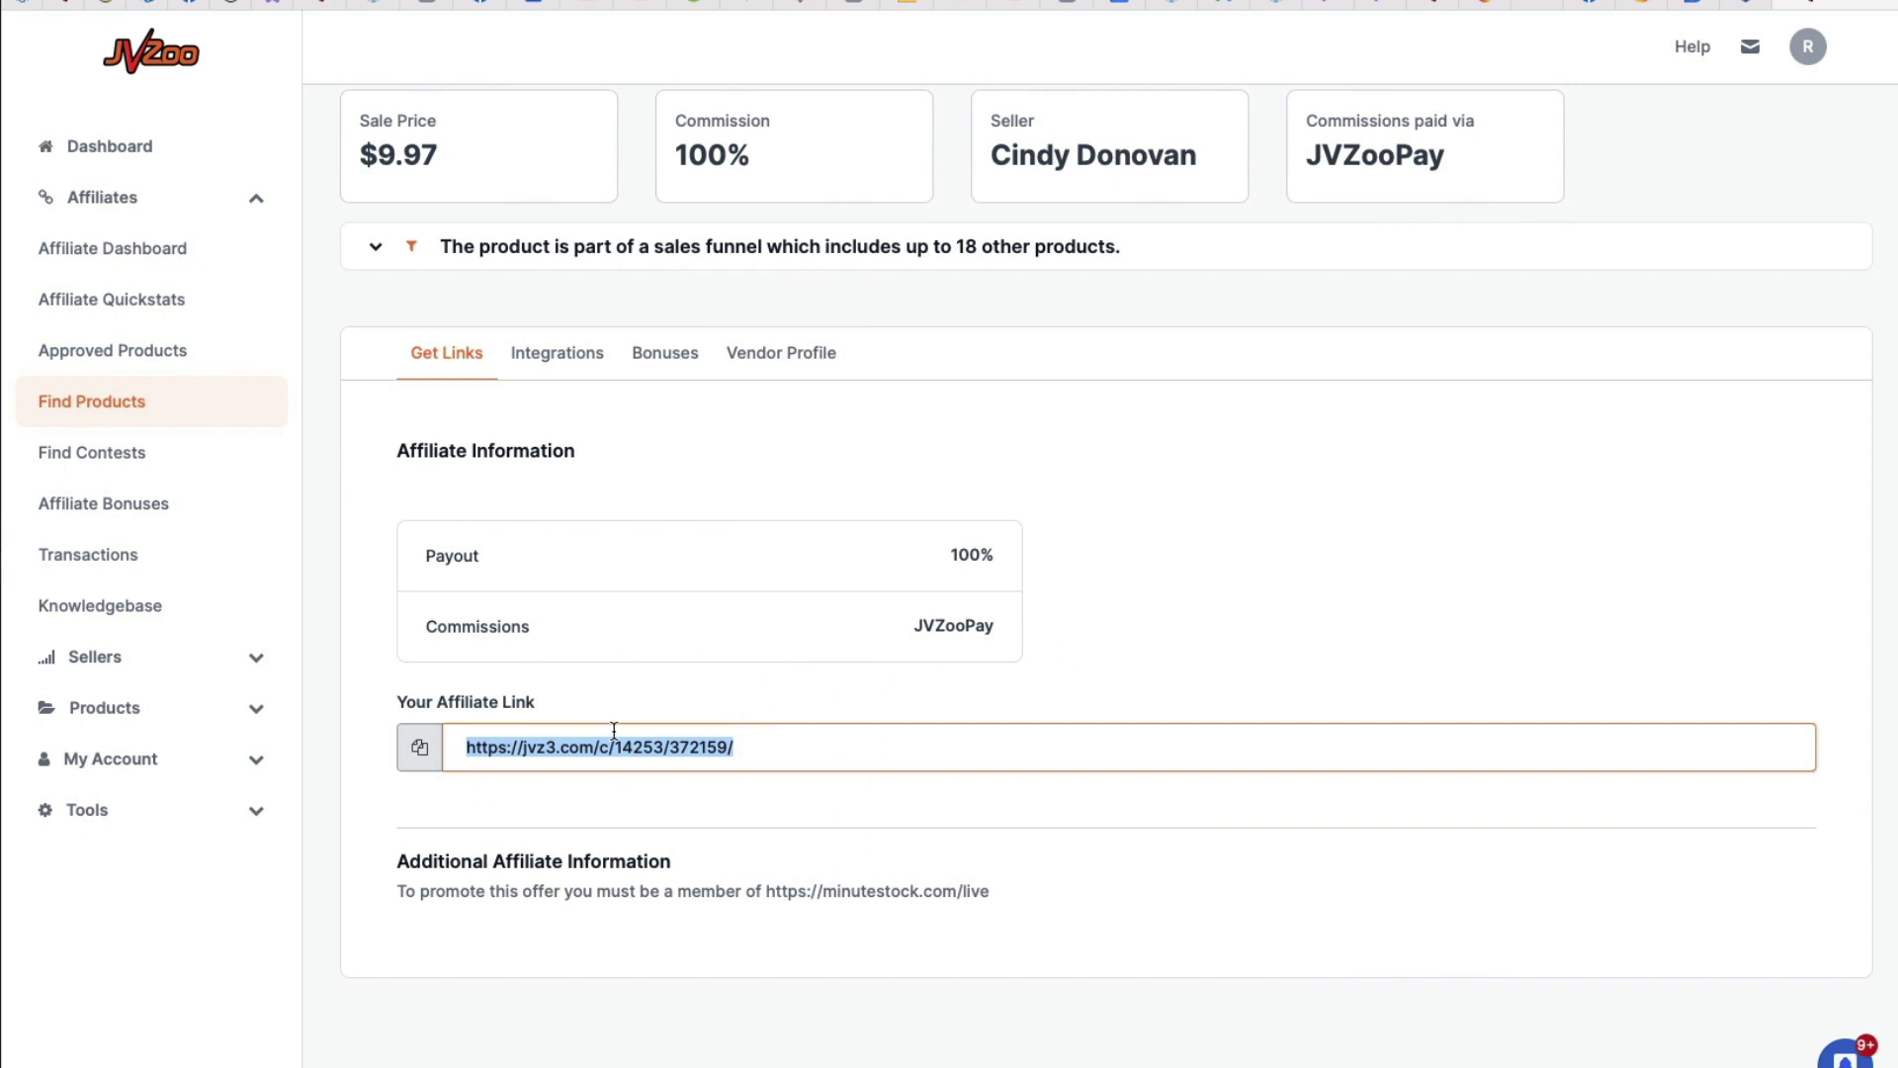
pyautogui.moveTo(772, 757); pyautogui.dragTo(288, 740)
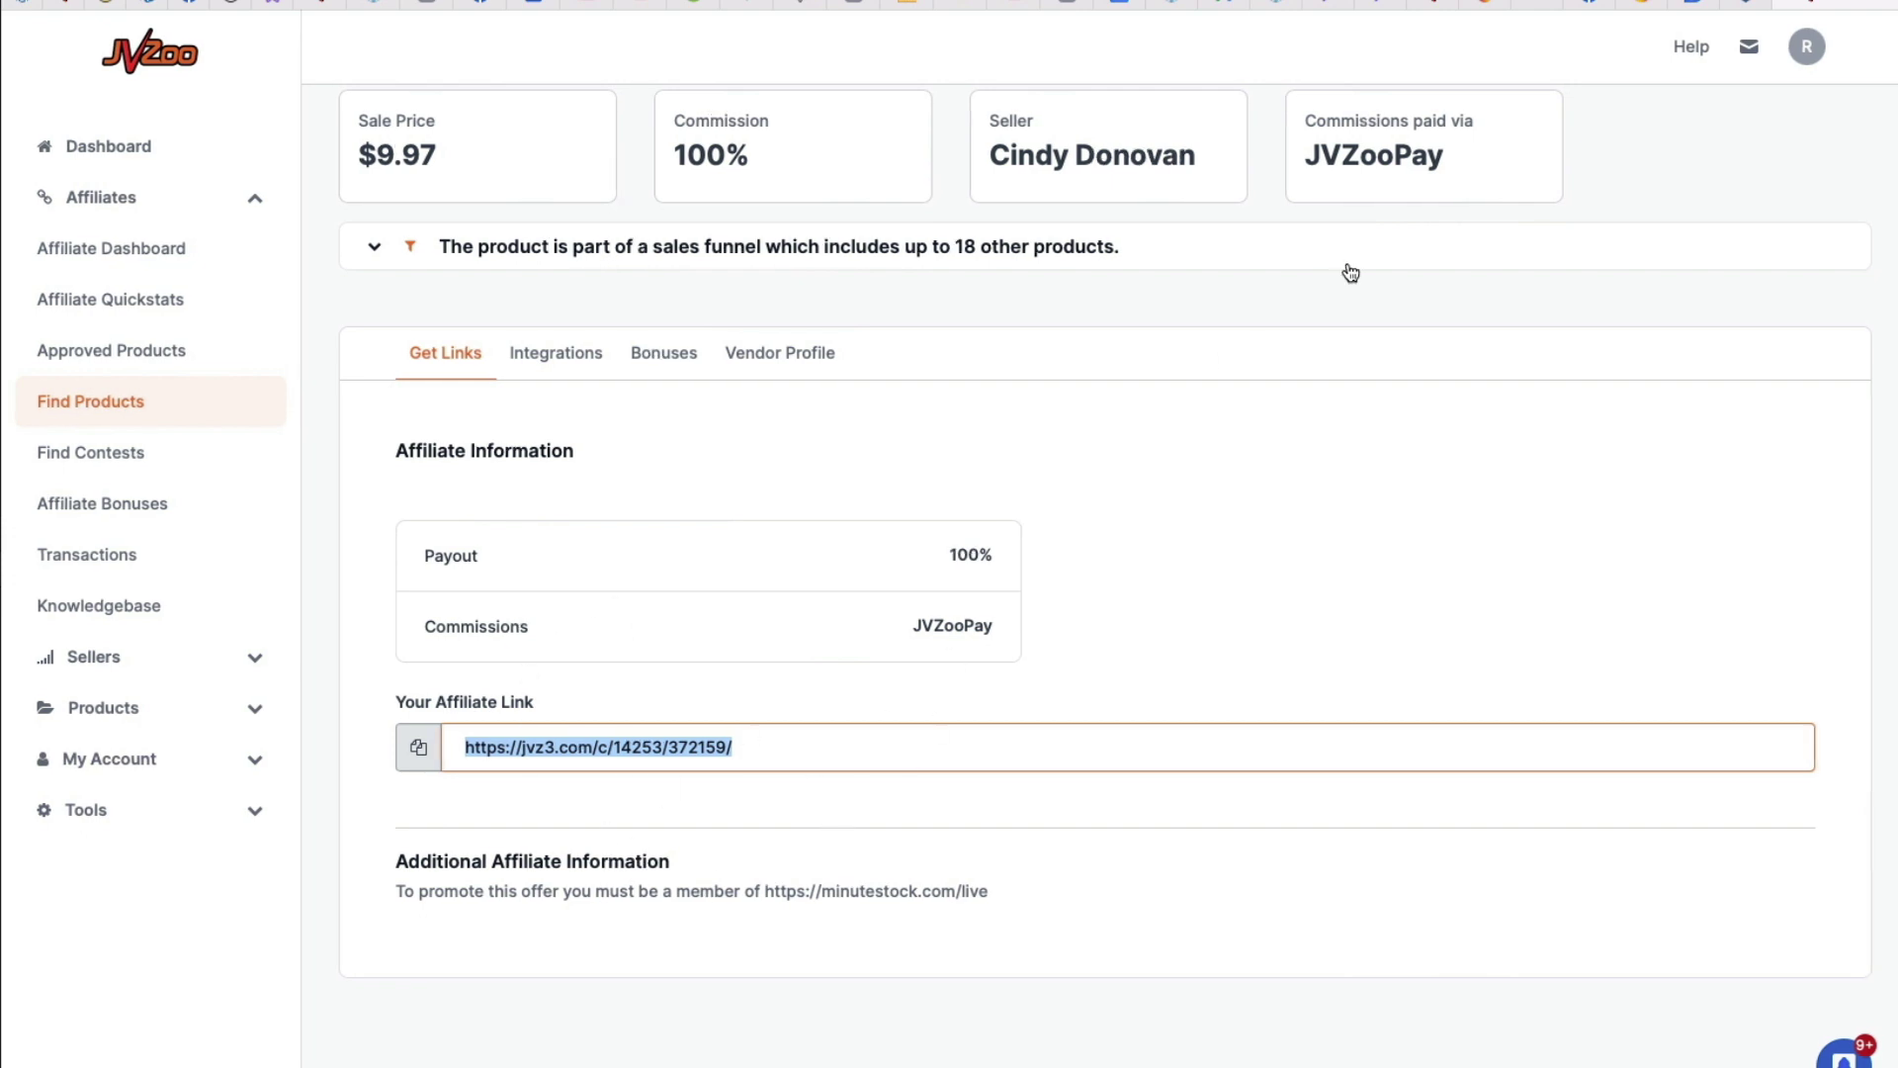
pyautogui.scroll(1, 1348, 271)
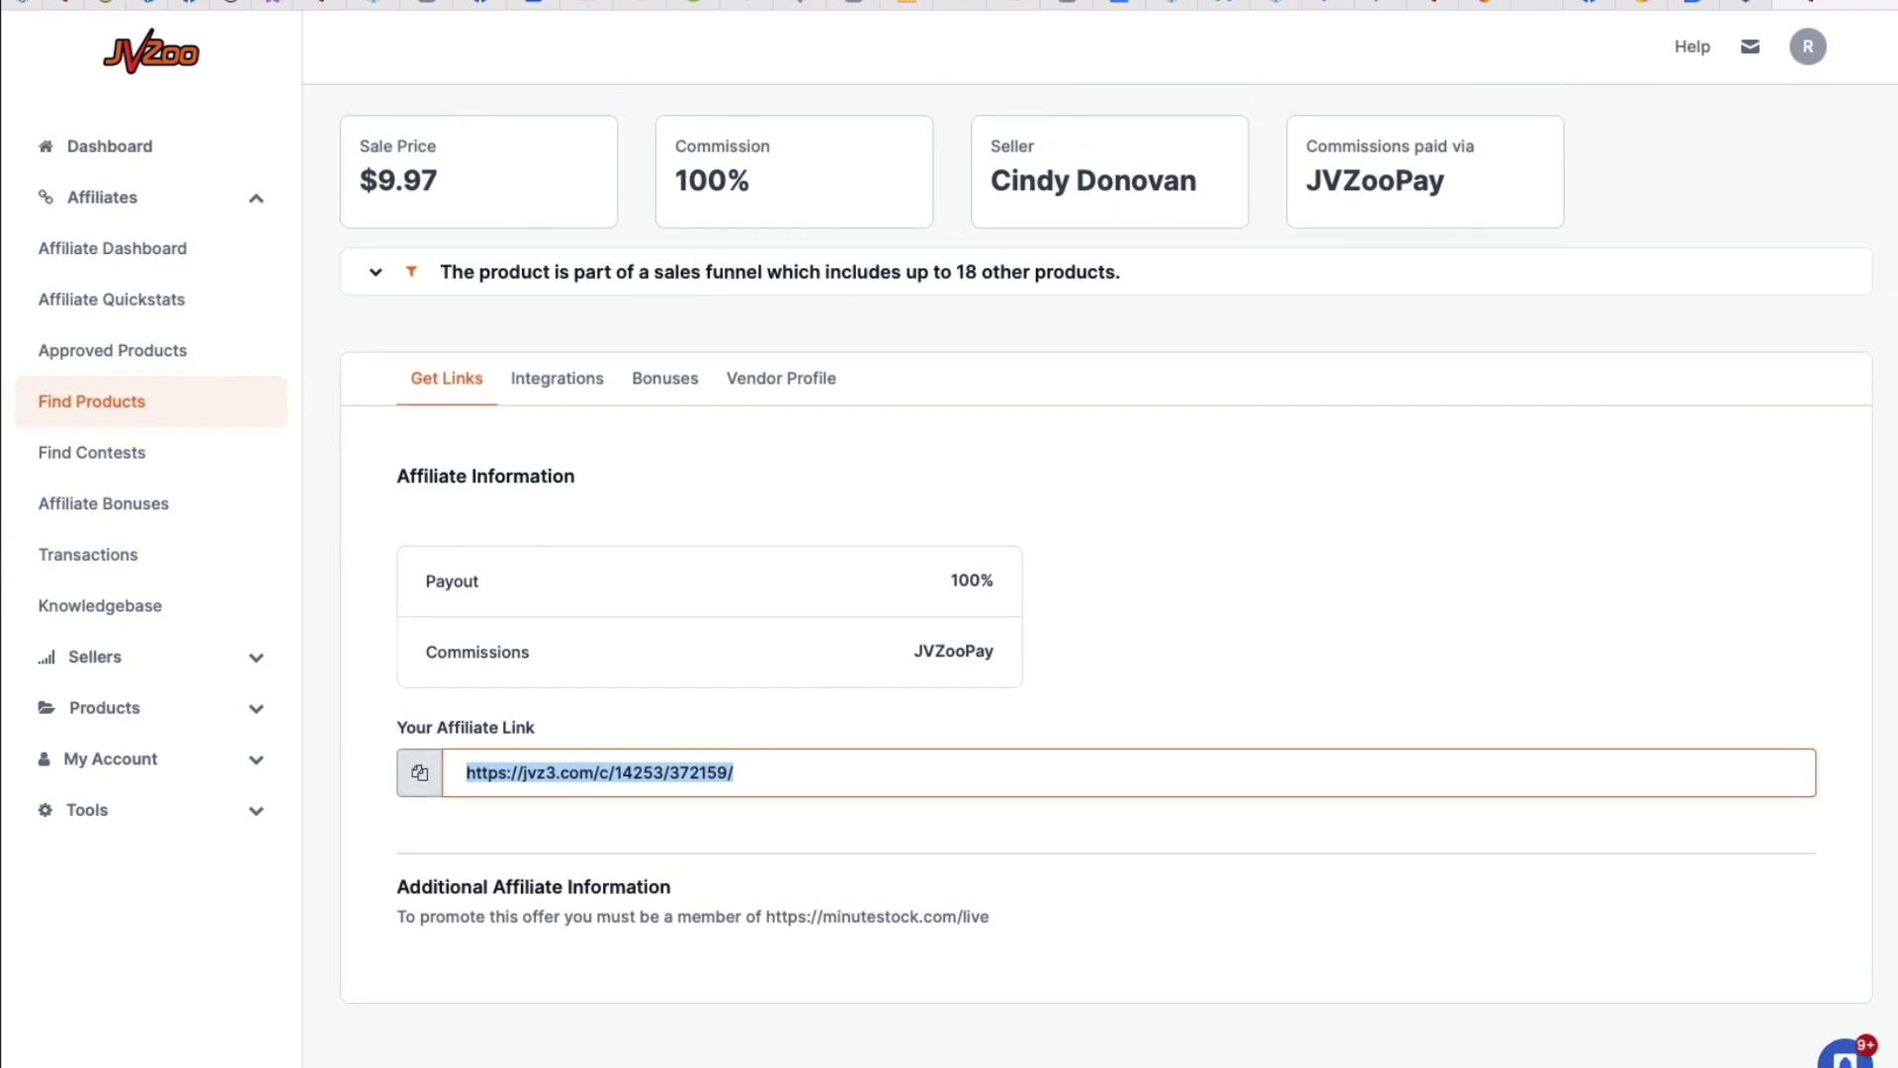
pyautogui.press('super+t')
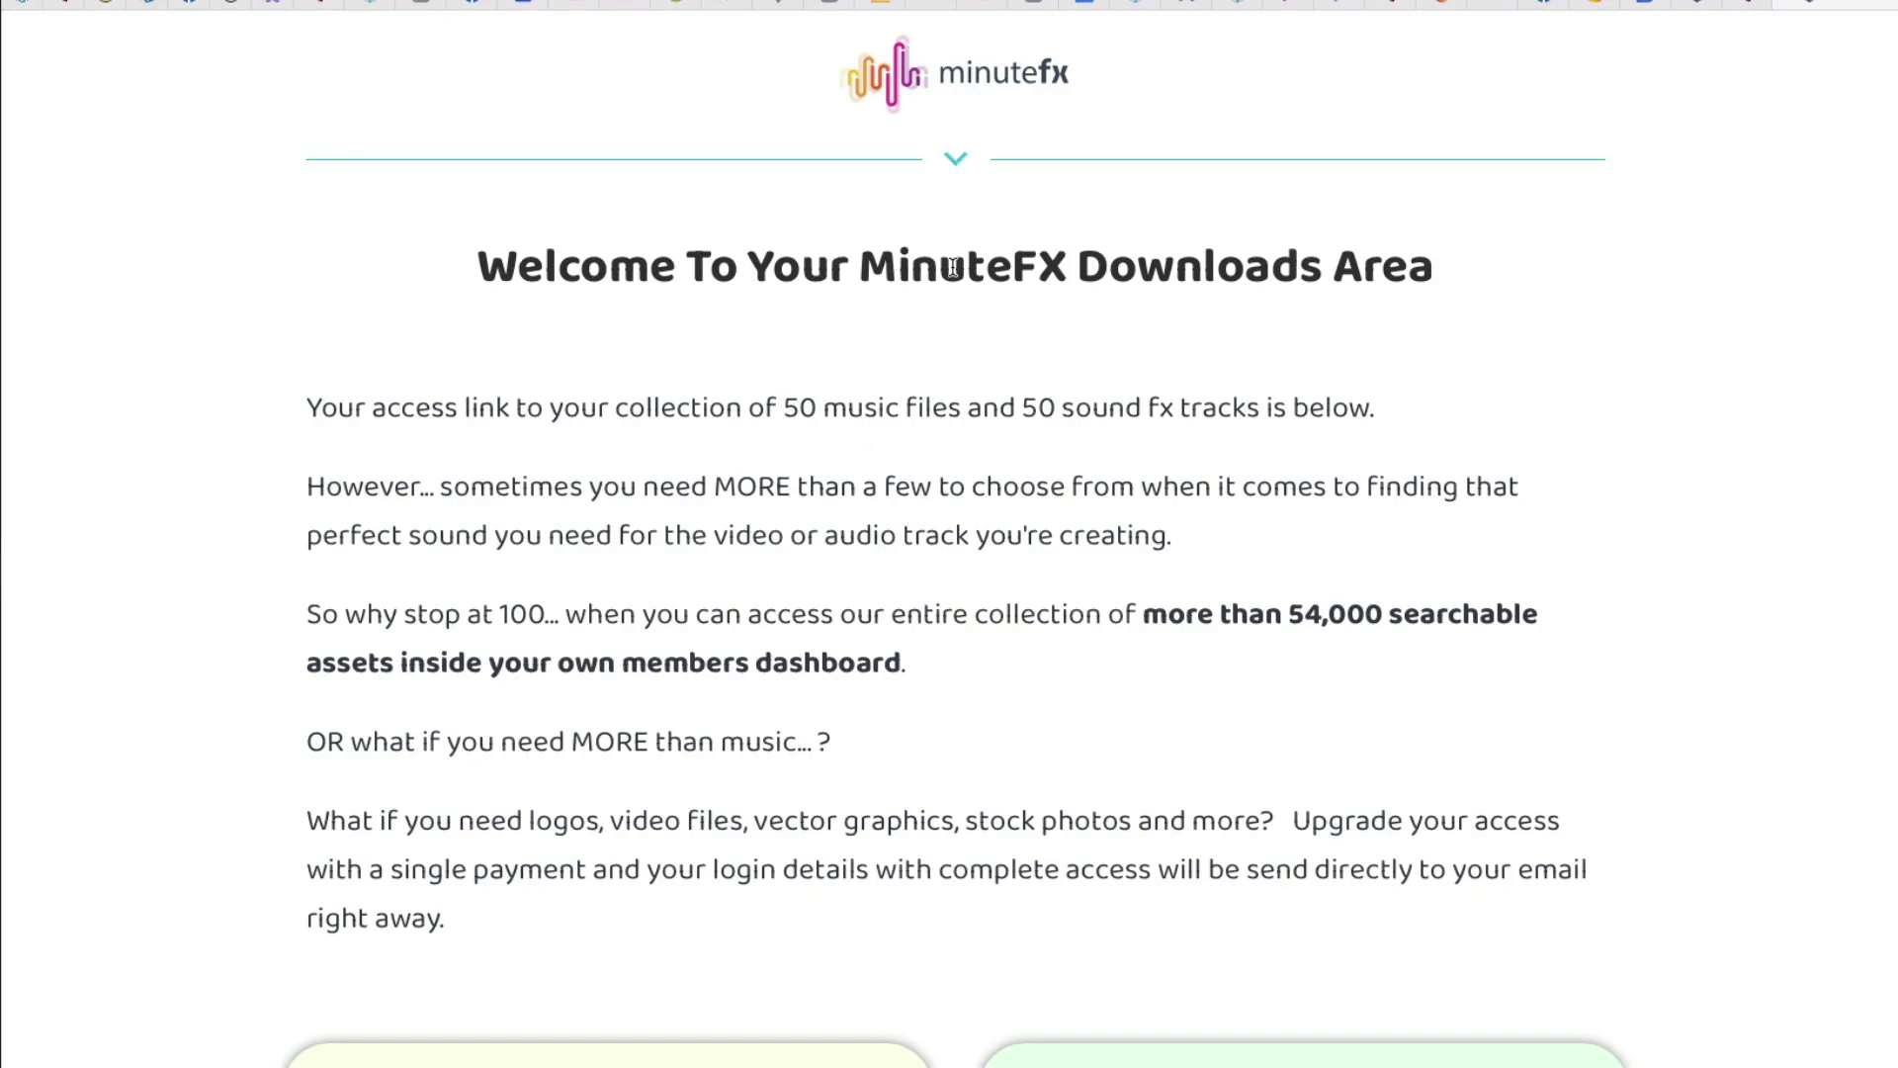
# Step: Examine the MinuteFX downloads page, comparing the MinuteFX upgrade and complete Minute Stock access offers and the free download option
pyautogui.scroll(-12, 1137, 376)
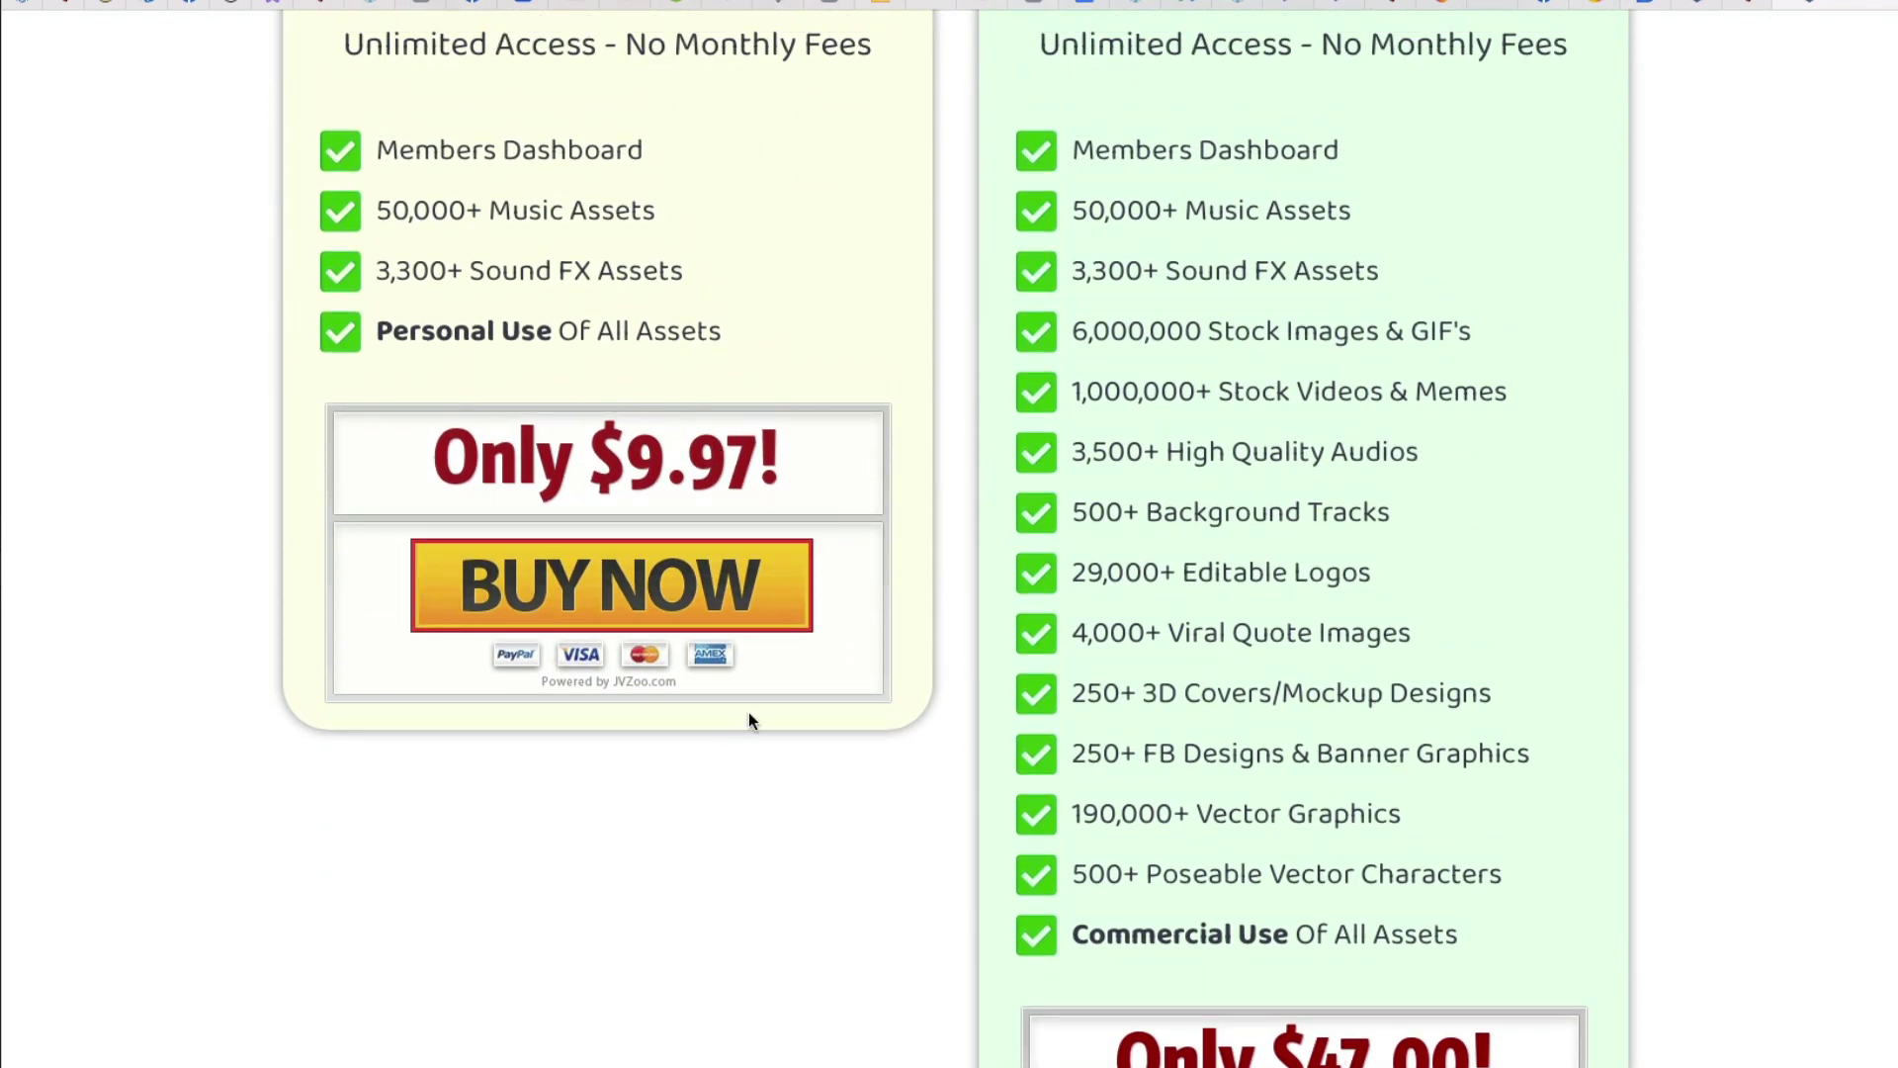
pyautogui.scroll(-4, 750, 714)
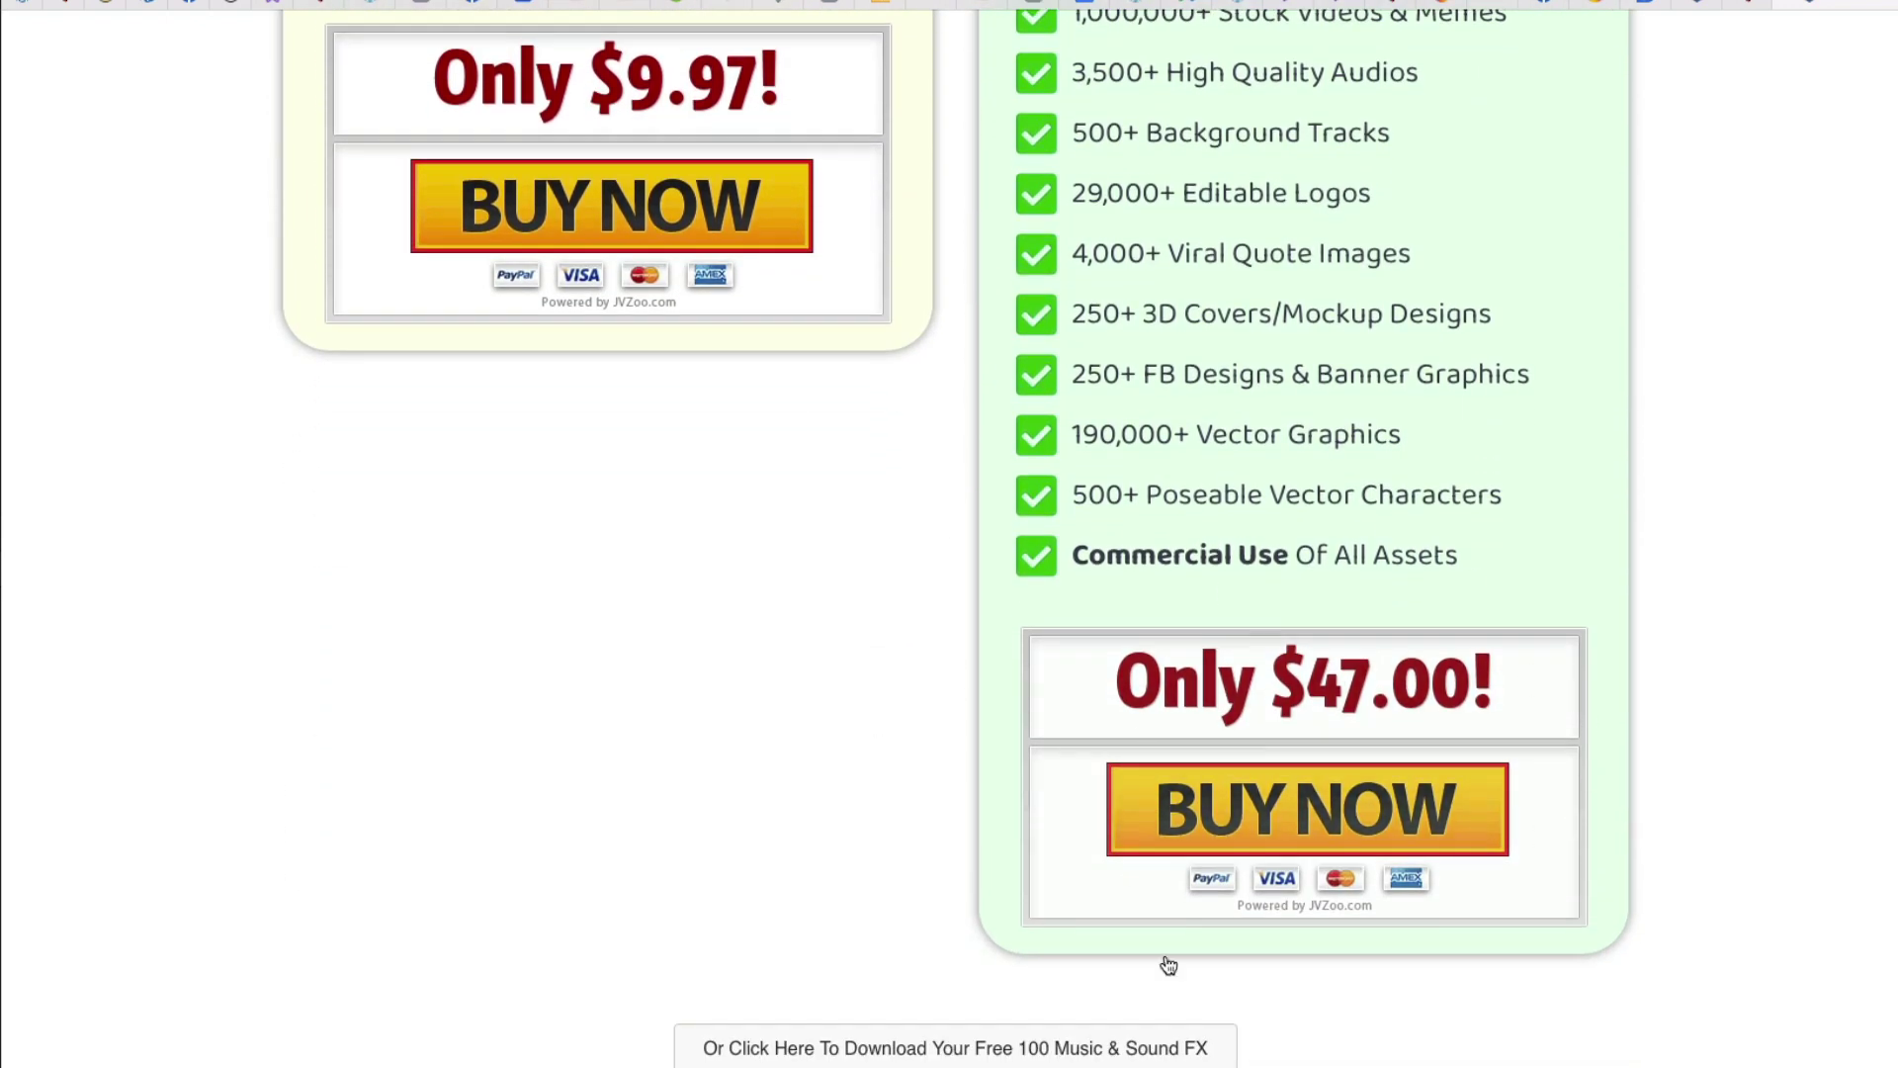
pyautogui.scroll(-1, 1513, 697)
pyautogui.scroll(8, 1513, 699)
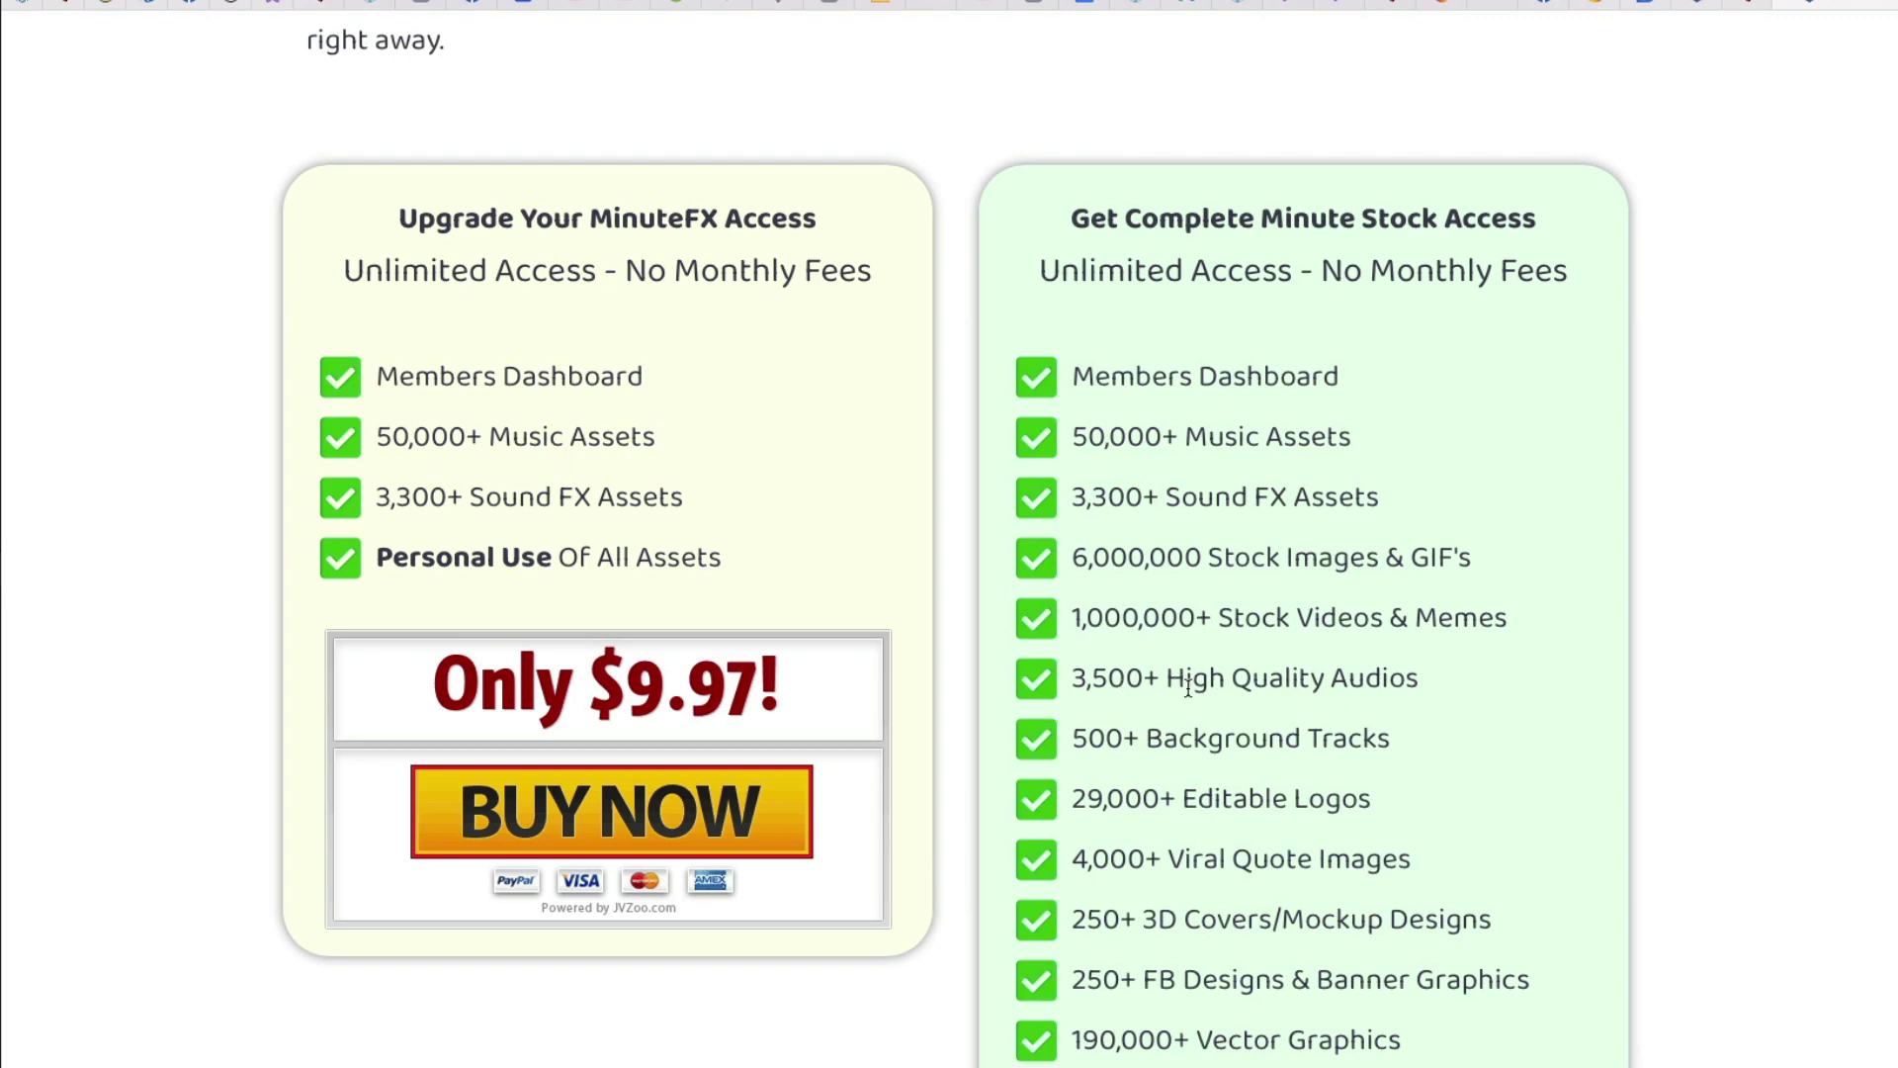
pyautogui.scroll(-4, 1333, 692)
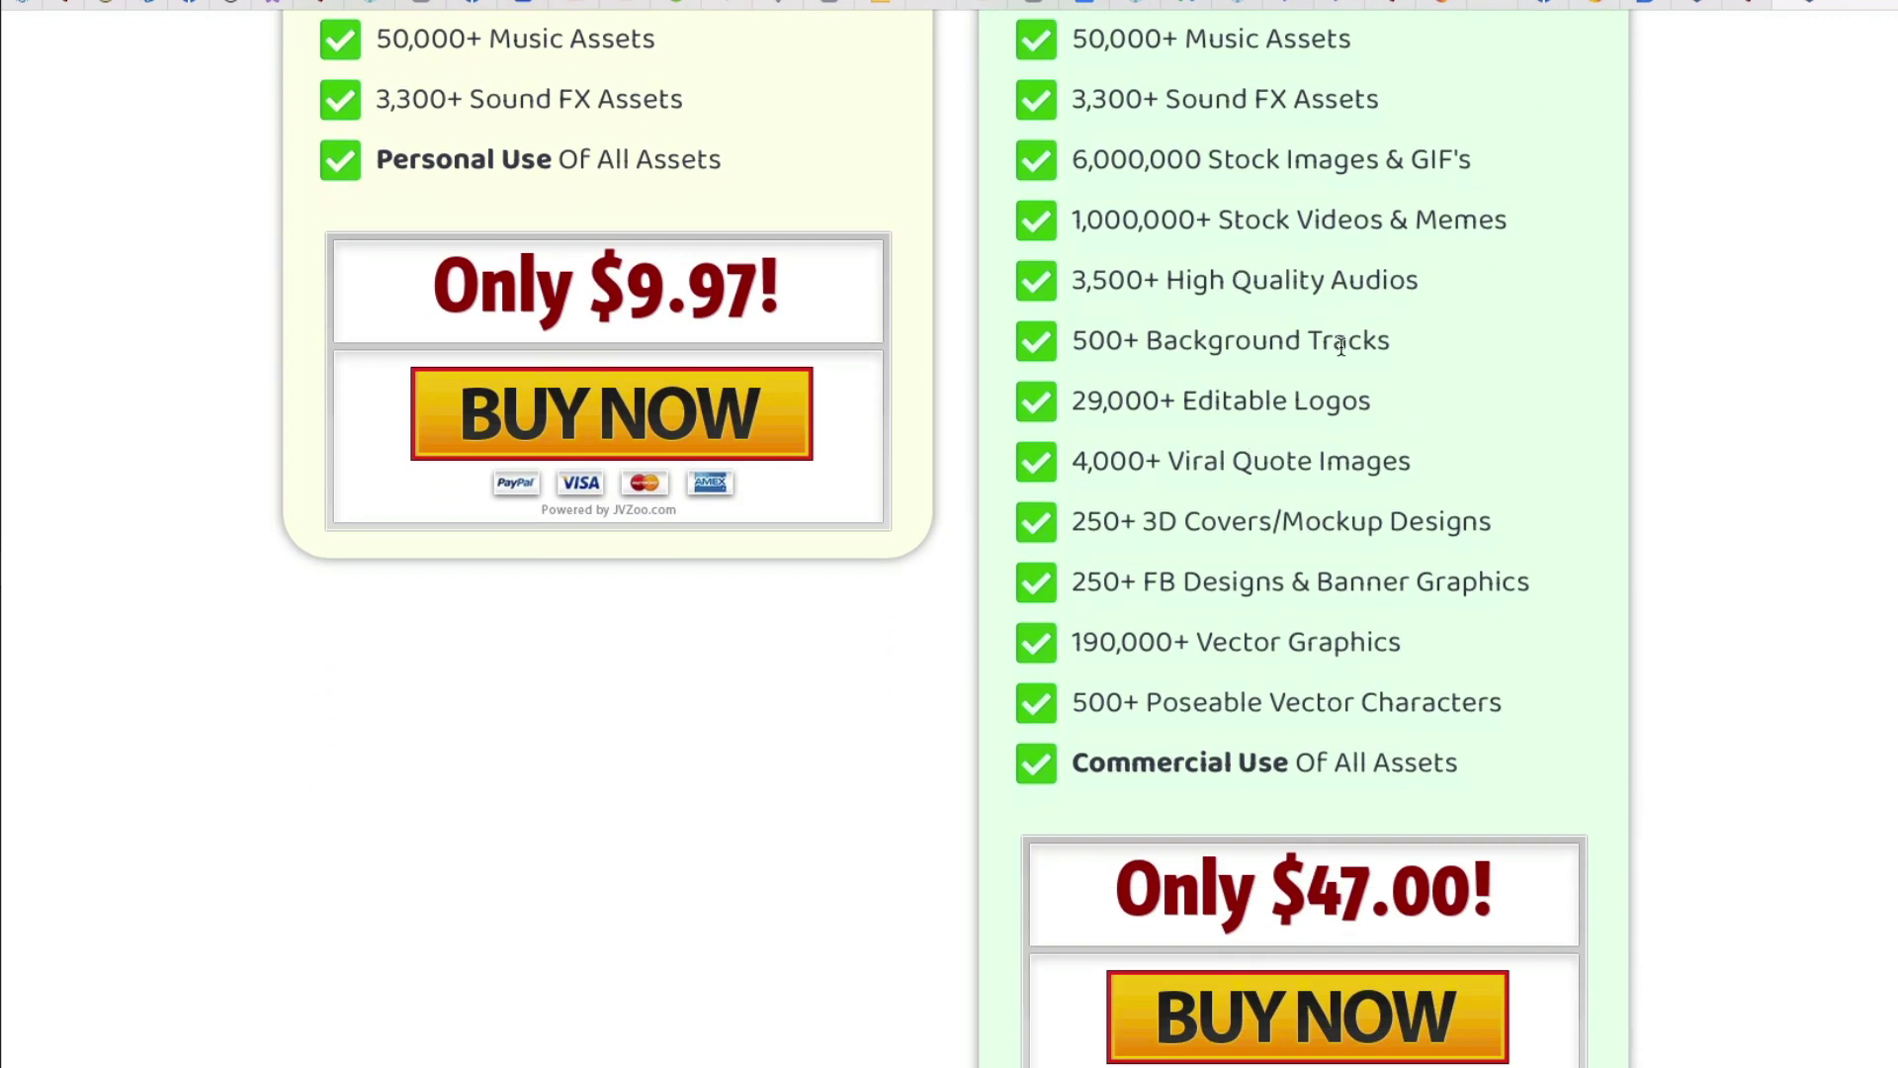
pyautogui.scroll(6, 1306, 712)
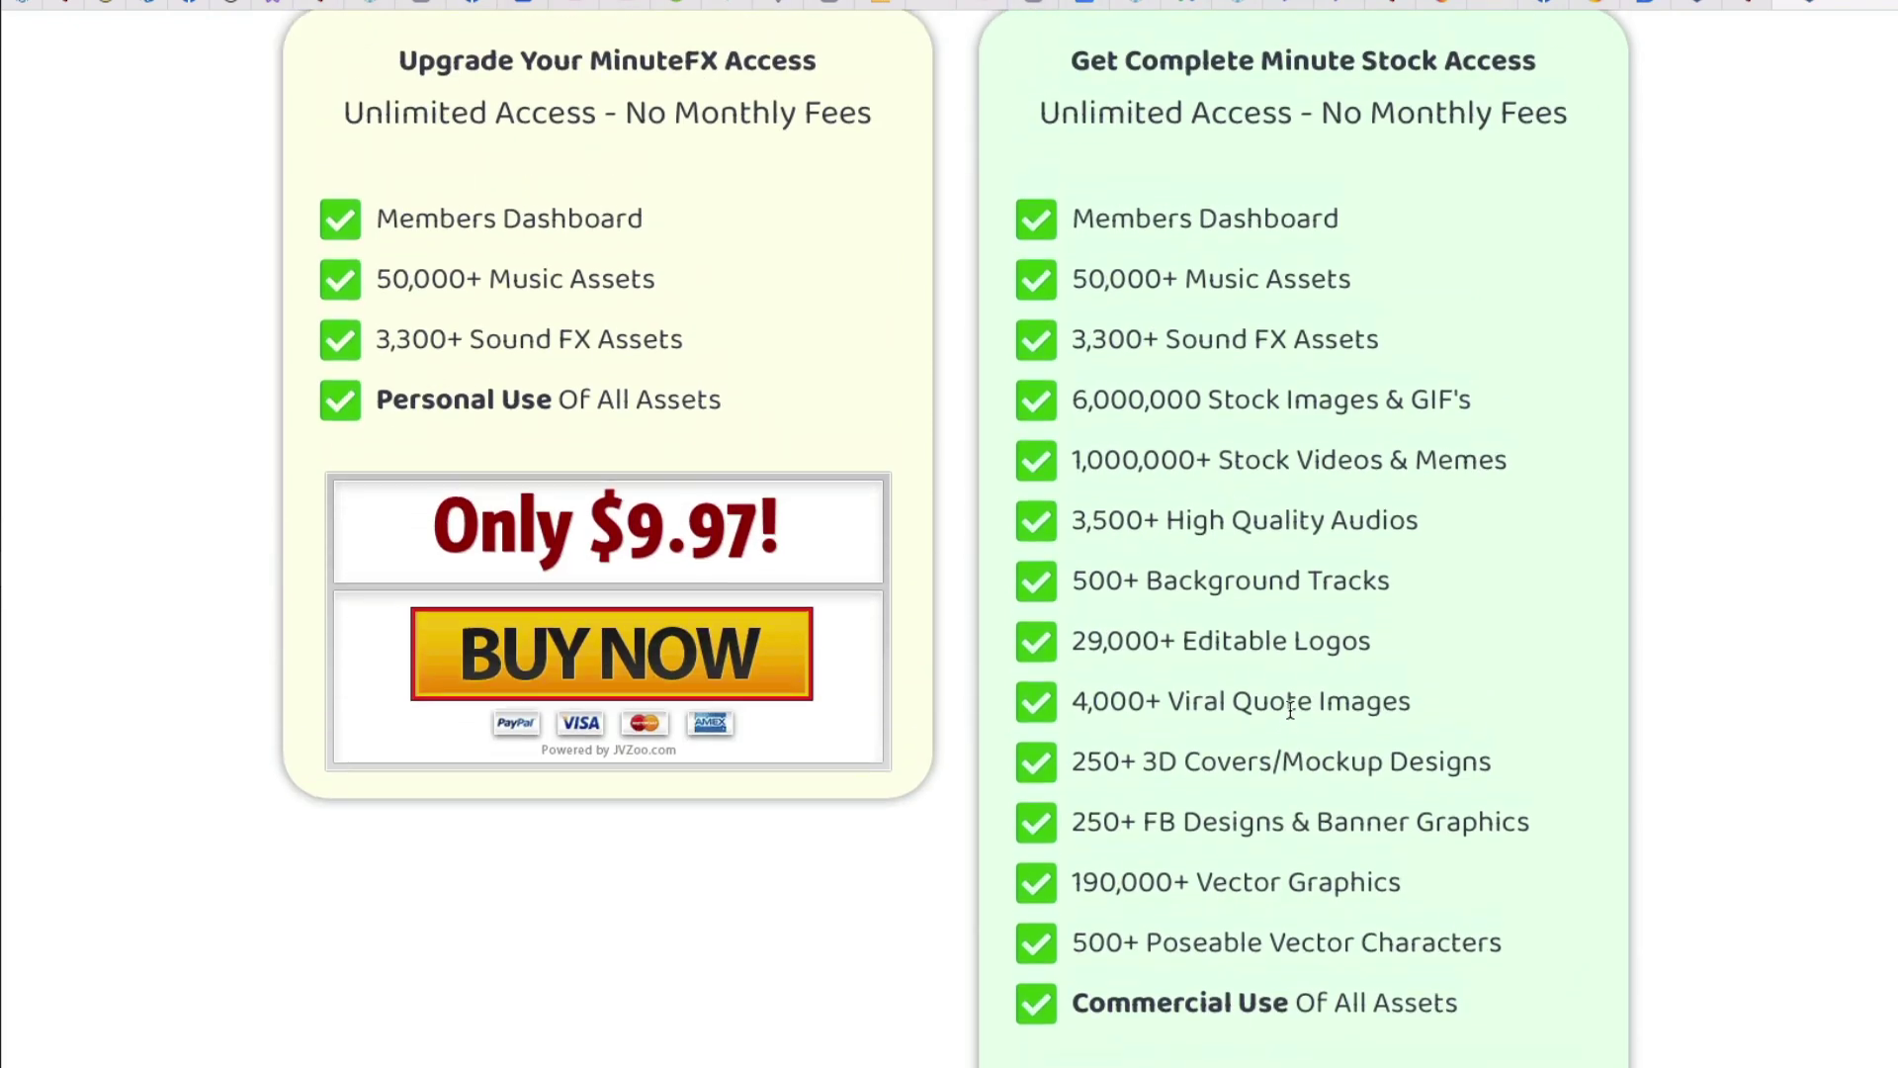
pyautogui.scroll(6, 1290, 710)
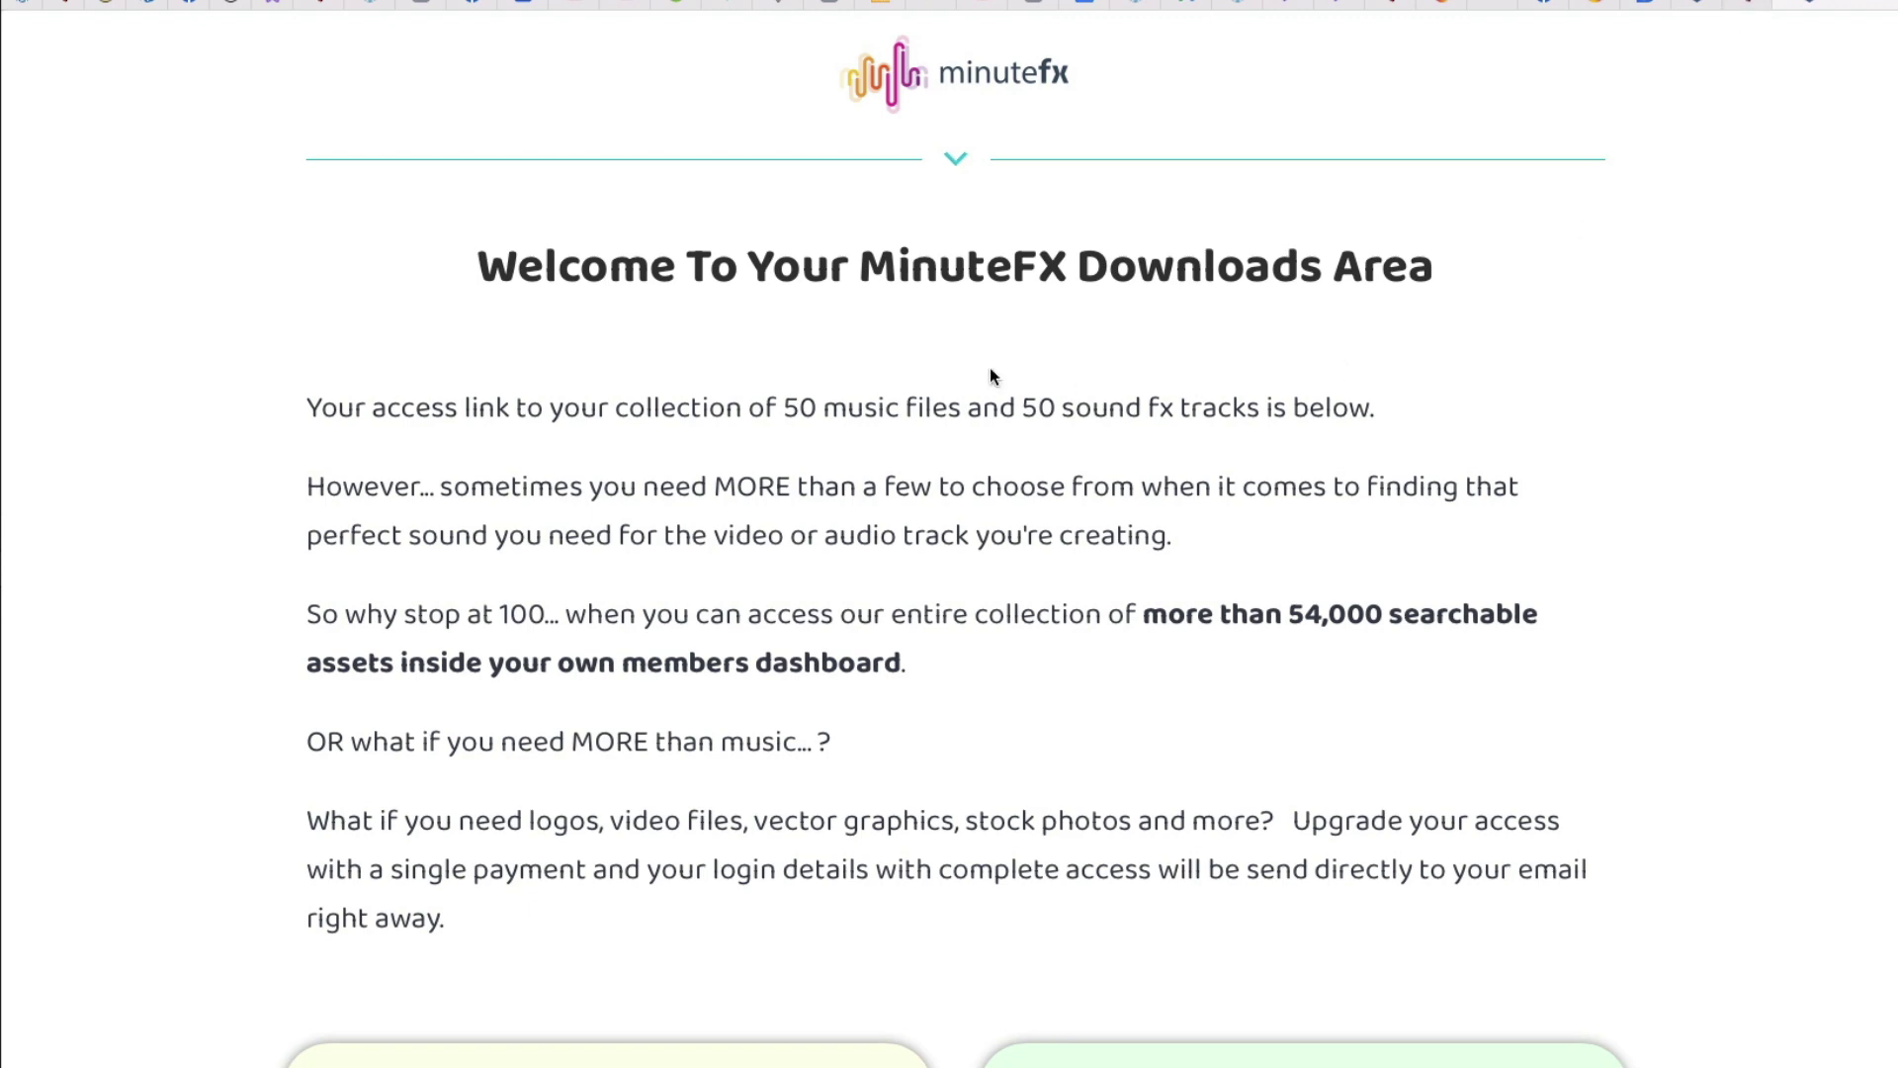
pyautogui.scroll(-1, 995, 684)
pyautogui.scroll(-7, 1118, 724)
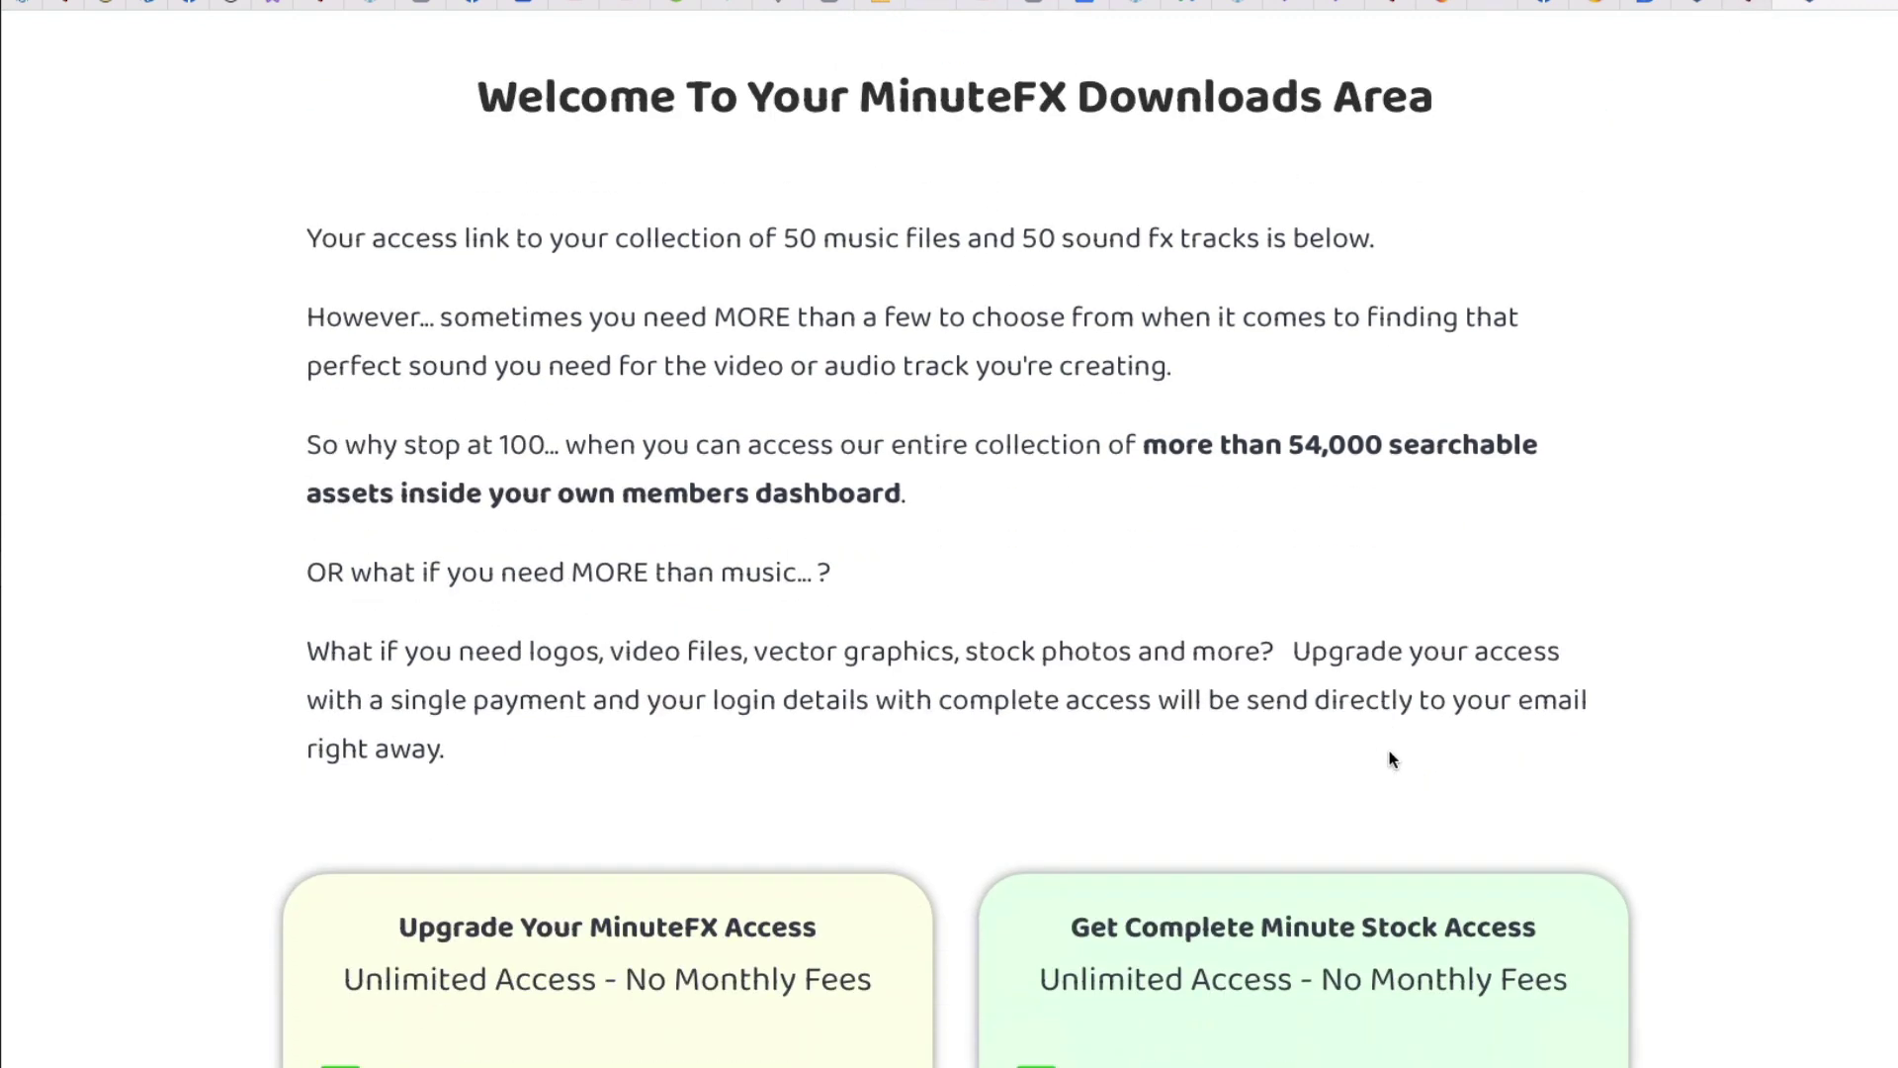
# Step: Compare the asset lists and prices of the MinuteFX upgrade and complete Minute Stock access offers on the downloads page
pyautogui.scroll(-6, 776, 618)
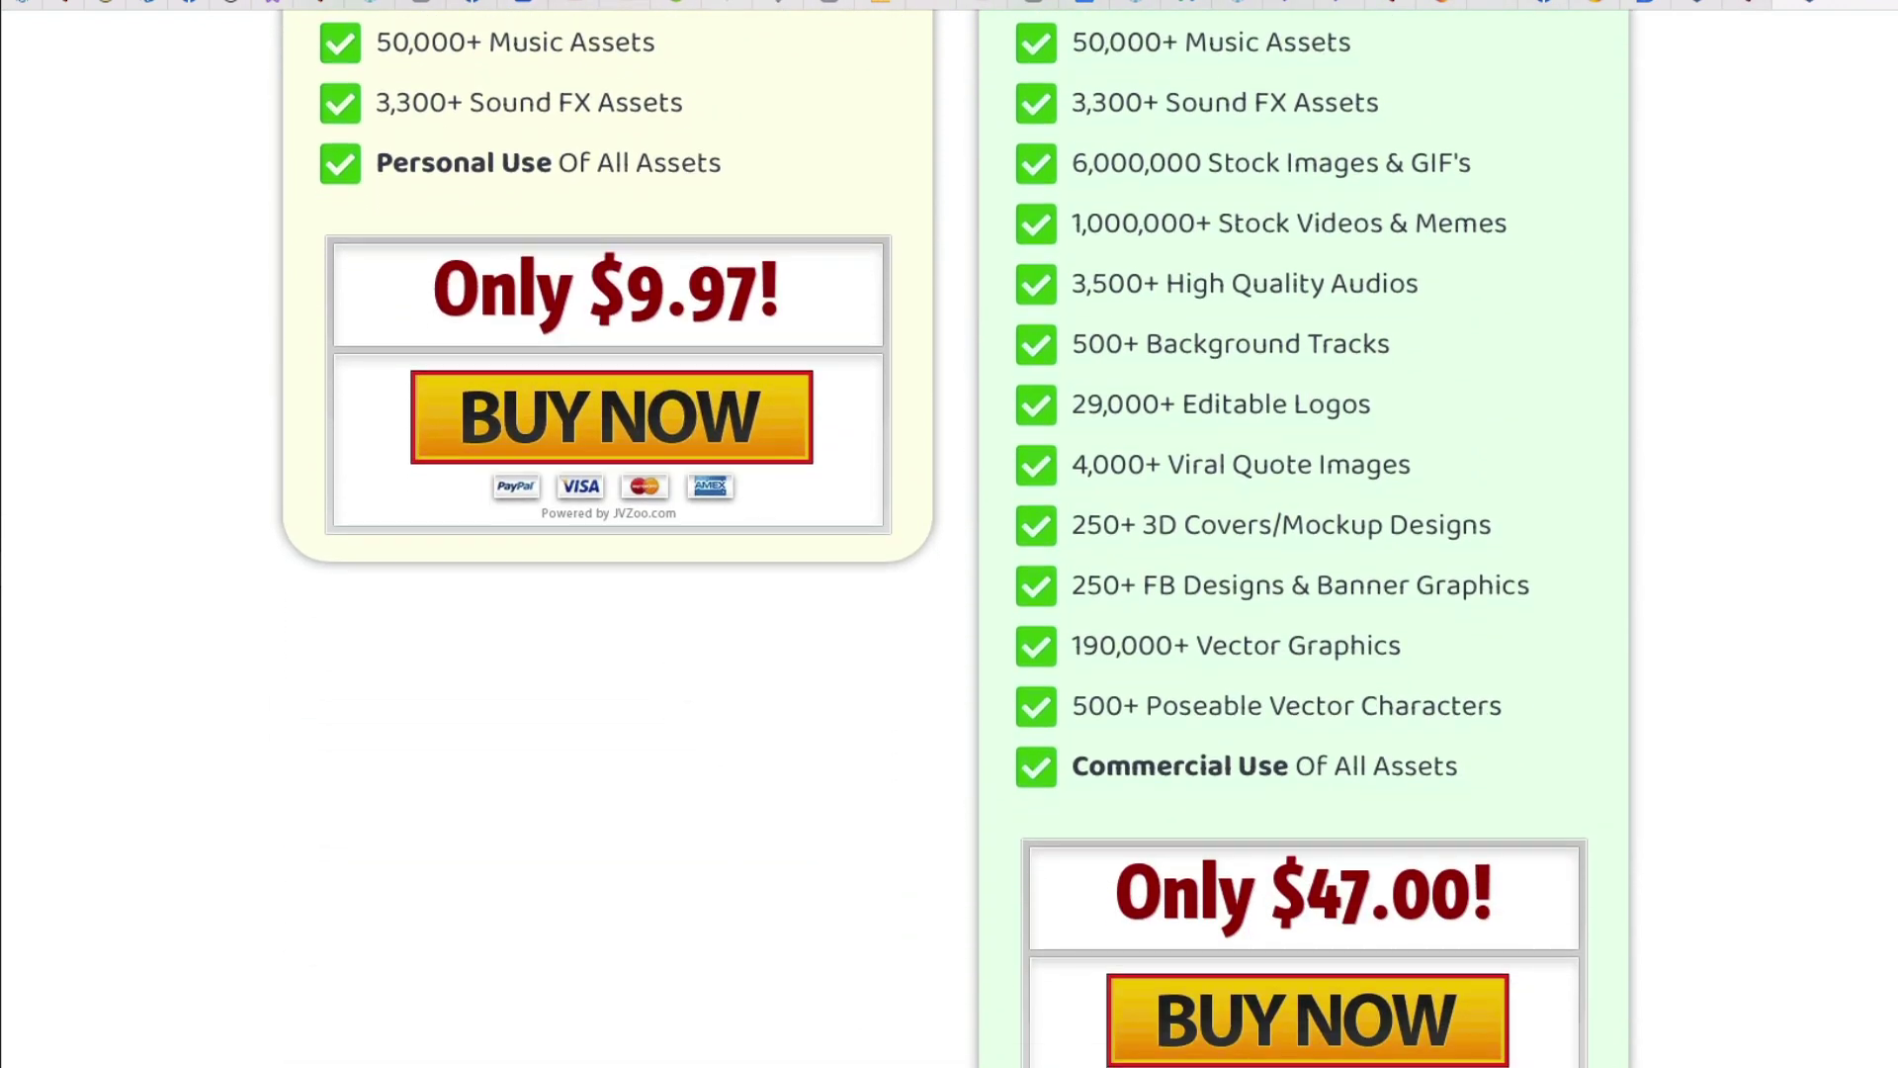
pyautogui.scroll(-1, 1166, 691)
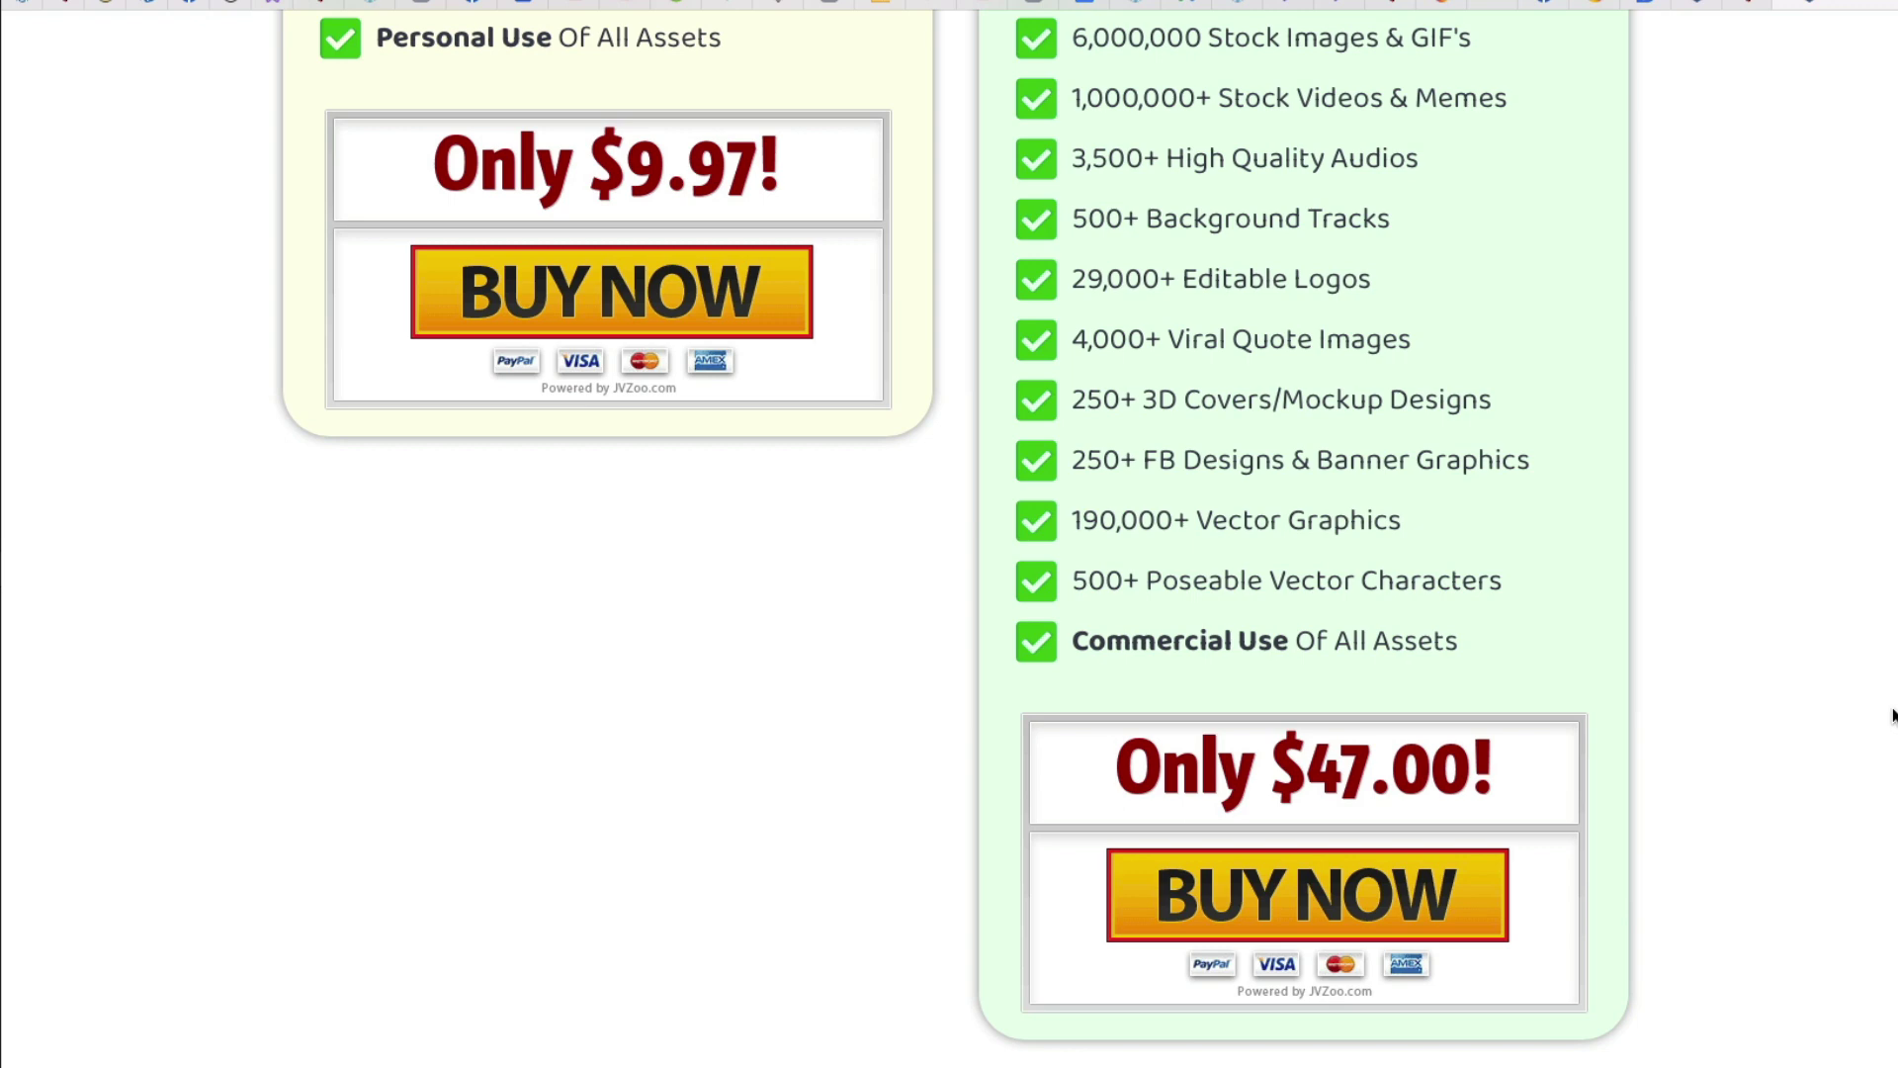
pyautogui.scroll(5, 1741, 75)
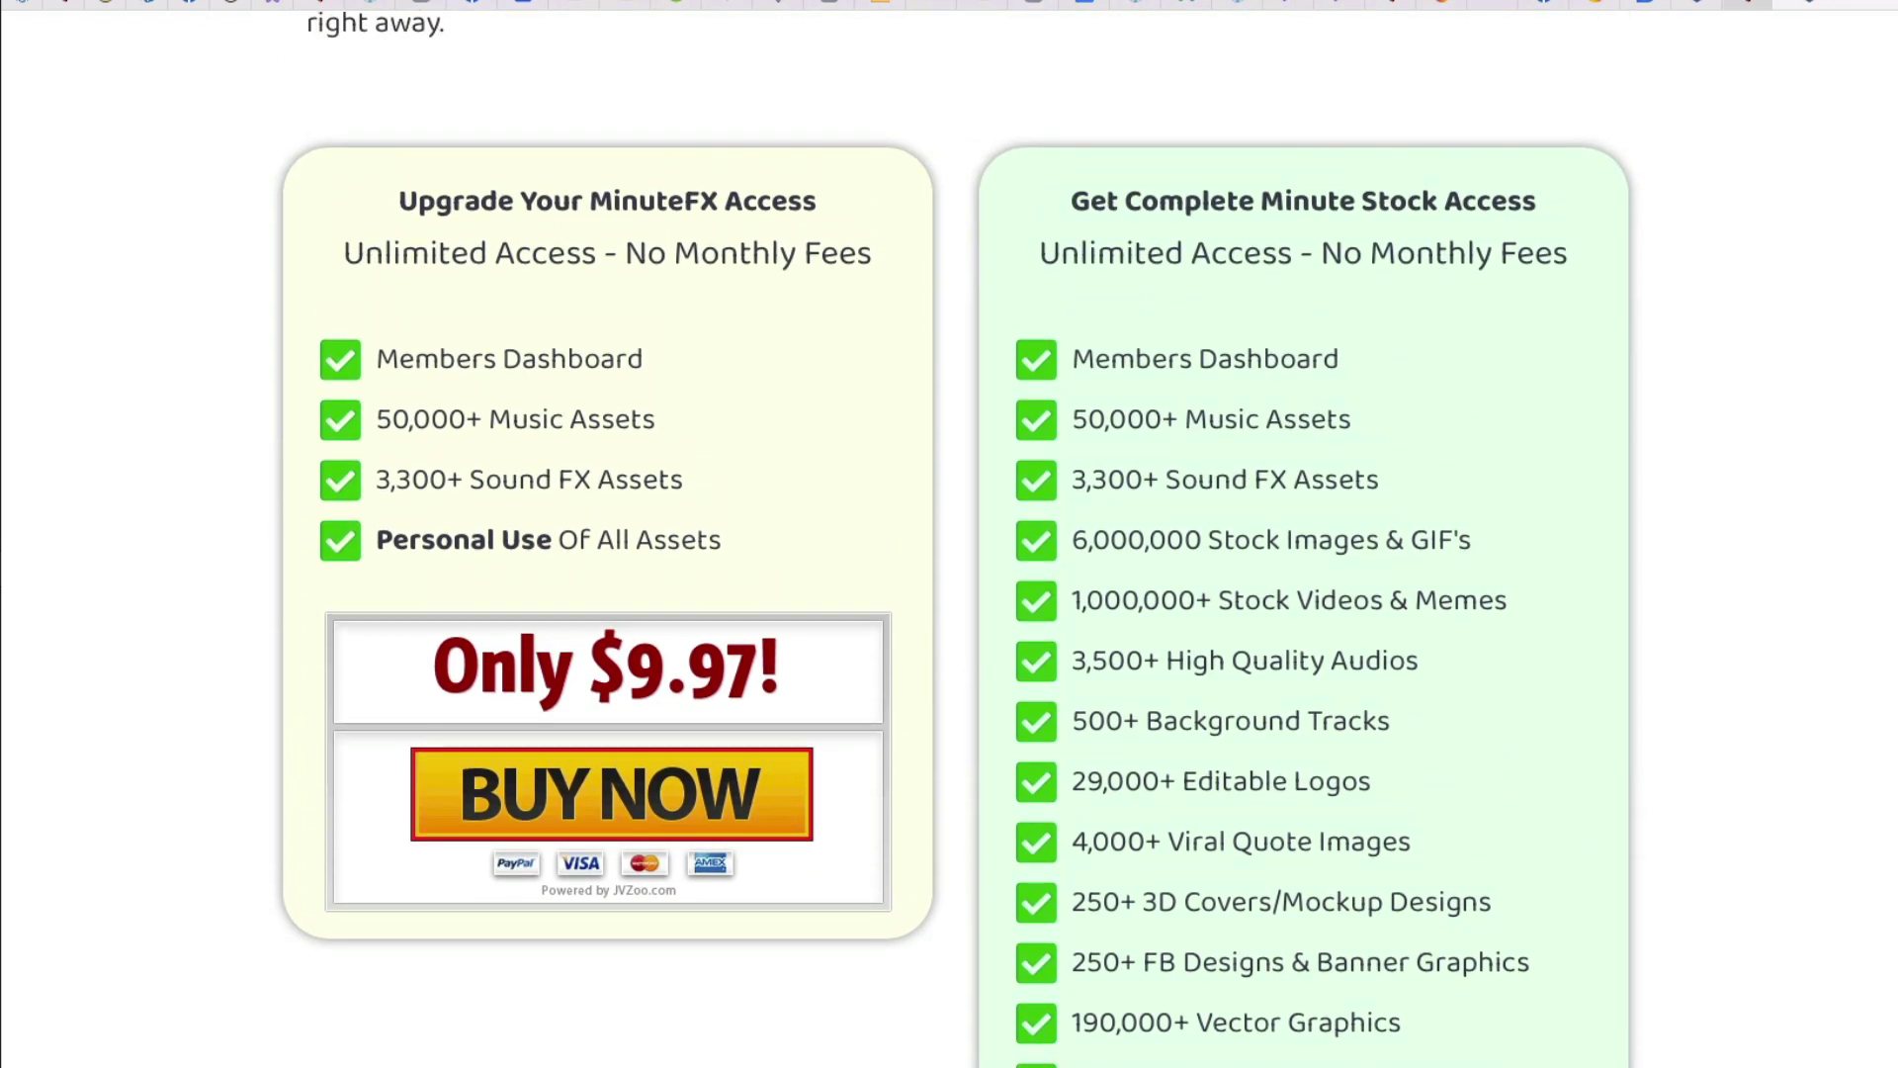
# Step: Return to FunnelMates, close the MinuteFX funnel description, and open the promotional links of the Minute Vectors funnel
pyautogui.click(1747, 8)
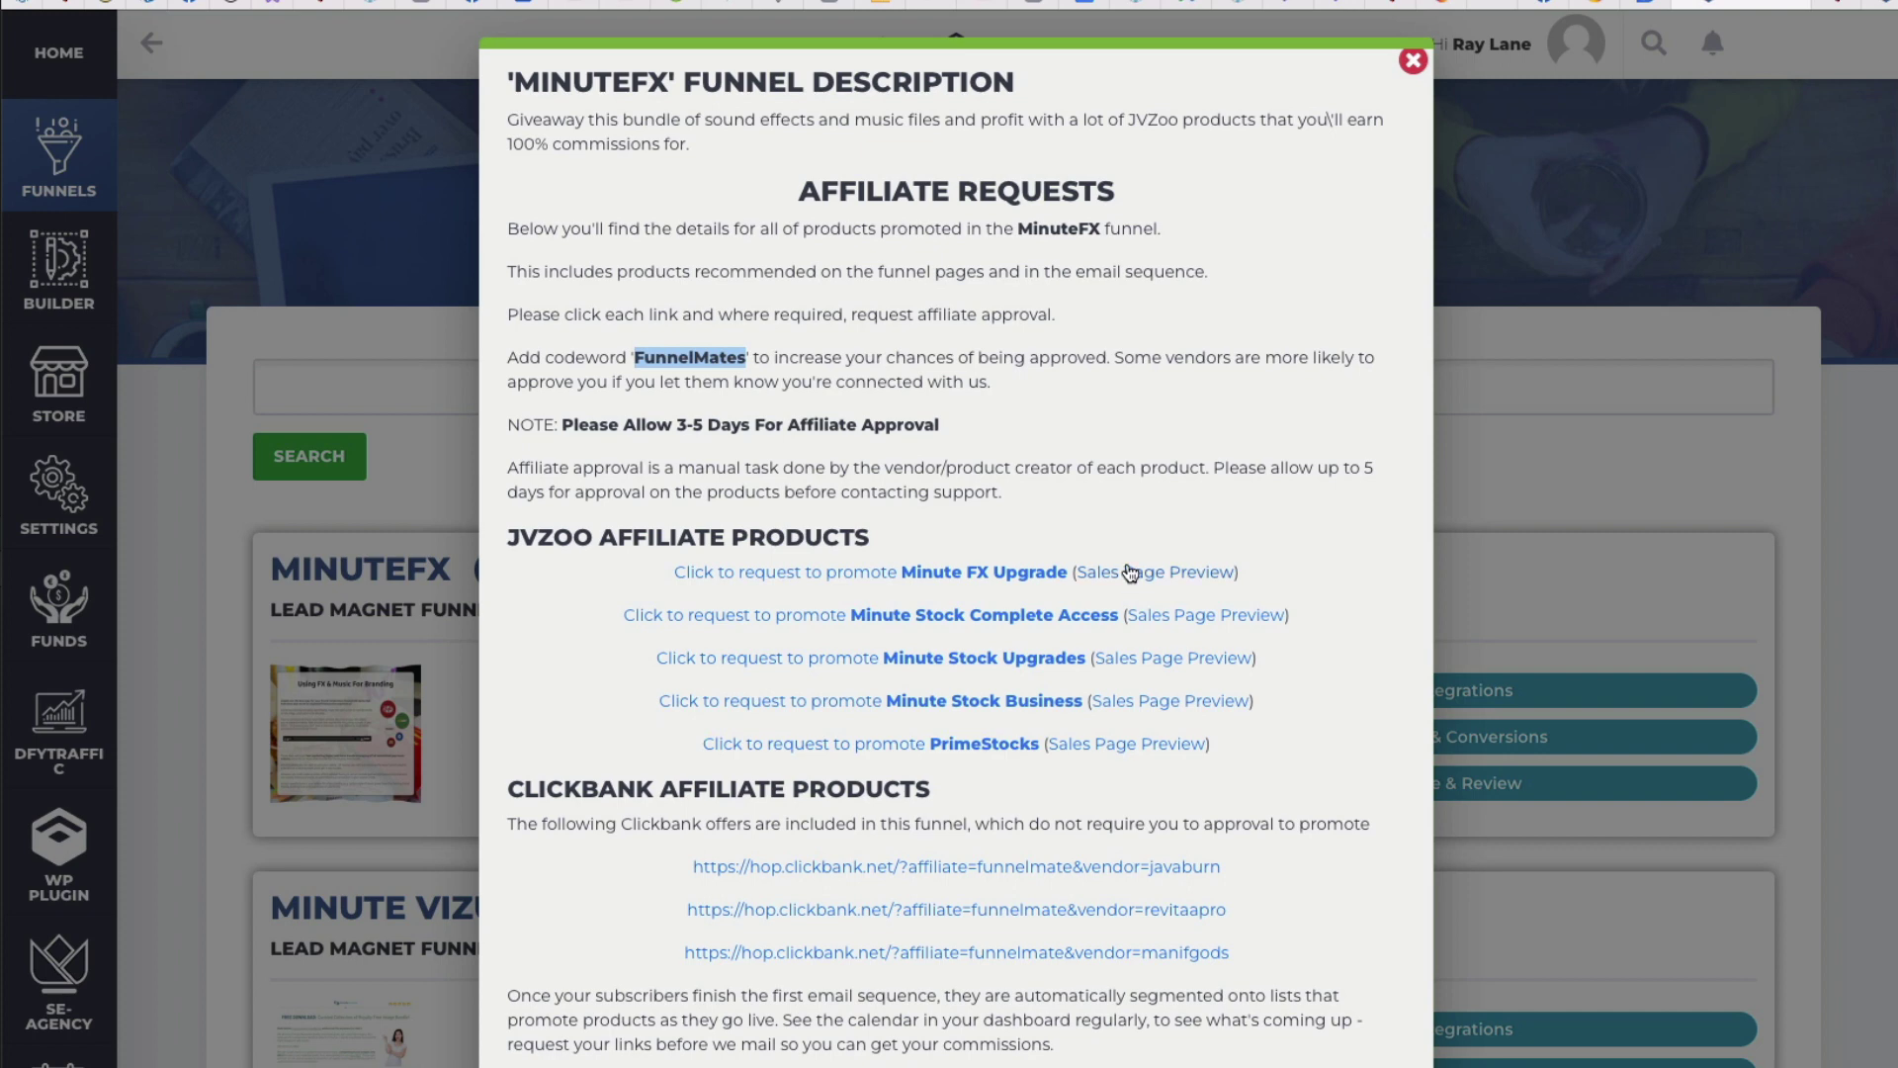
pyautogui.click(1414, 64)
pyautogui.scroll(-5, 1038, 500)
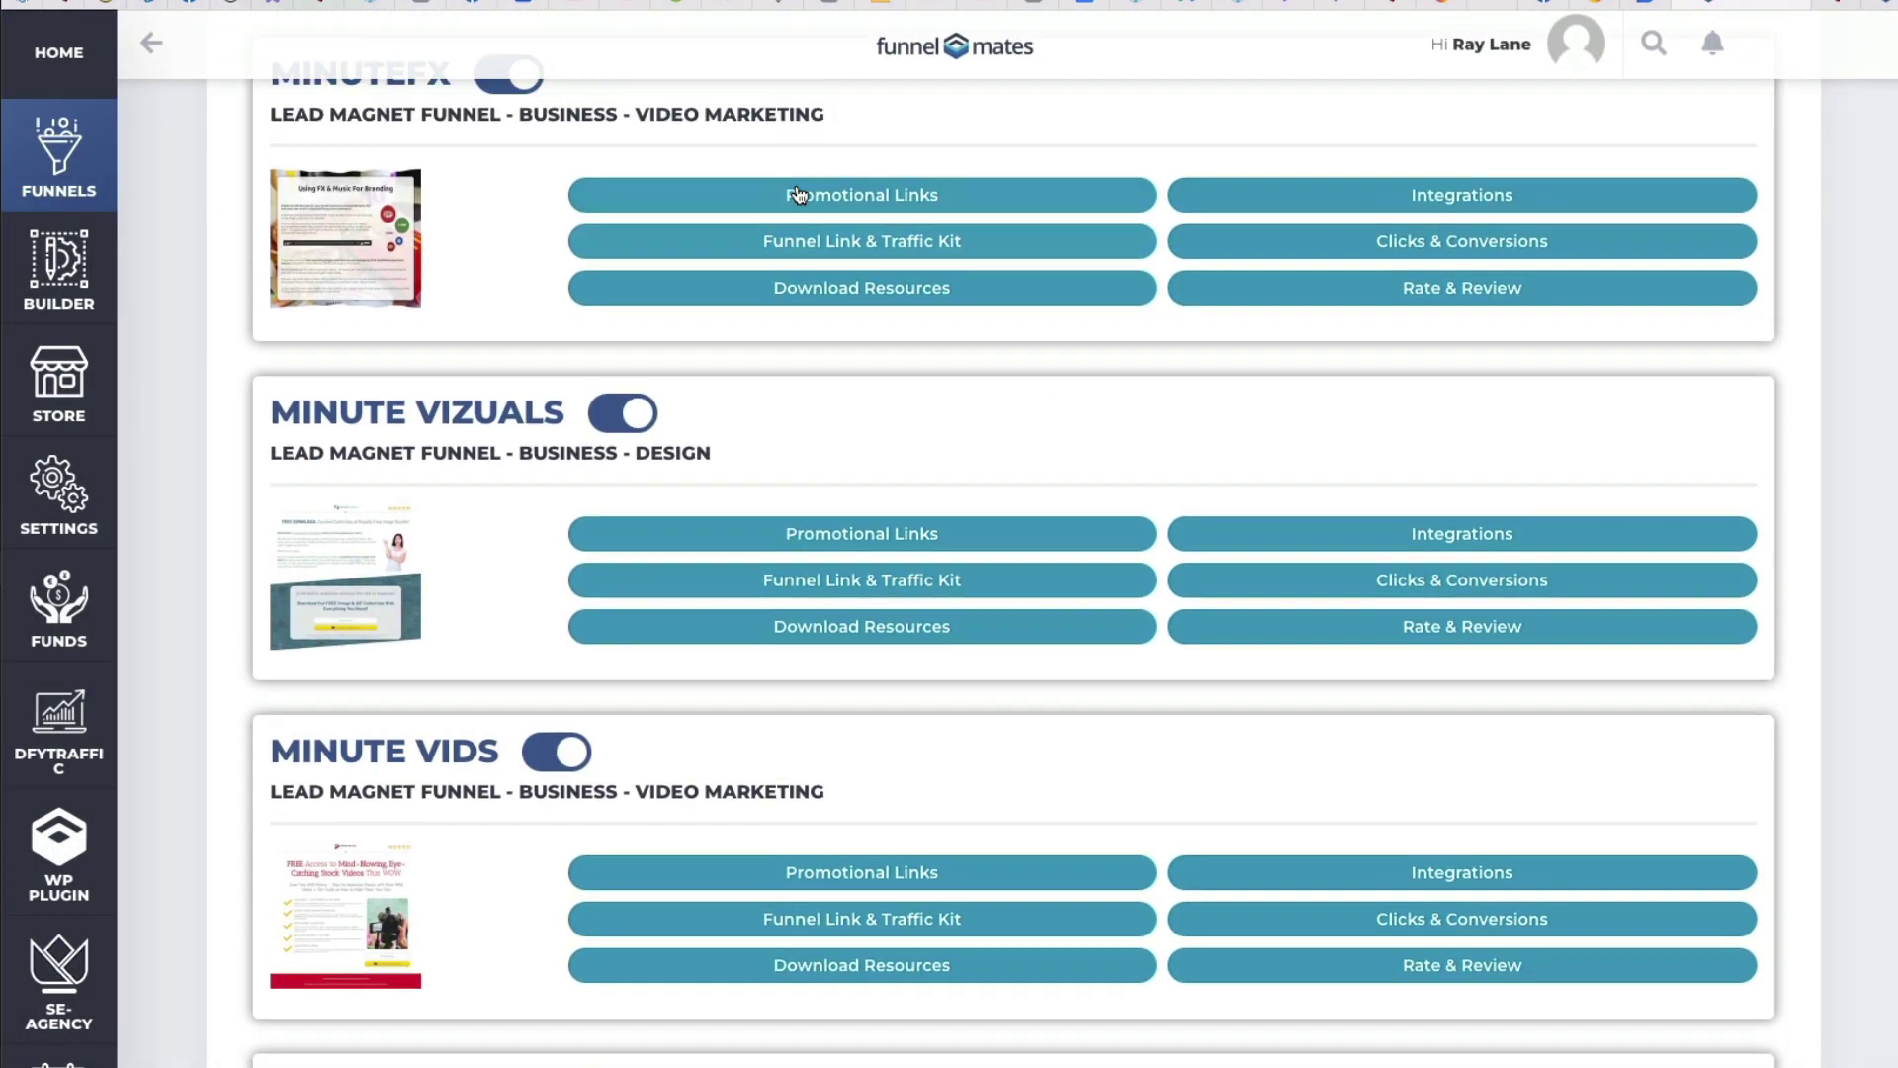
pyautogui.scroll(2, 798, 194)
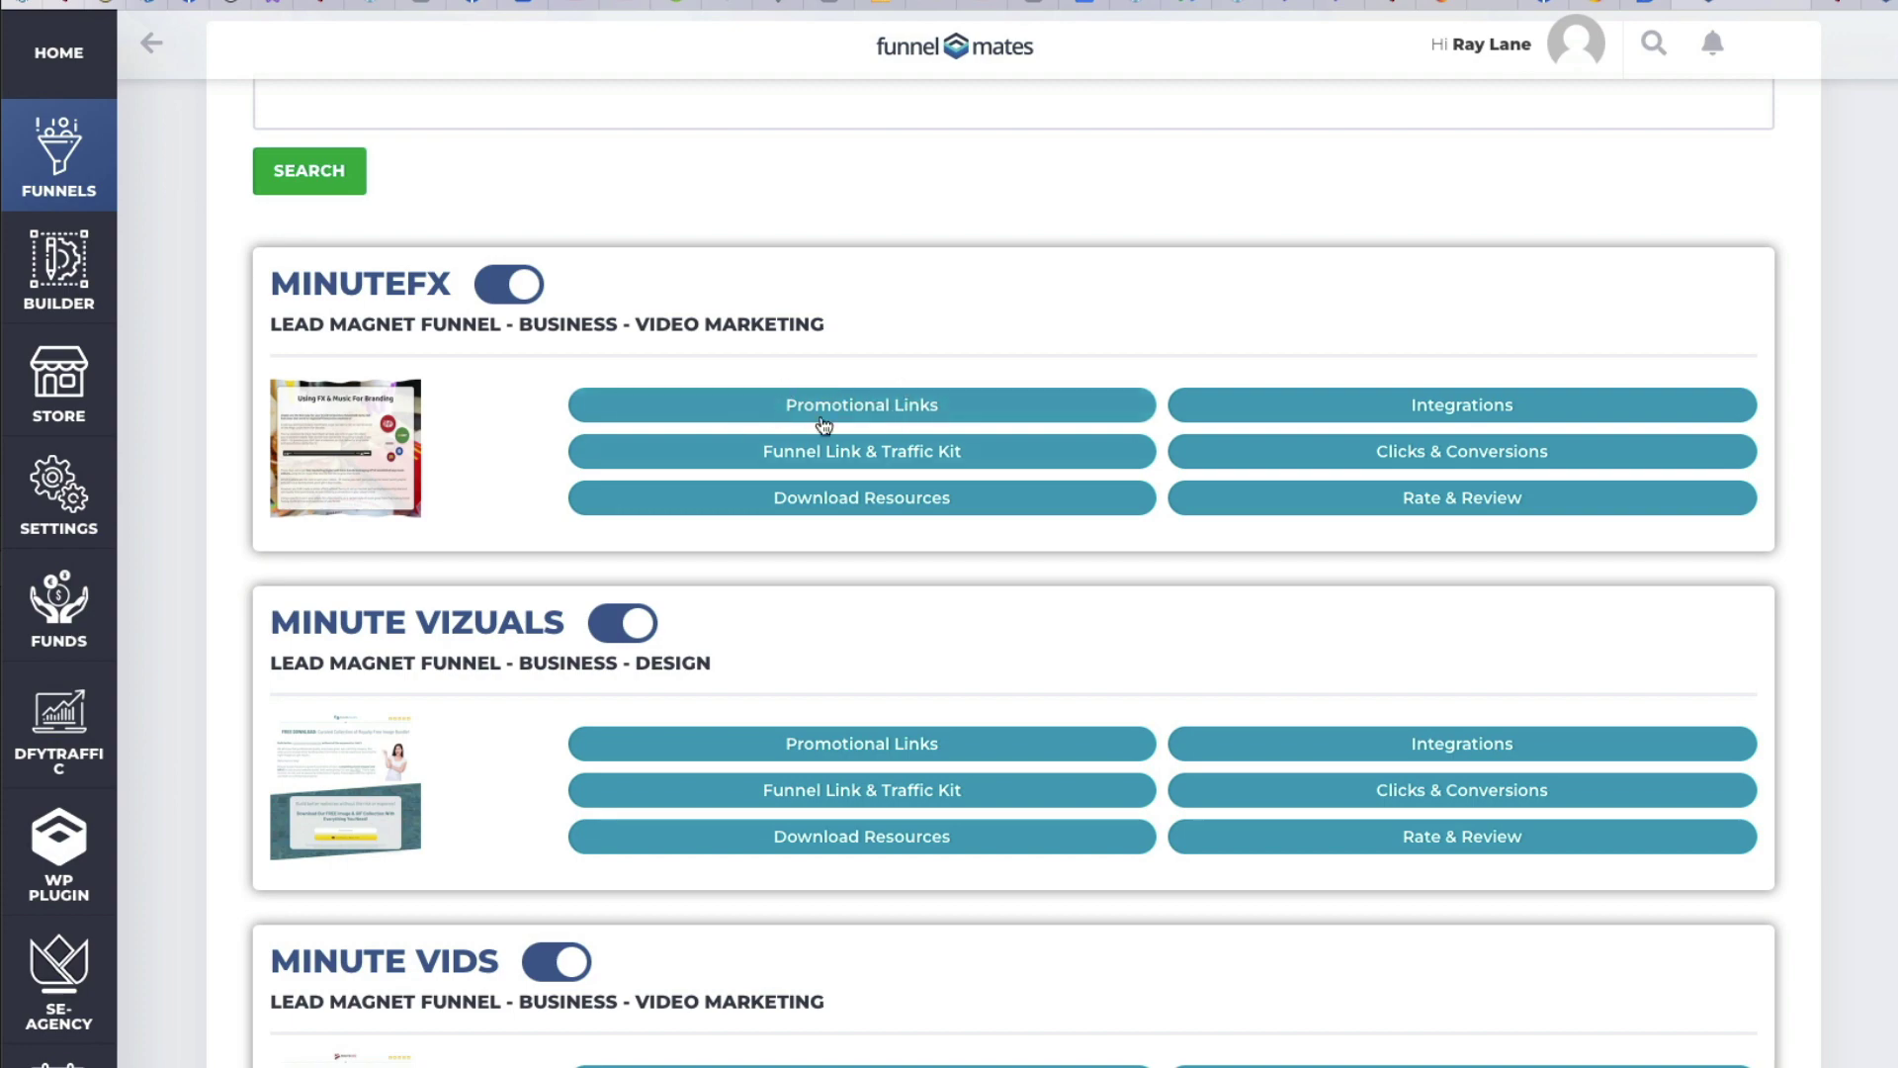
pyautogui.scroll(-20, 915, 728)
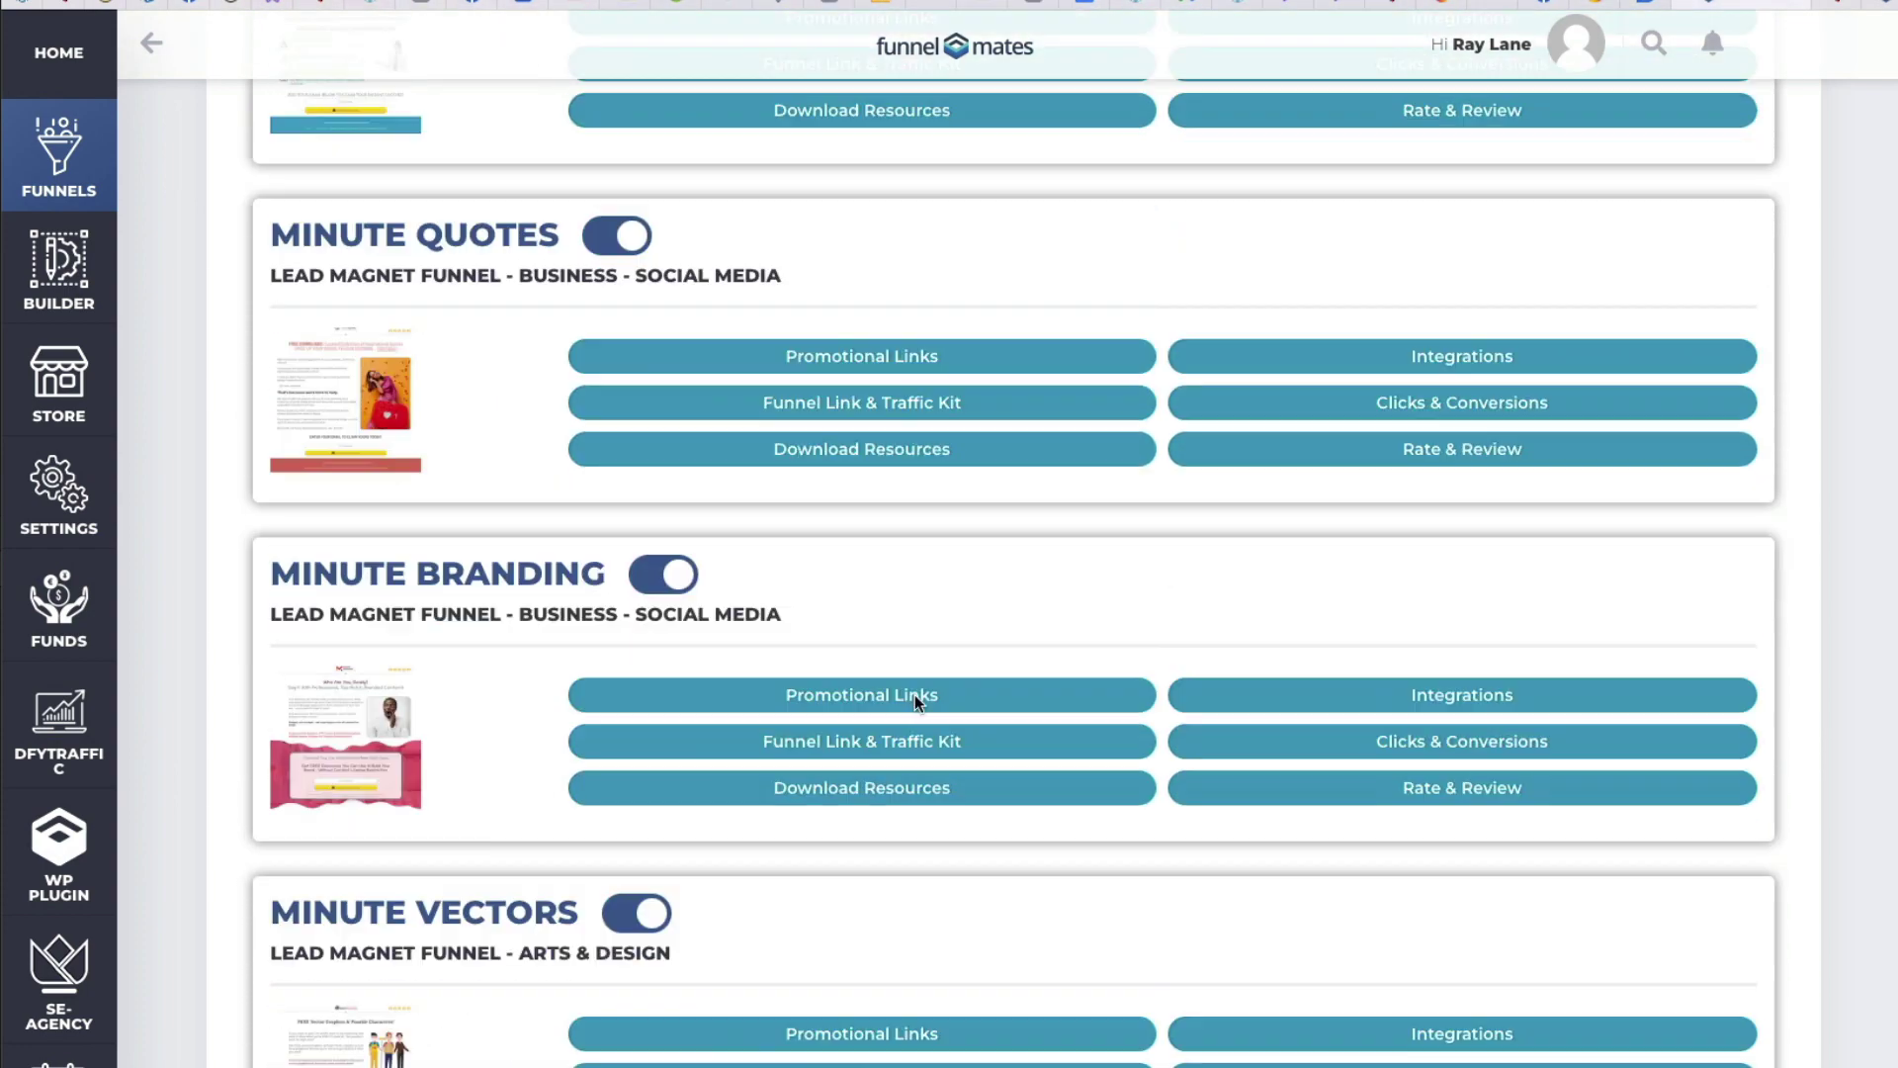
pyautogui.scroll(5, 941, 708)
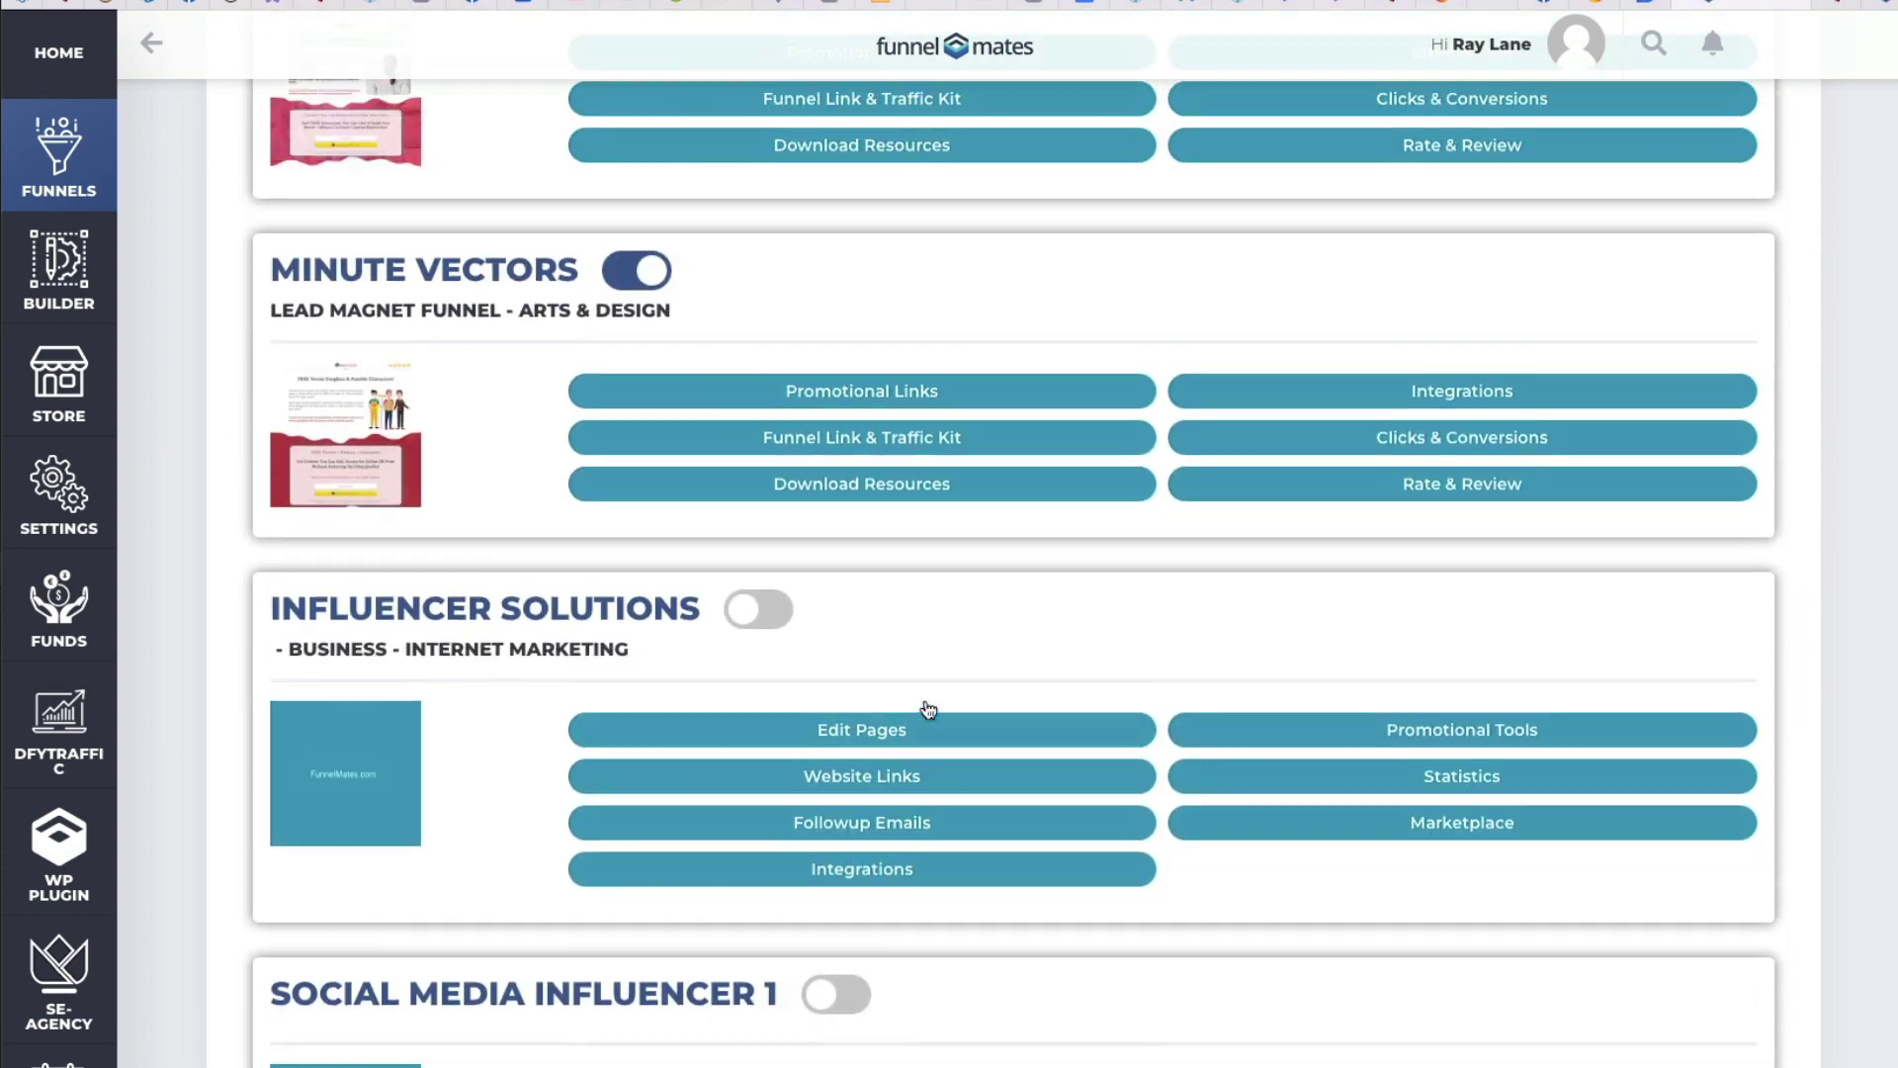
pyautogui.click(869, 402)
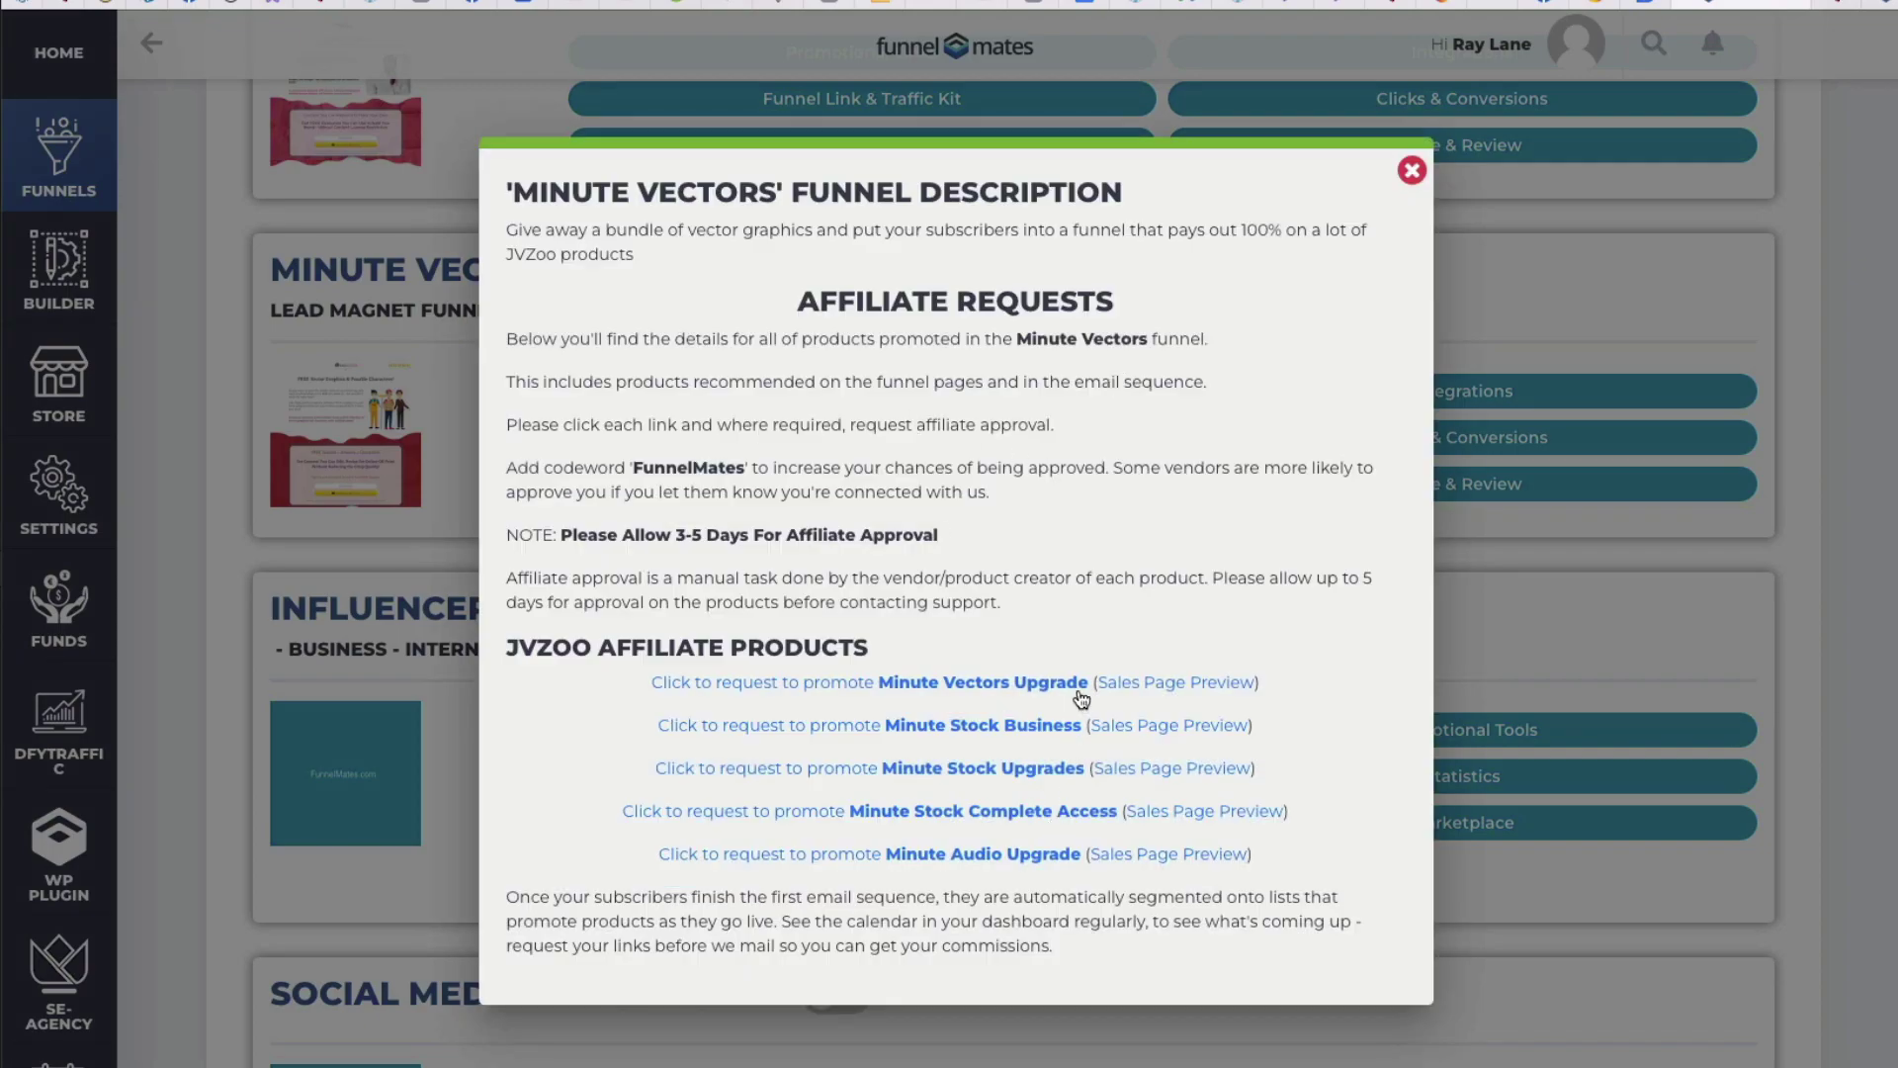
# Step: Open the JVZoo request page for Minute Vectors Upgrade and review its commission details and affiliate link
pyautogui.click(1060, 683)
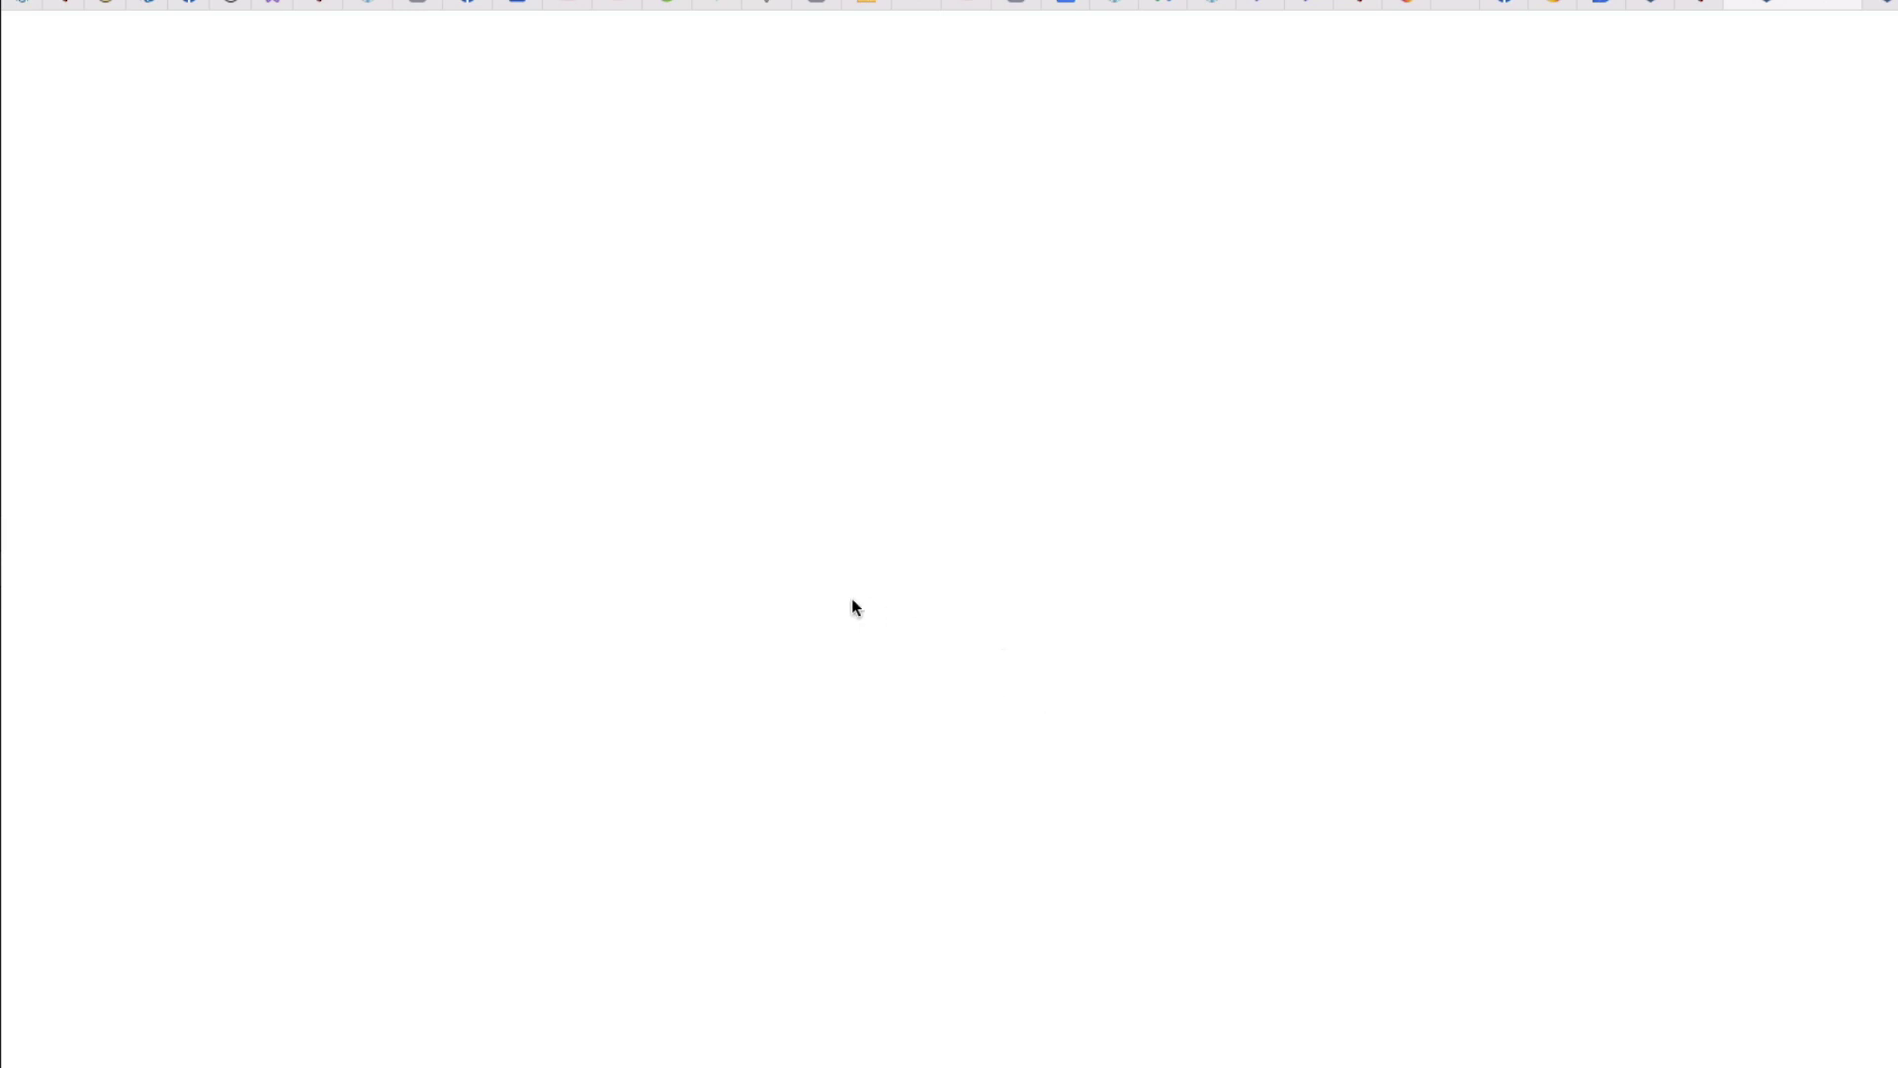
pyautogui.scroll(-2, 748, 871)
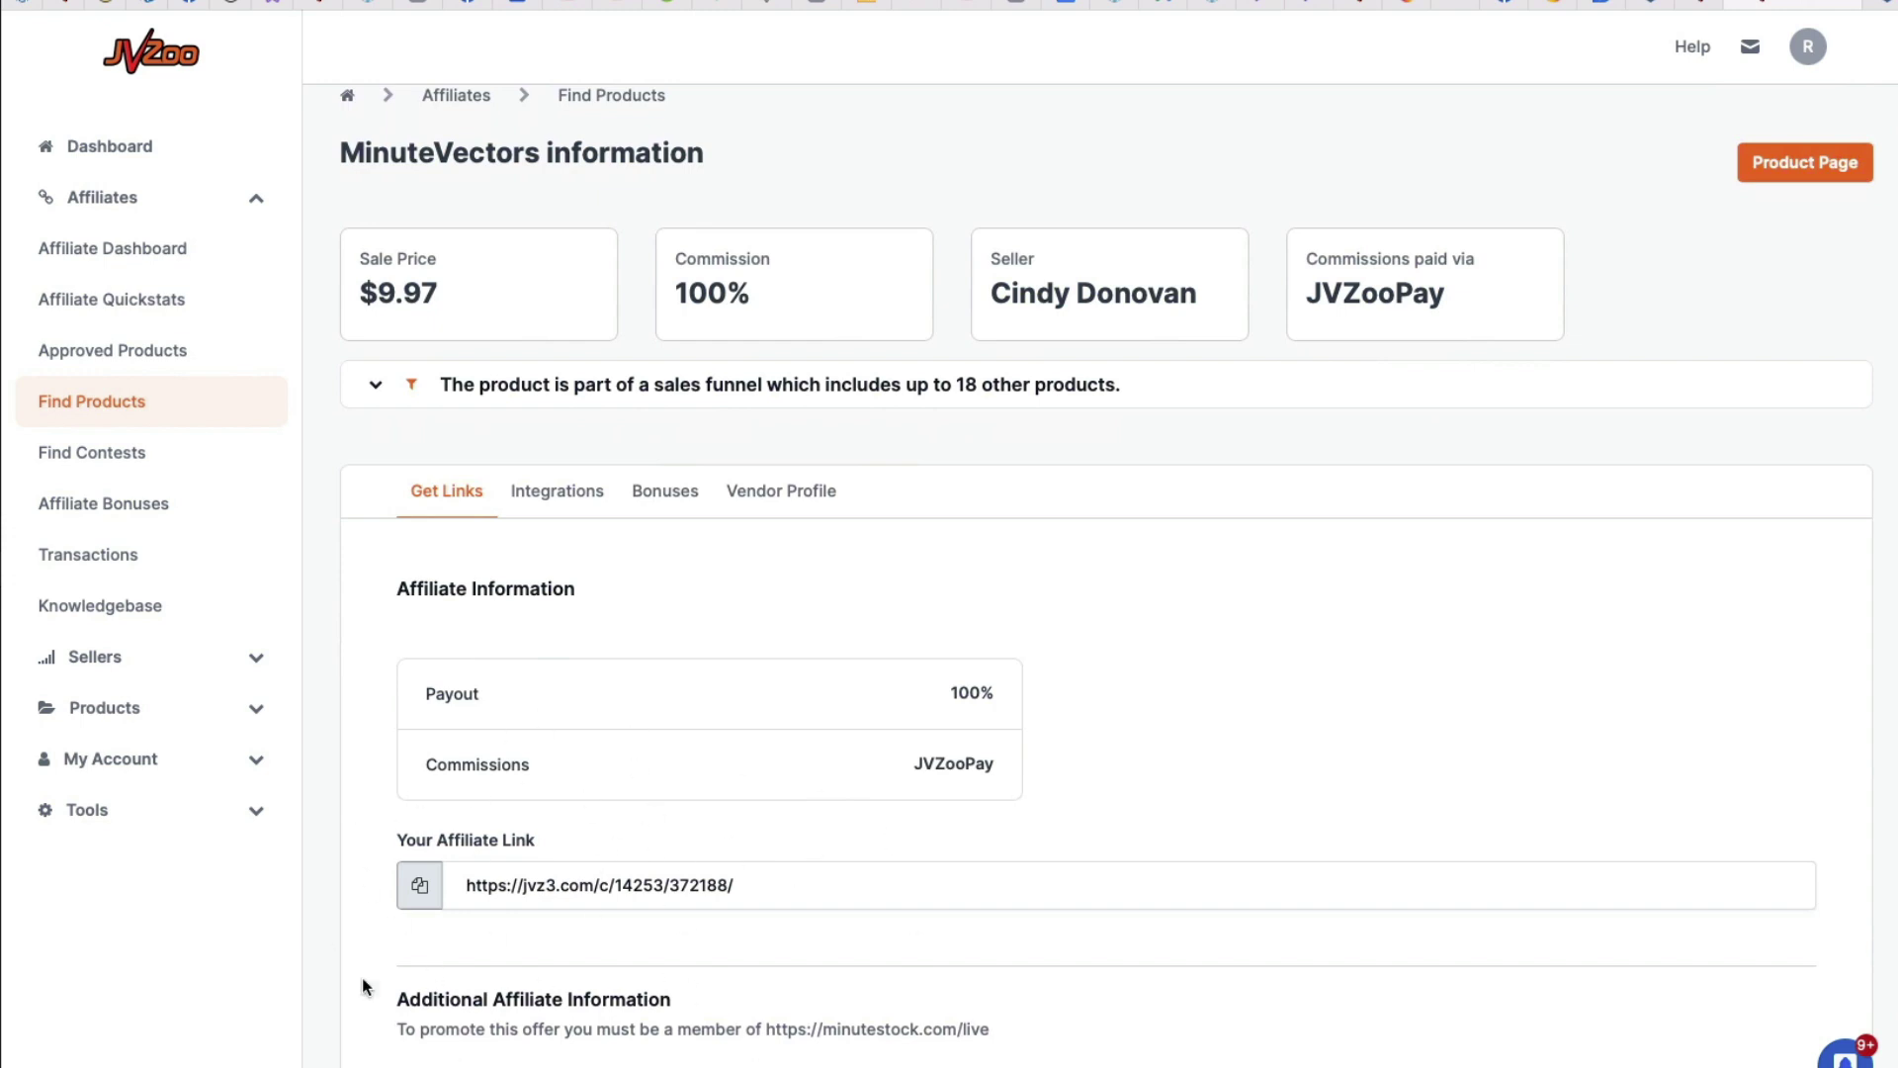
pyautogui.scroll(-1, 752, 803)
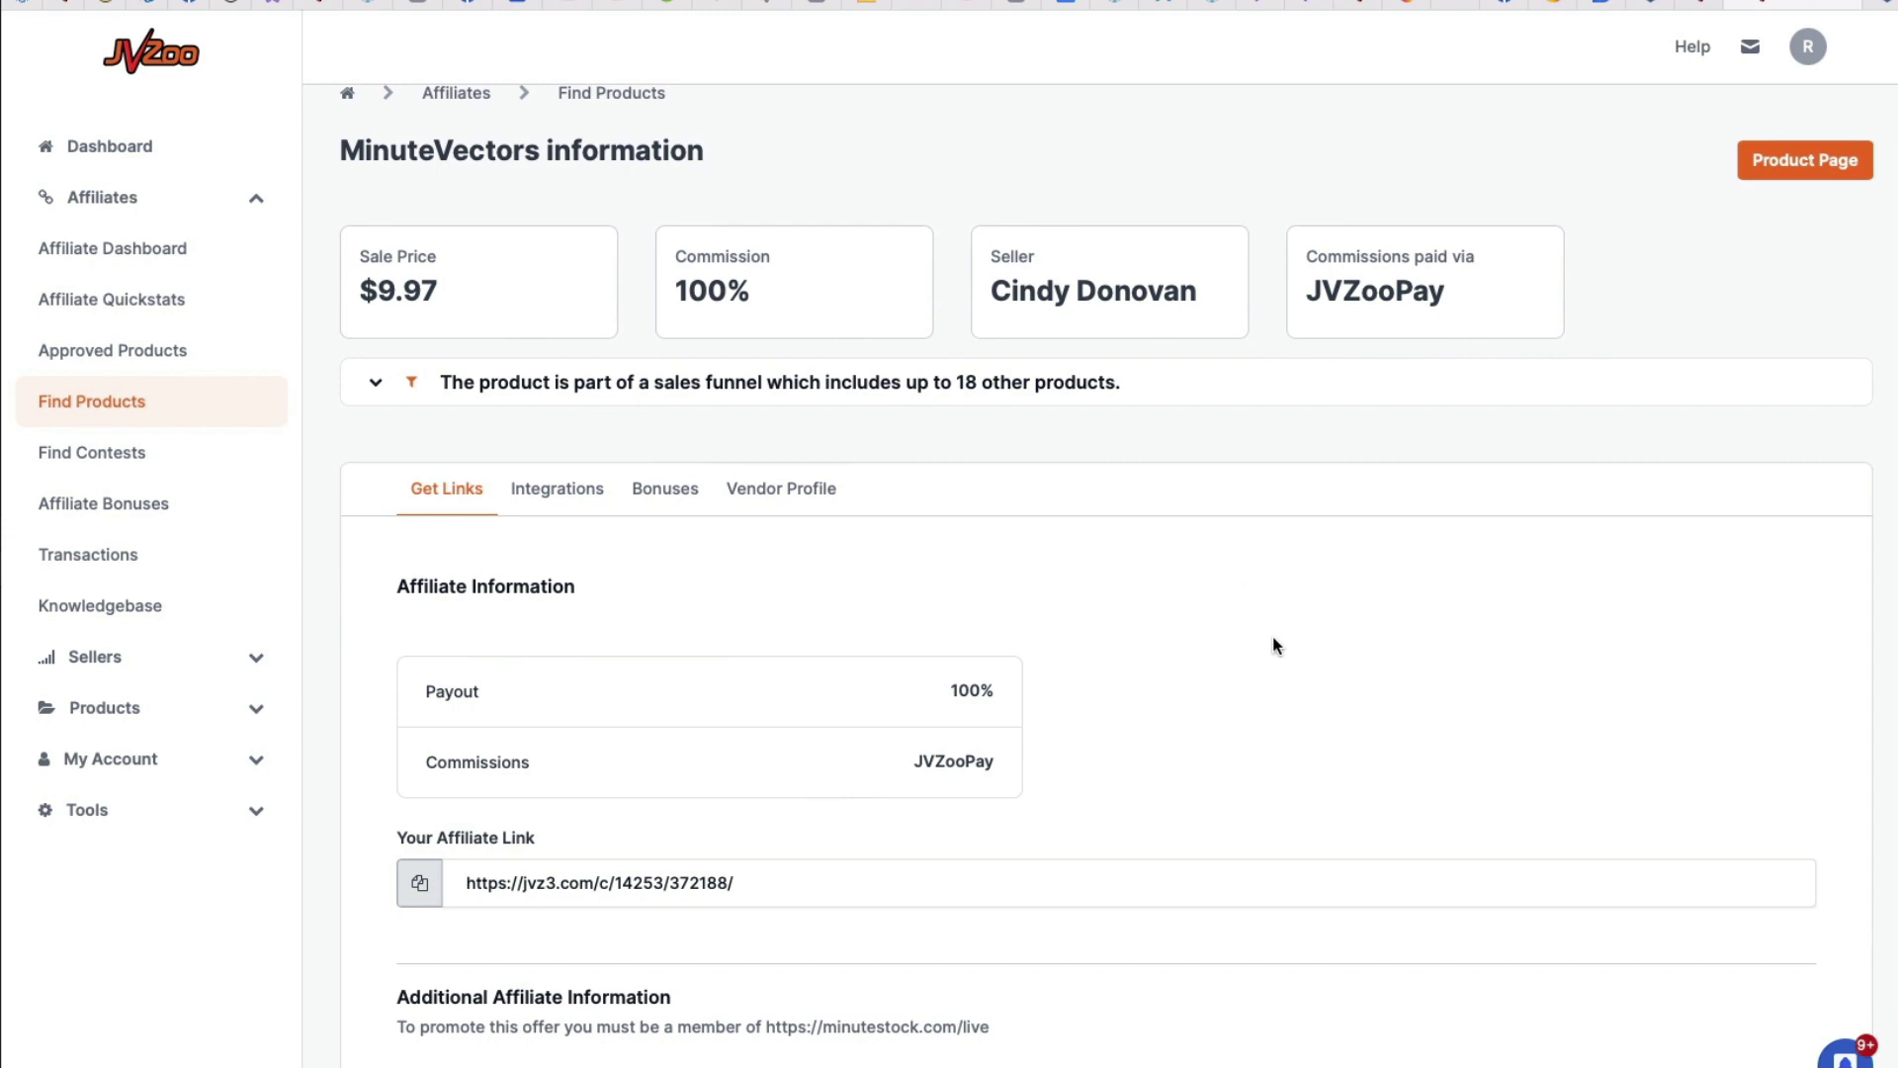
pyautogui.scroll(1, 607, 587)
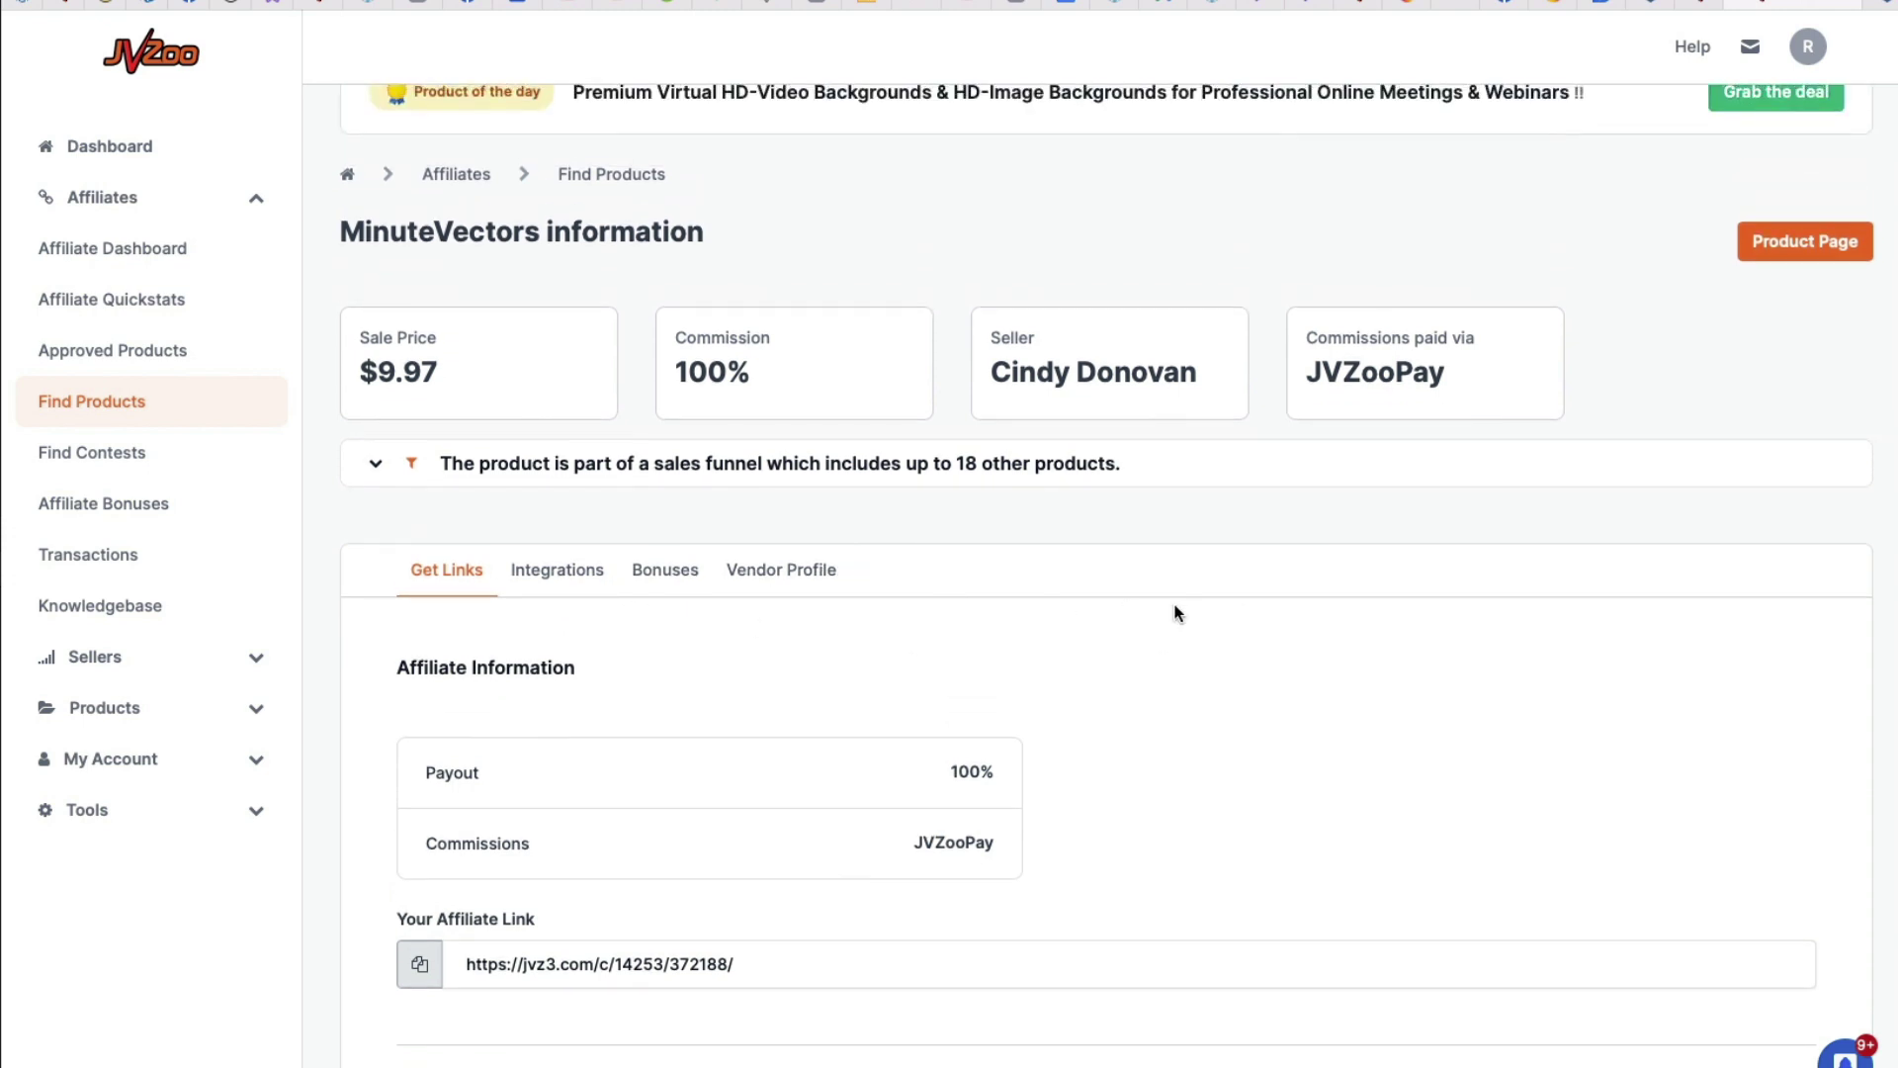
pyautogui.scroll(1, 1443, 475)
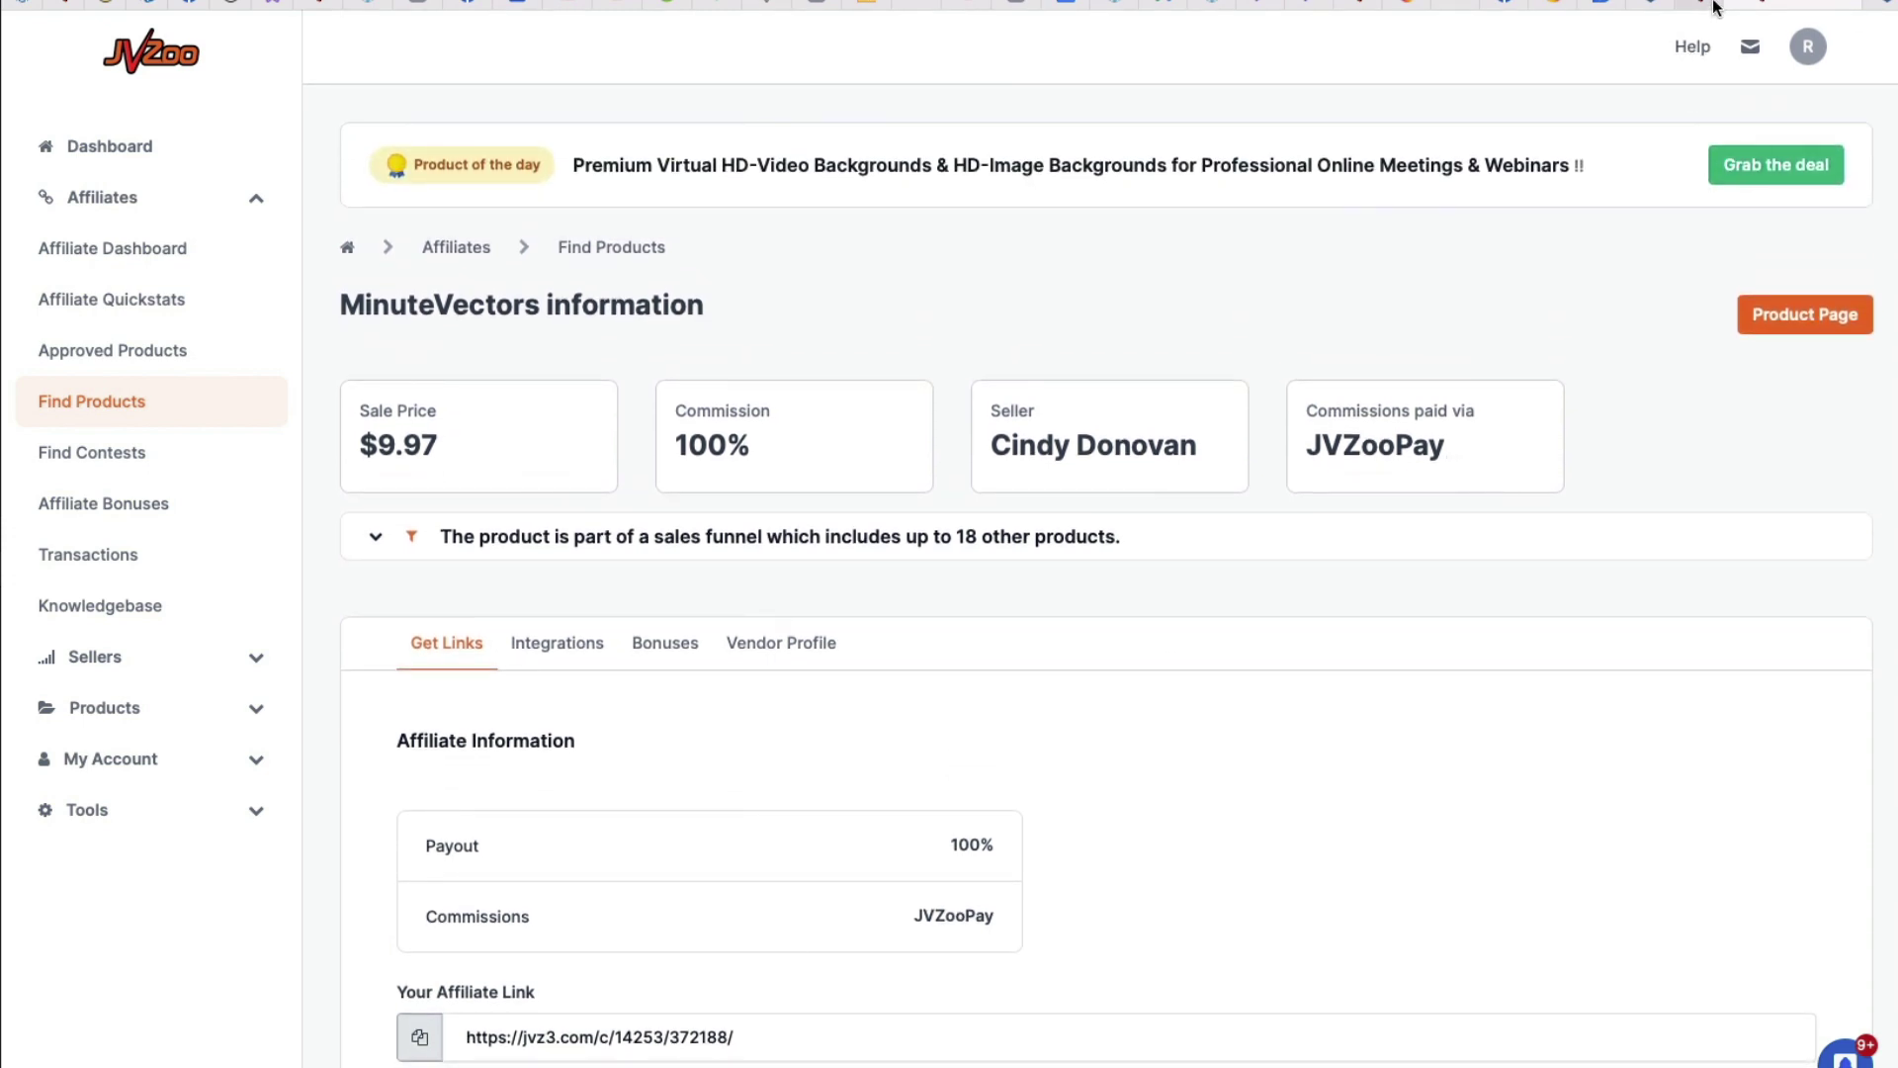
# Step: Open the bonus settings of the MinuteVectors product on JVZoo and examine the bonus name, URL and file upload options
pyautogui.click(656, 644)
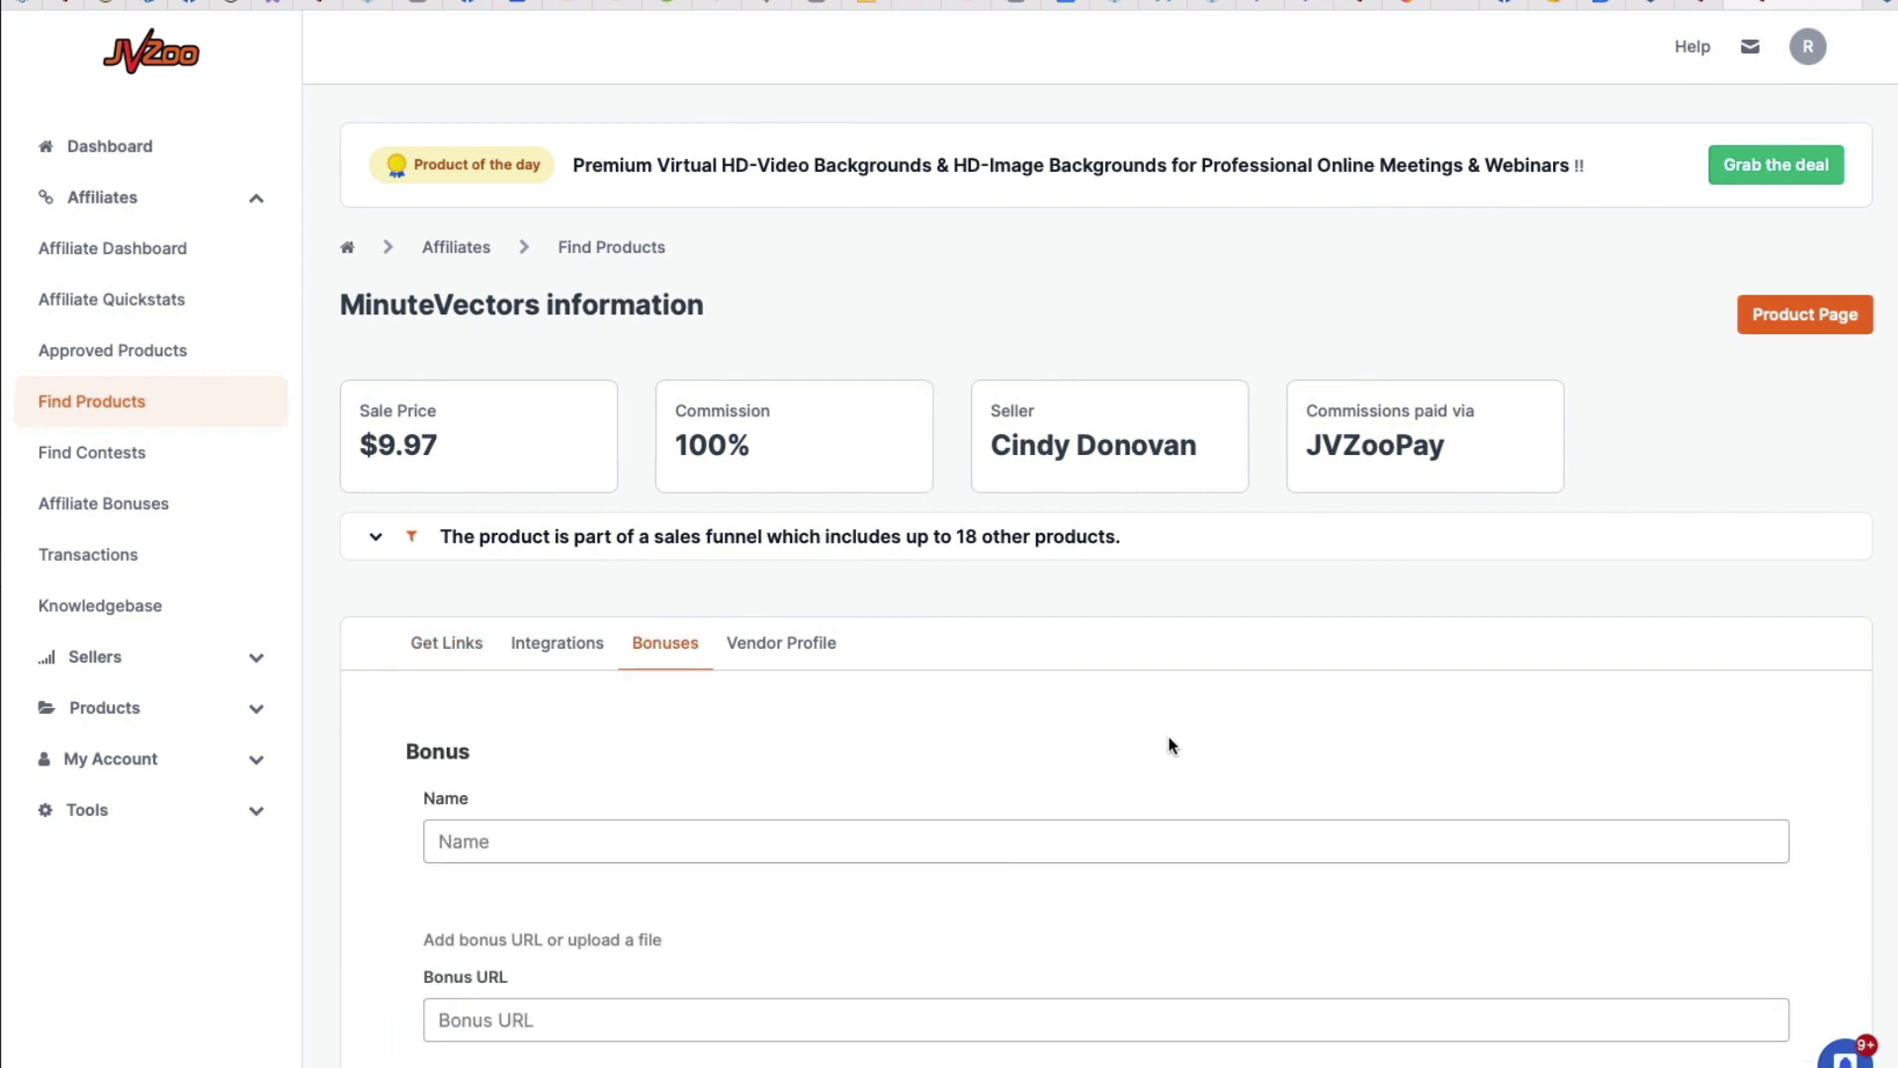
pyautogui.scroll(-5, 597, 1005)
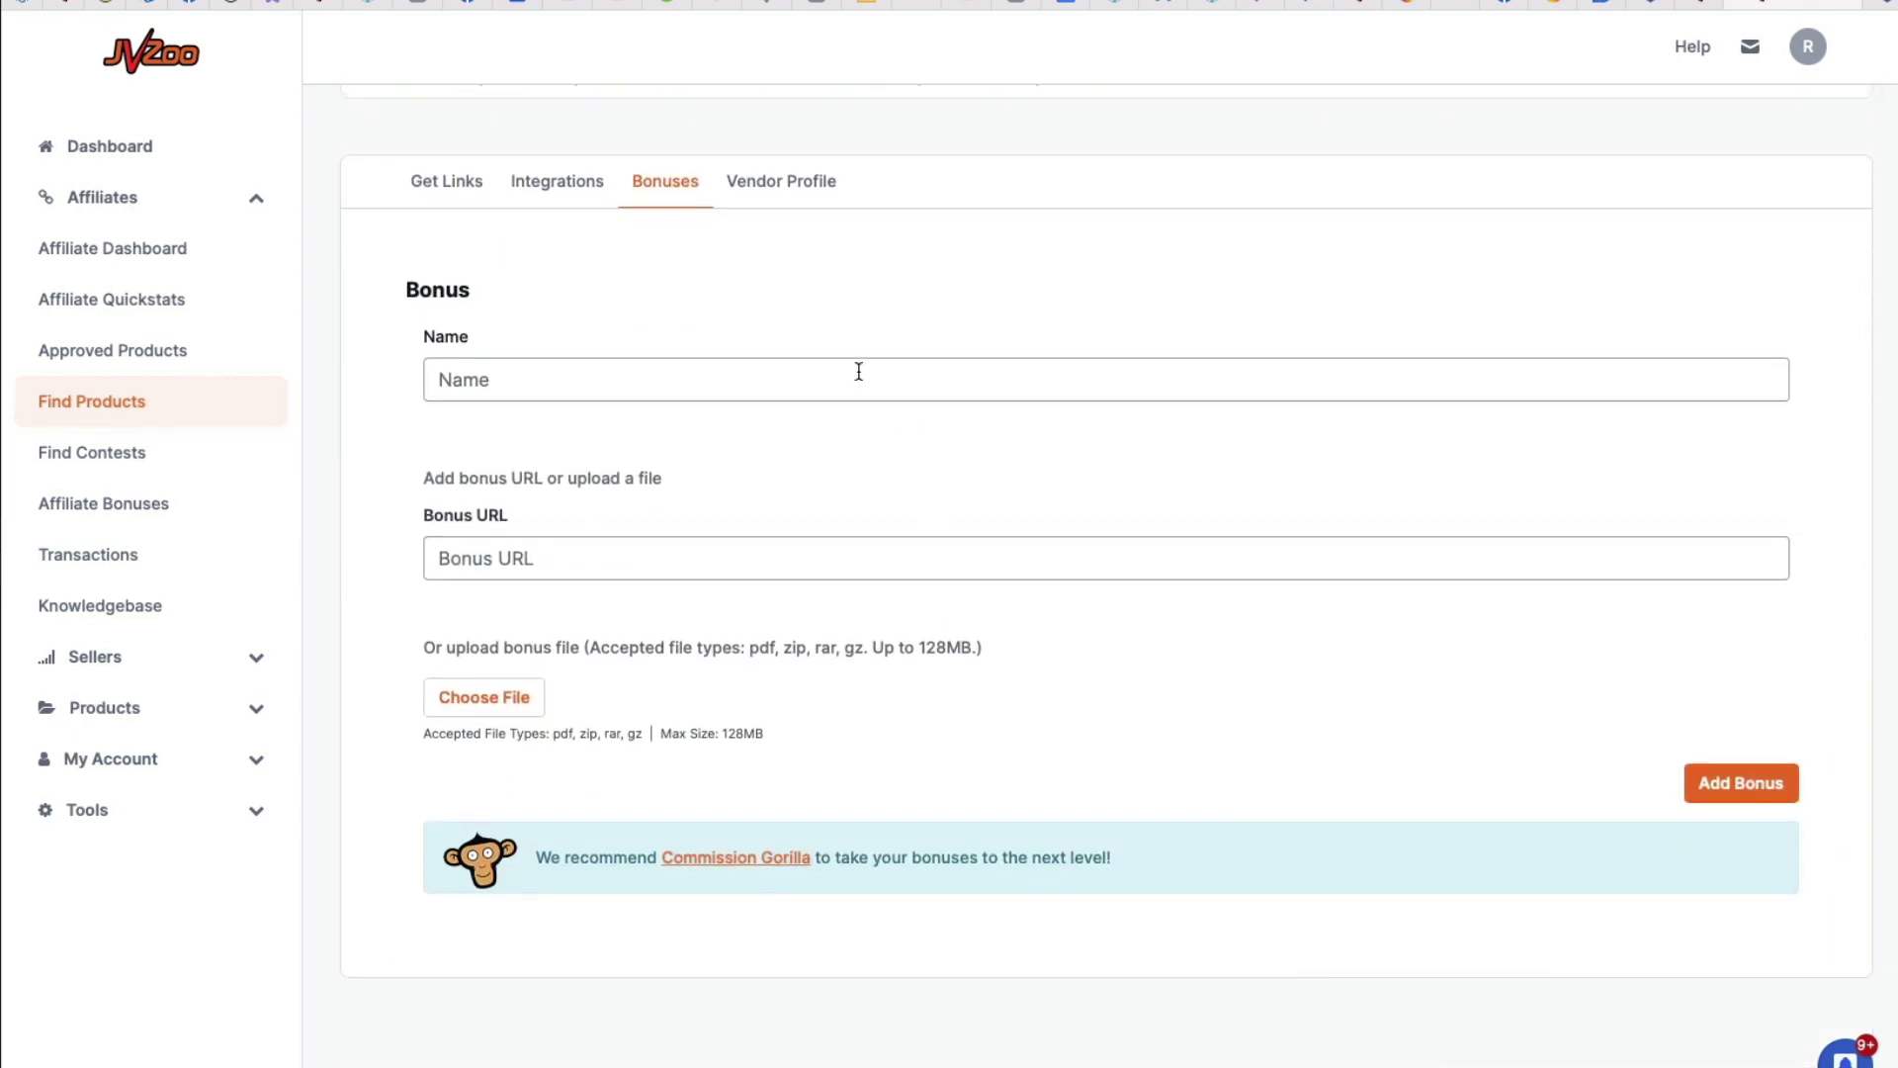
pyautogui.scroll(3, 858, 371)
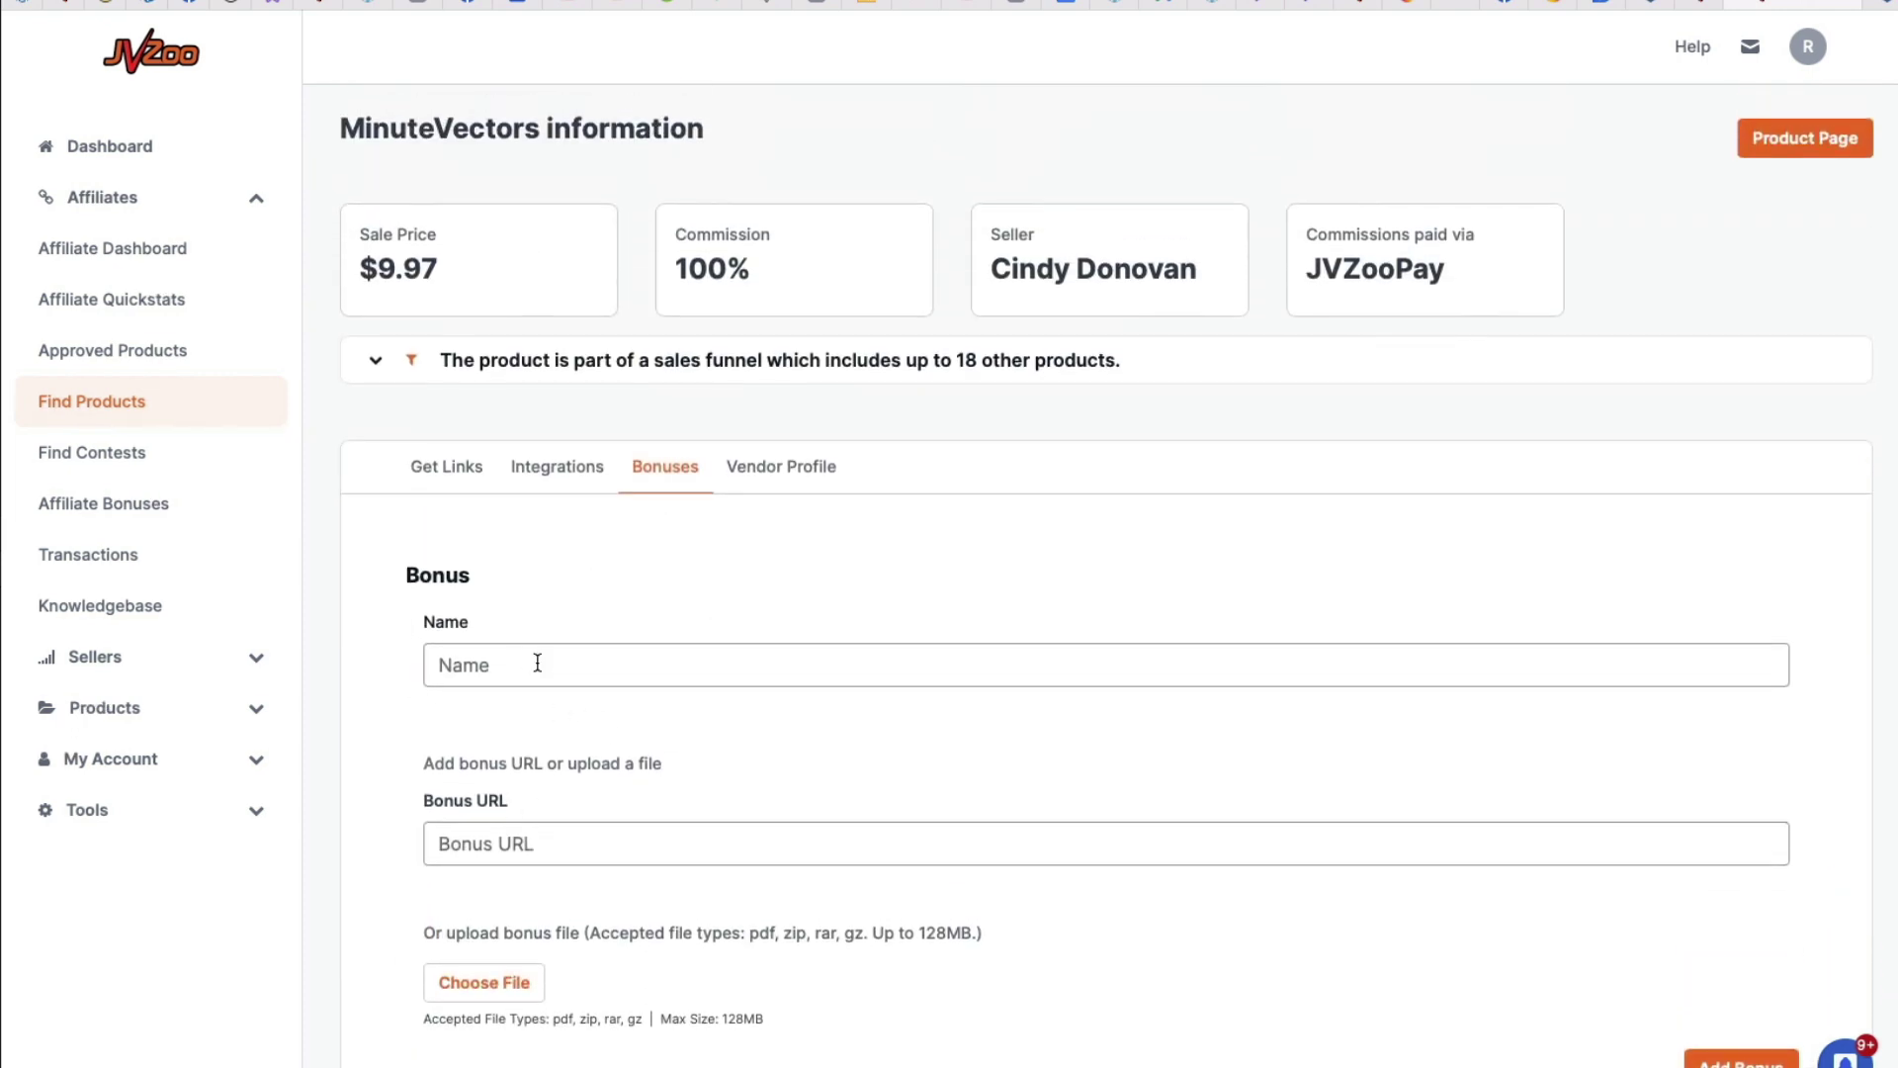
pyautogui.click(536, 663)
pyautogui.click(526, 845)
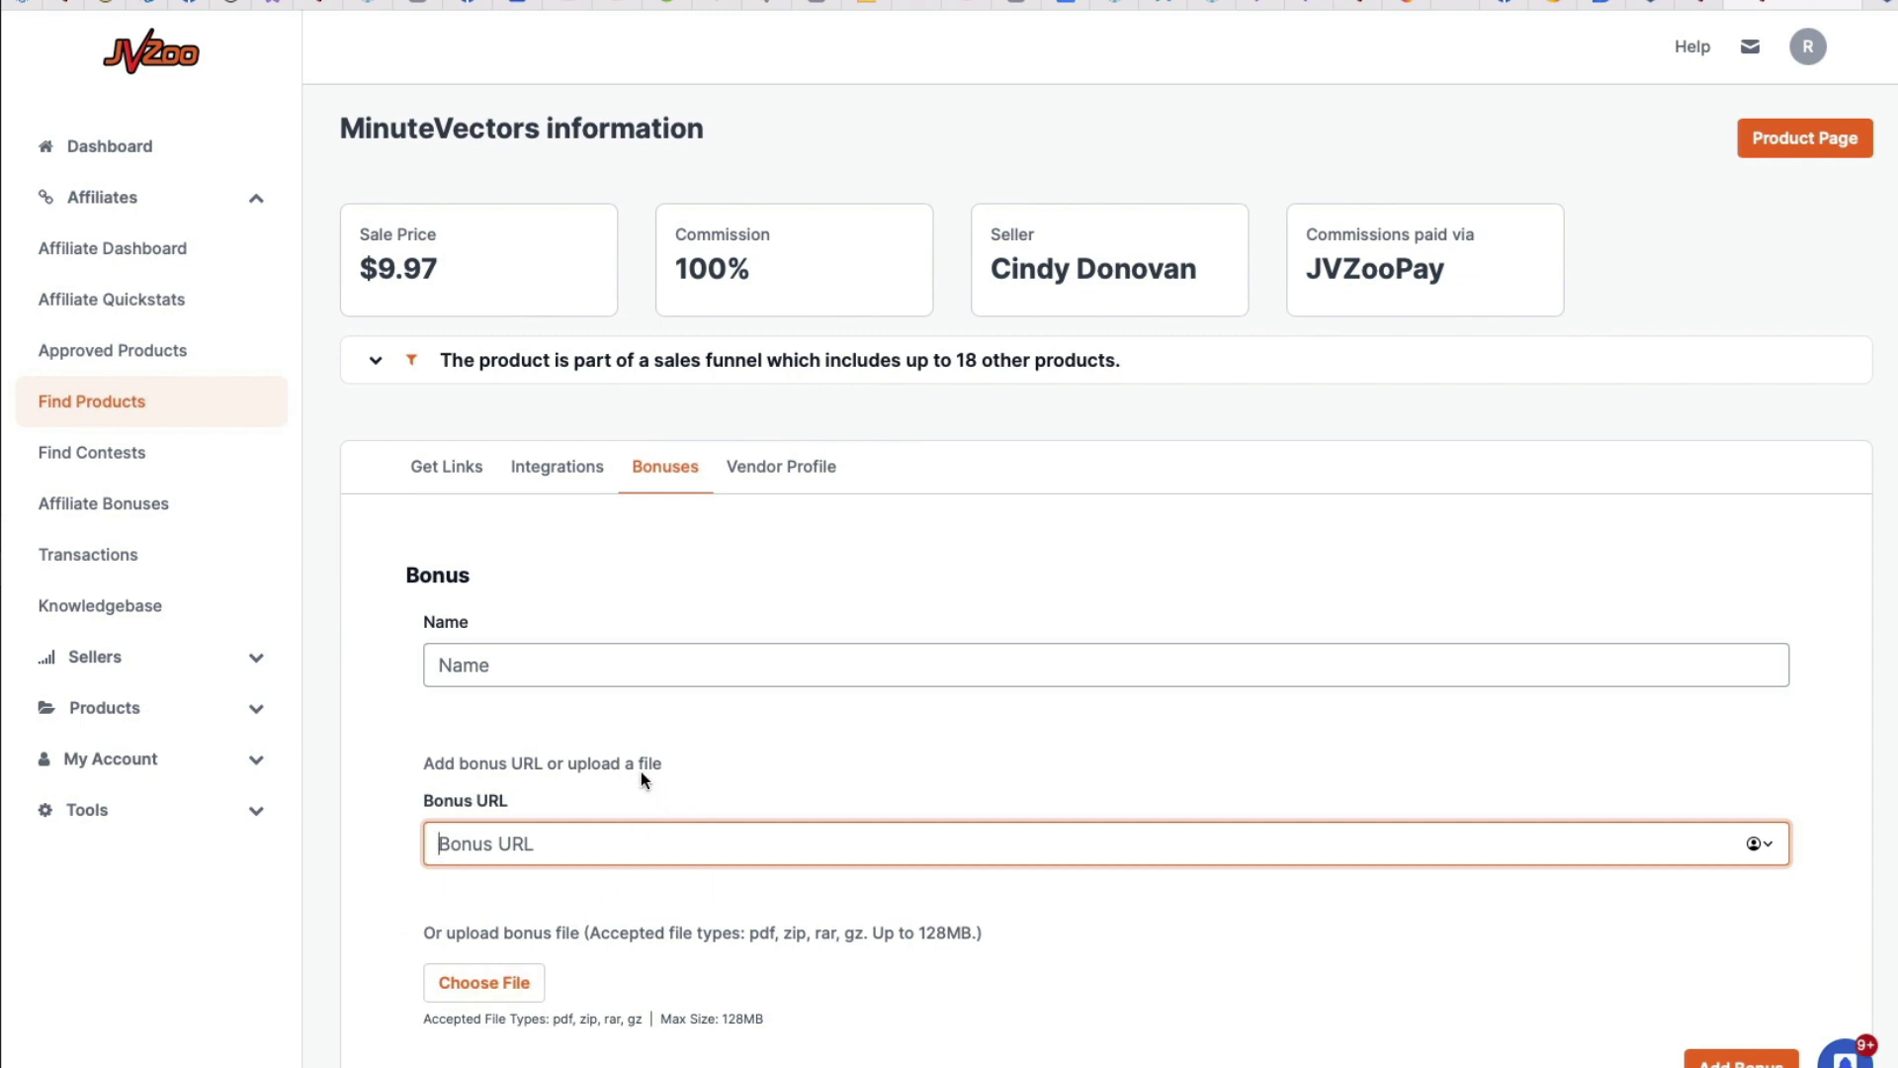
pyautogui.scroll(2, 1186, 277)
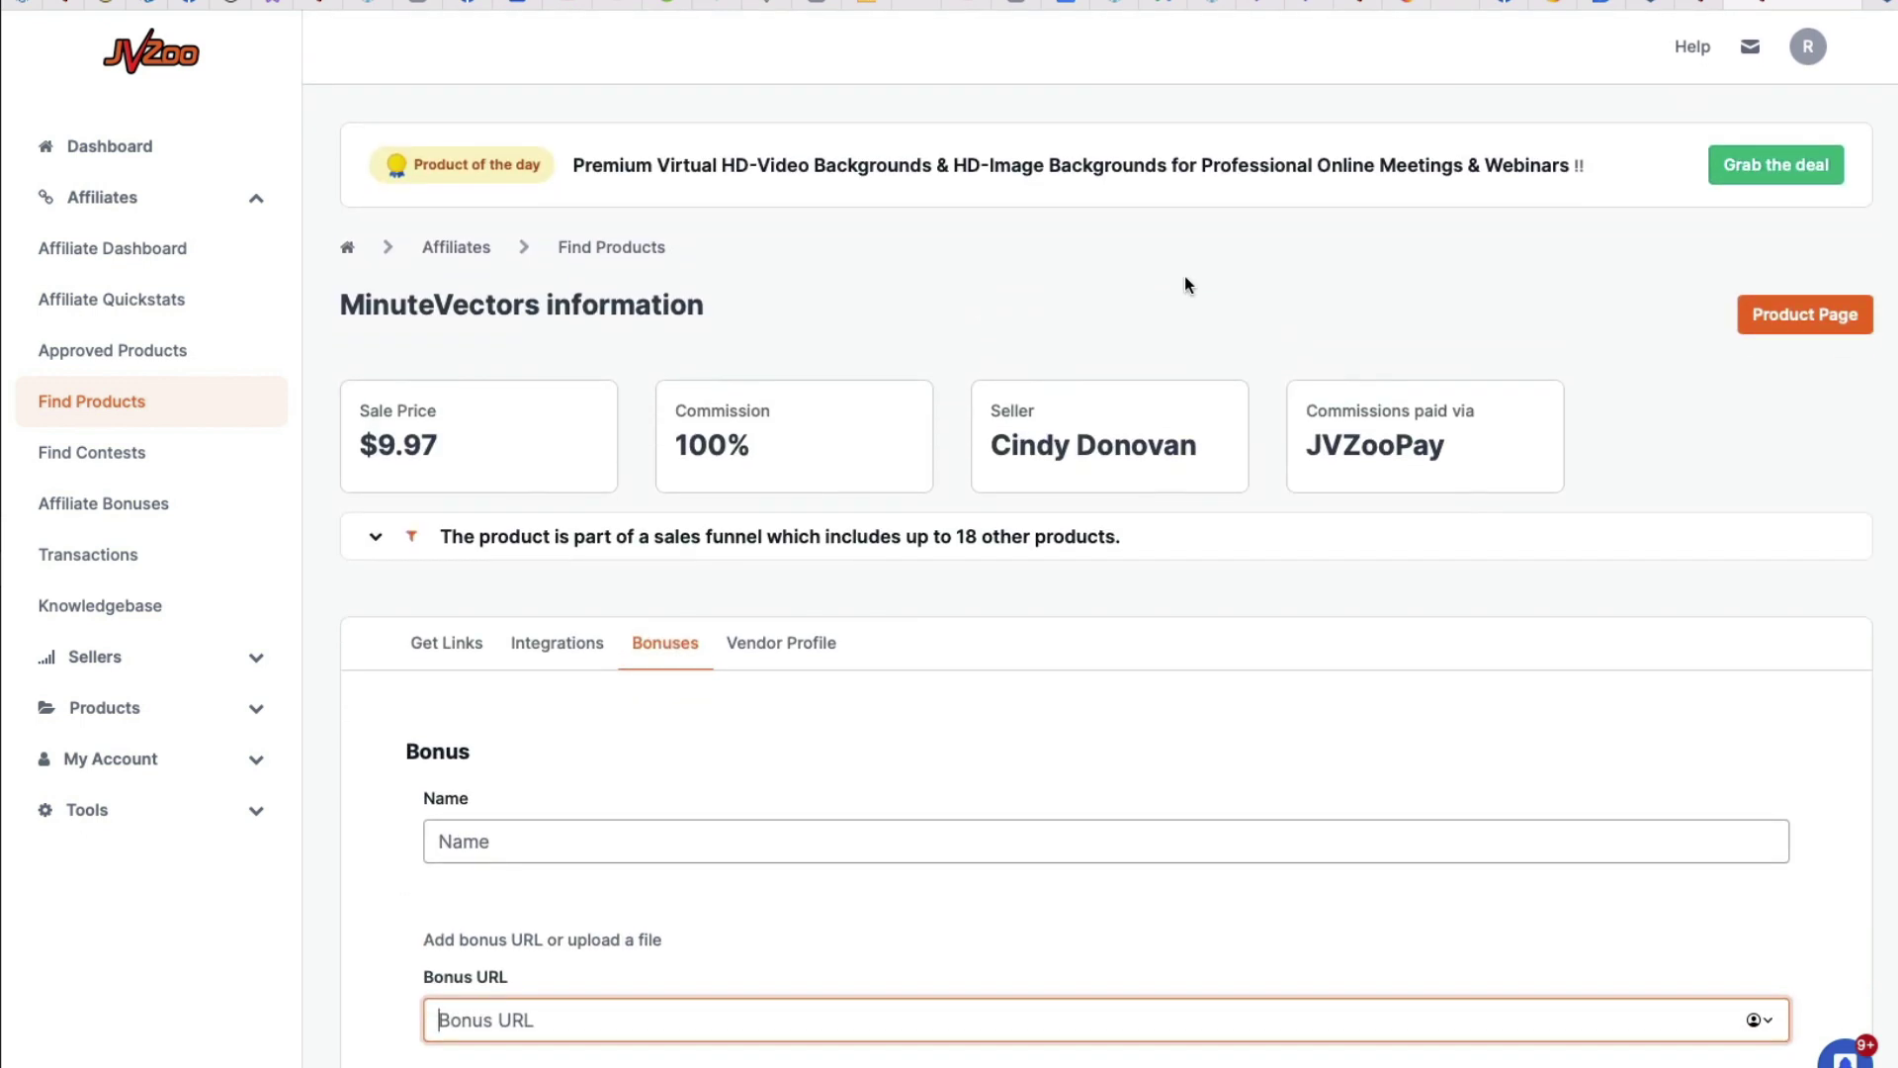
pyautogui.scroll(-2, 1185, 278)
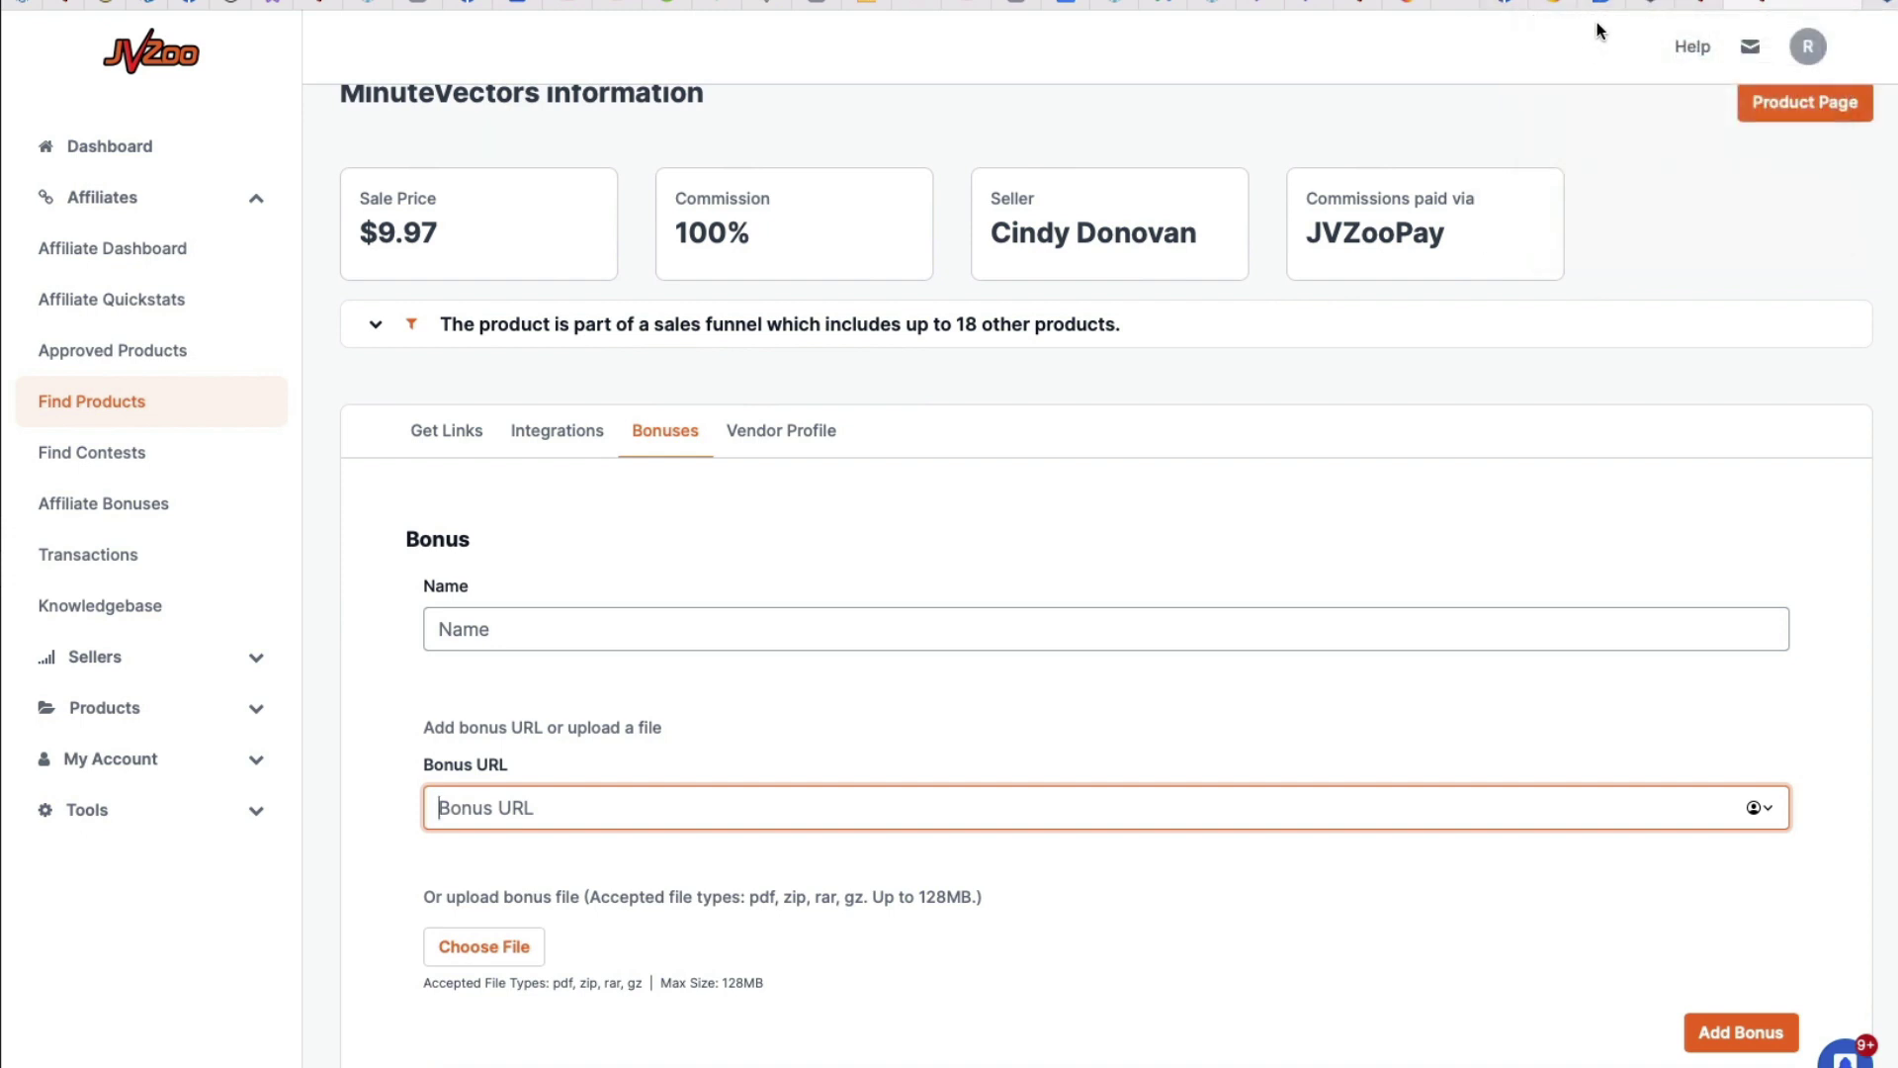
# Step: Return to the FunnelMates funnels list, dismiss the Minute Vectors description, and check the MinuteFX funnel's autoresponder integrations
pyautogui.moveTo(1674, 10)
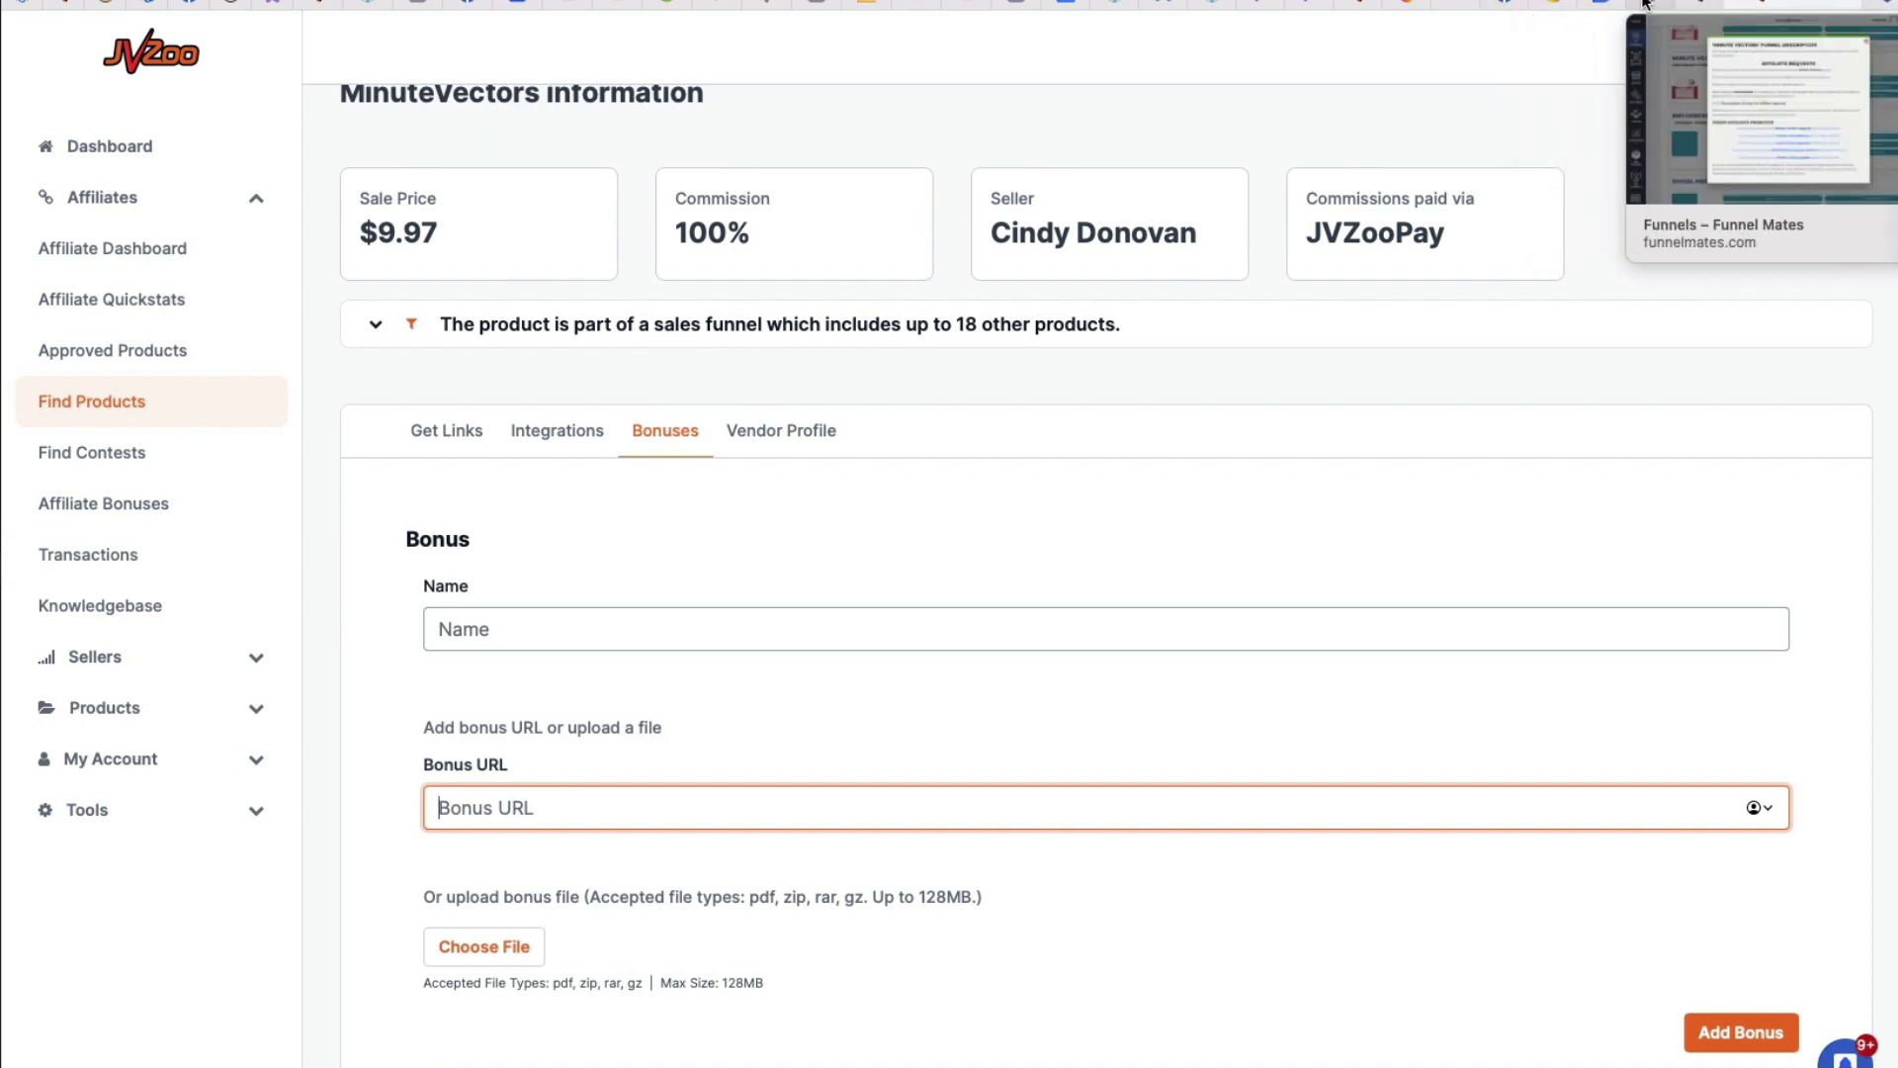
pyautogui.click(1644, 3)
pyautogui.click(1411, 170)
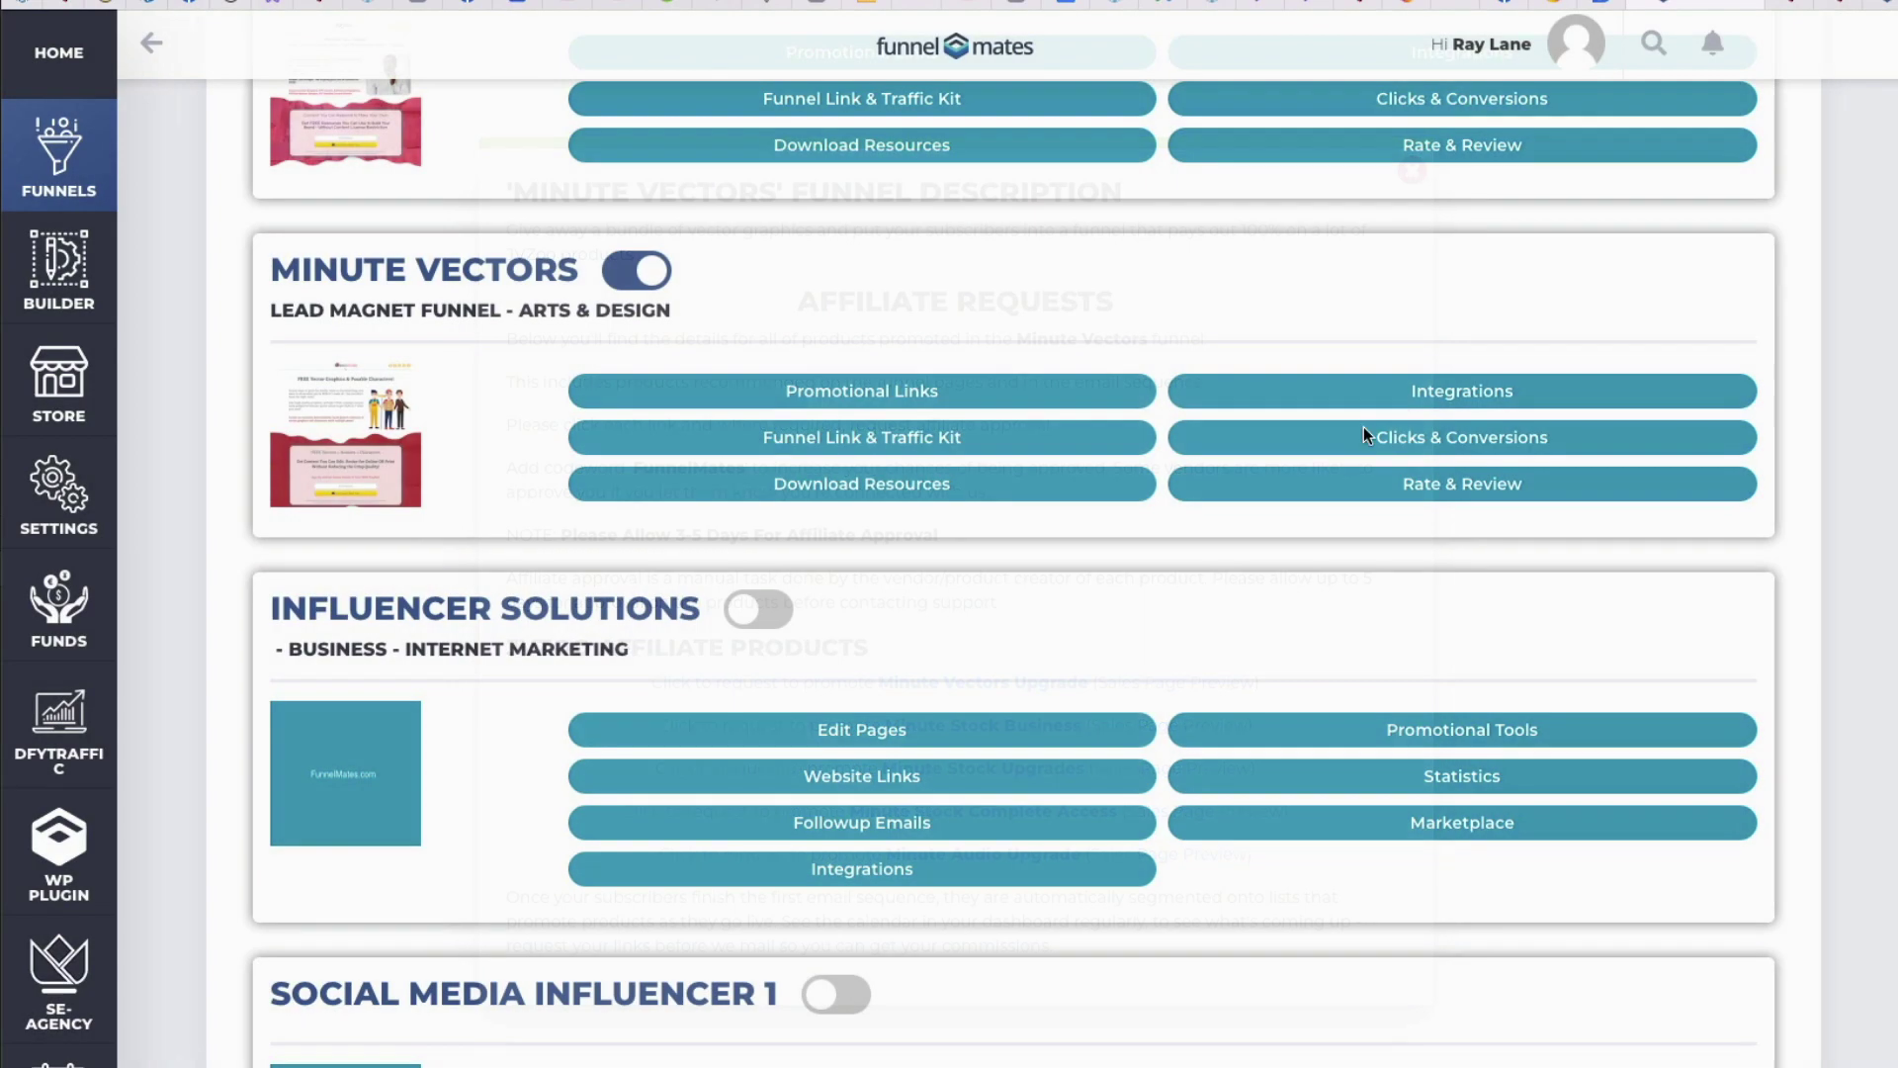
pyautogui.scroll(20, 847, 427)
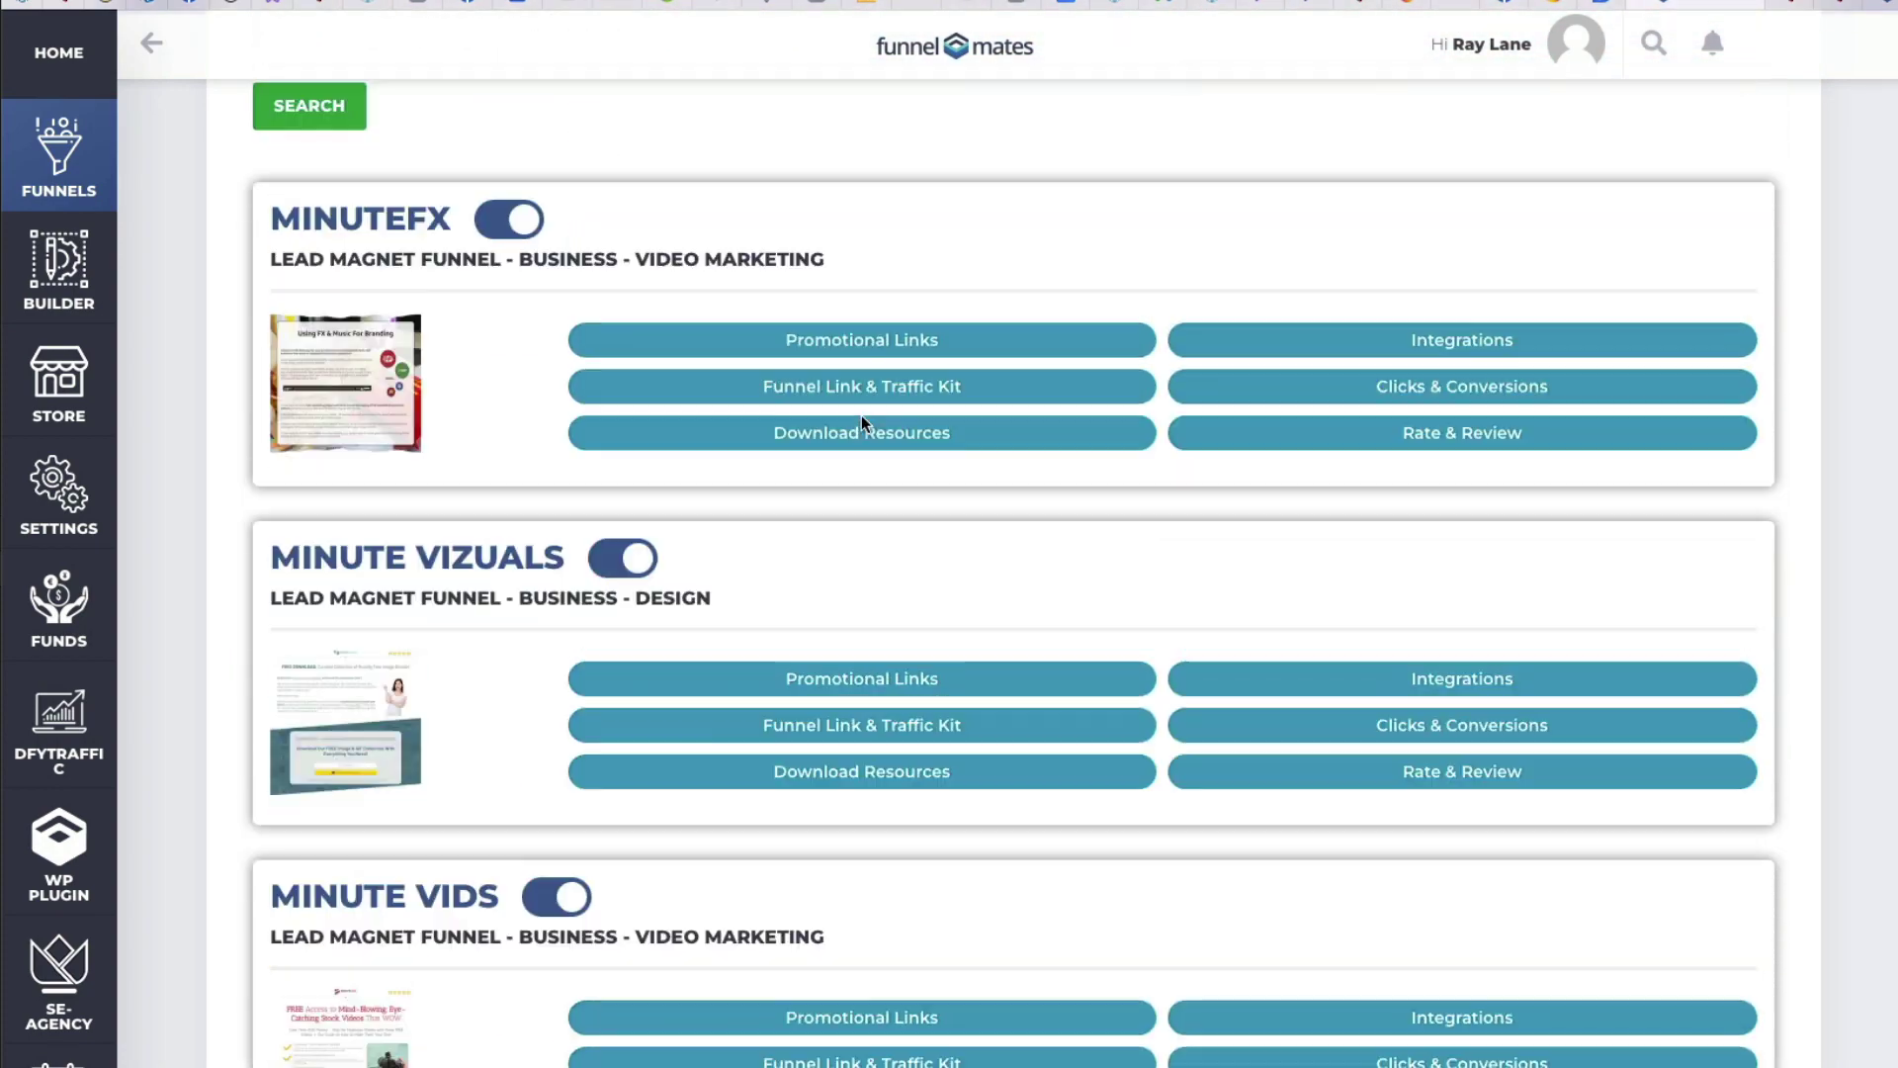
pyautogui.scroll(3, 862, 423)
pyautogui.scroll(-2, 862, 422)
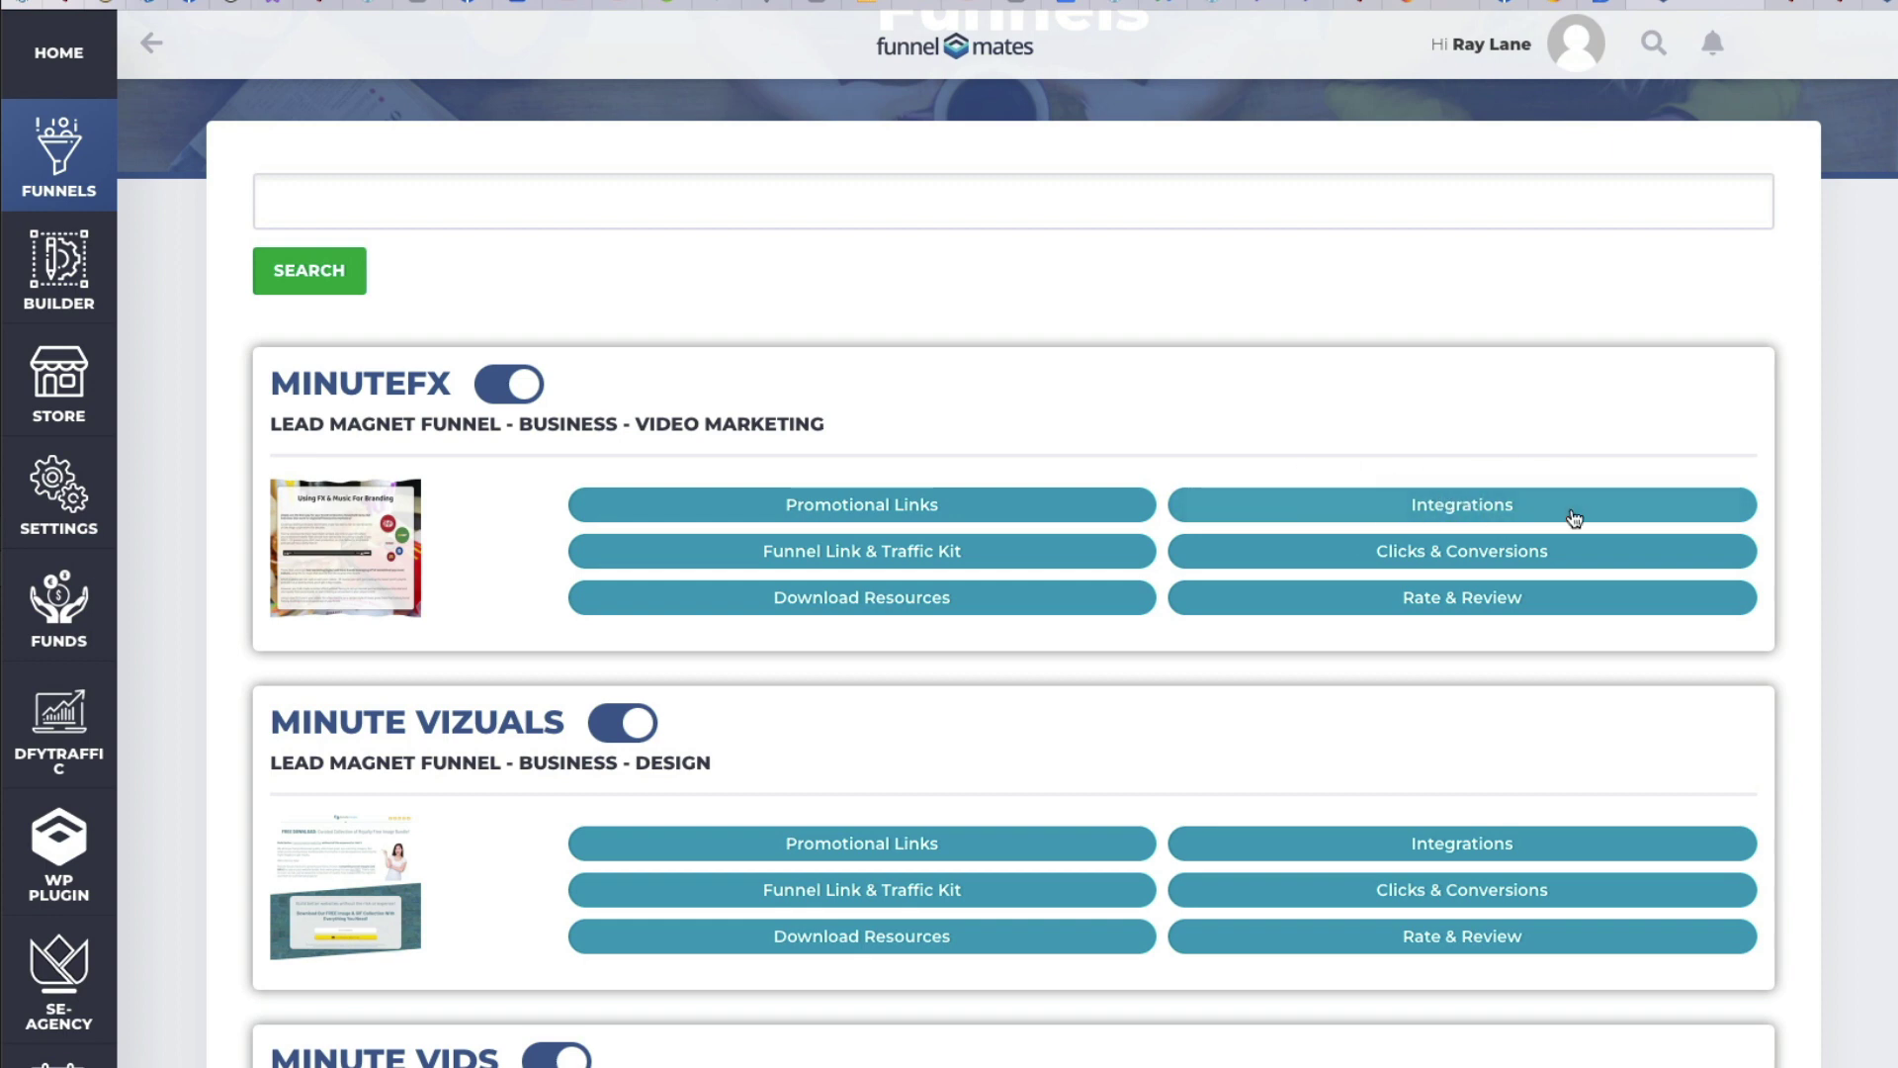
pyautogui.click(1471, 508)
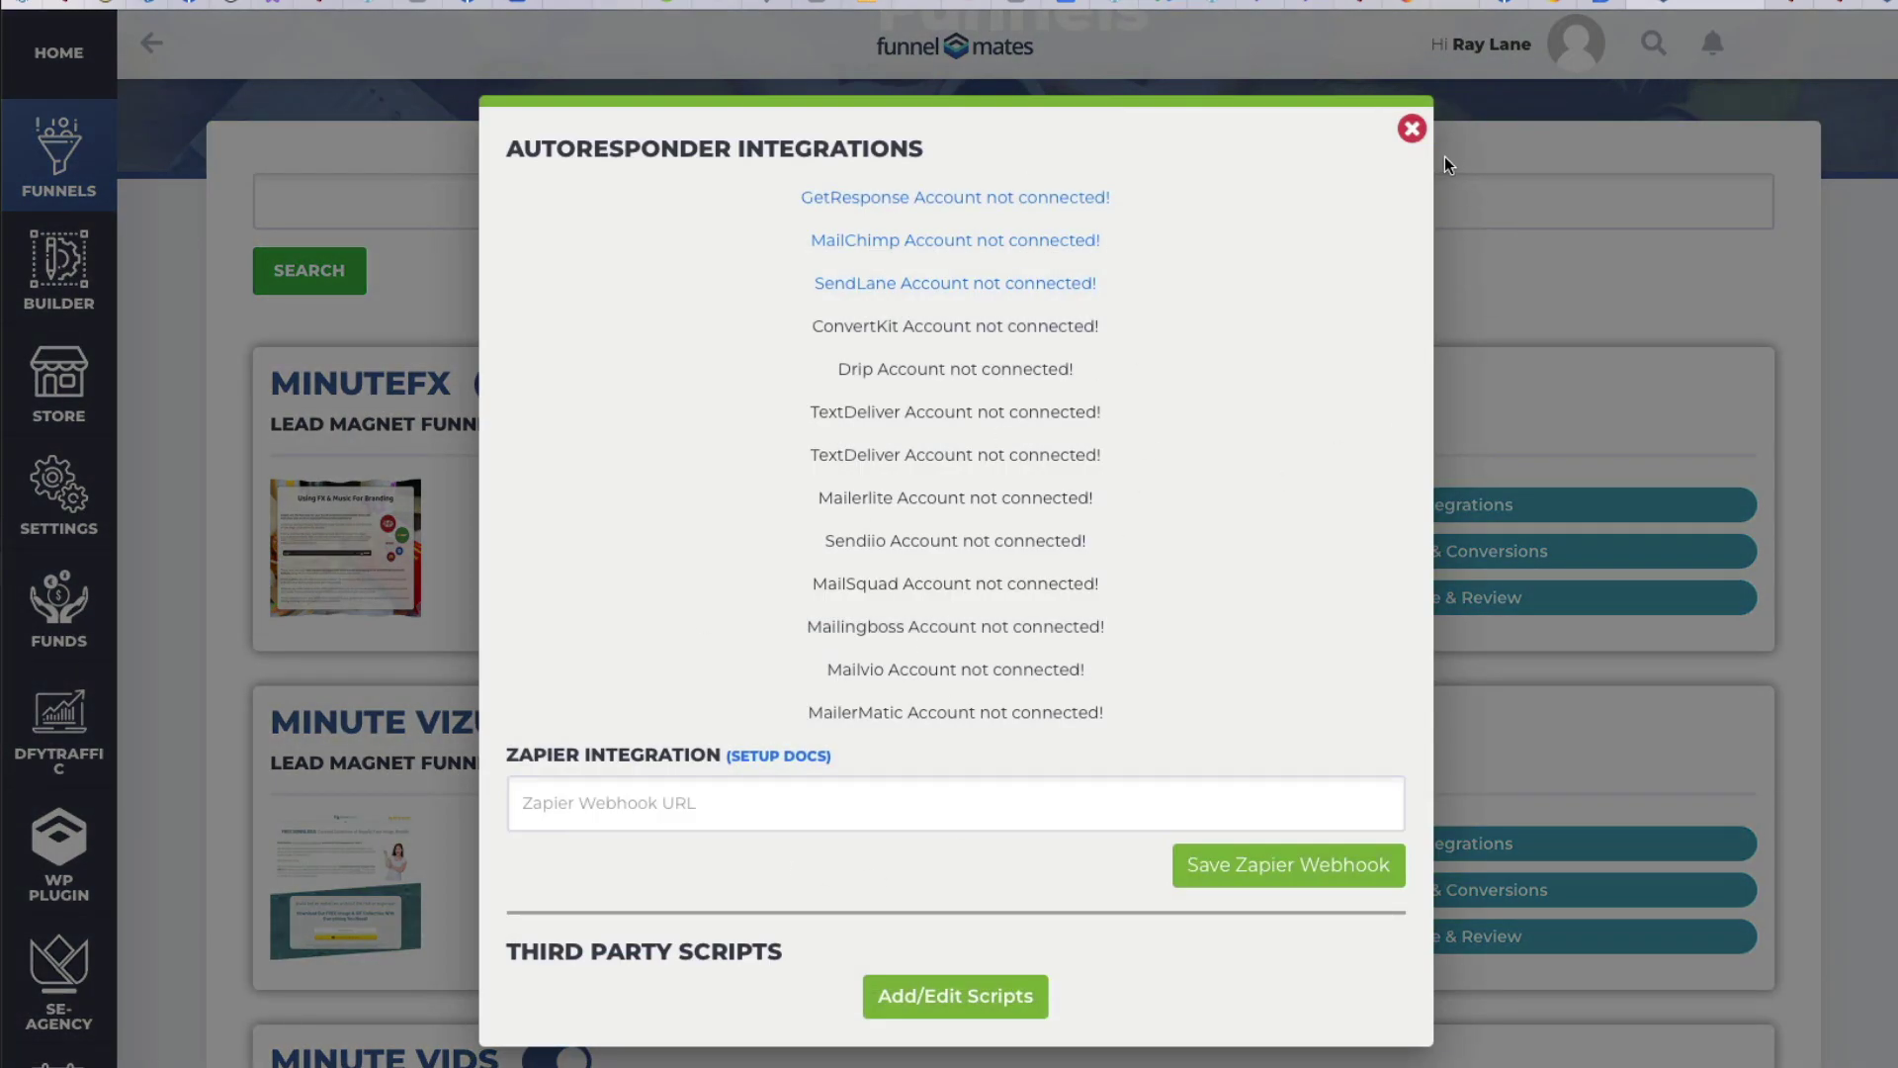
pyautogui.click(1411, 130)
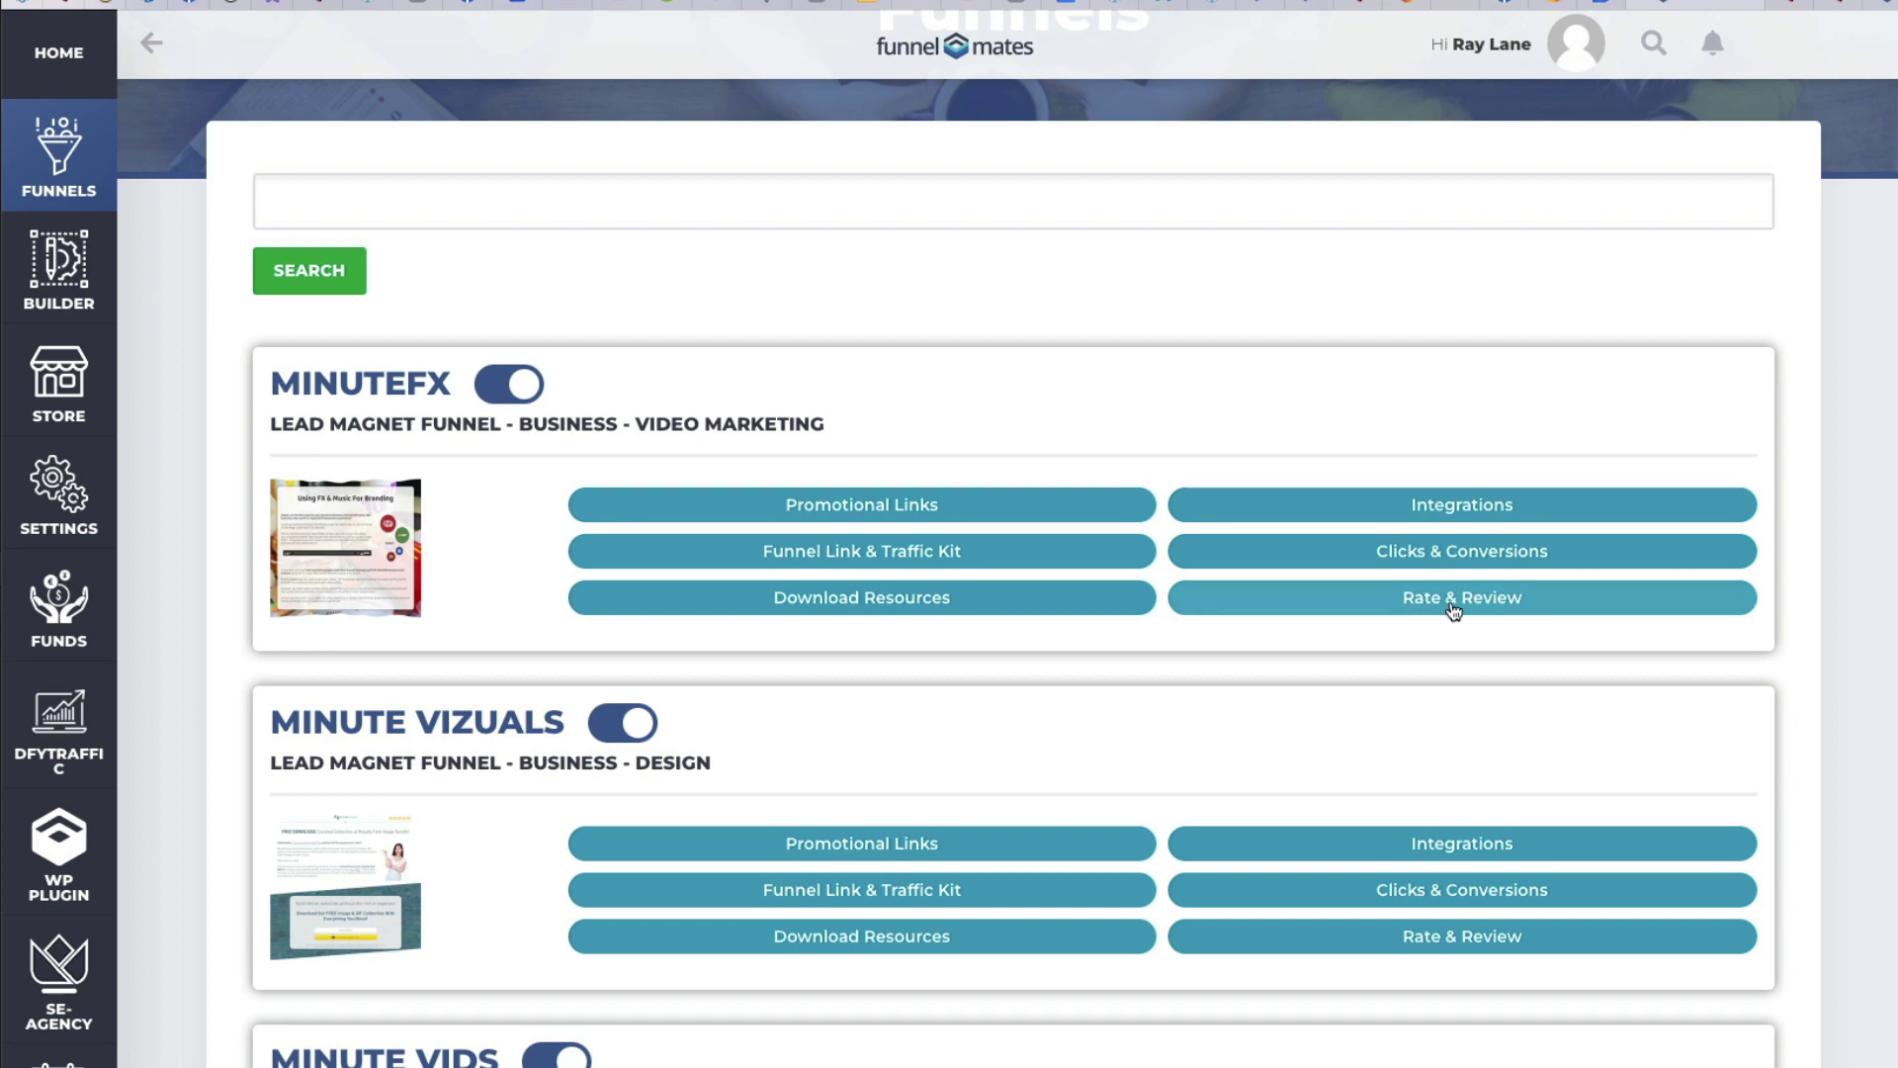
# Step: View the MinuteFX funnel's rating and review, and check its clicks and conversions, closing each window
pyautogui.scroll(1, 1453, 610)
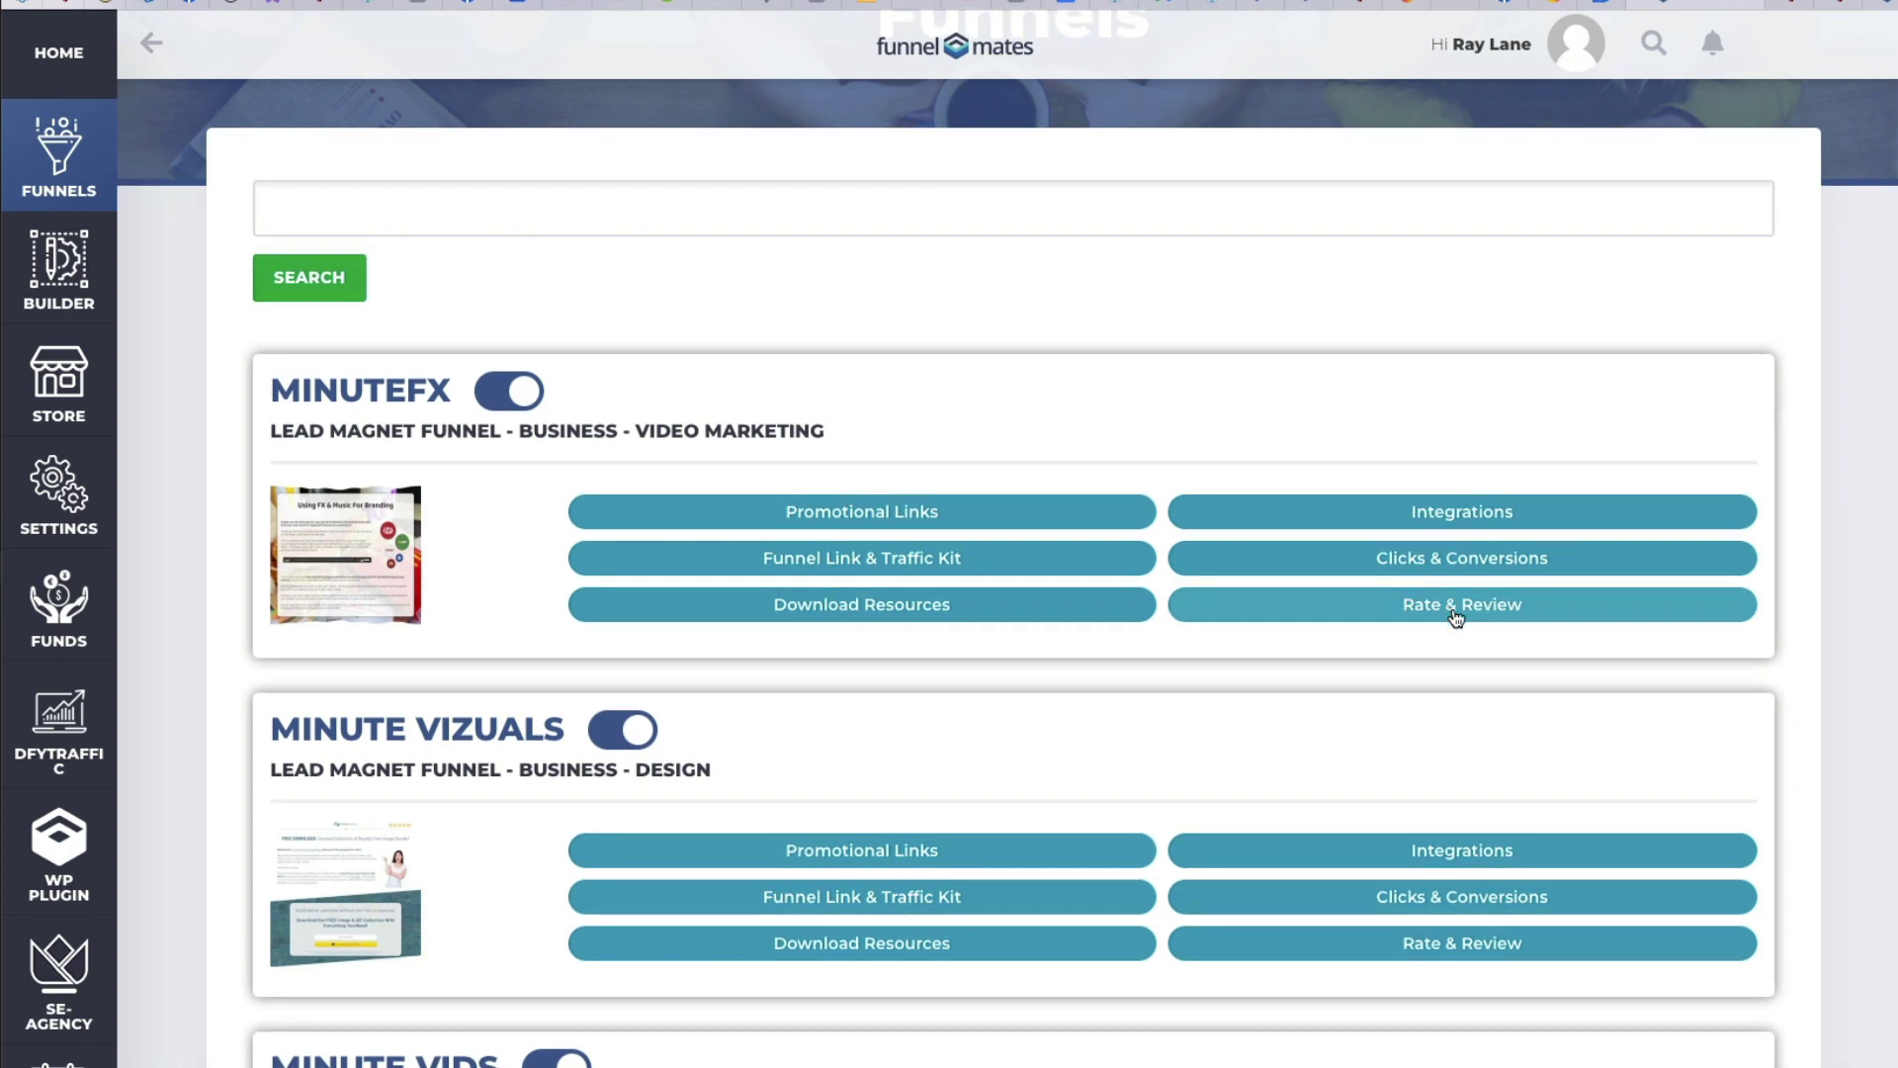
pyautogui.click(1451, 608)
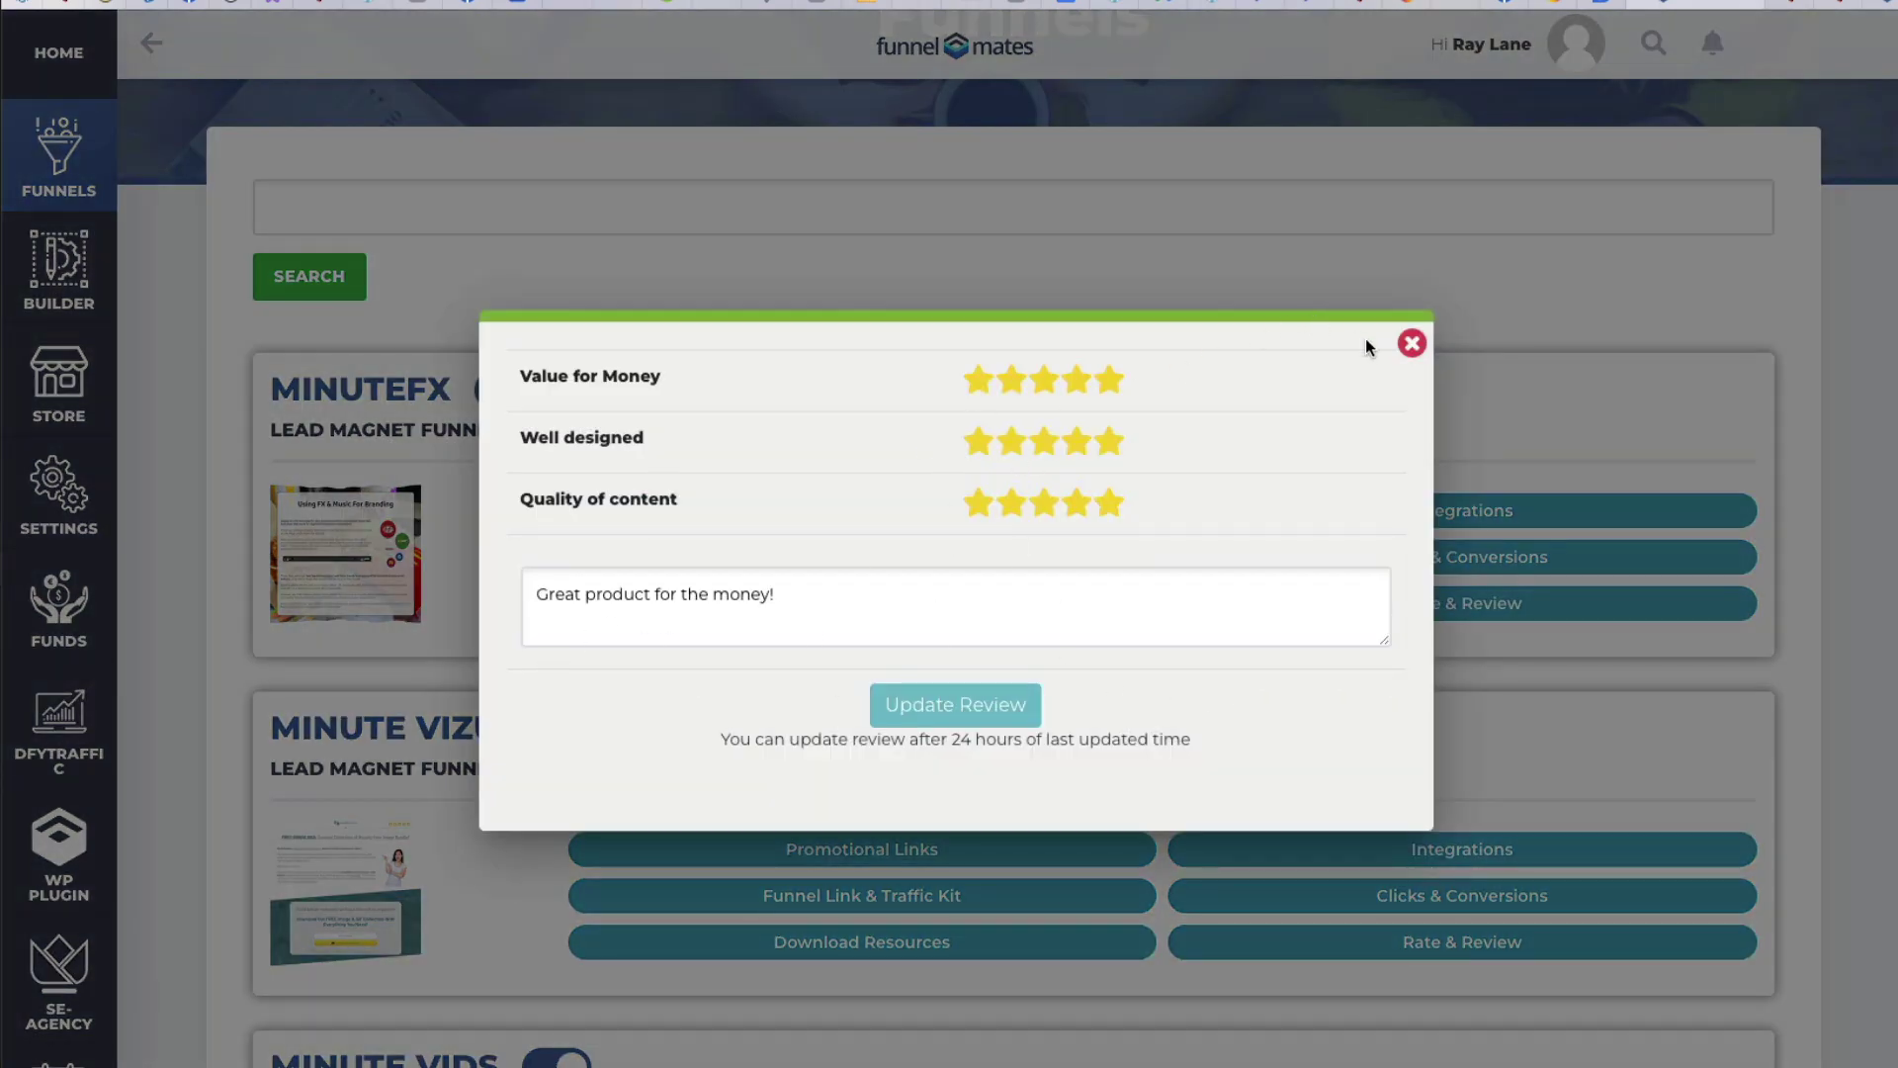
pyautogui.click(1412, 344)
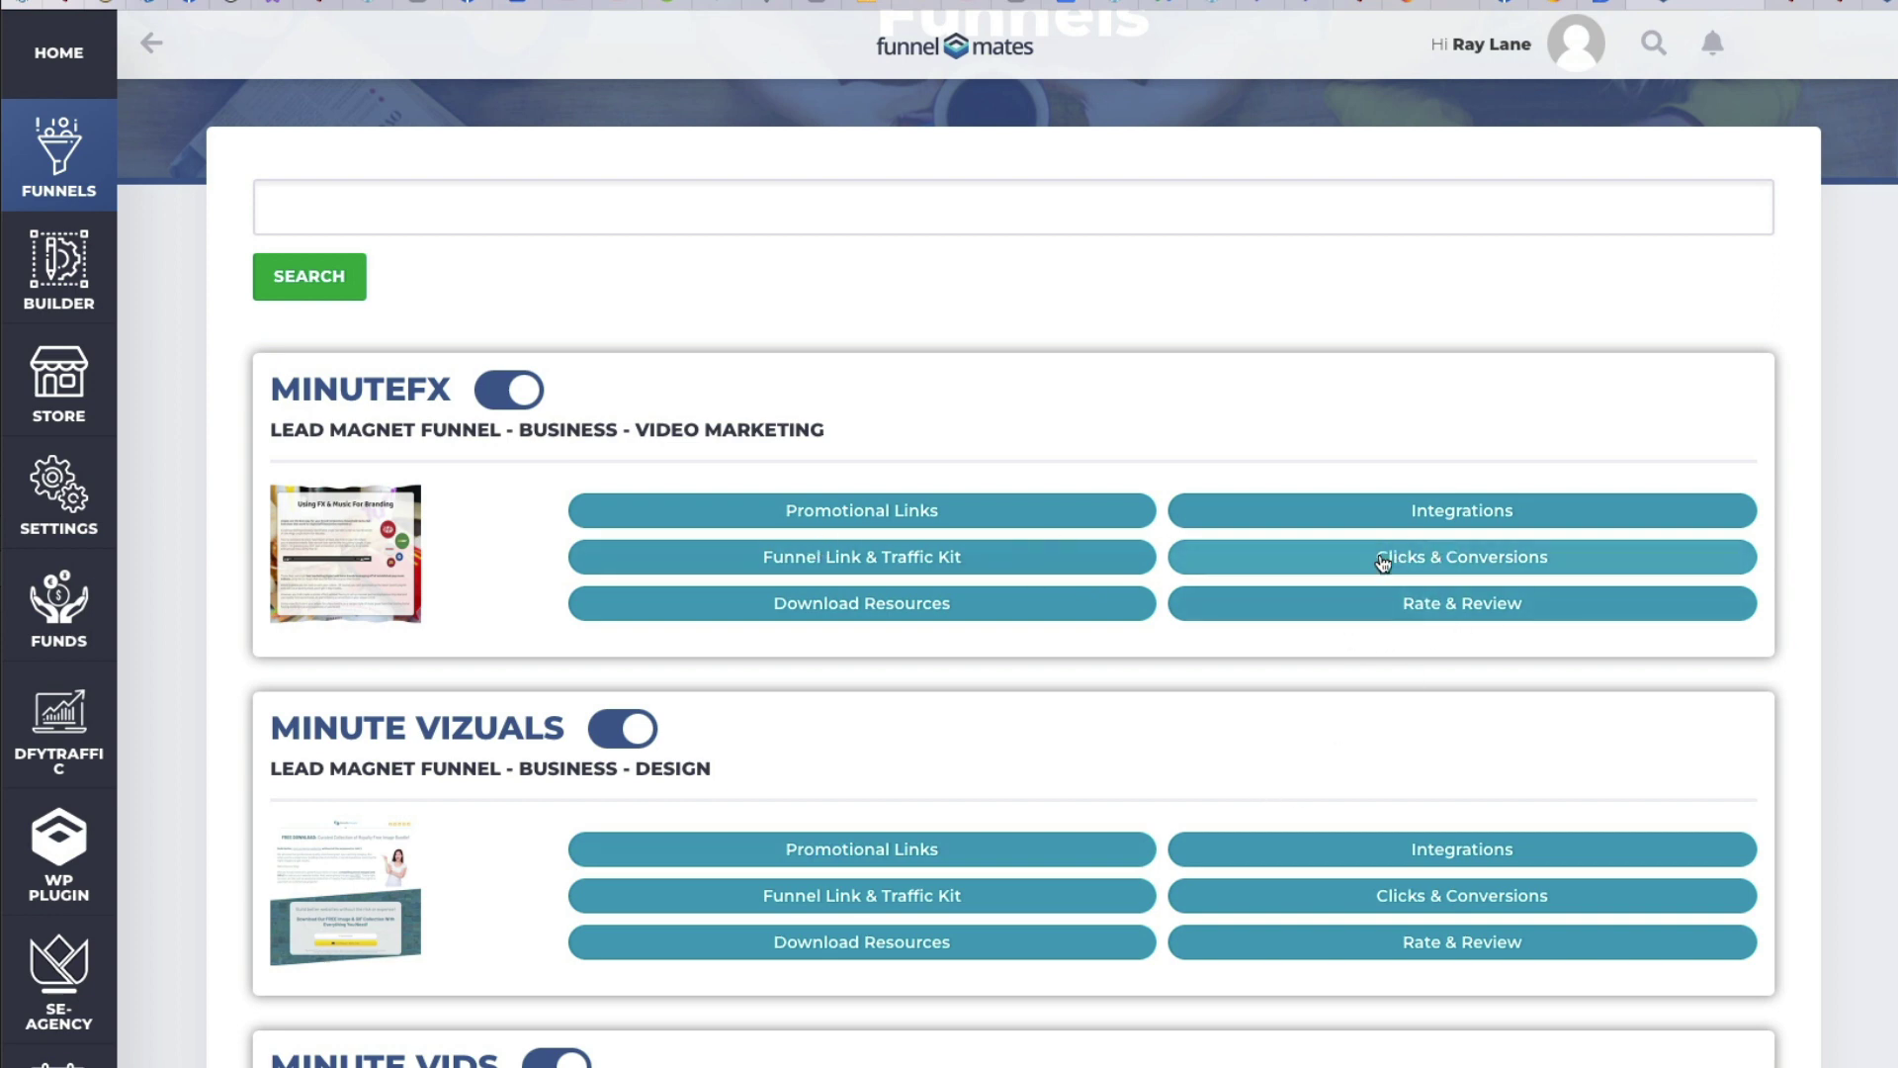
pyautogui.click(1430, 558)
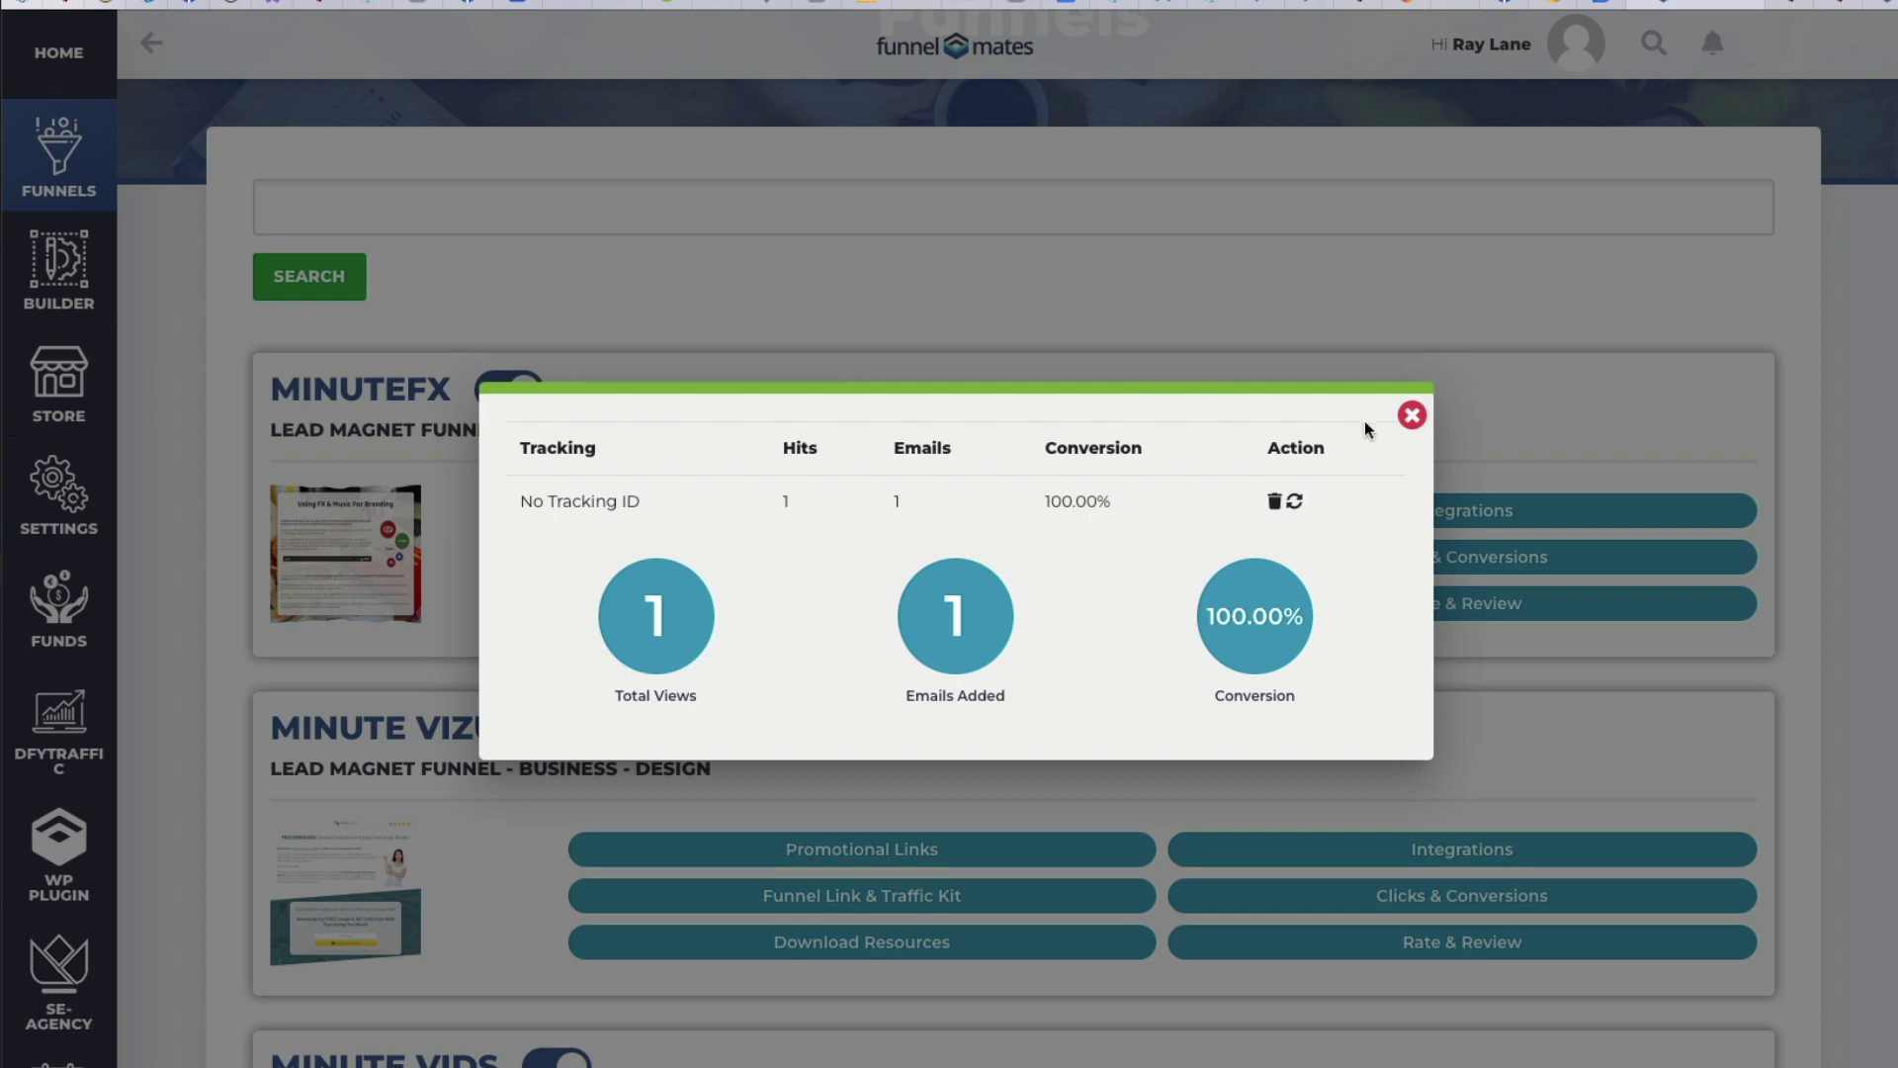
pyautogui.click(1411, 417)
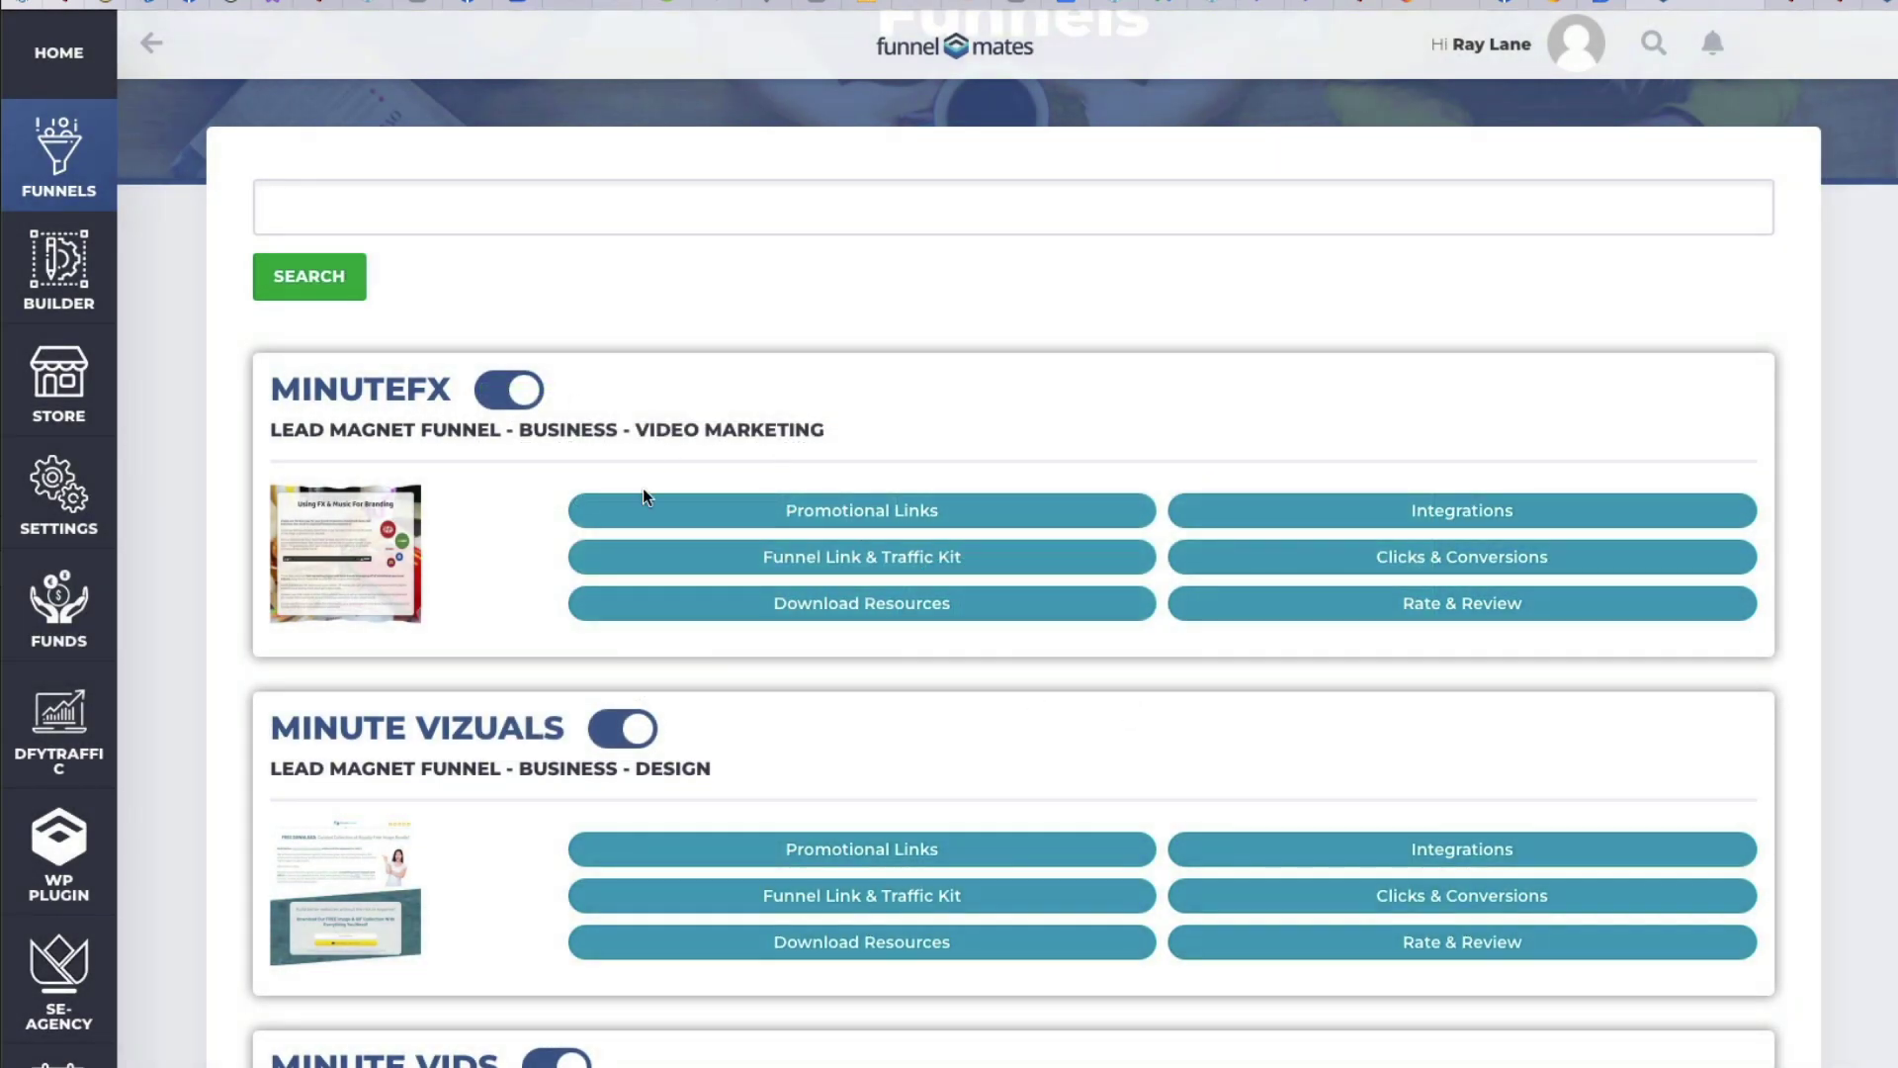
# Step: Open the MinuteFX funnel link and traffic kit, and look through its share links, banners and social media posts
pyautogui.click(853, 562)
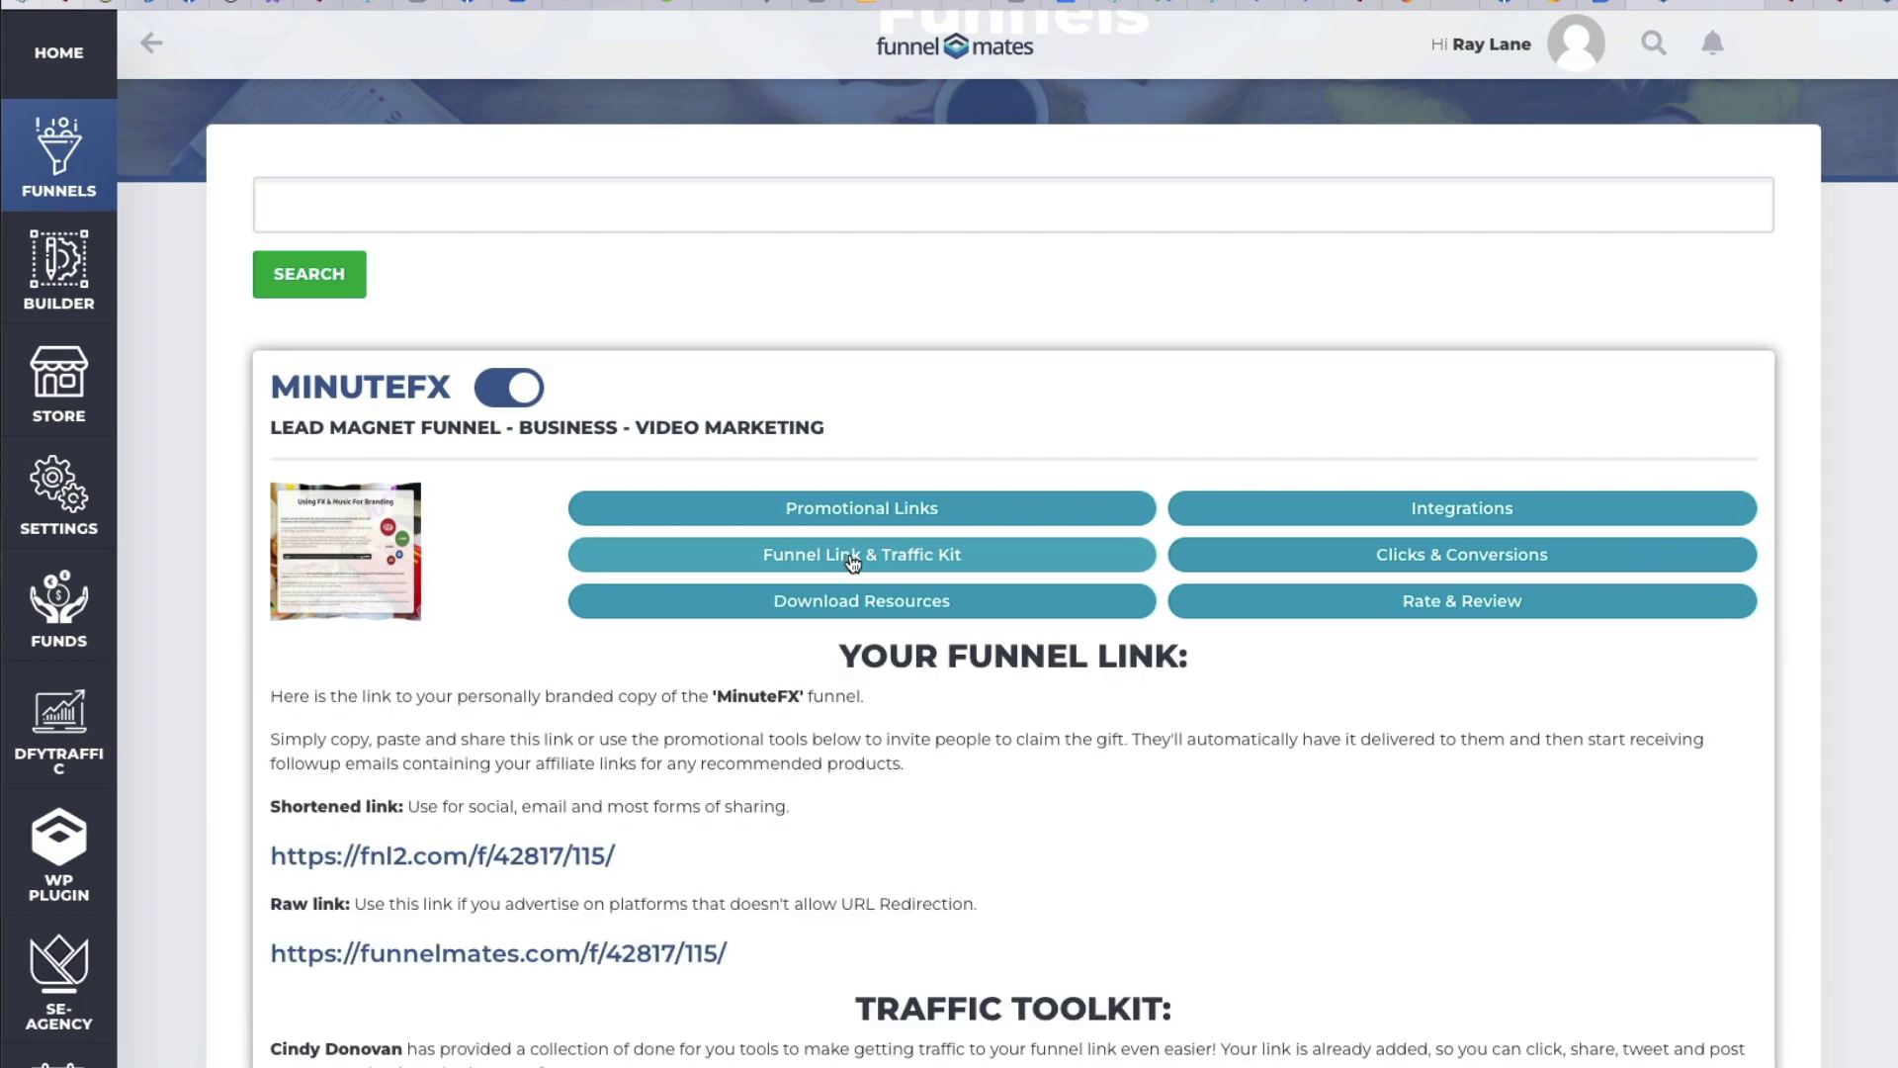
pyautogui.scroll(-5, 1041, 549)
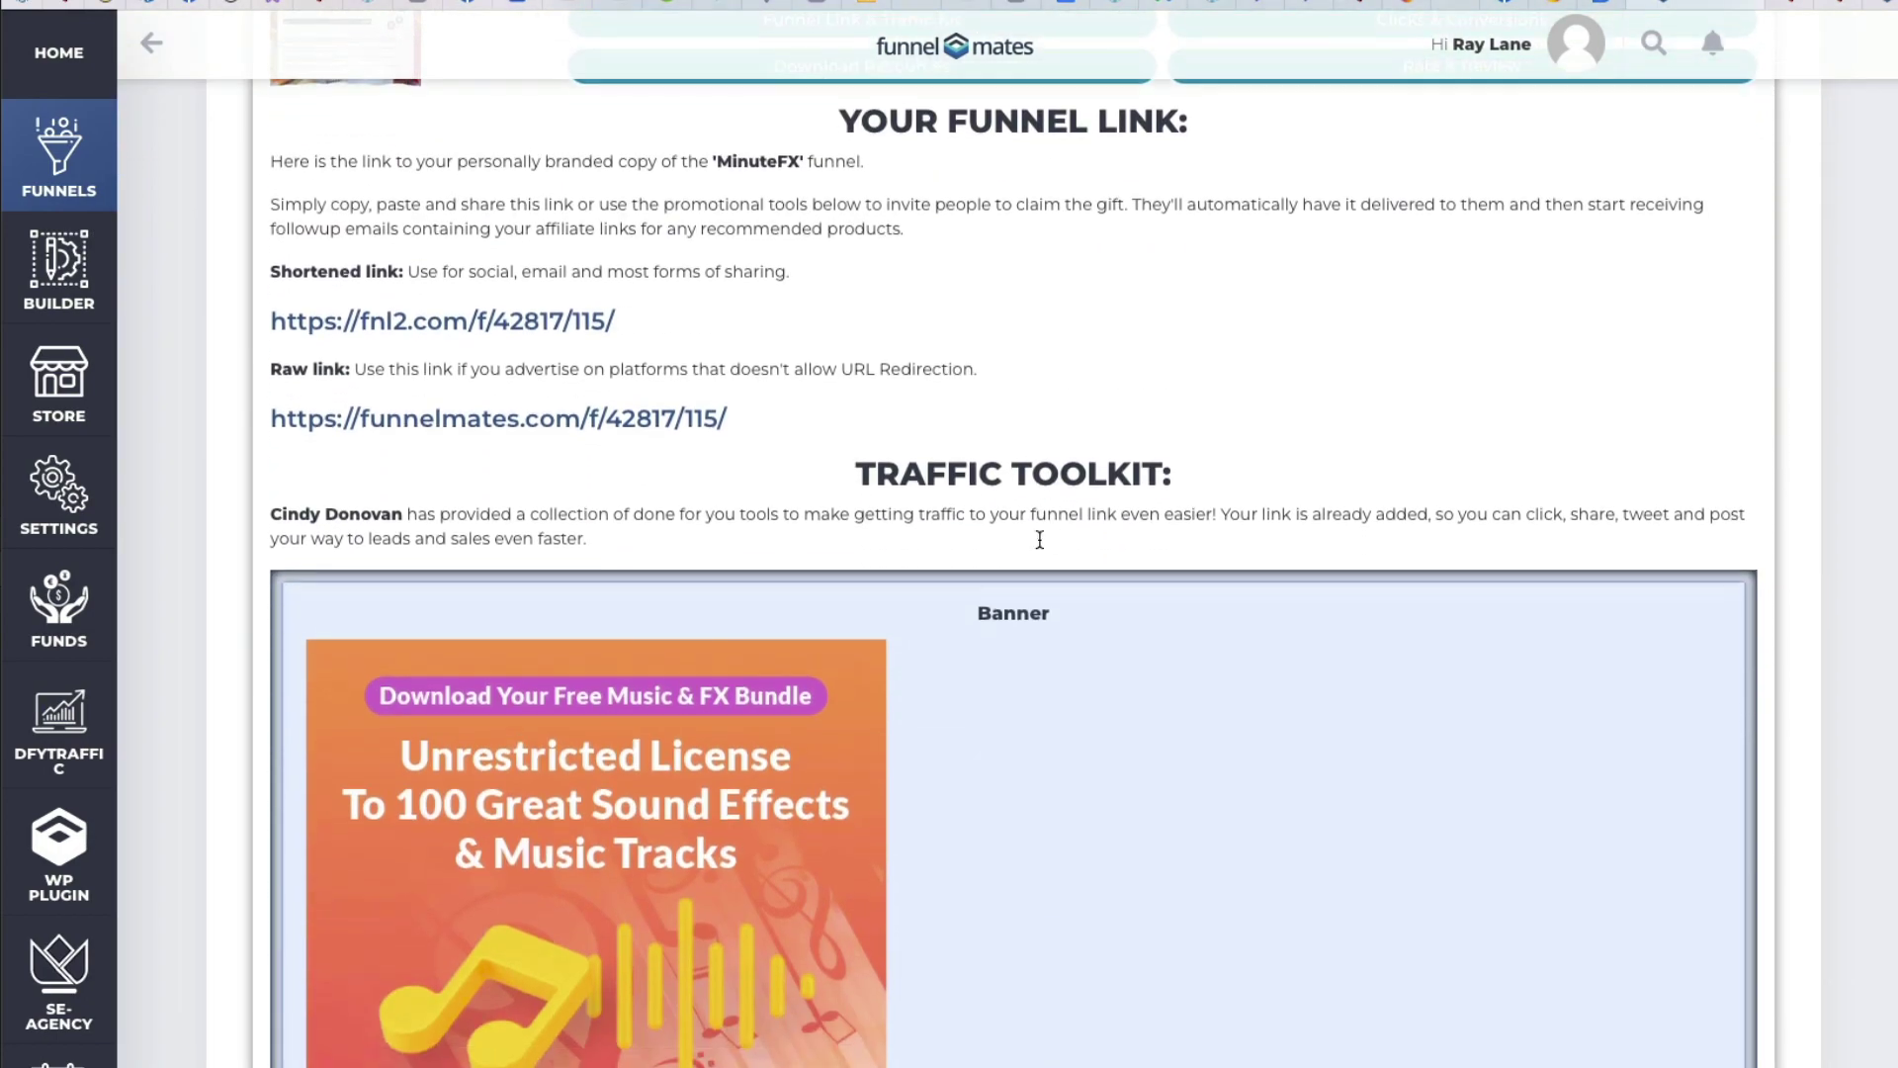
pyautogui.scroll(-20, 1008, 572)
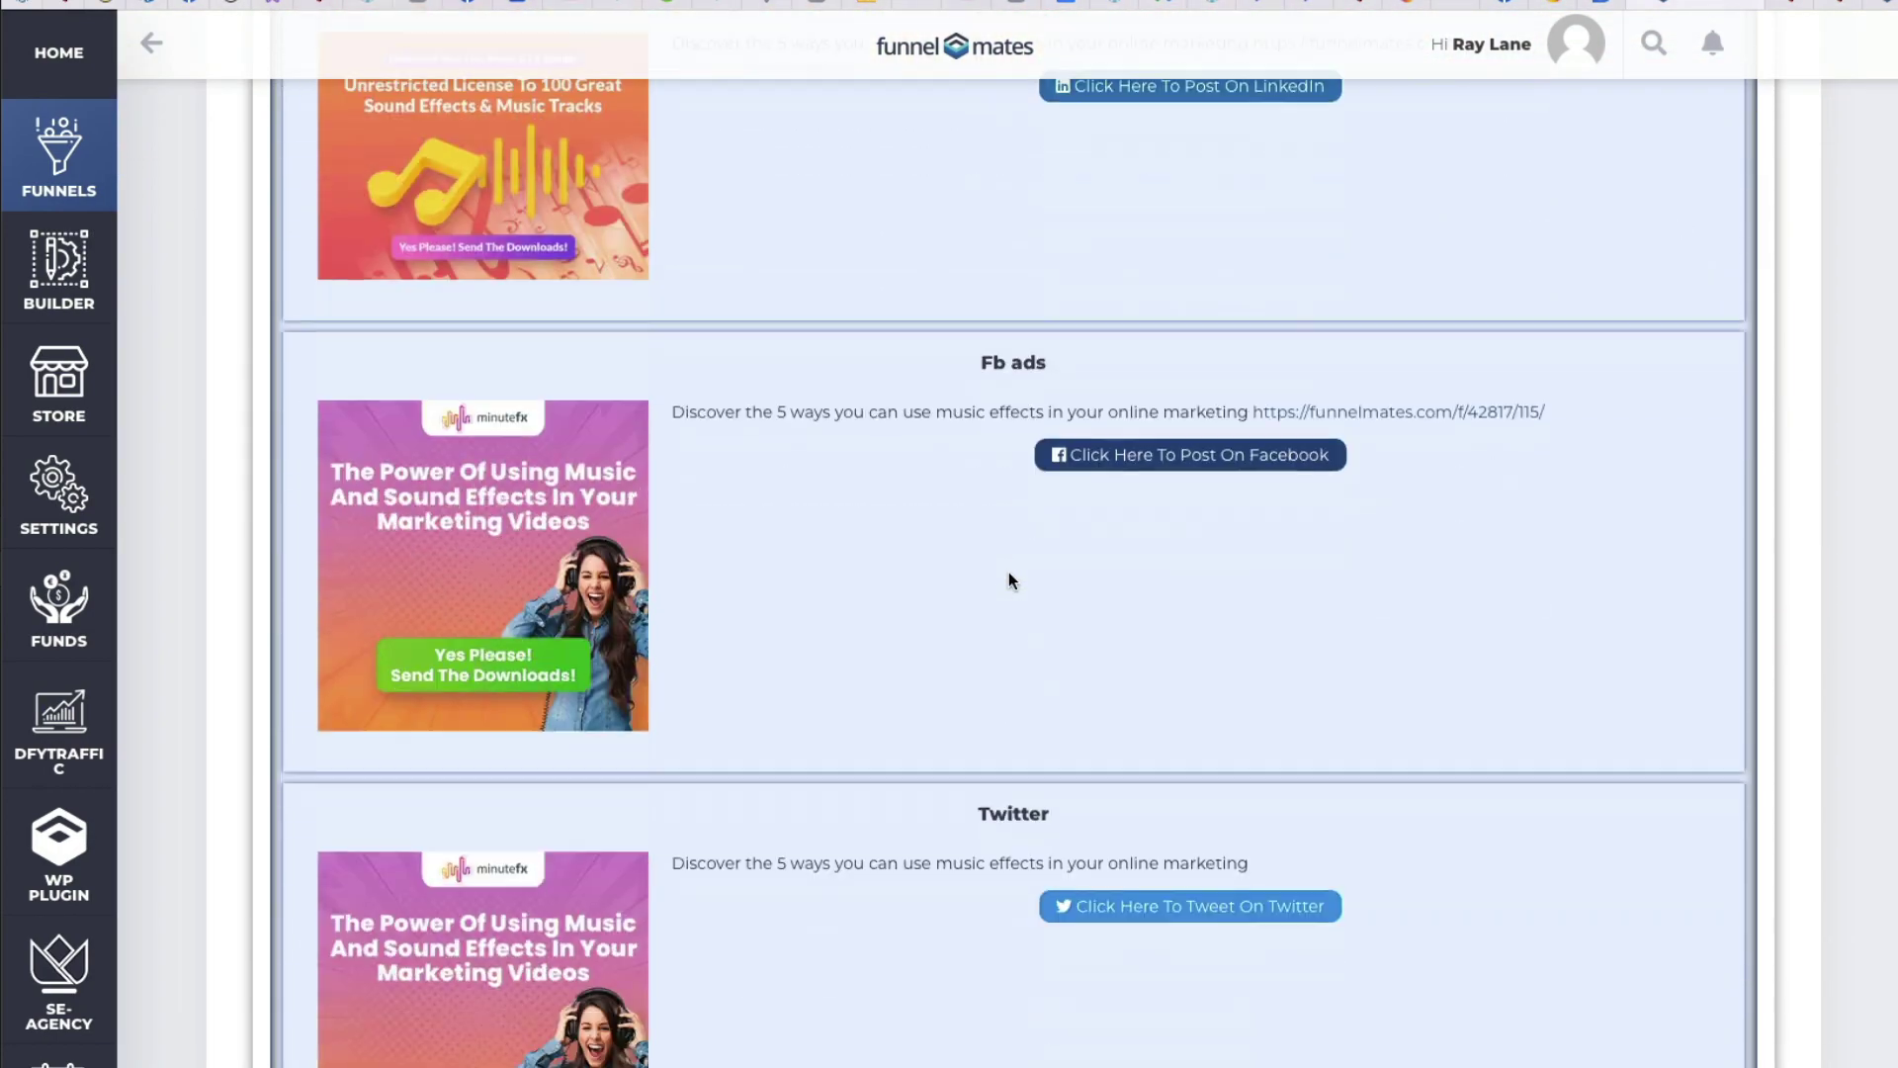
pyautogui.scroll(-15, 1008, 572)
pyautogui.scroll(20, 1009, 572)
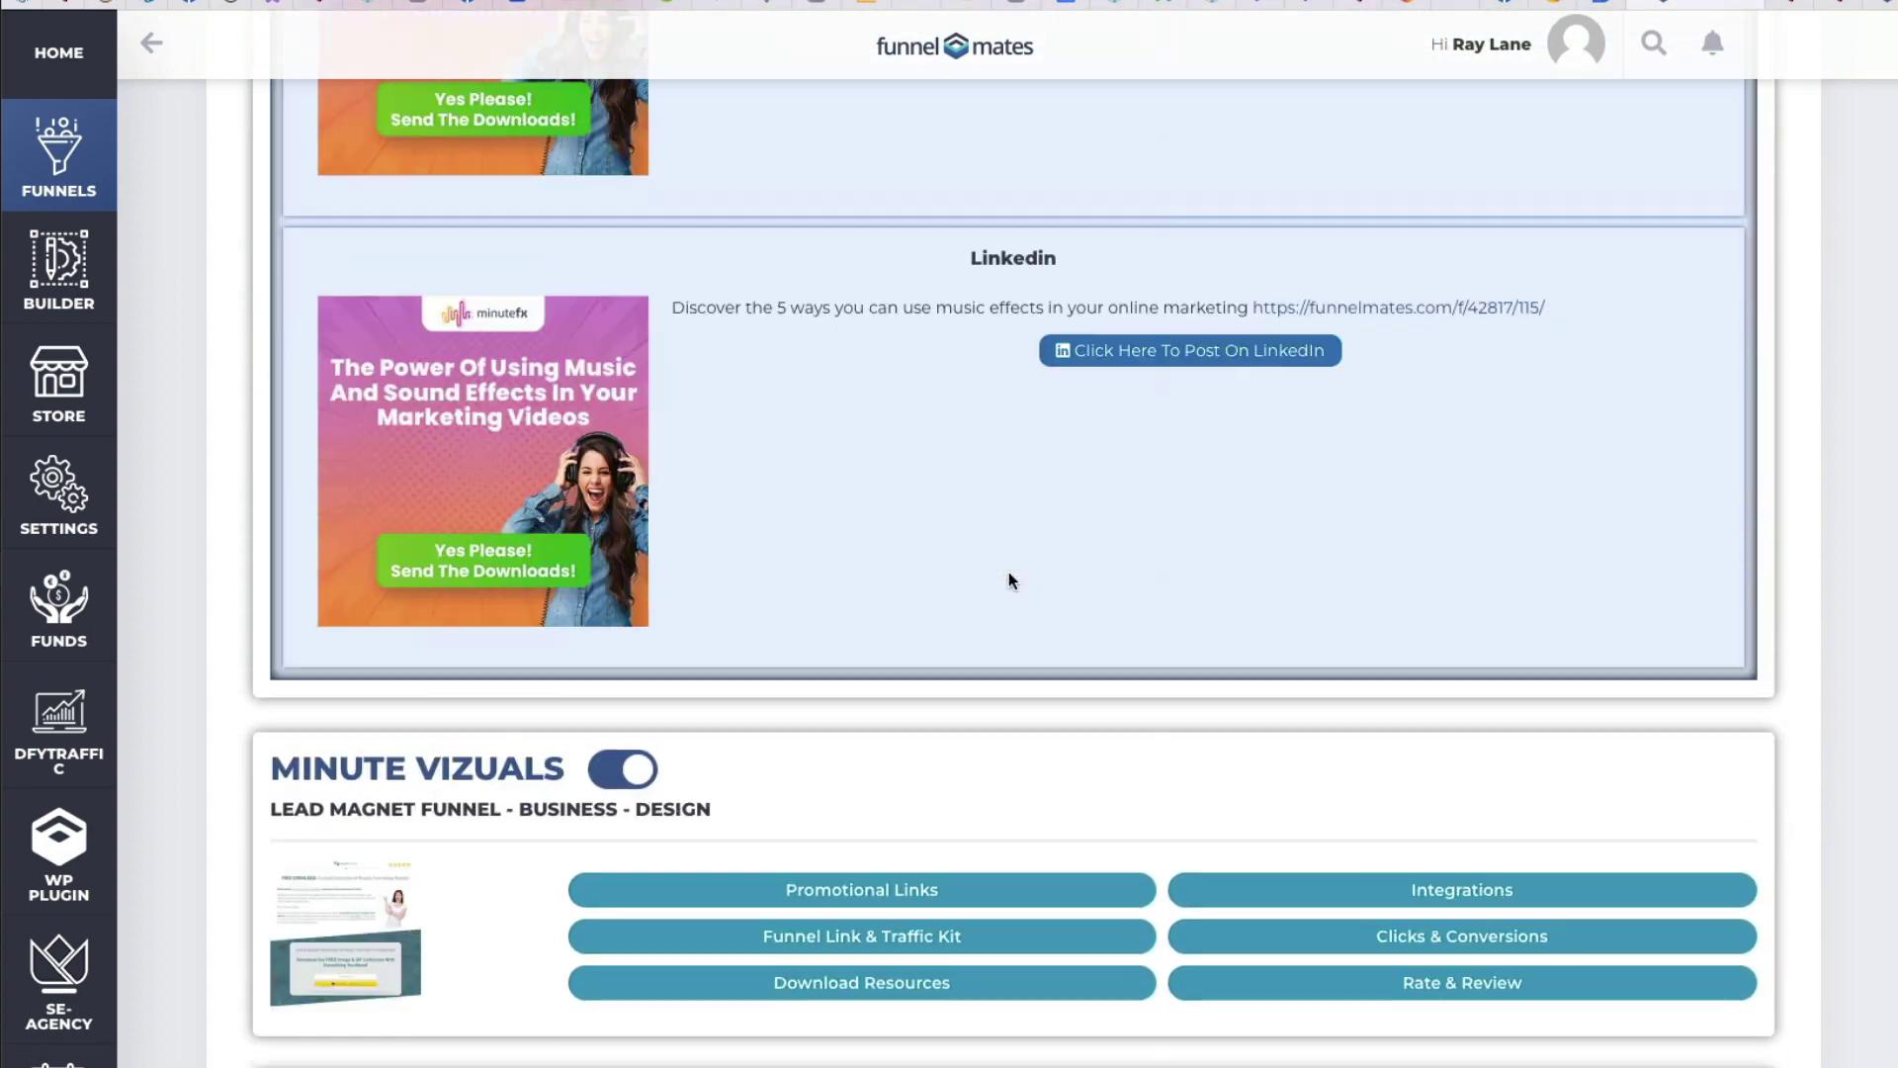
# Step: Examine the MinuteFX traffic kit's email swipe and its Facebook, Twitter and LinkedIn posts, returning to the shortened and raw funnel links
pyautogui.scroll(5, 1008, 579)
pyautogui.scroll(-2, 1008, 578)
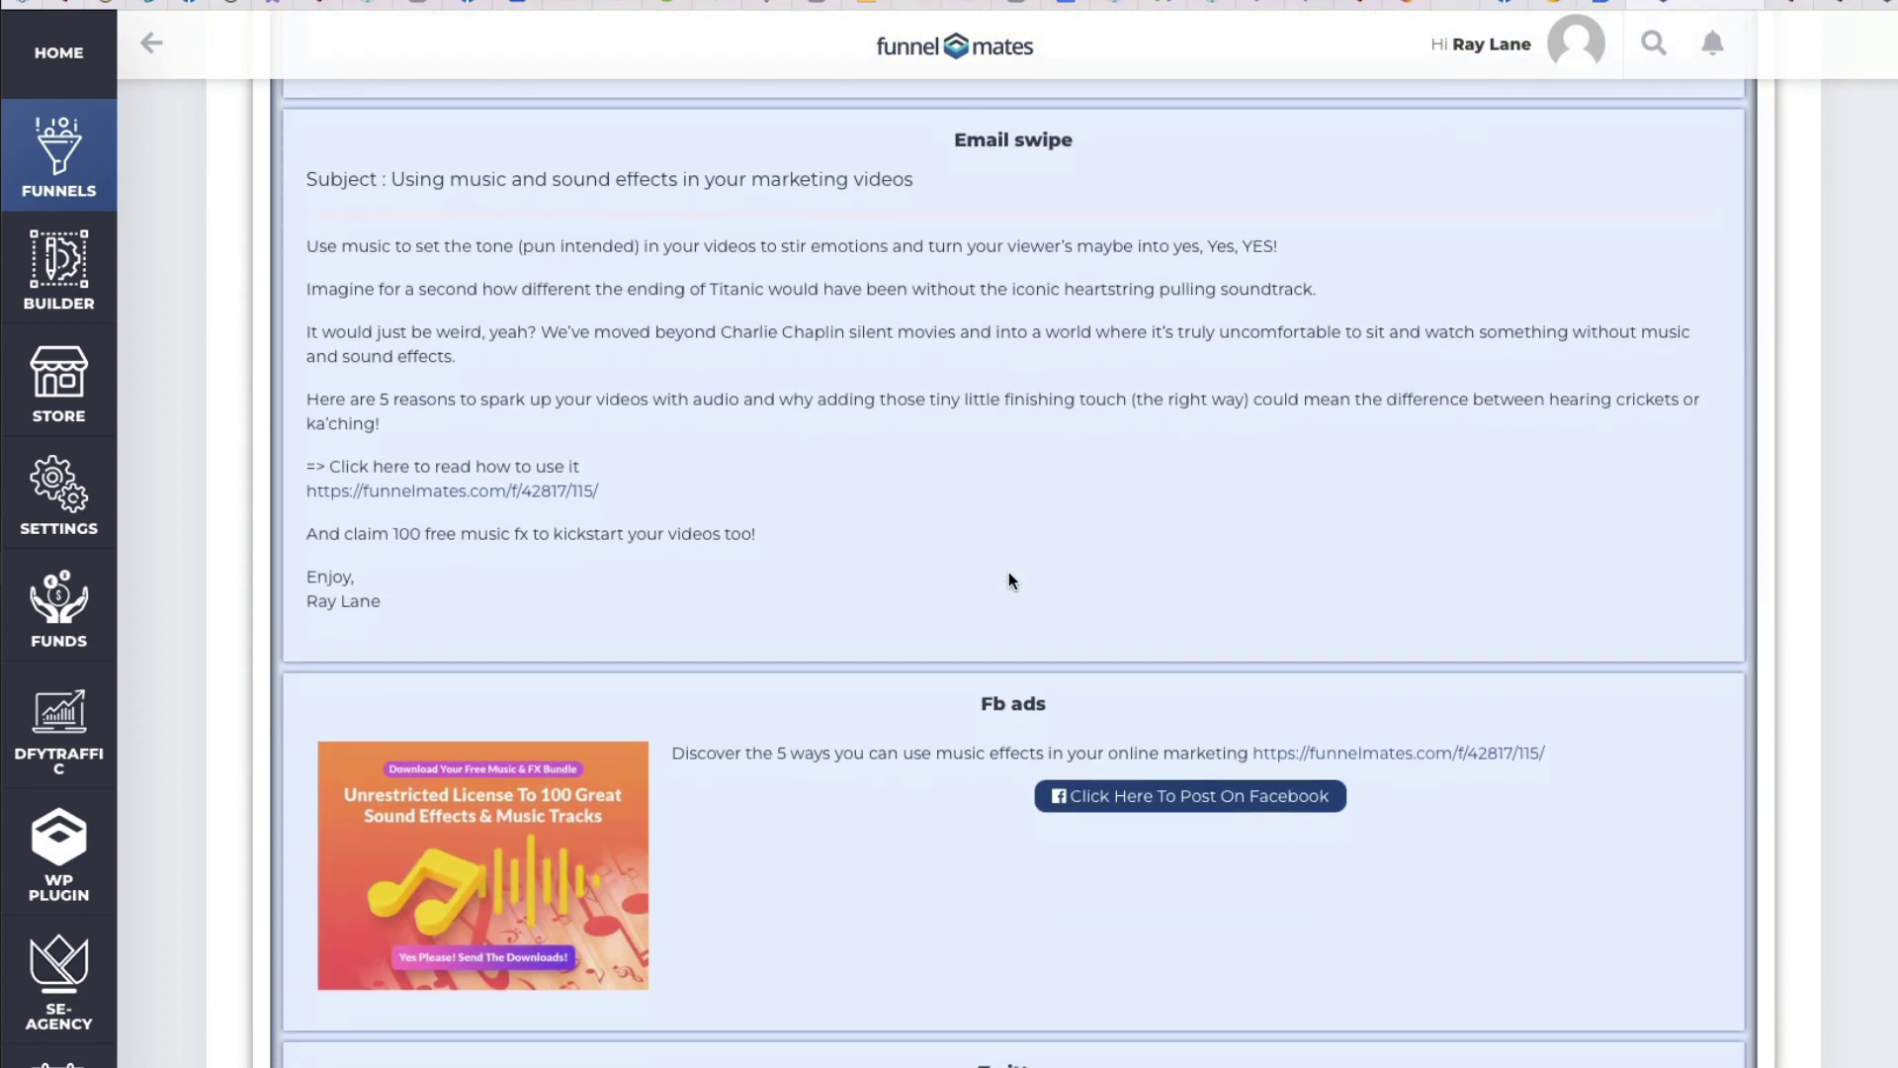
pyautogui.scroll(-5, 1050, 646)
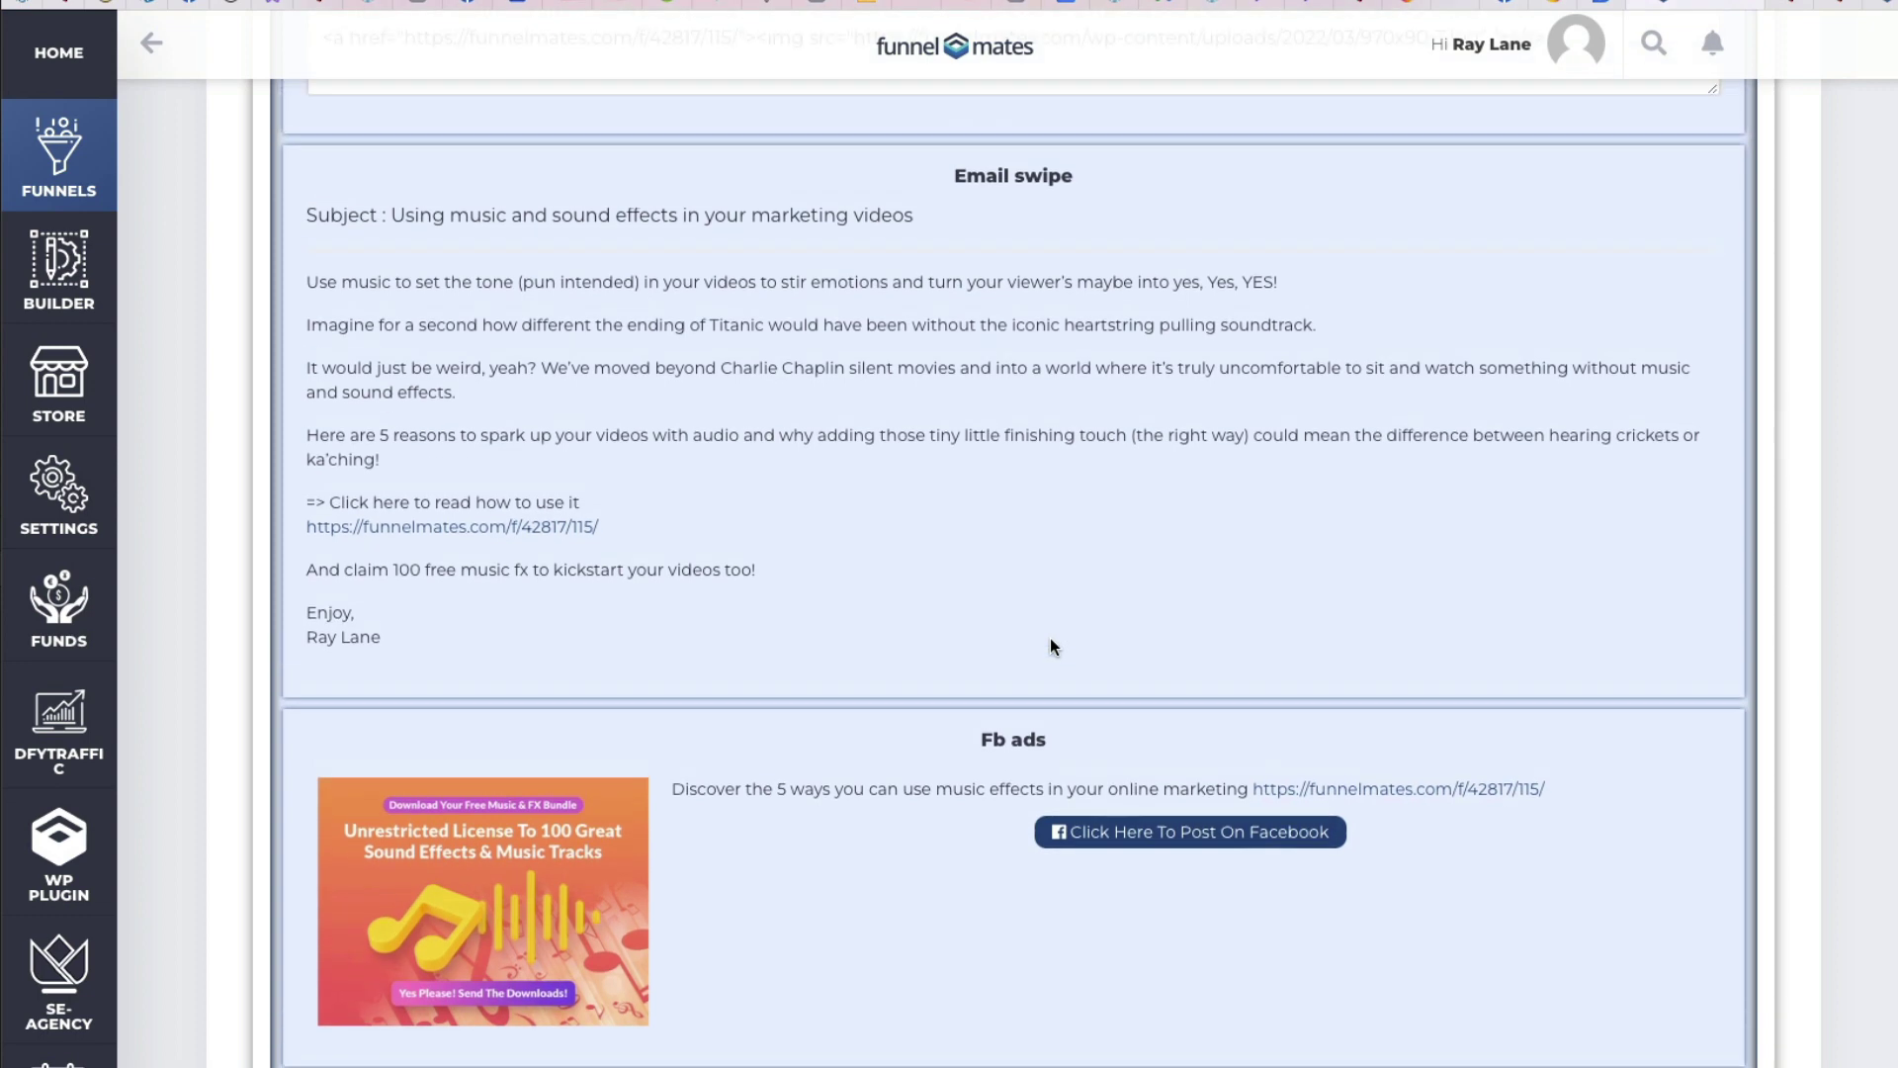
pyautogui.scroll(-10, 1133, 903)
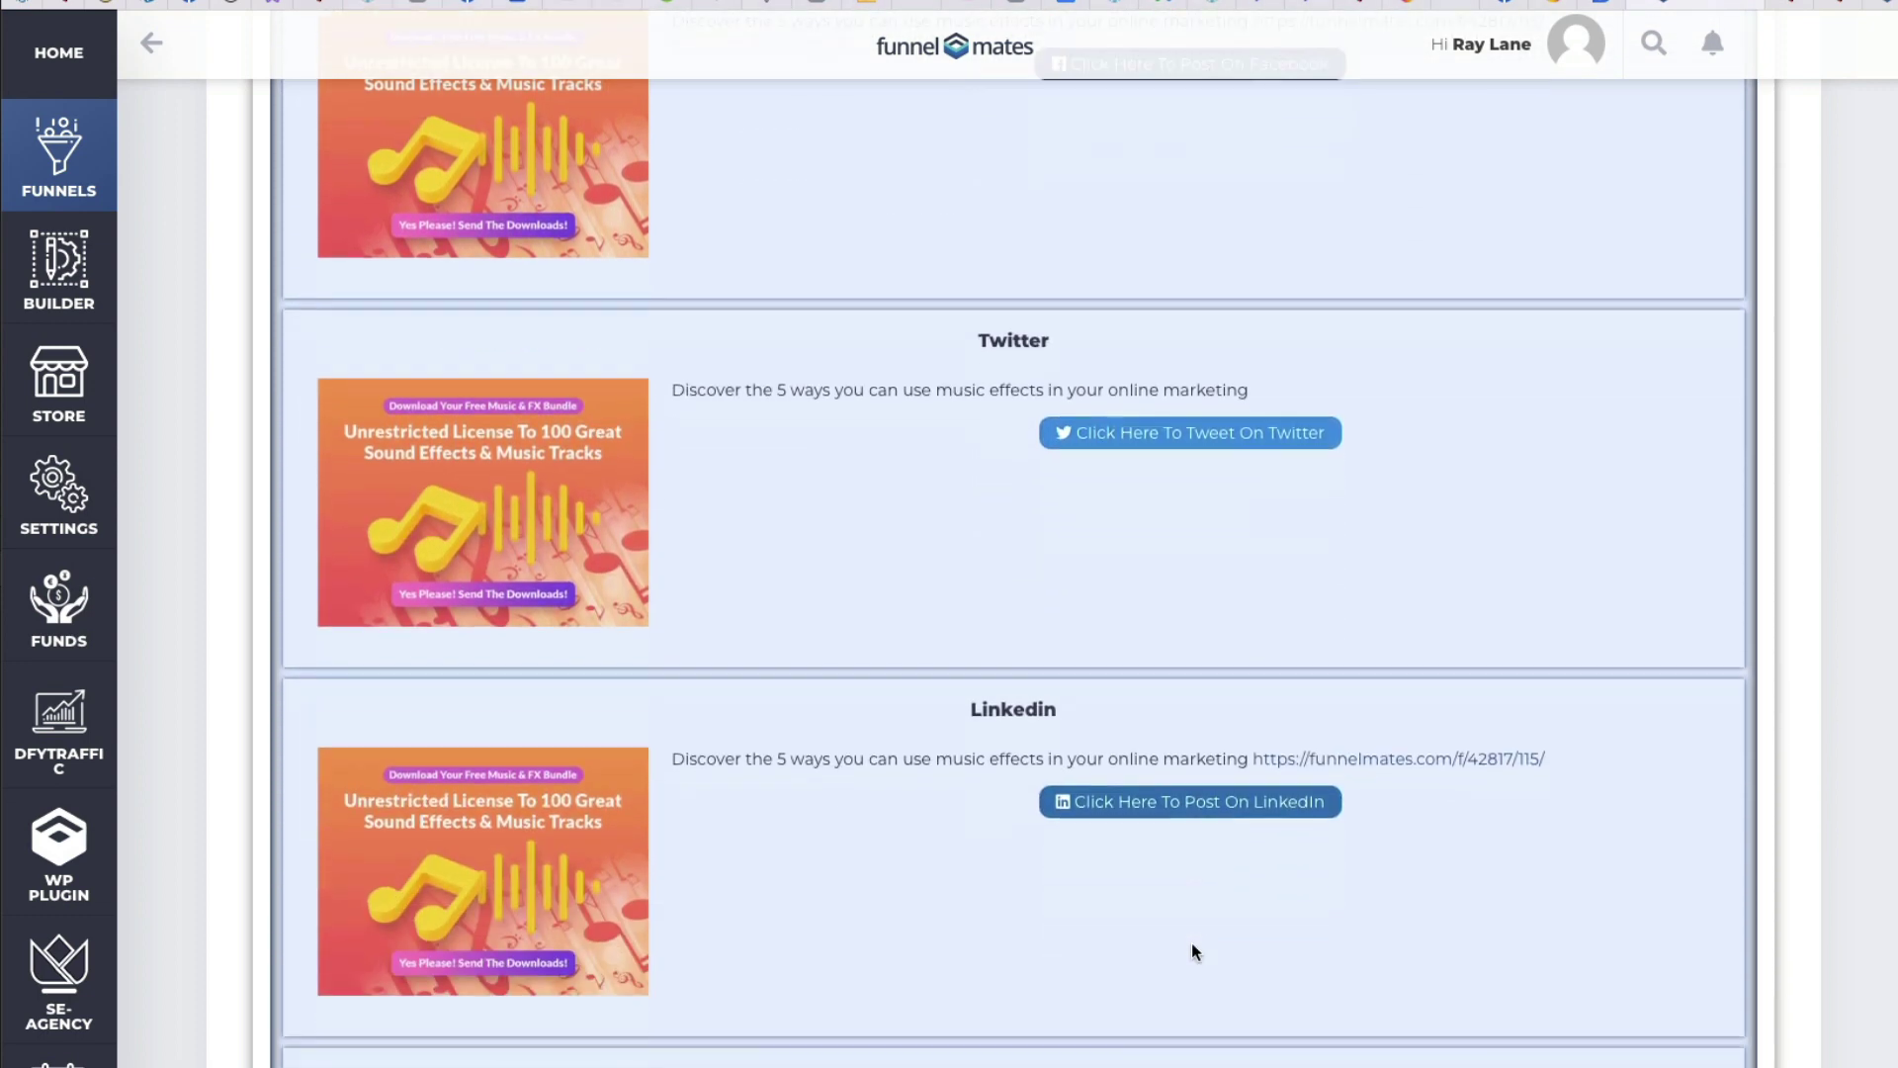
pyautogui.scroll(-10, 1127, 583)
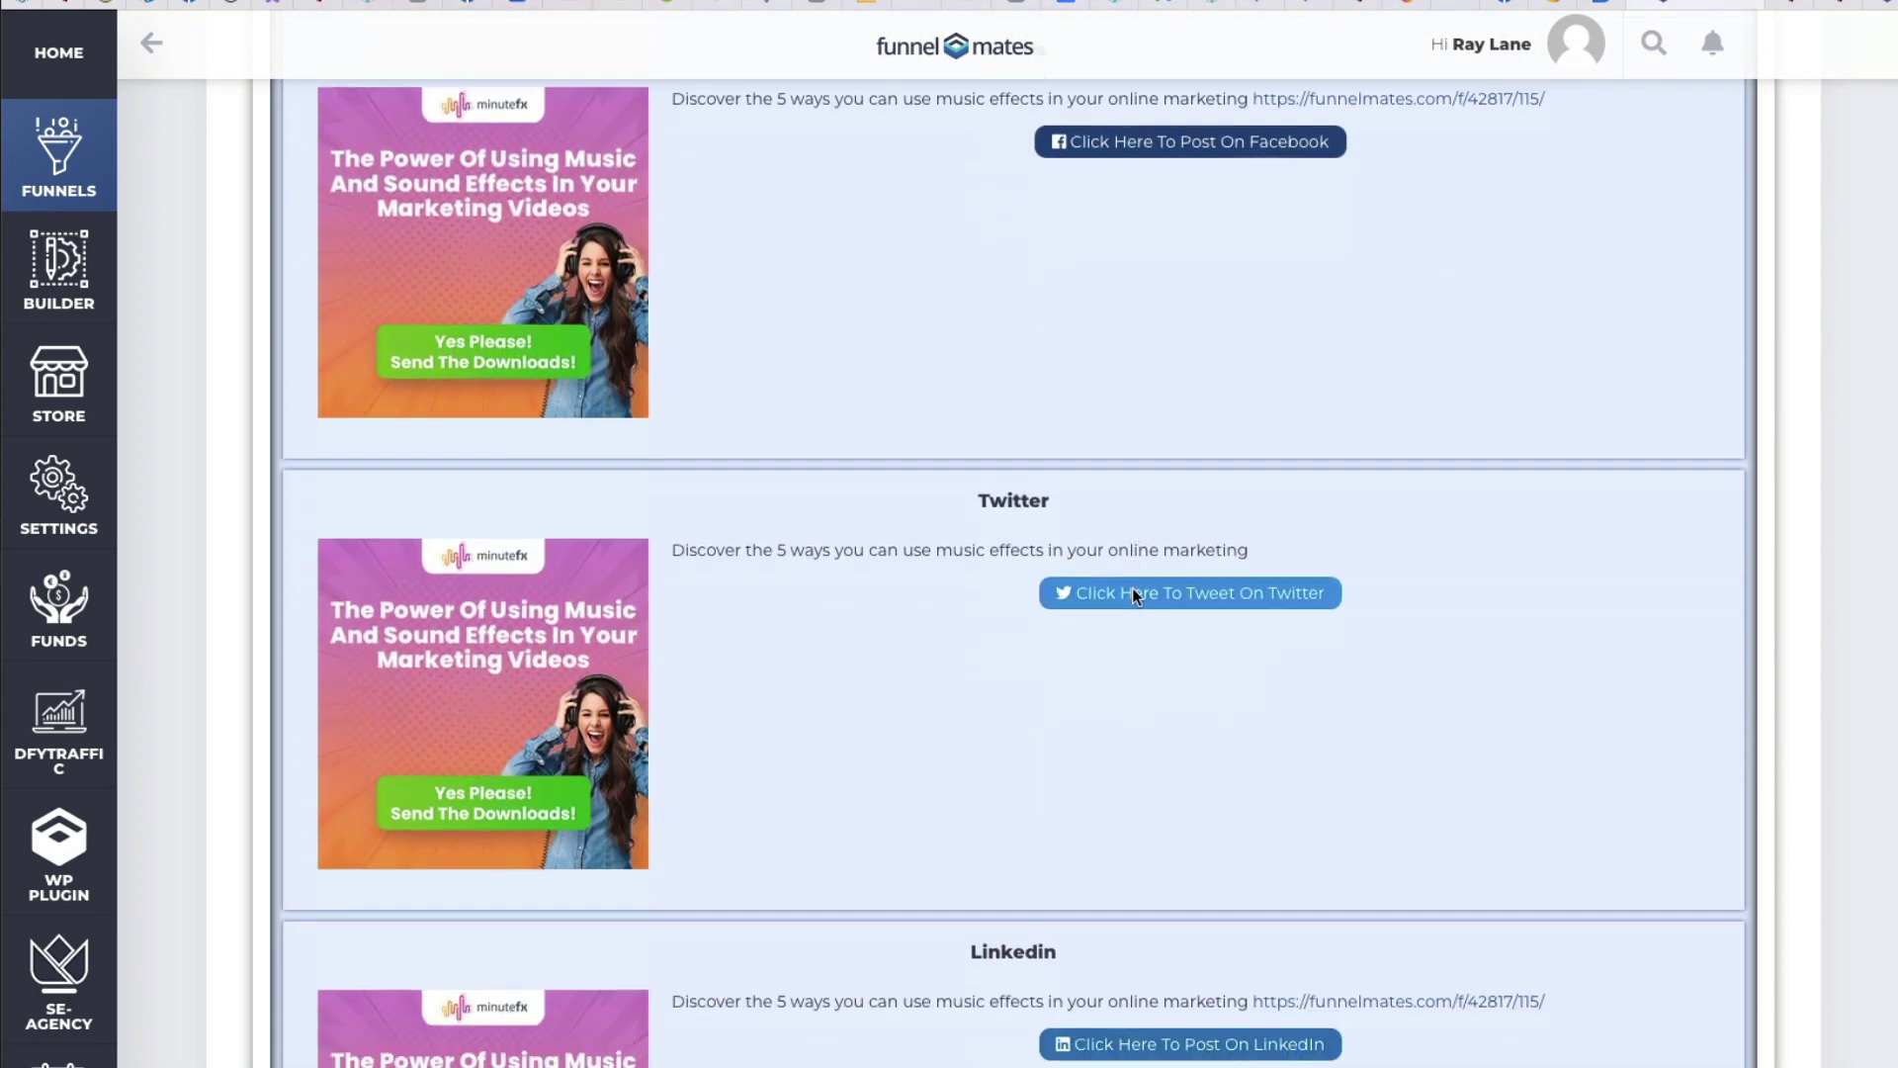
pyautogui.scroll(-10, 1137, 597)
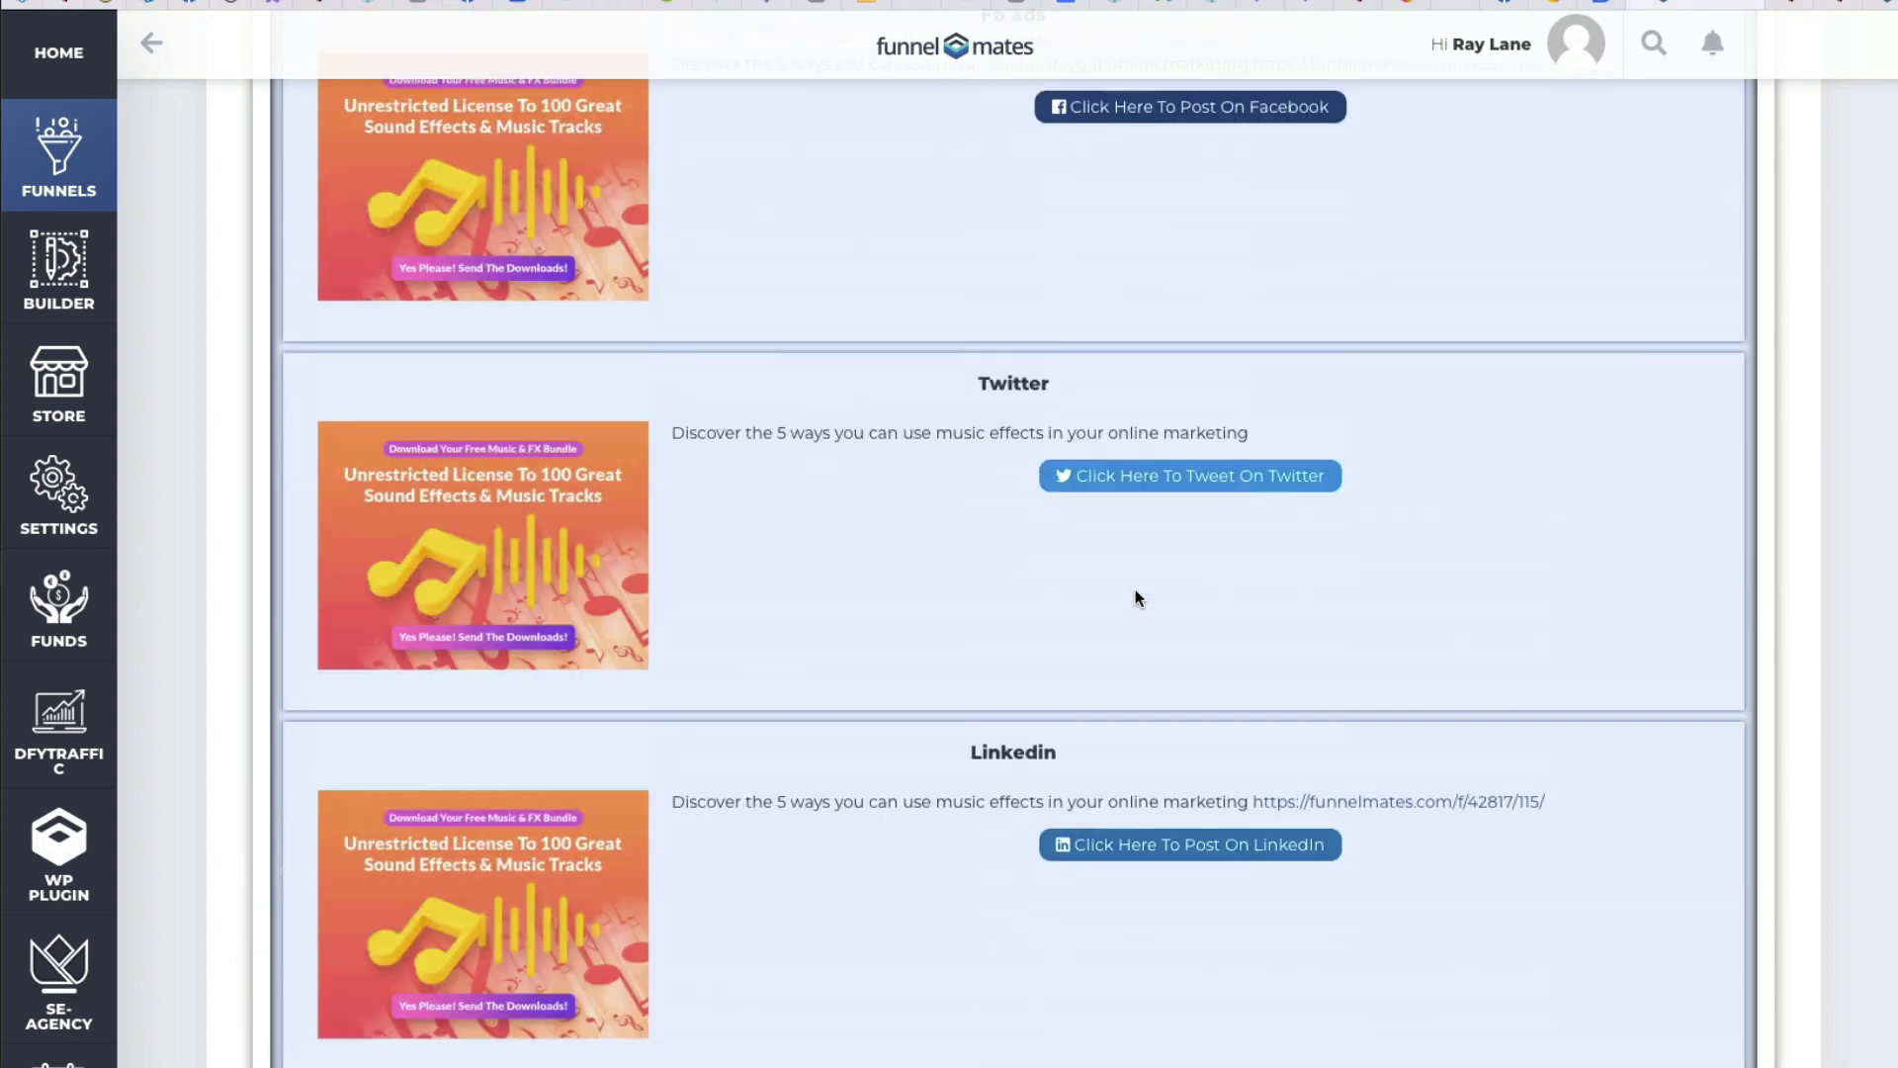
pyautogui.scroll(5, 841, 639)
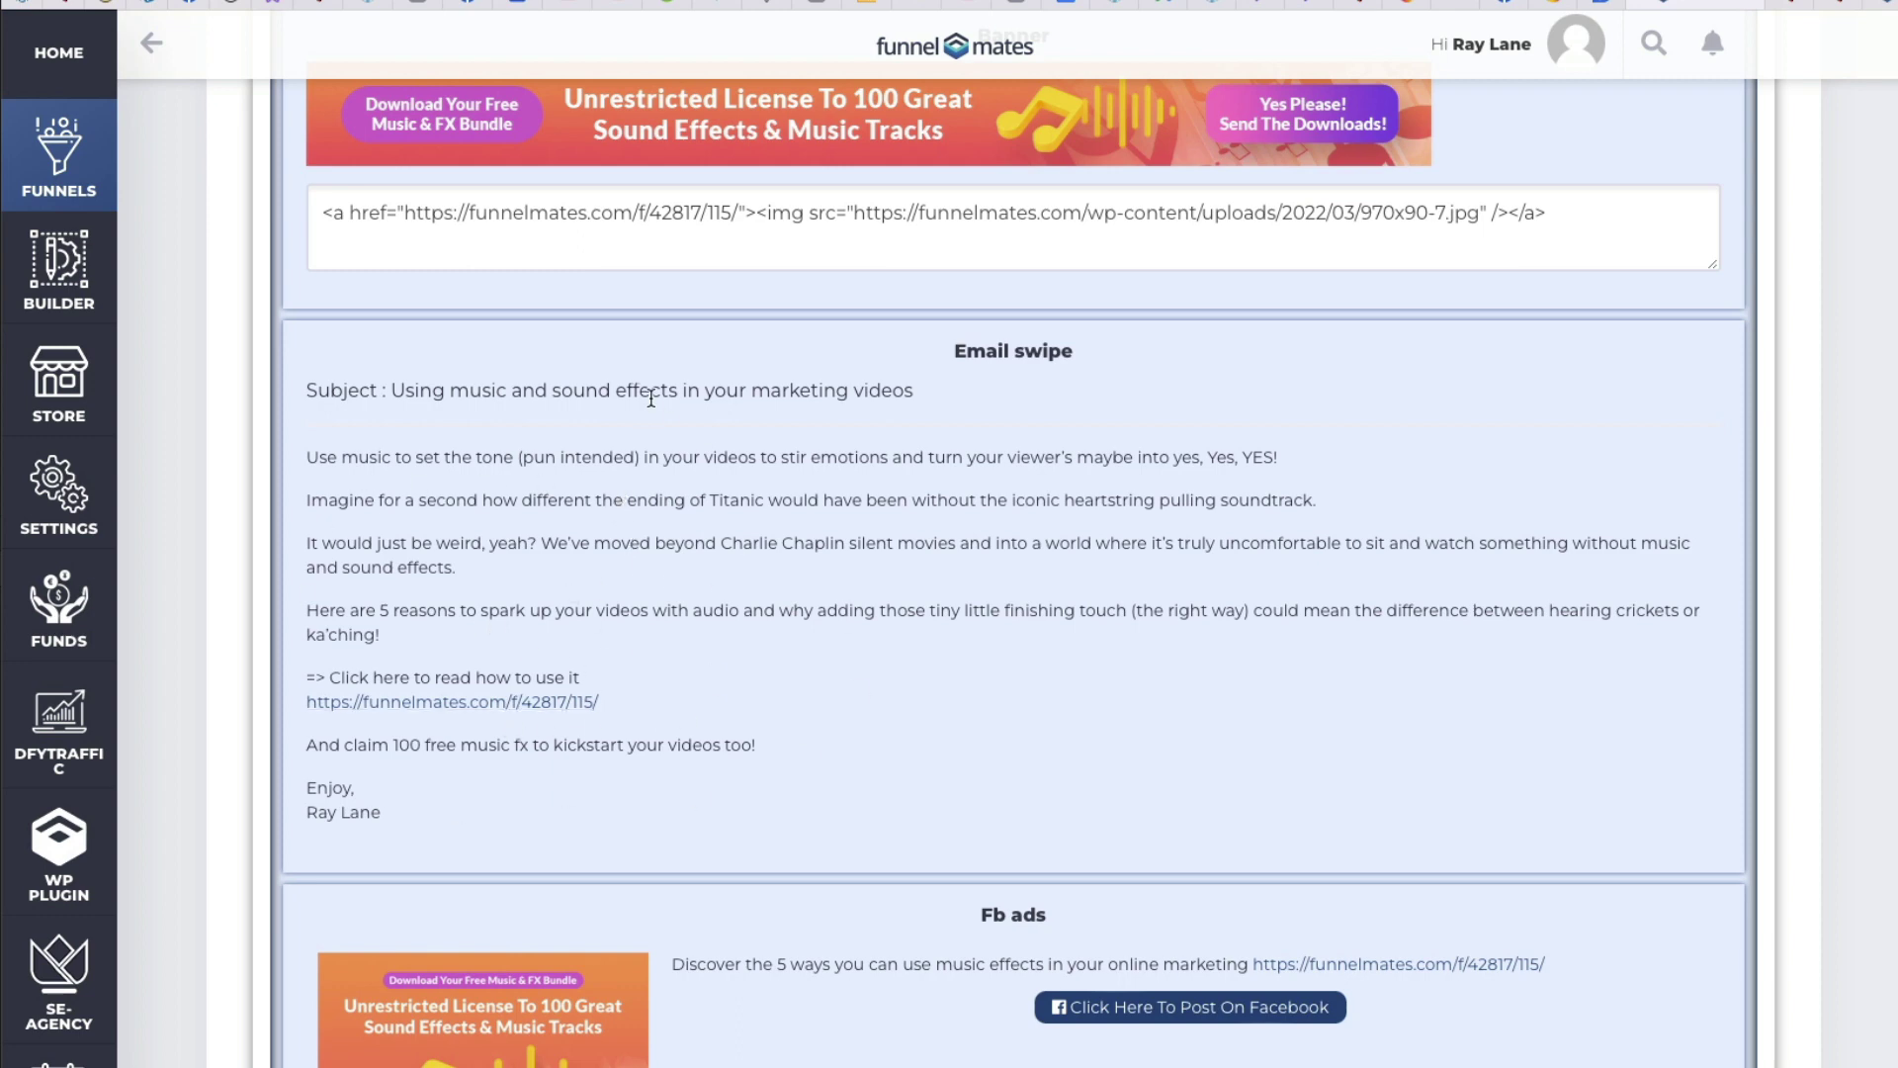
pyautogui.scroll(8, 580, 450)
pyautogui.scroll(20, 579, 445)
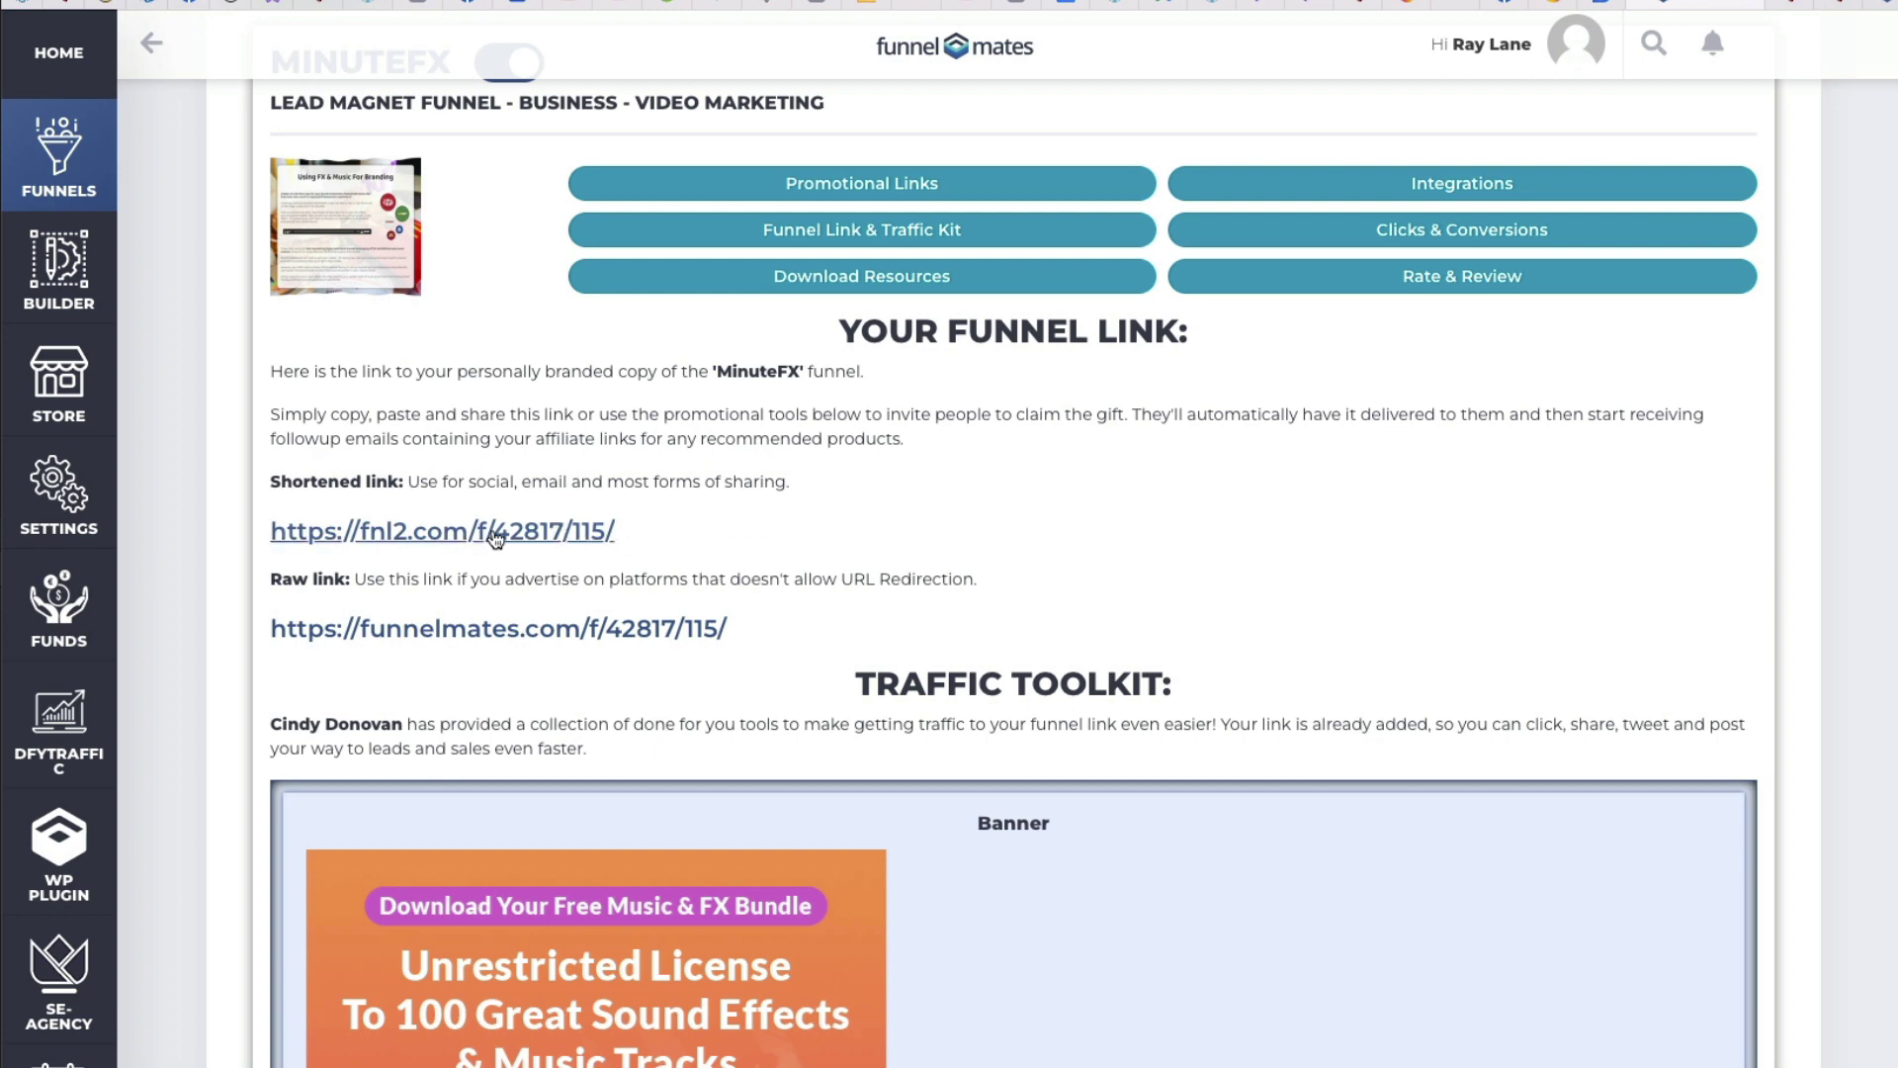
pyautogui.scroll(2, 492, 536)
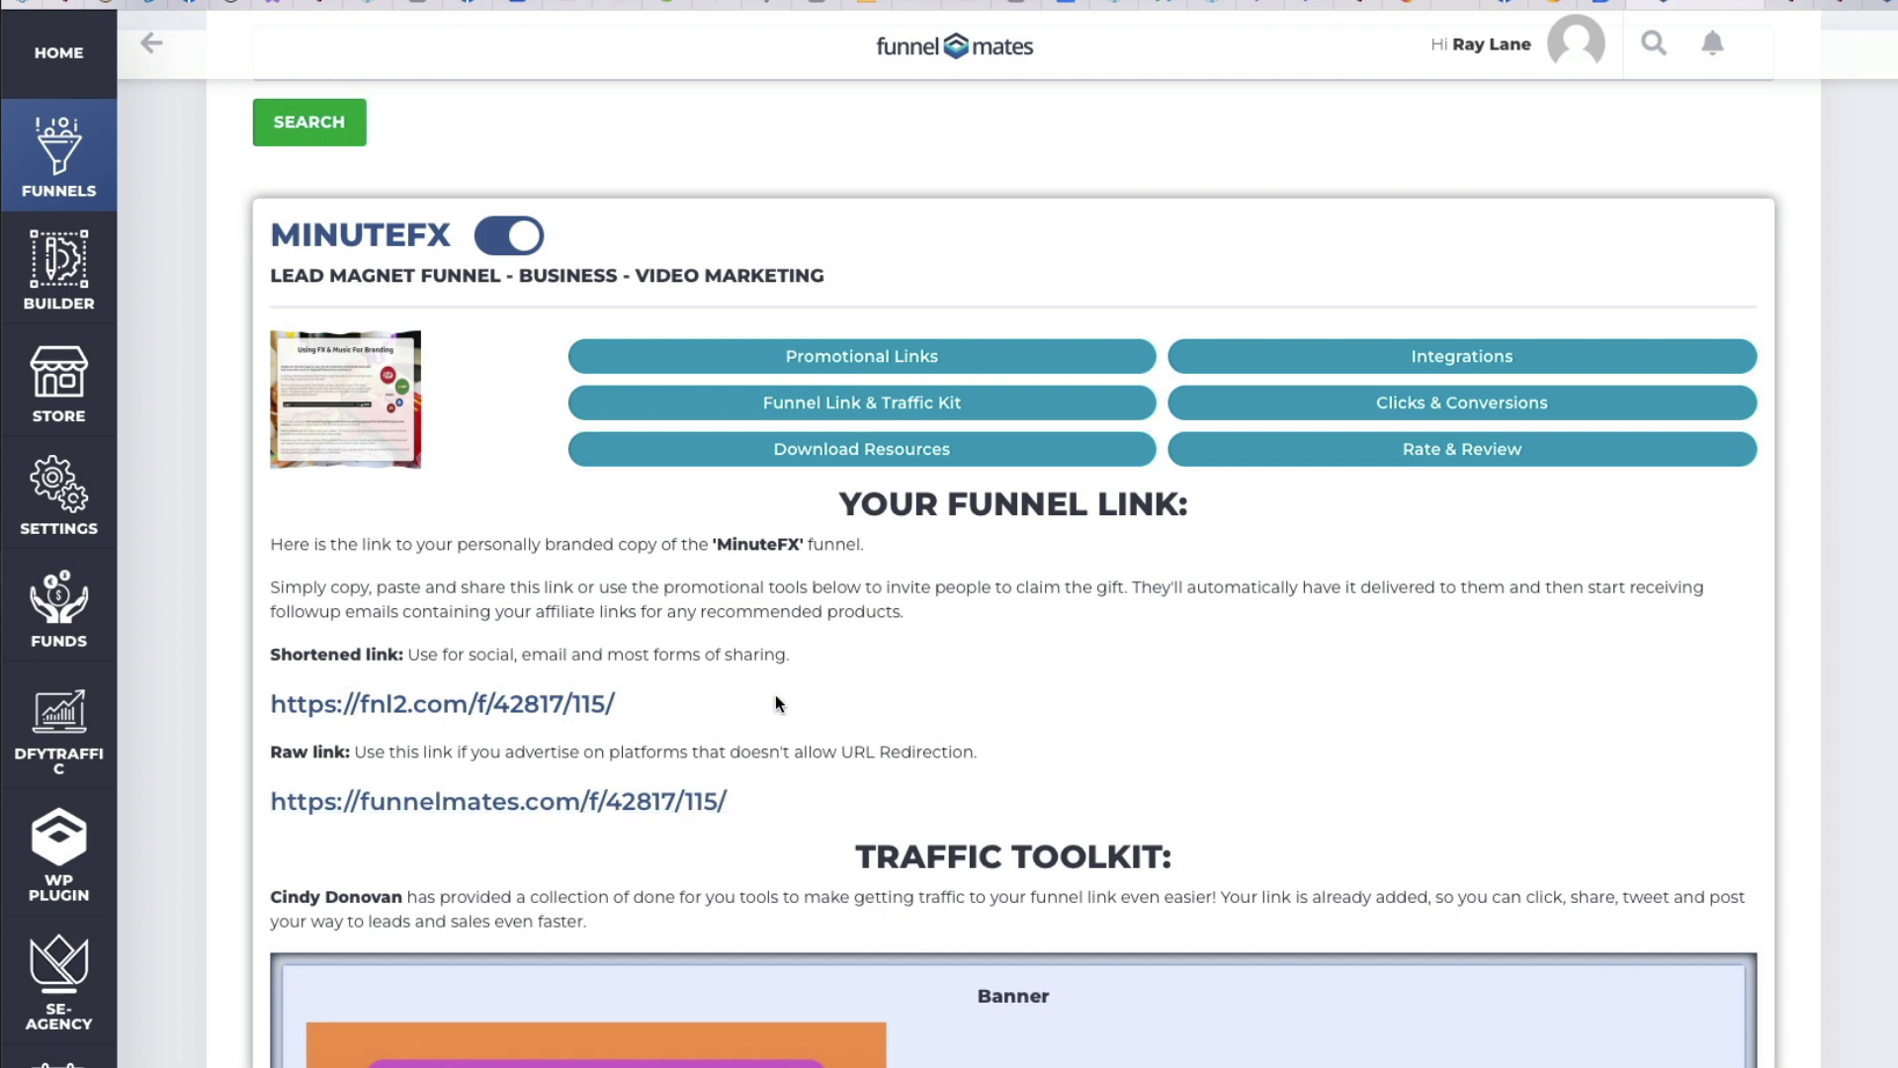
pyautogui.scroll(-1, 775, 624)
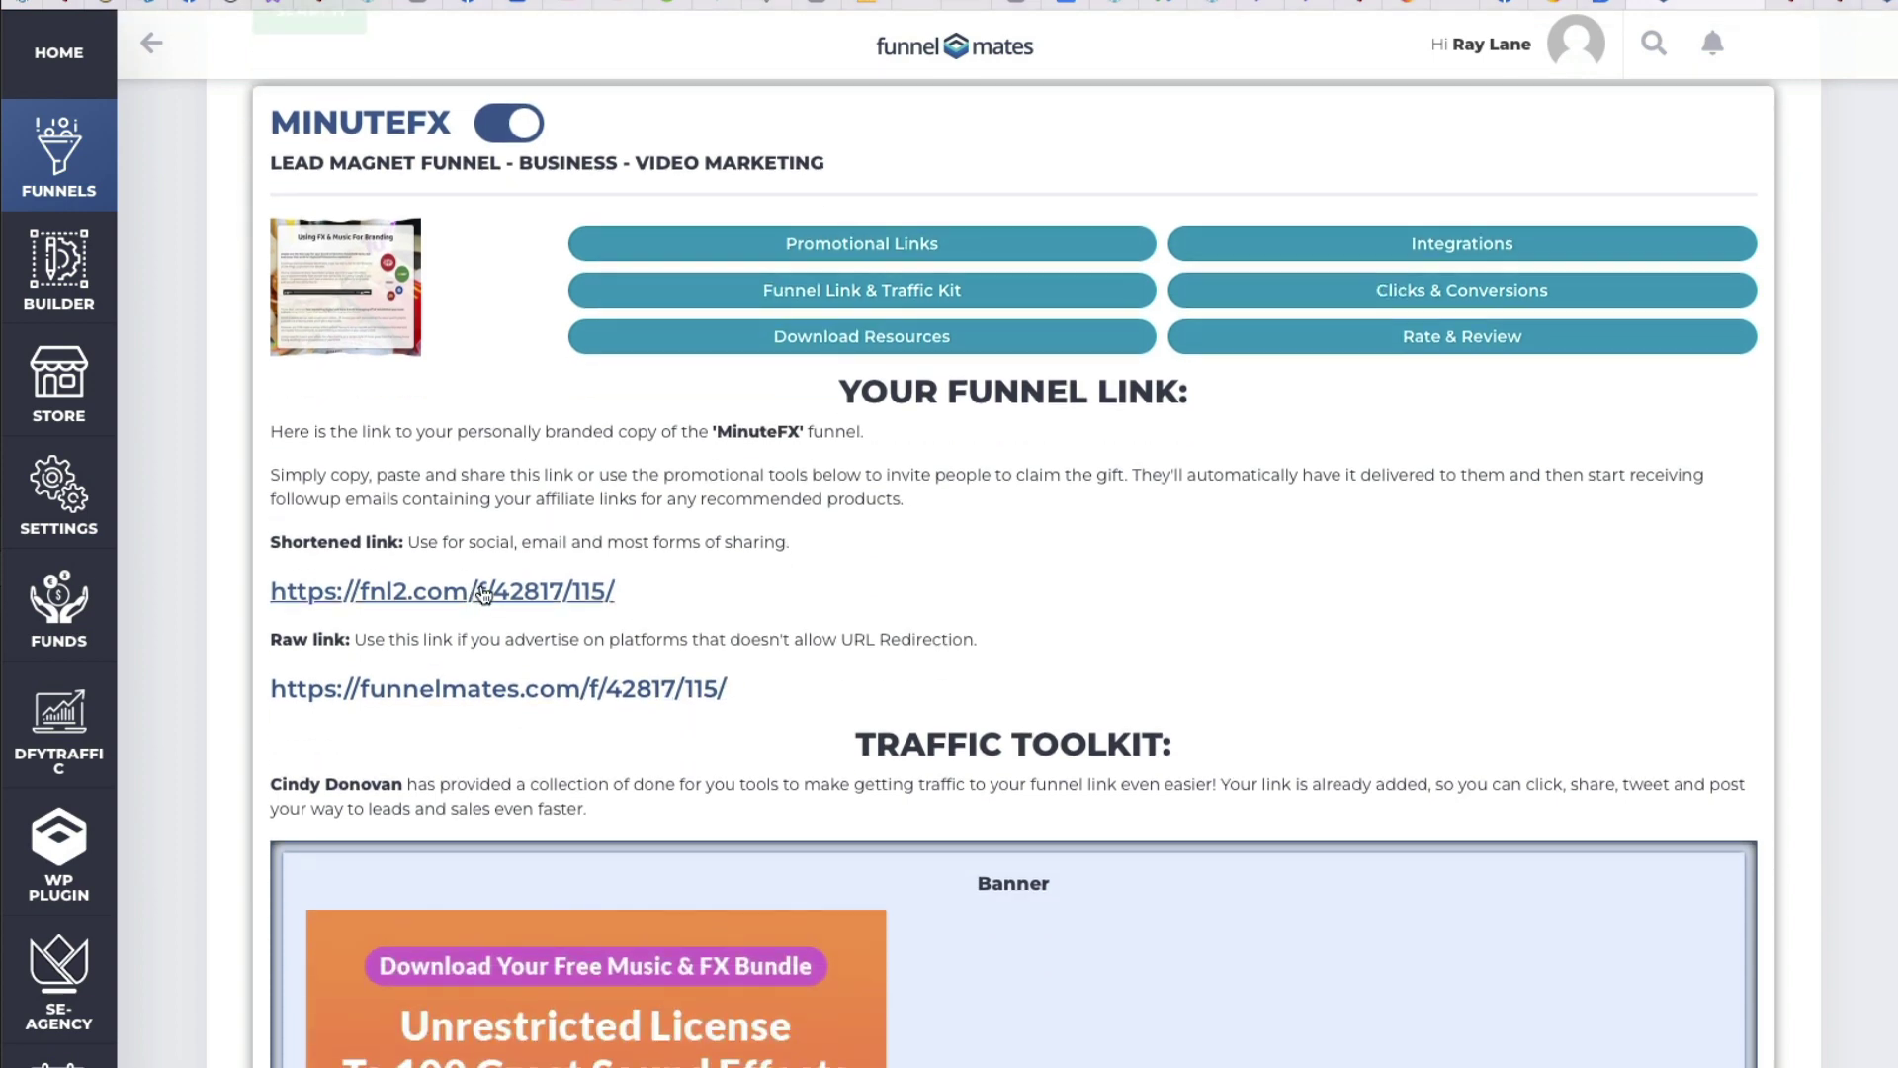
# Step: Open the MinuteFX landing page from its shortened funnel link and look through all its sections down to the final opt-in form
pyautogui.click(484, 594)
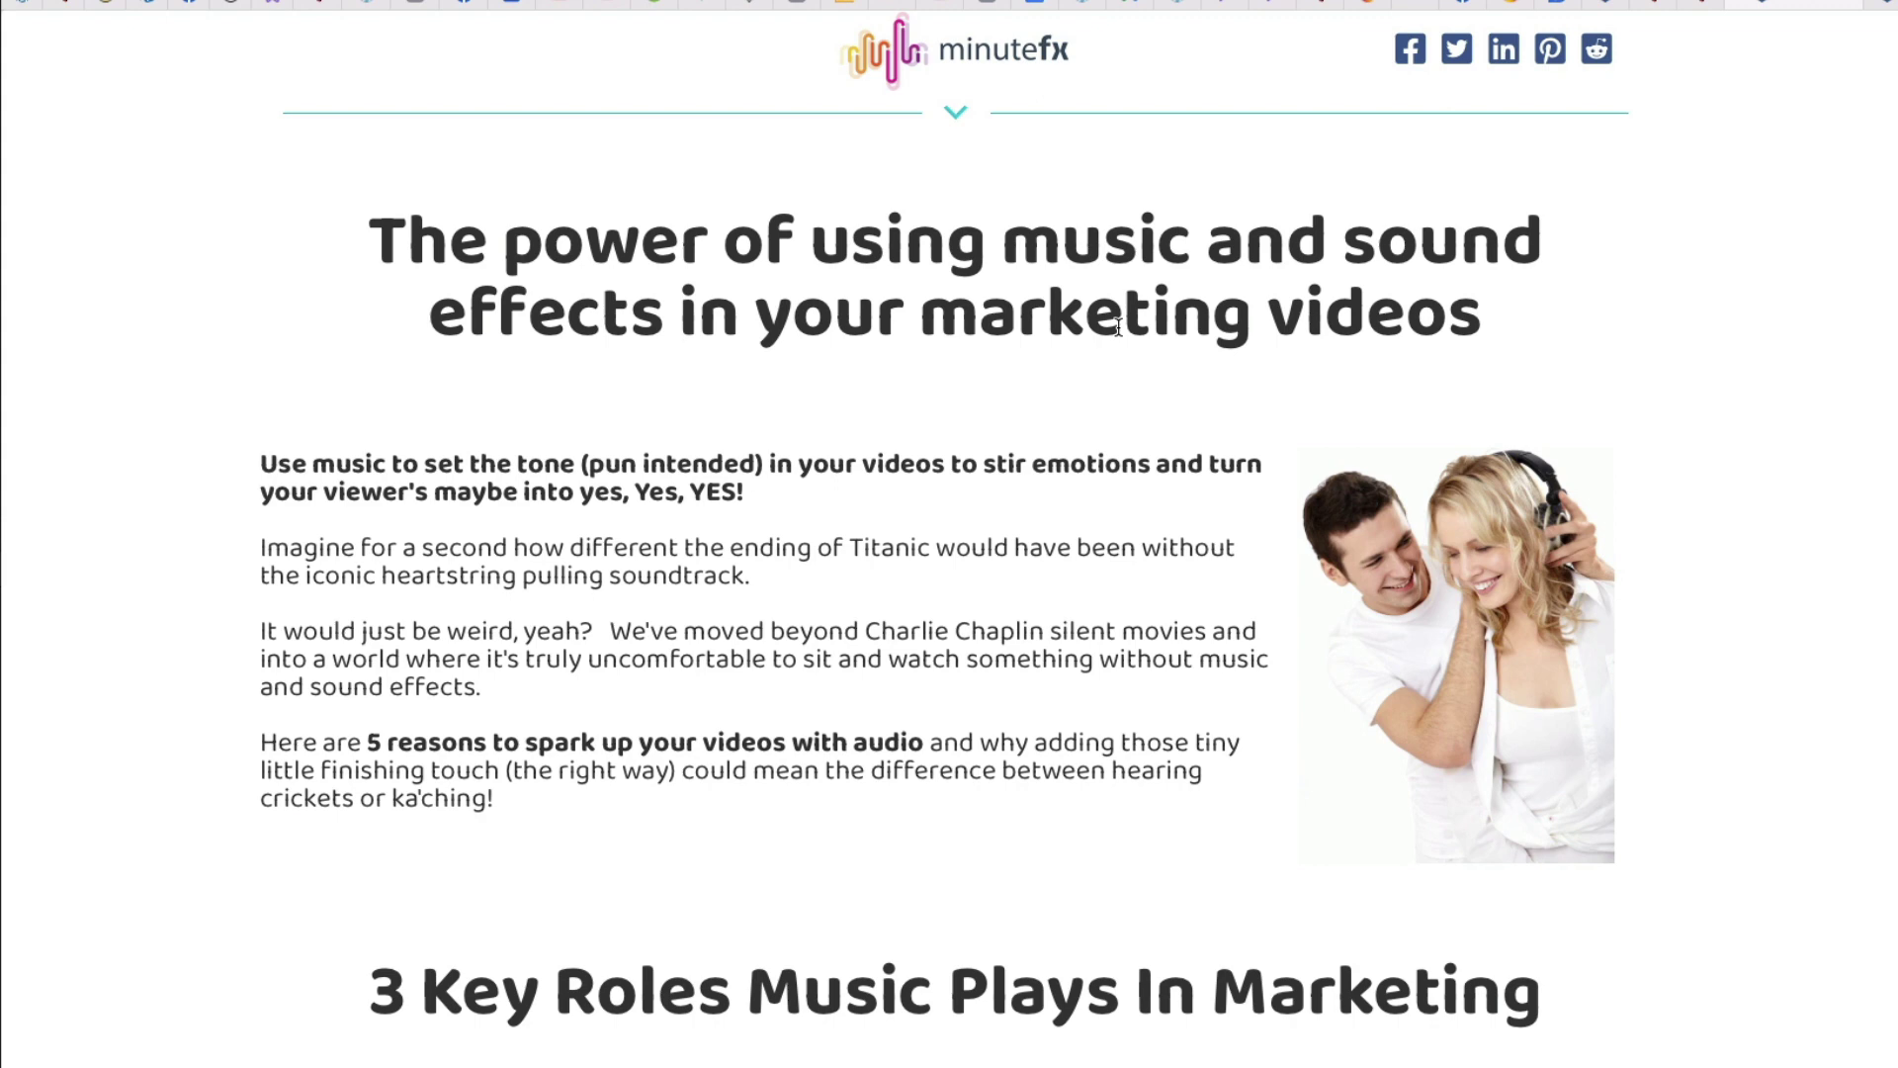
pyautogui.scroll(-3, 1122, 390)
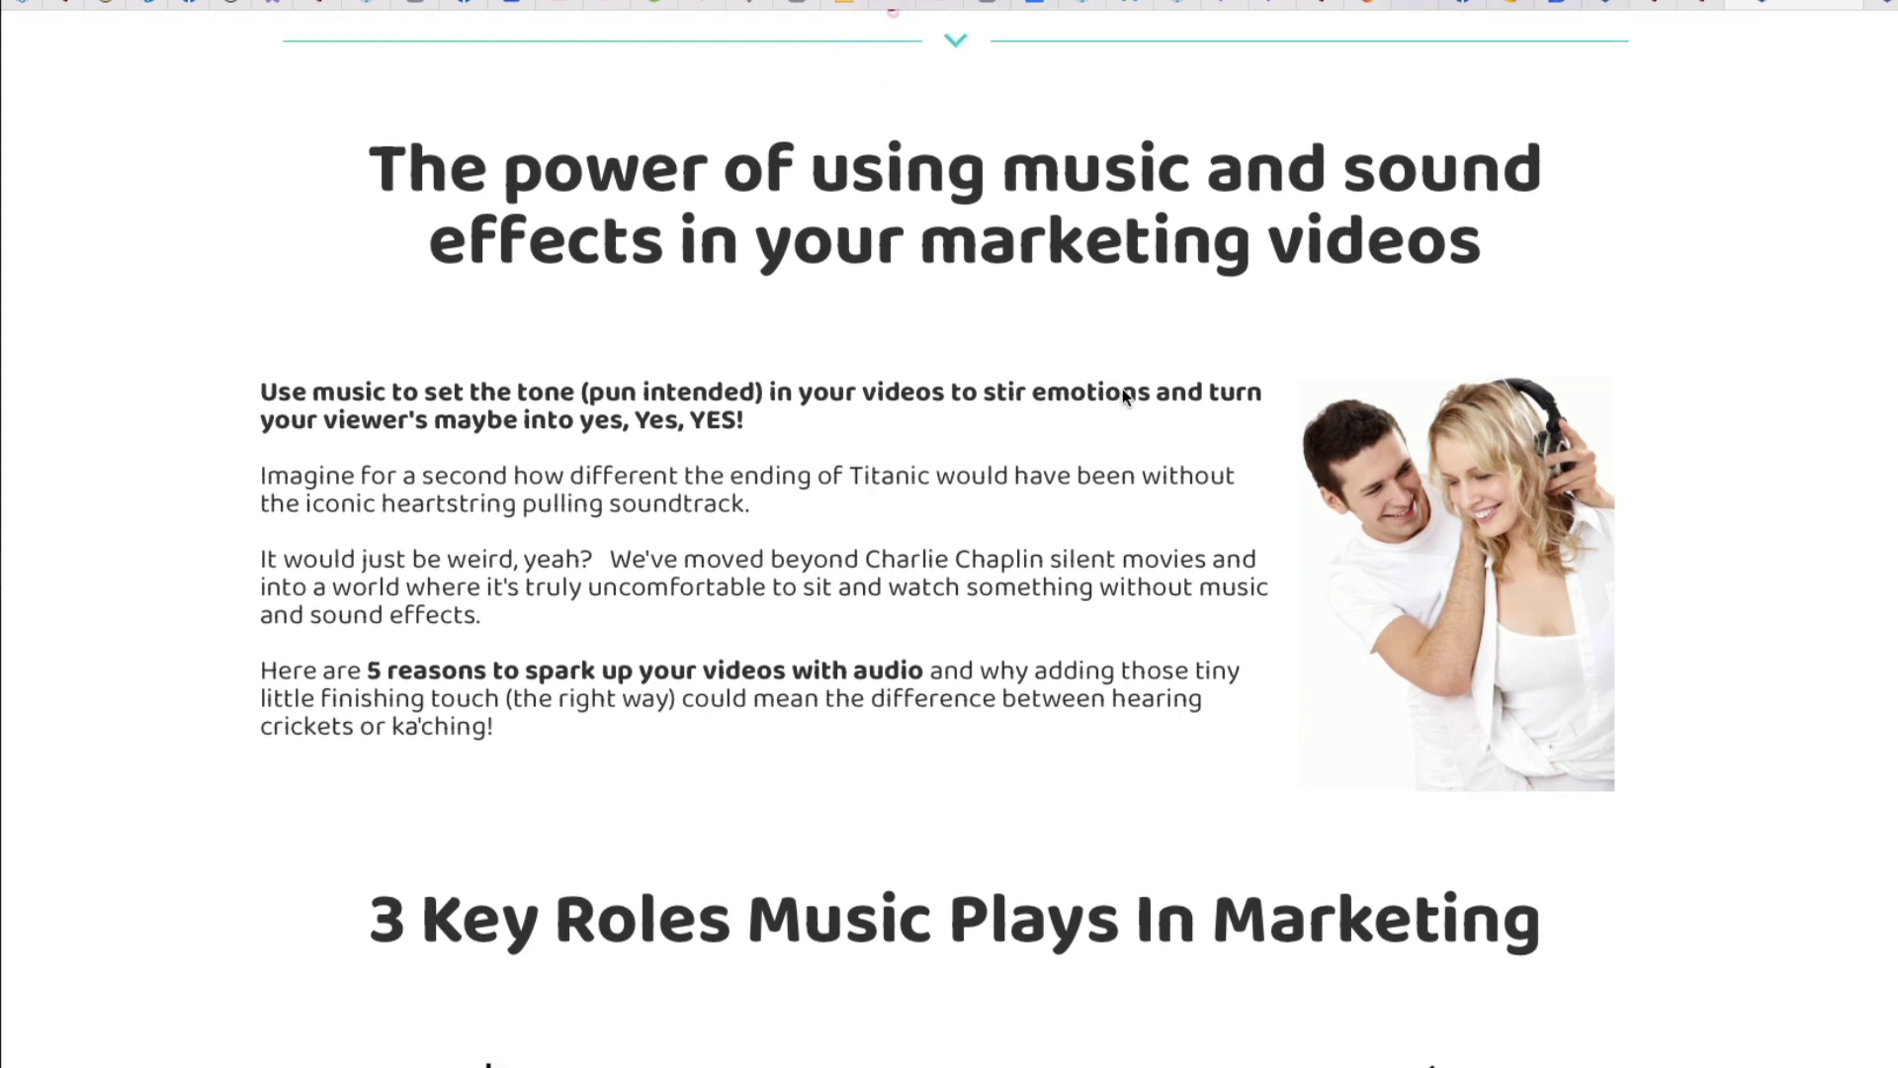
pyautogui.scroll(3, 812, 453)
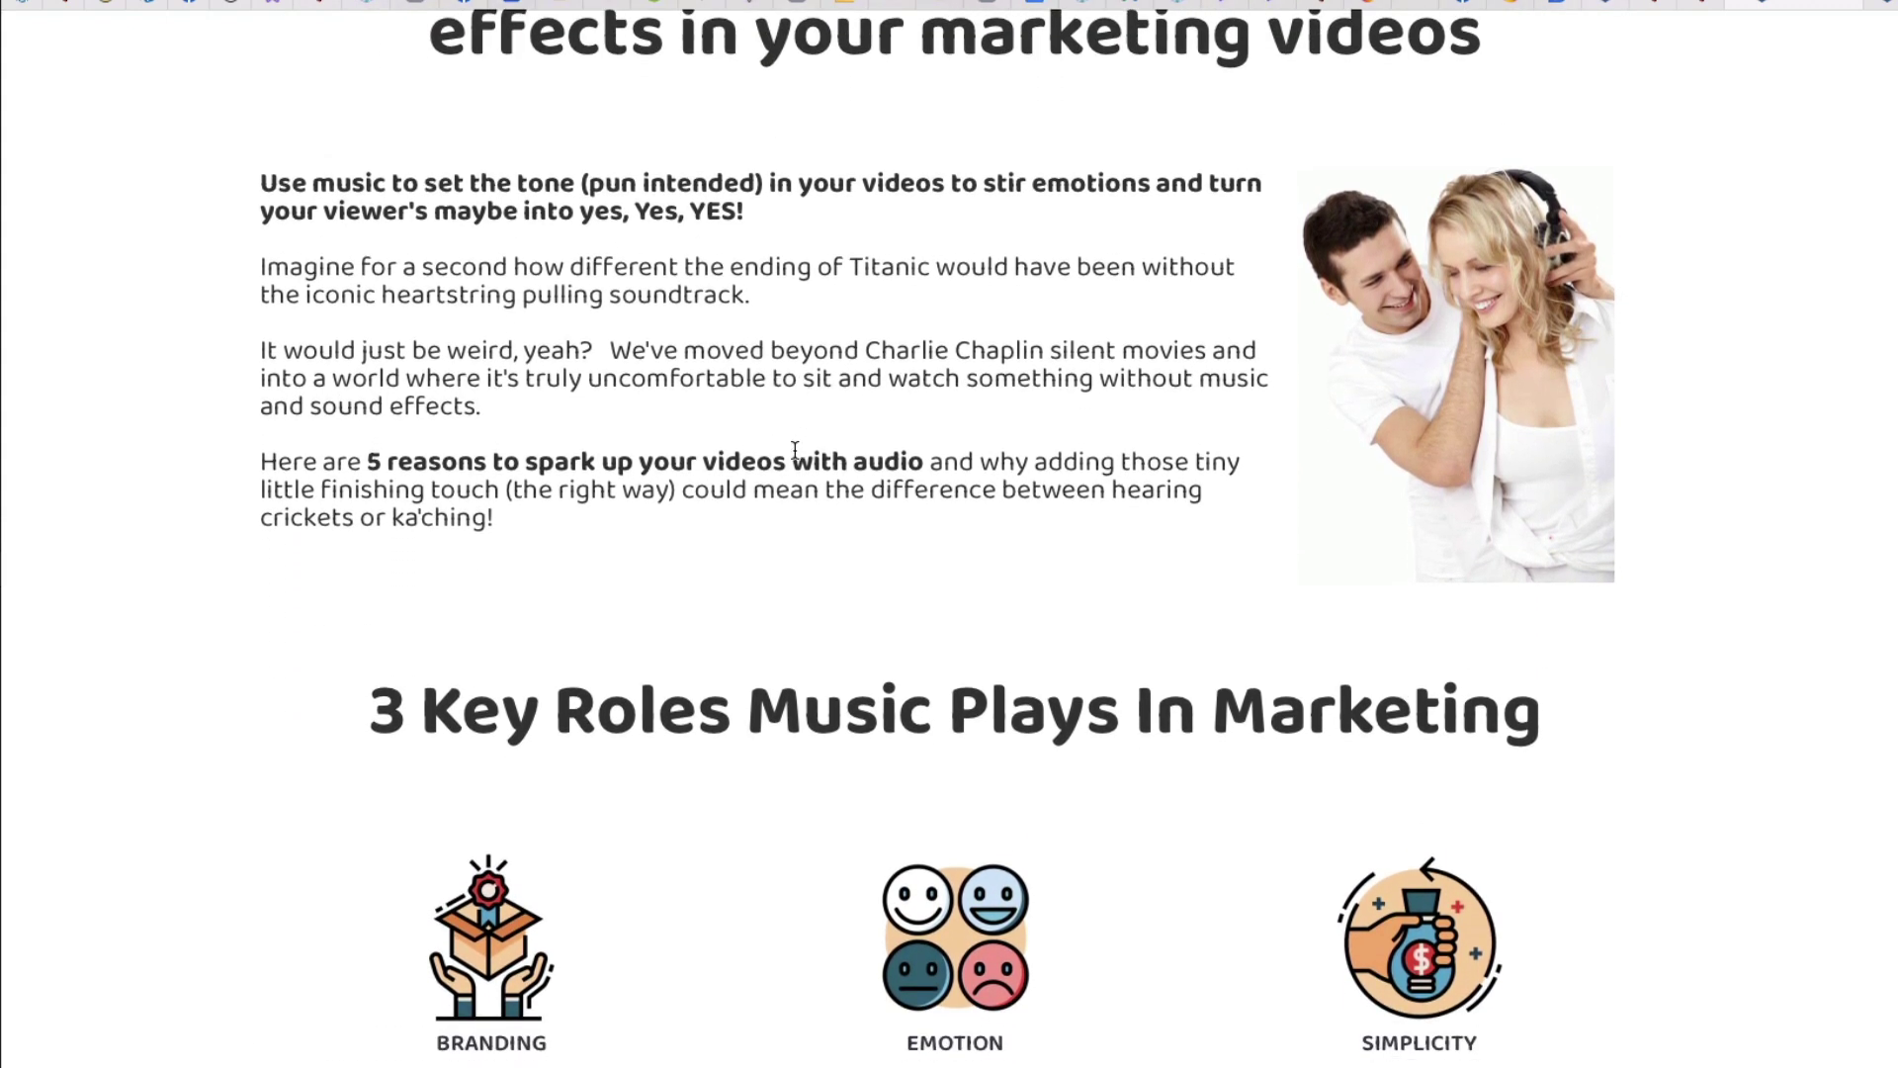
pyautogui.scroll(-3, 801, 451)
pyautogui.scroll(-20, 794, 451)
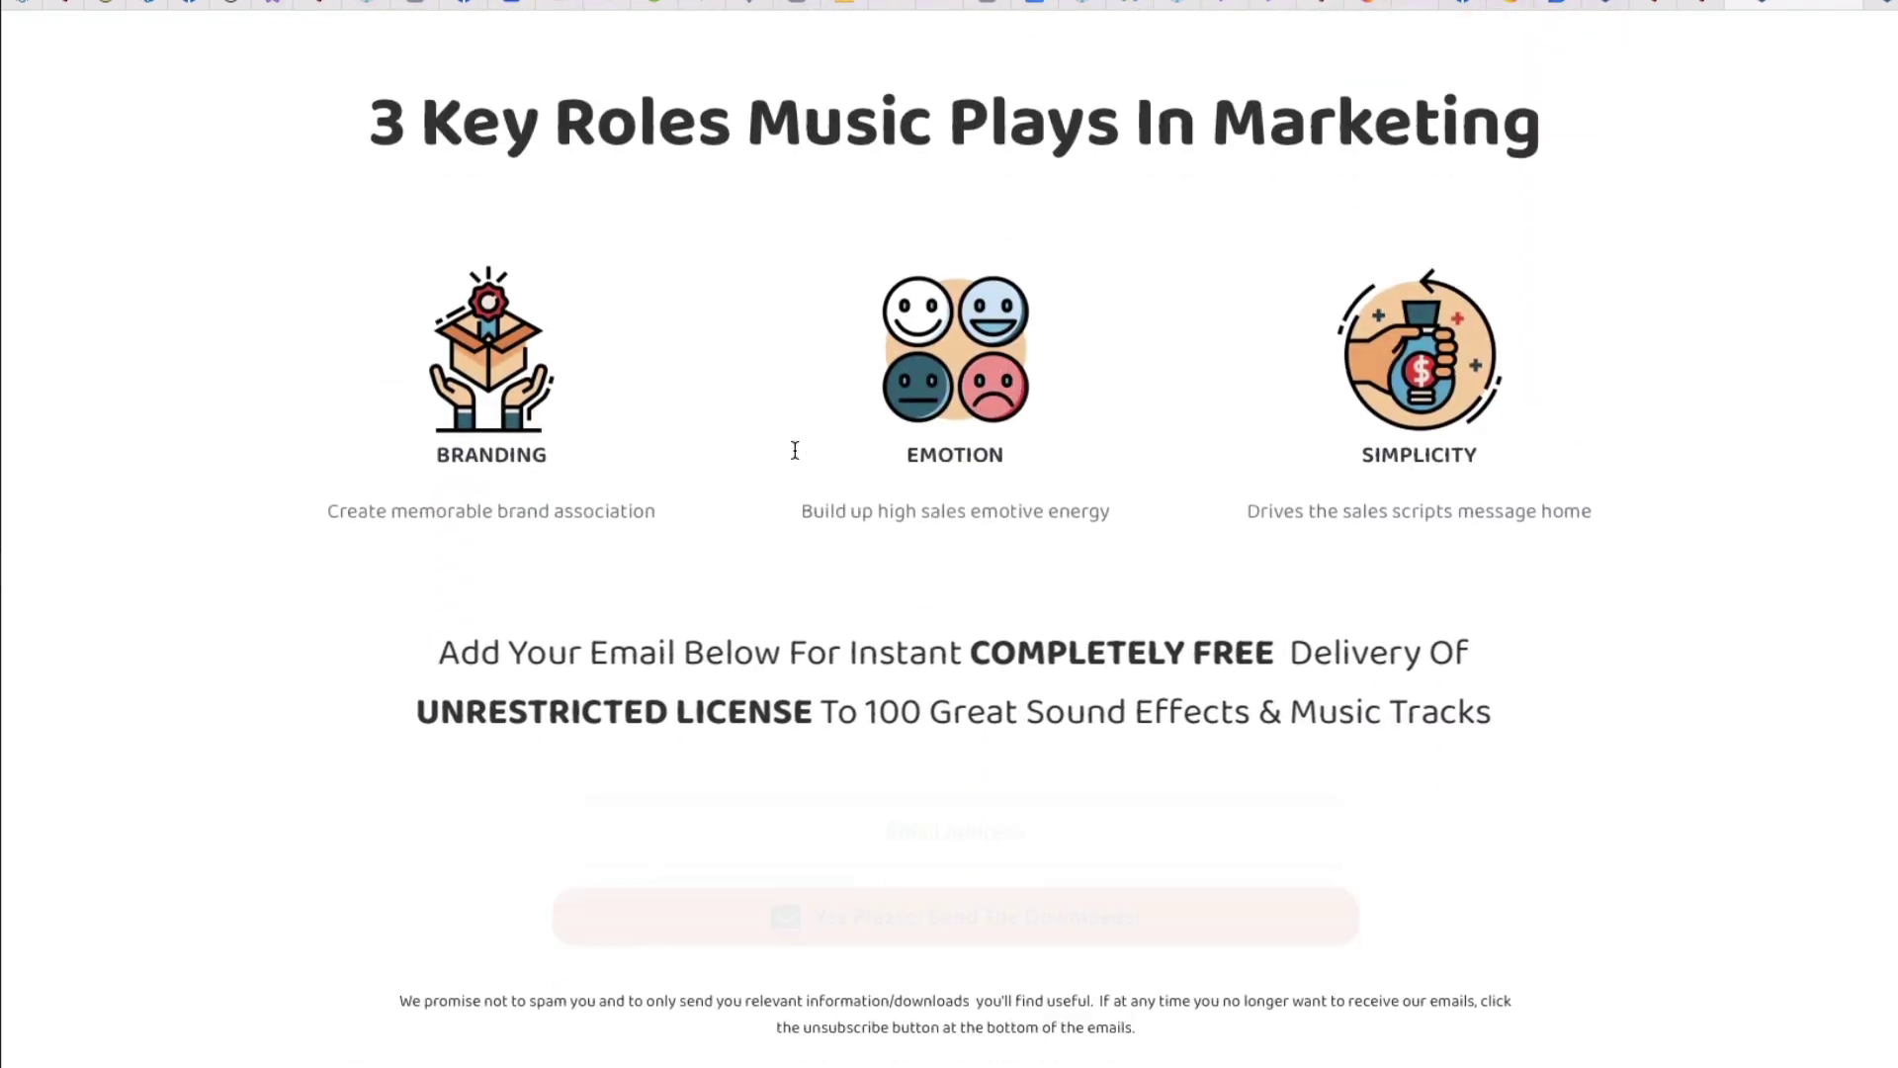
pyautogui.scroll(-20, 794, 451)
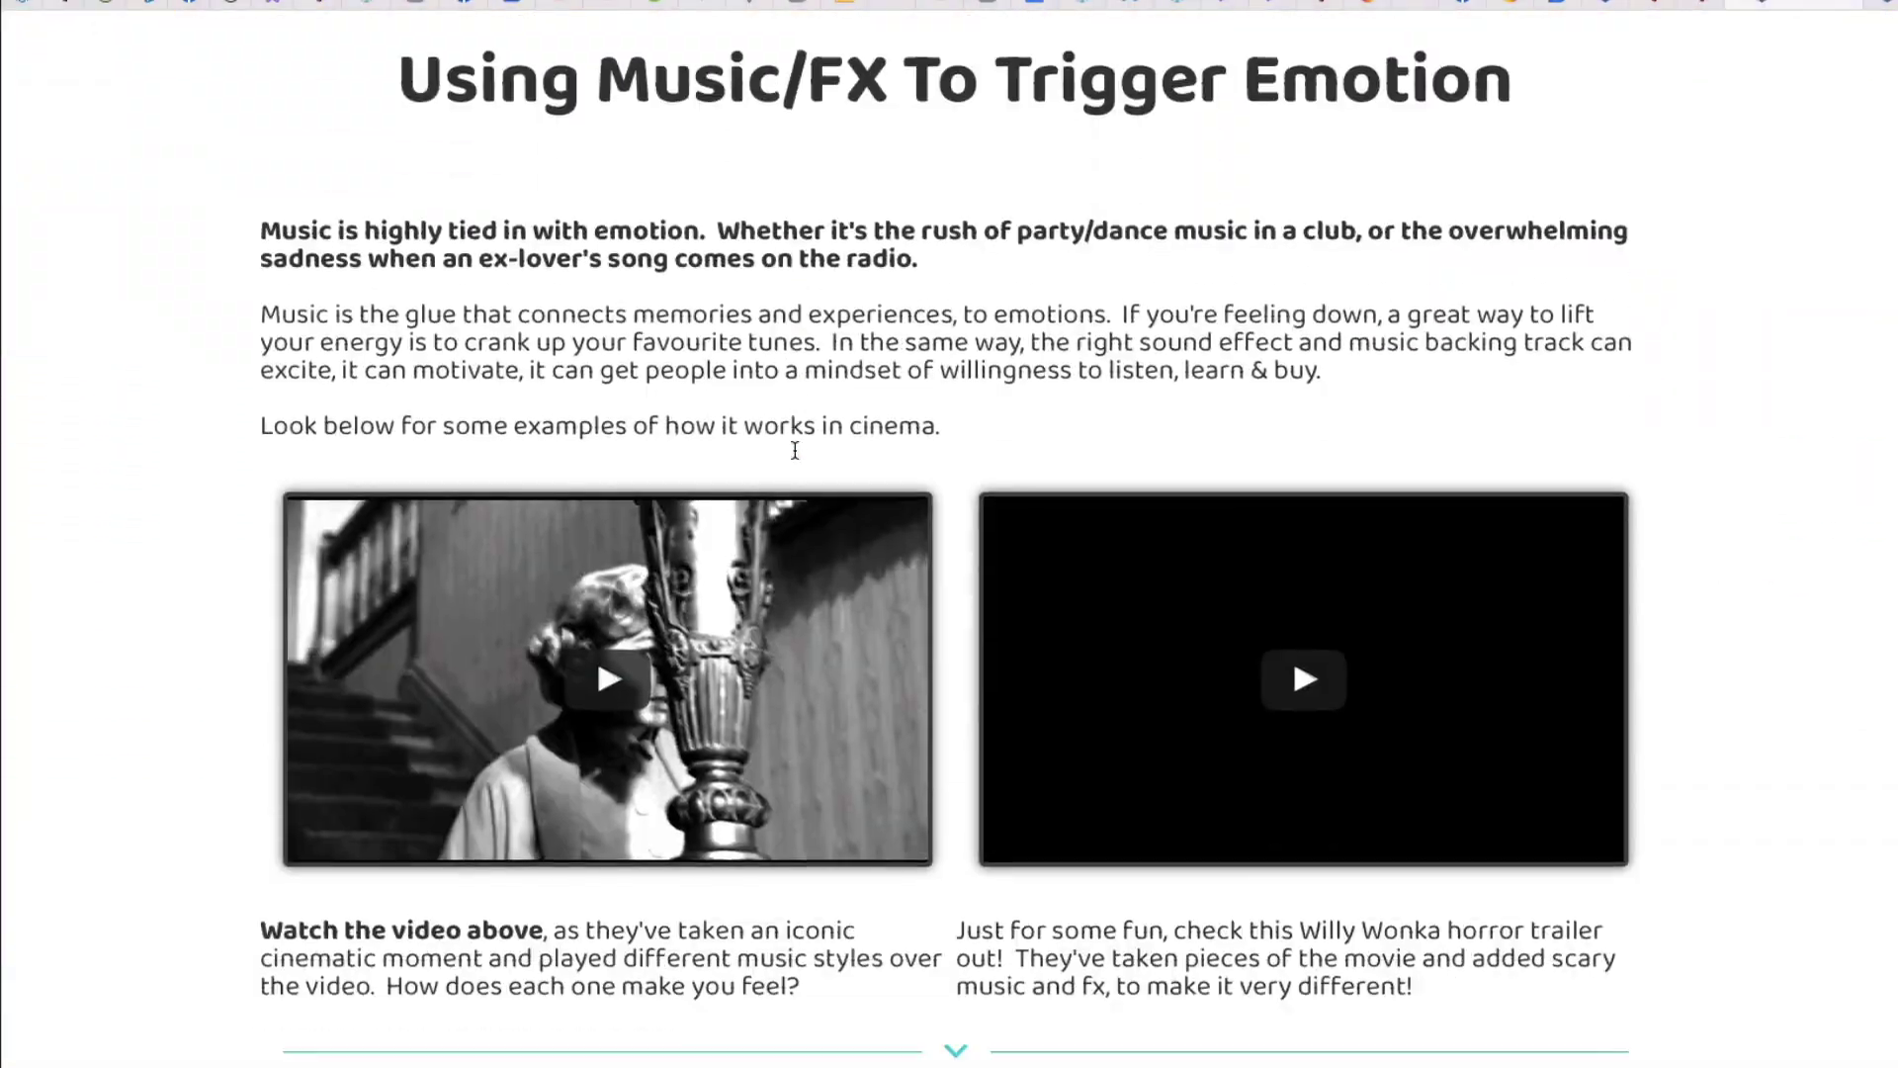
pyautogui.scroll(-20, 795, 450)
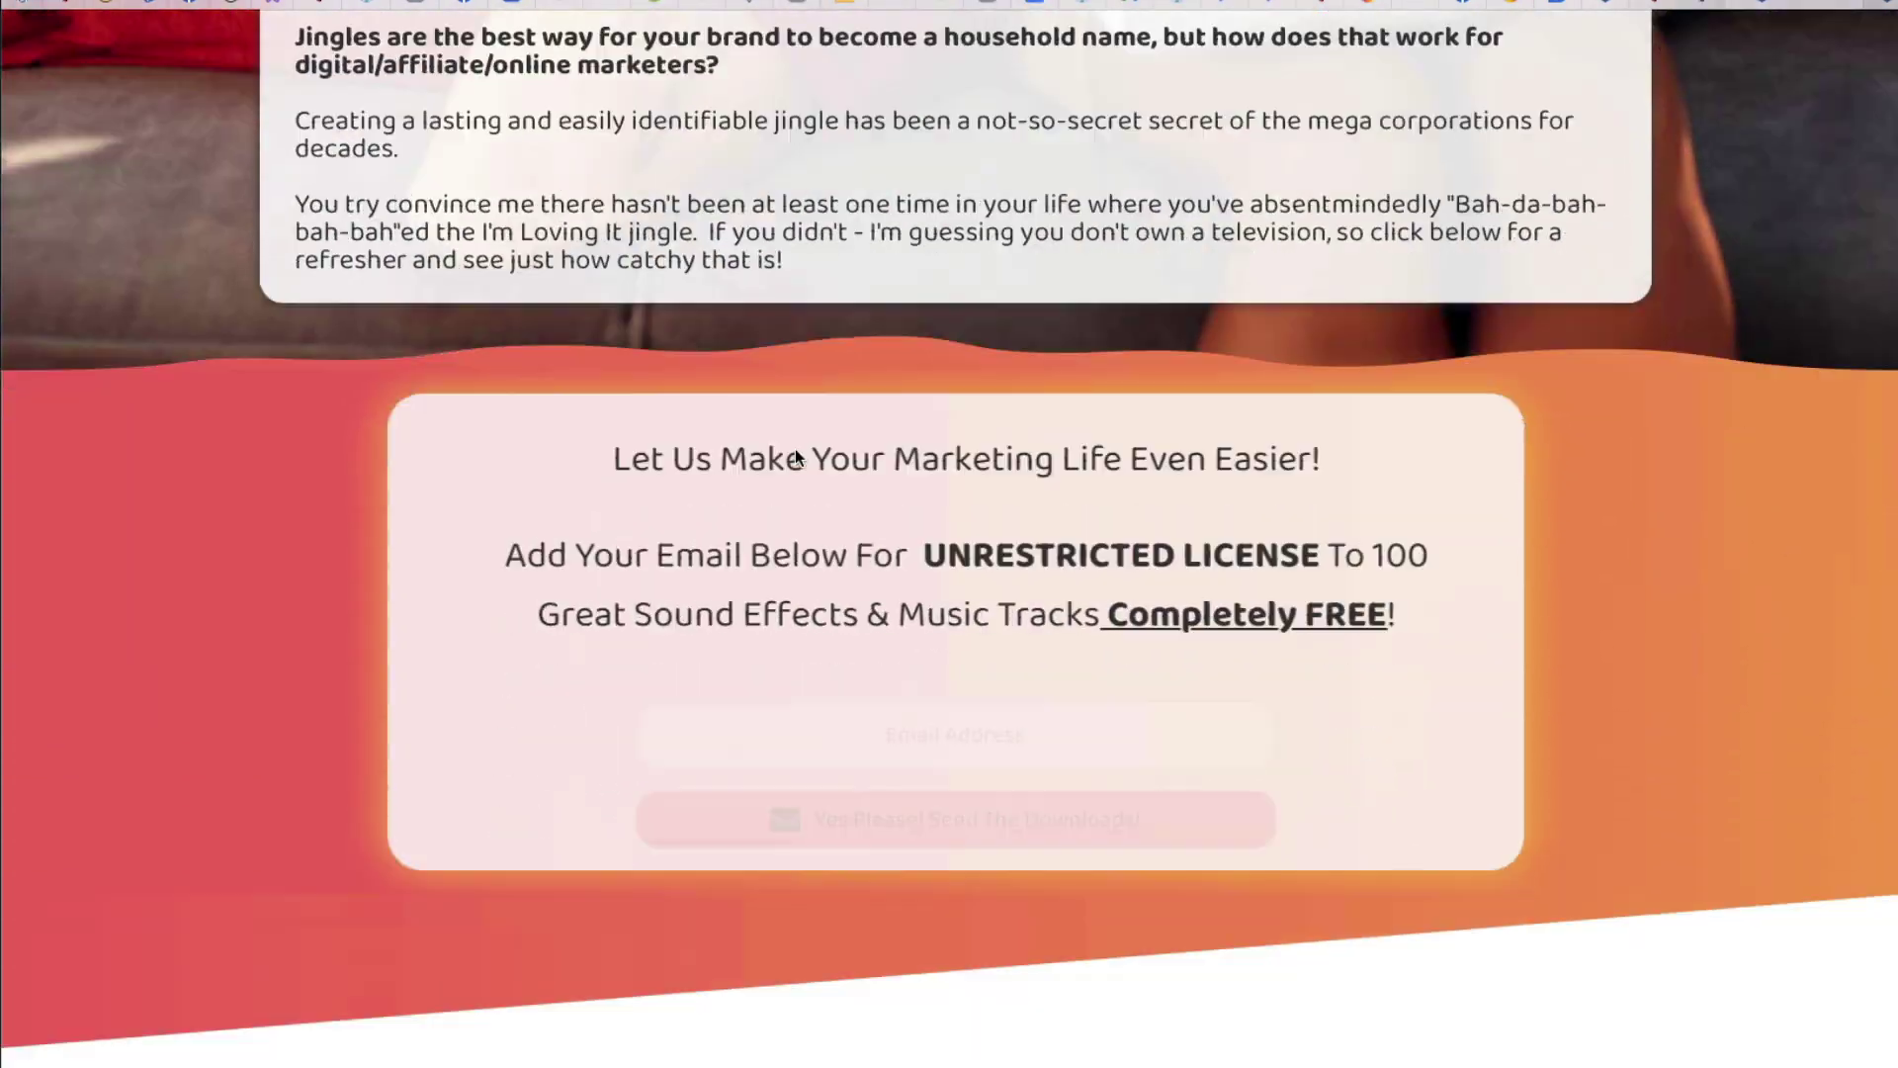
pyautogui.scroll(-12, 796, 451)
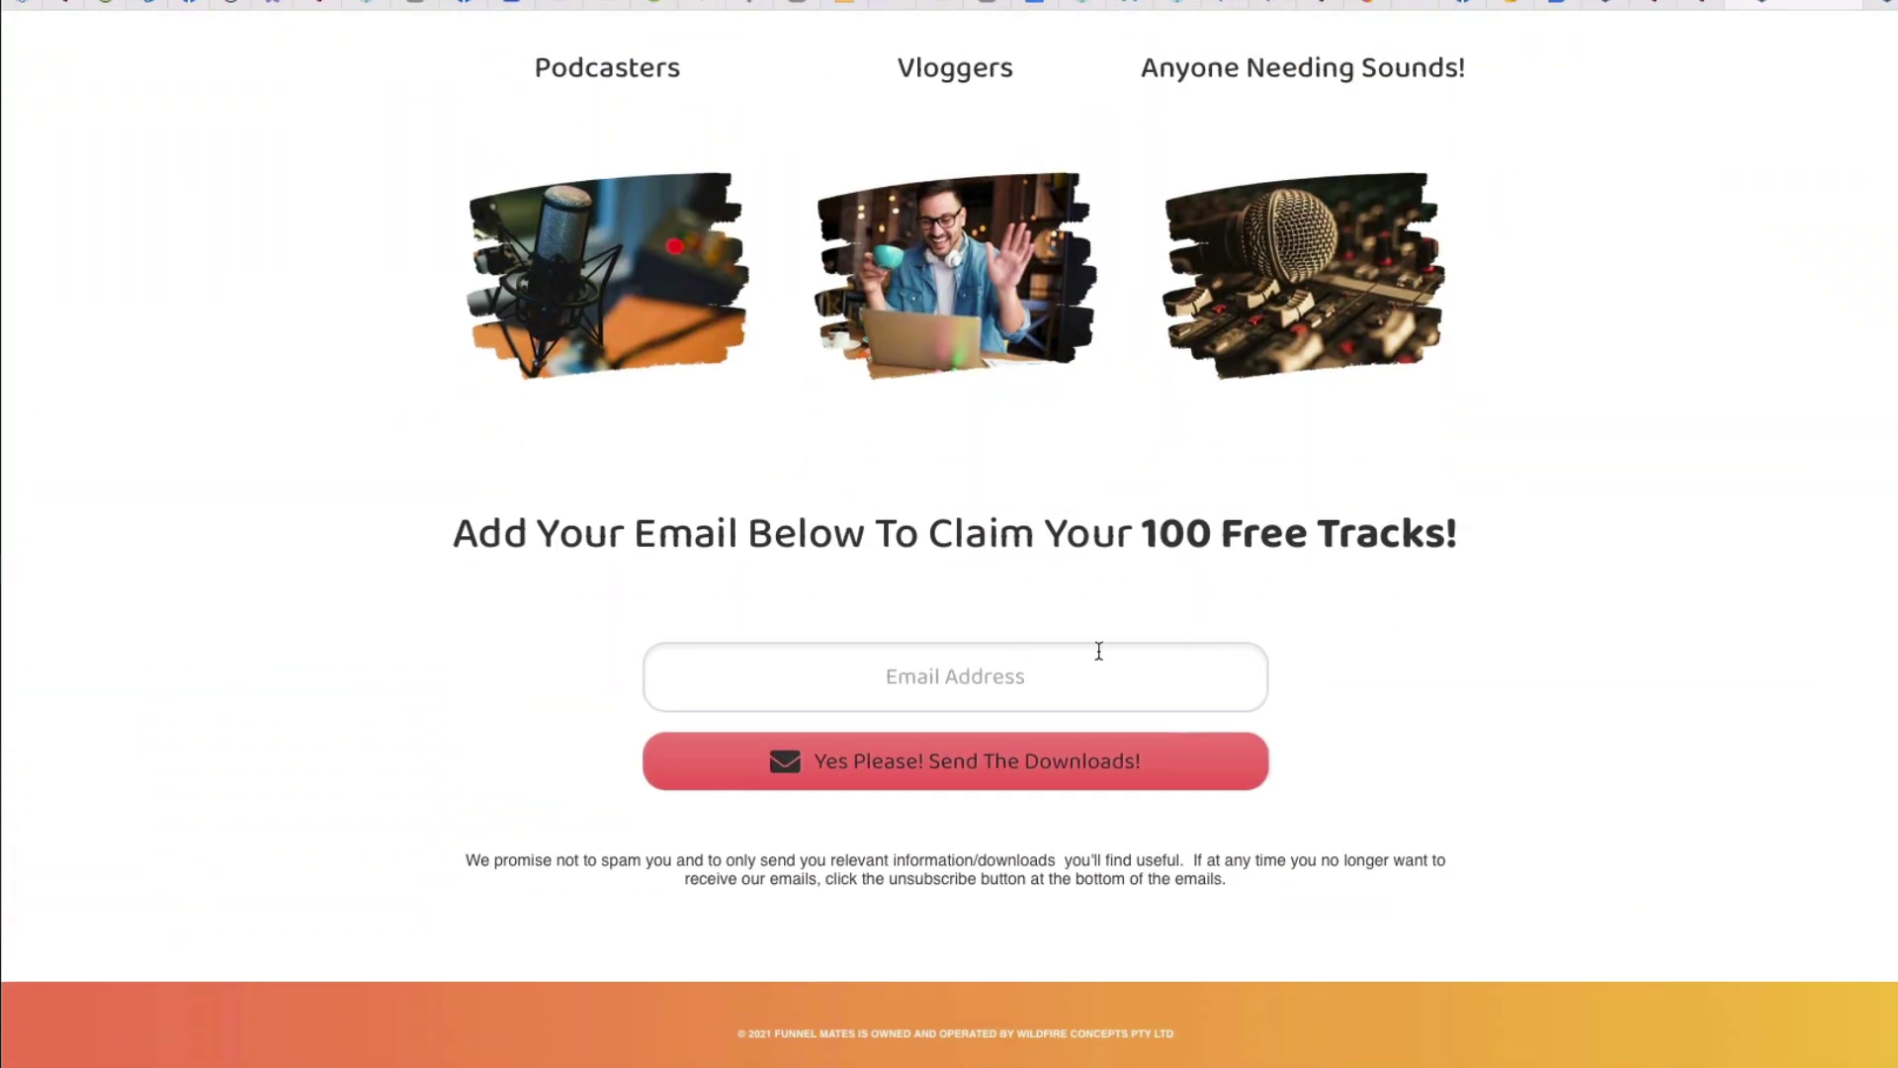
# Step: Check the email address field of the final opt-in form, and review the MinuteFX landing page back up to its headline
pyautogui.click(1033, 678)
pyautogui.click(1340, 791)
pyautogui.scroll(3, 969, 552)
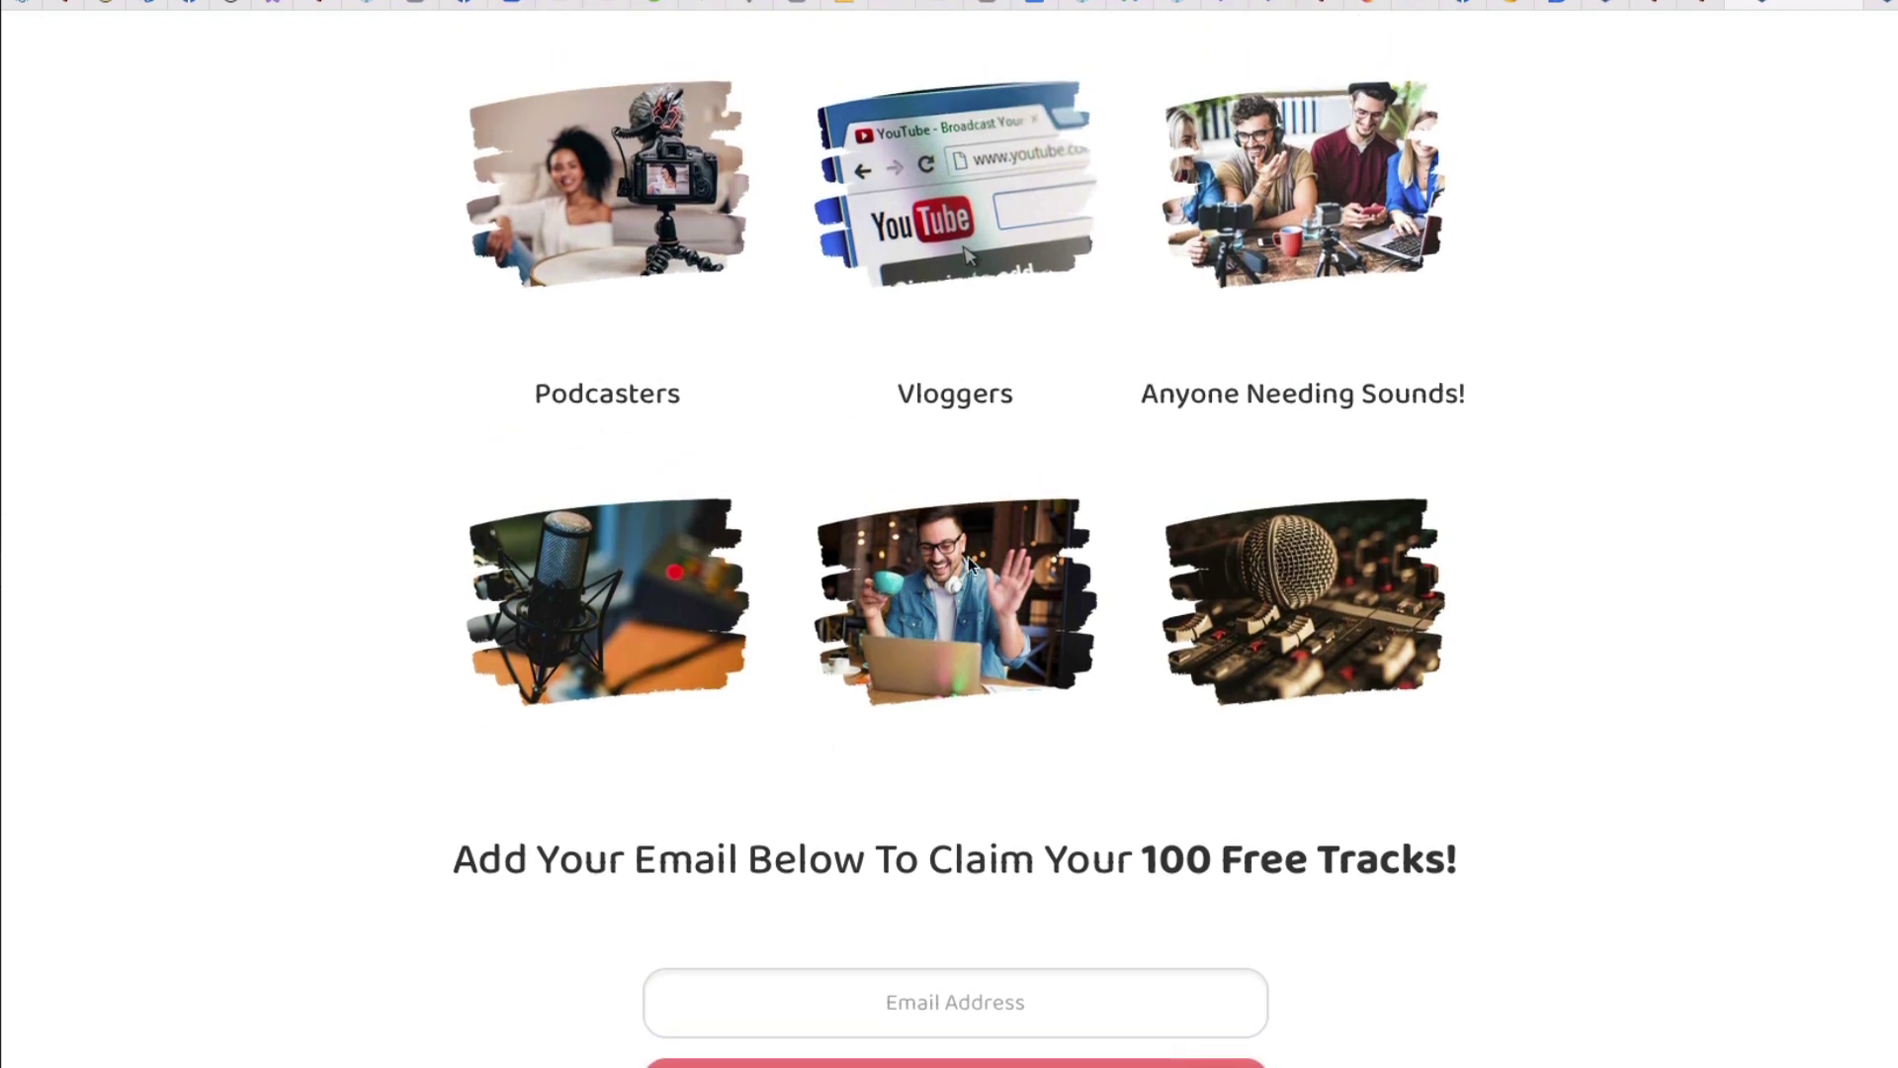
pyautogui.scroll(10, 969, 556)
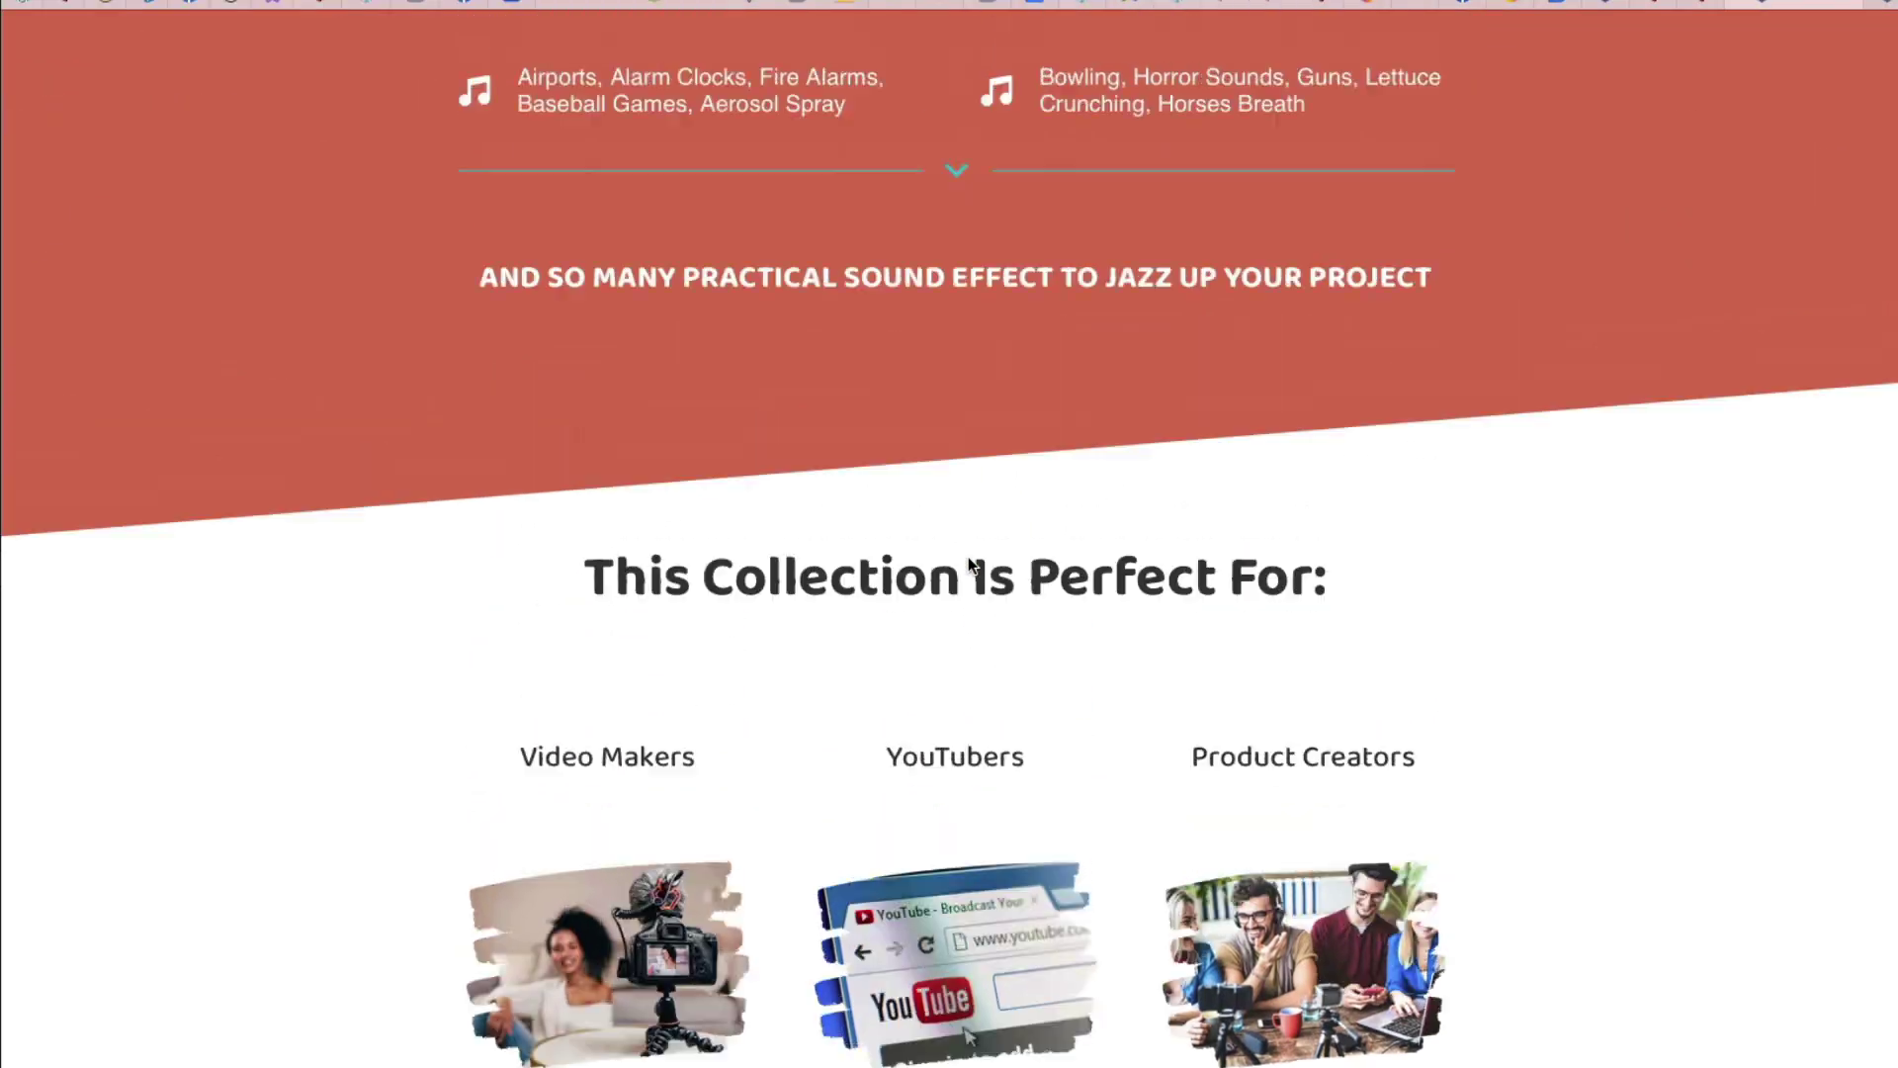
pyautogui.scroll(20, 969, 555)
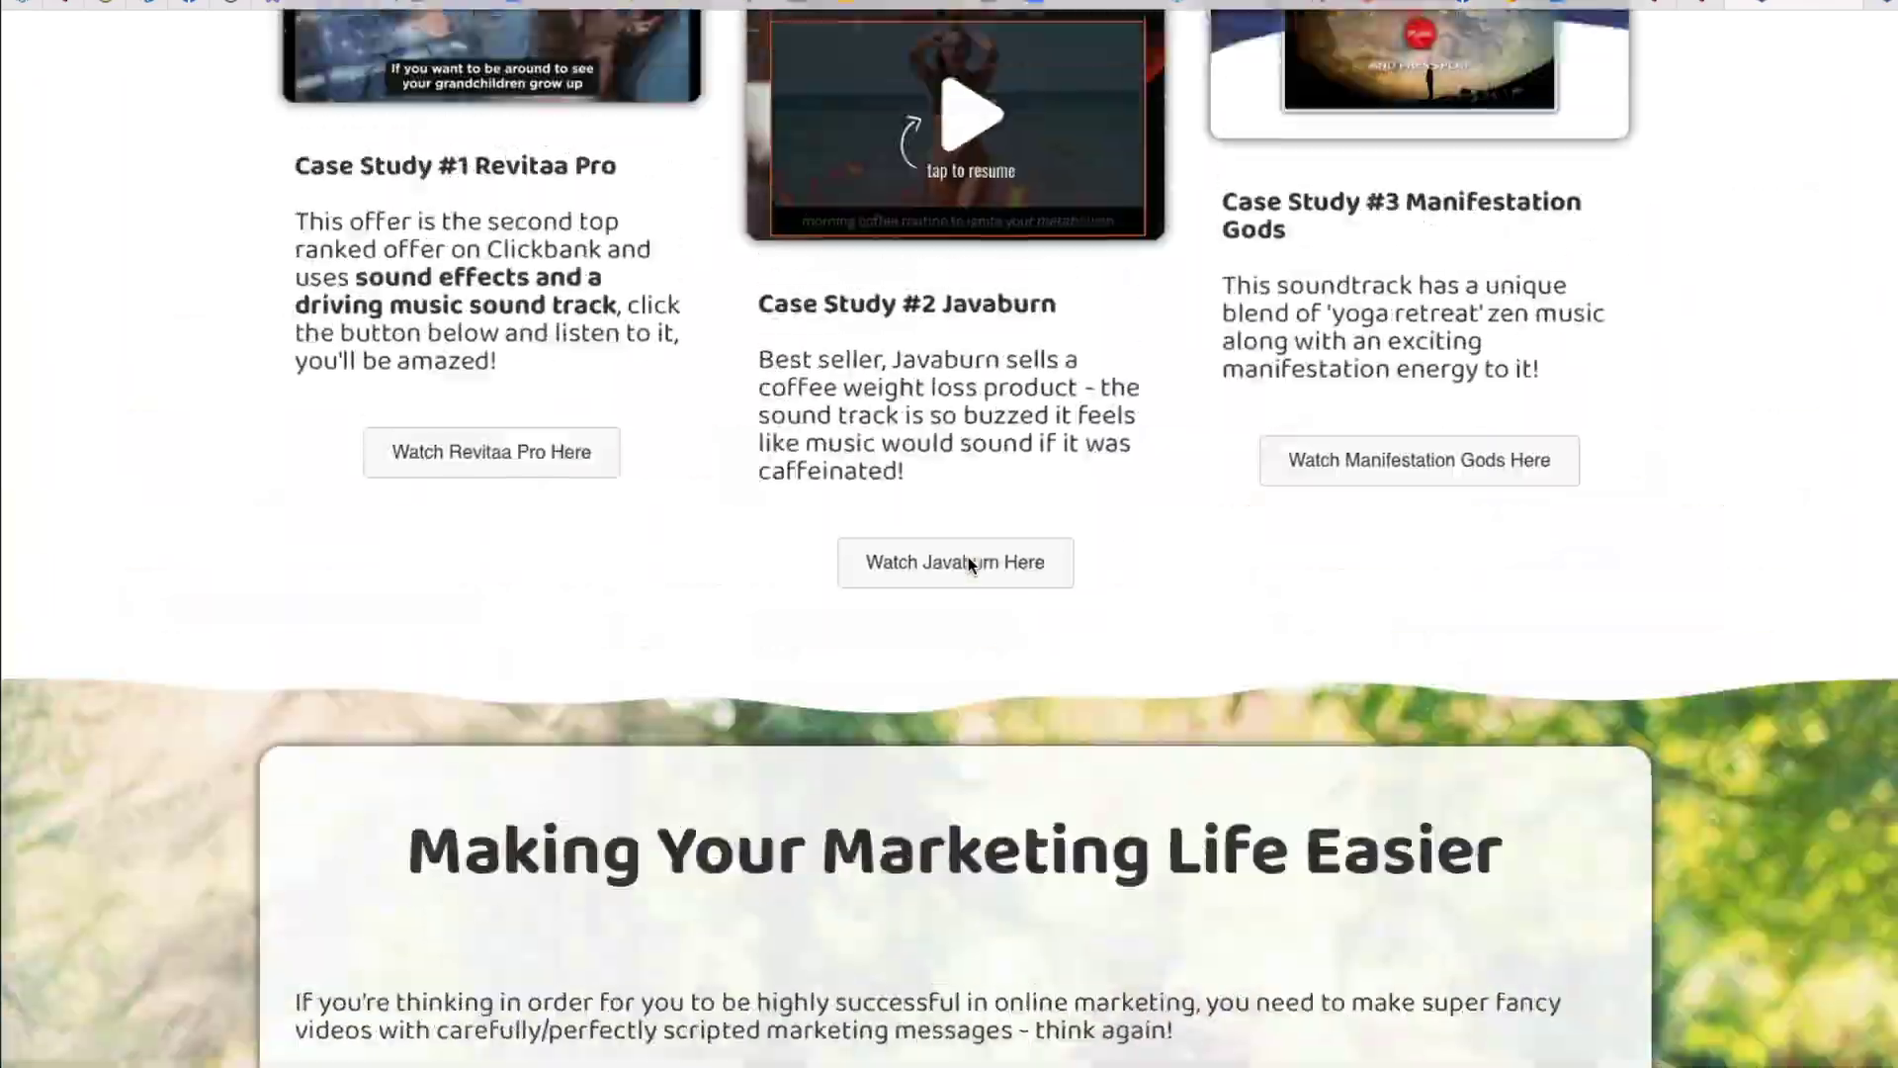
pyautogui.scroll(20, 969, 564)
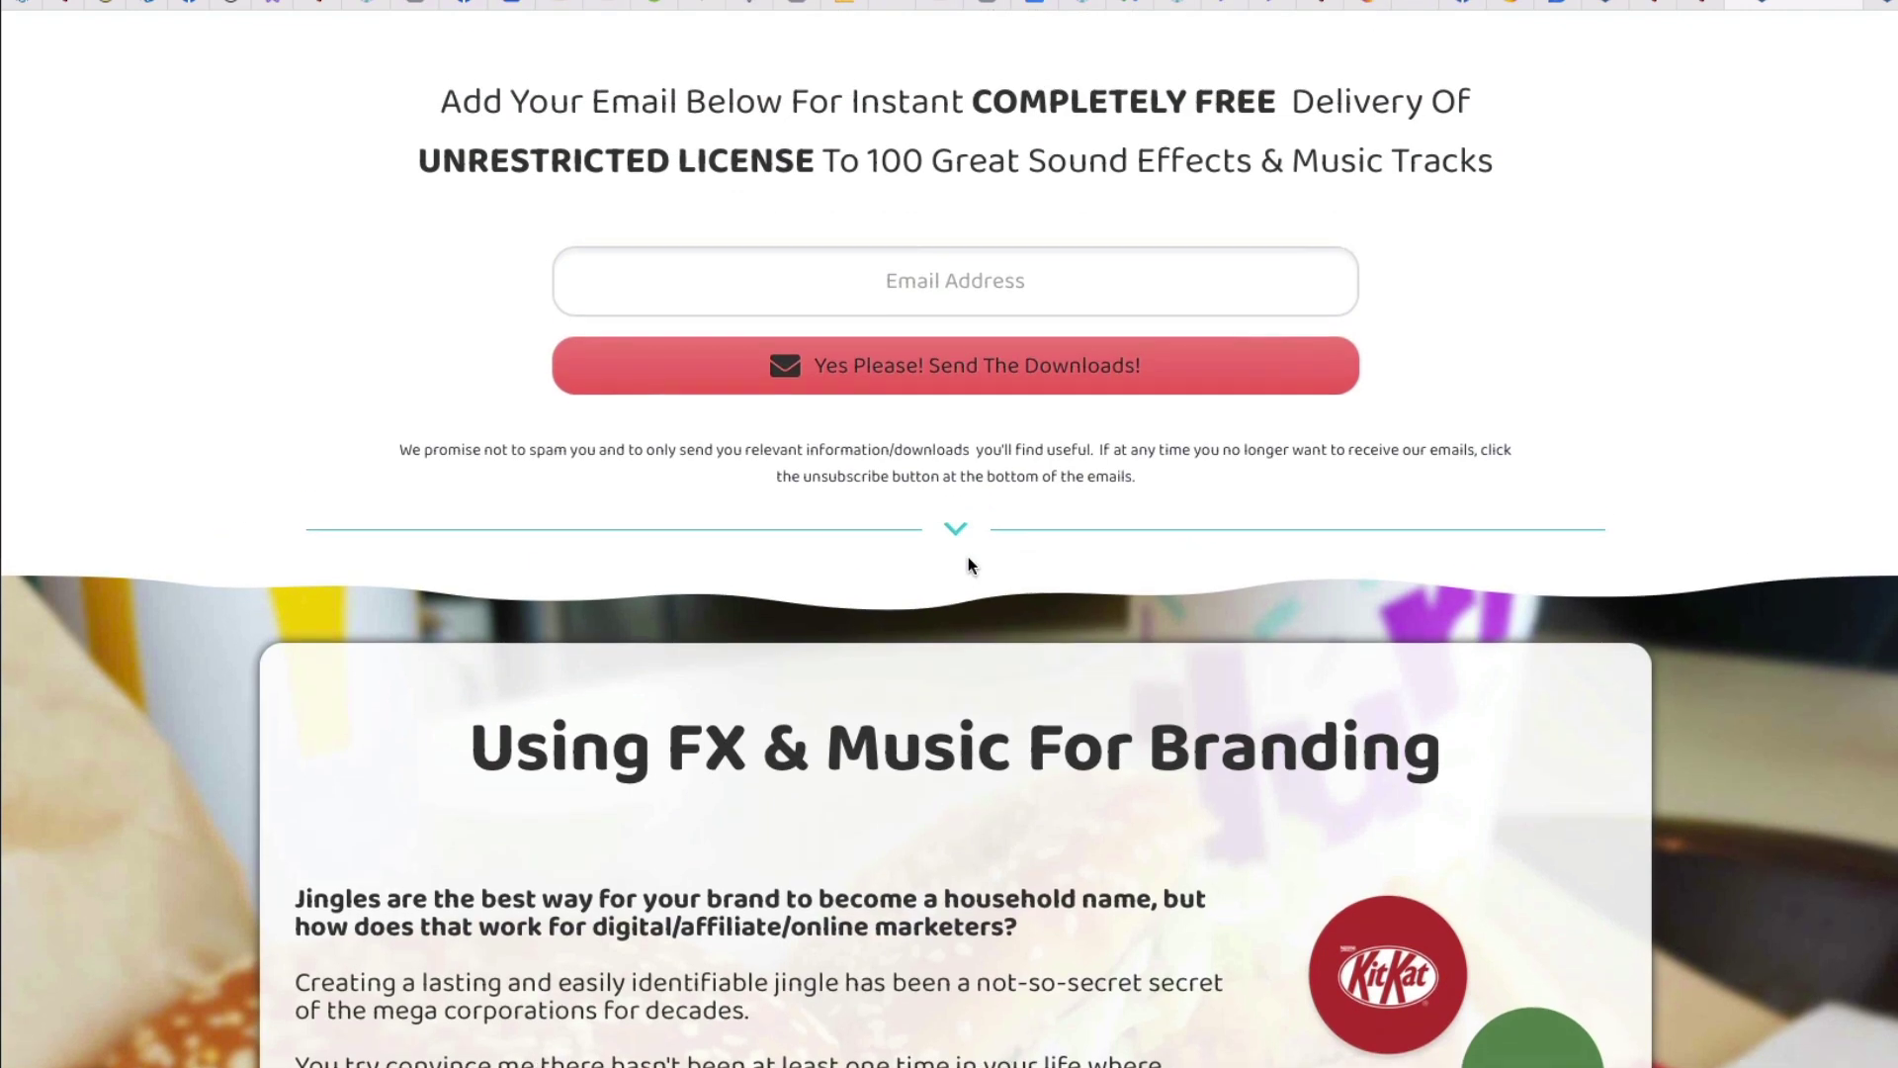
pyautogui.scroll(2, 969, 563)
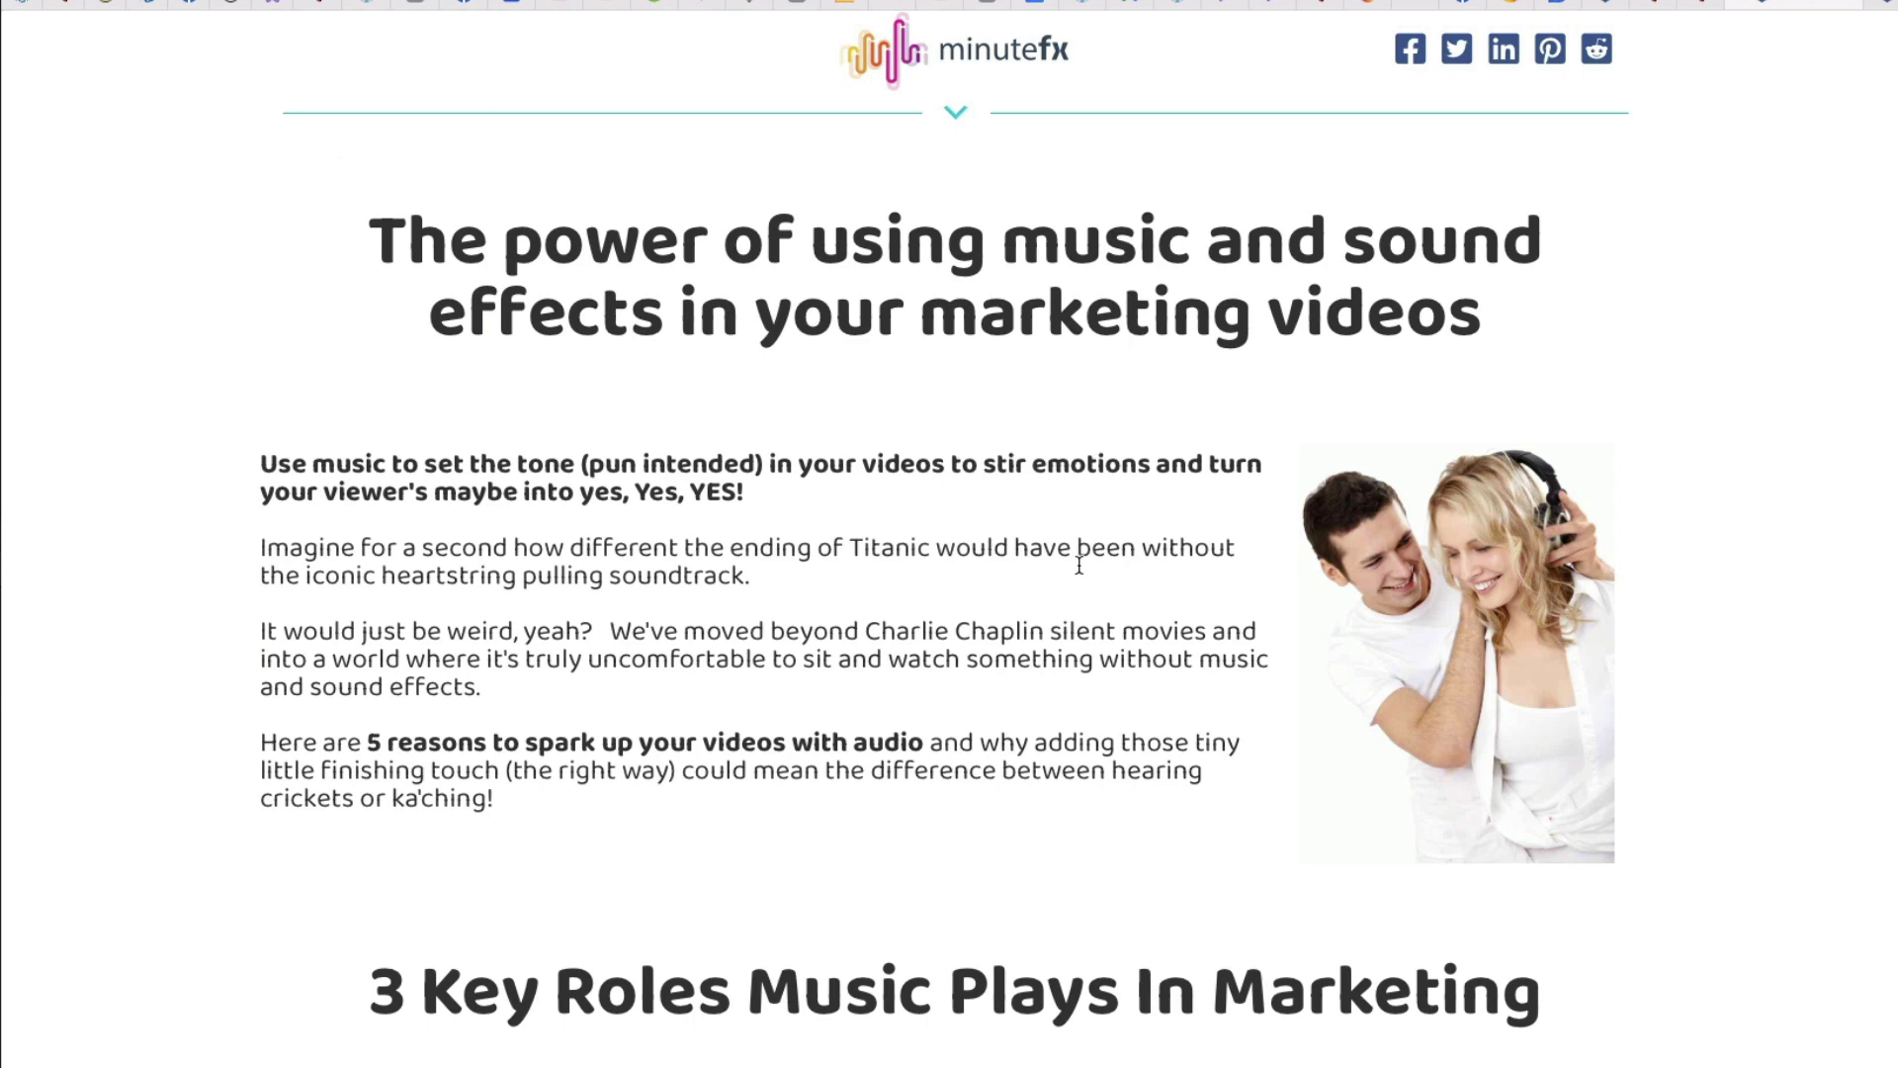
pyautogui.scroll(-1, 1078, 565)
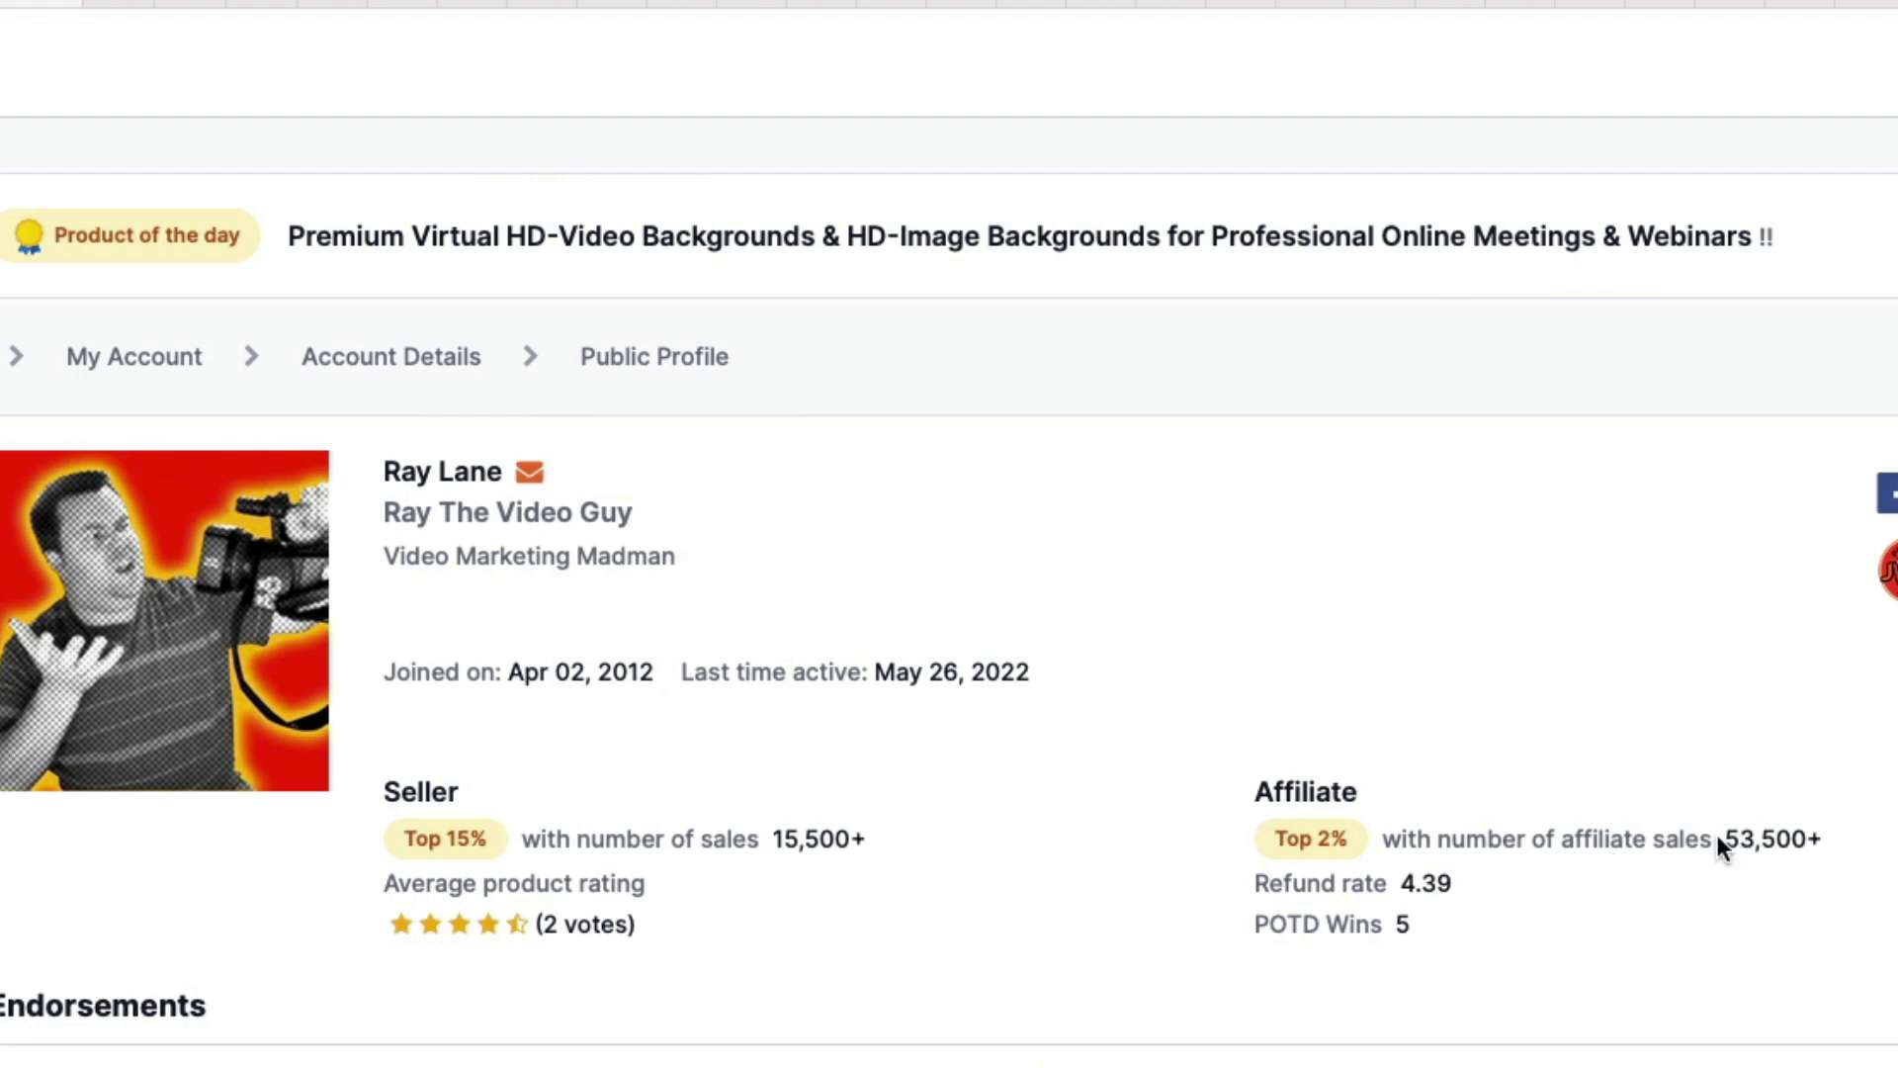
# Step: Highlight the number of affiliate sales on the JVZoo public profile
pyautogui.moveTo(1718, 838); pyautogui.dragTo(1806, 838)
pyautogui.scroll(-1, 1764, 692)
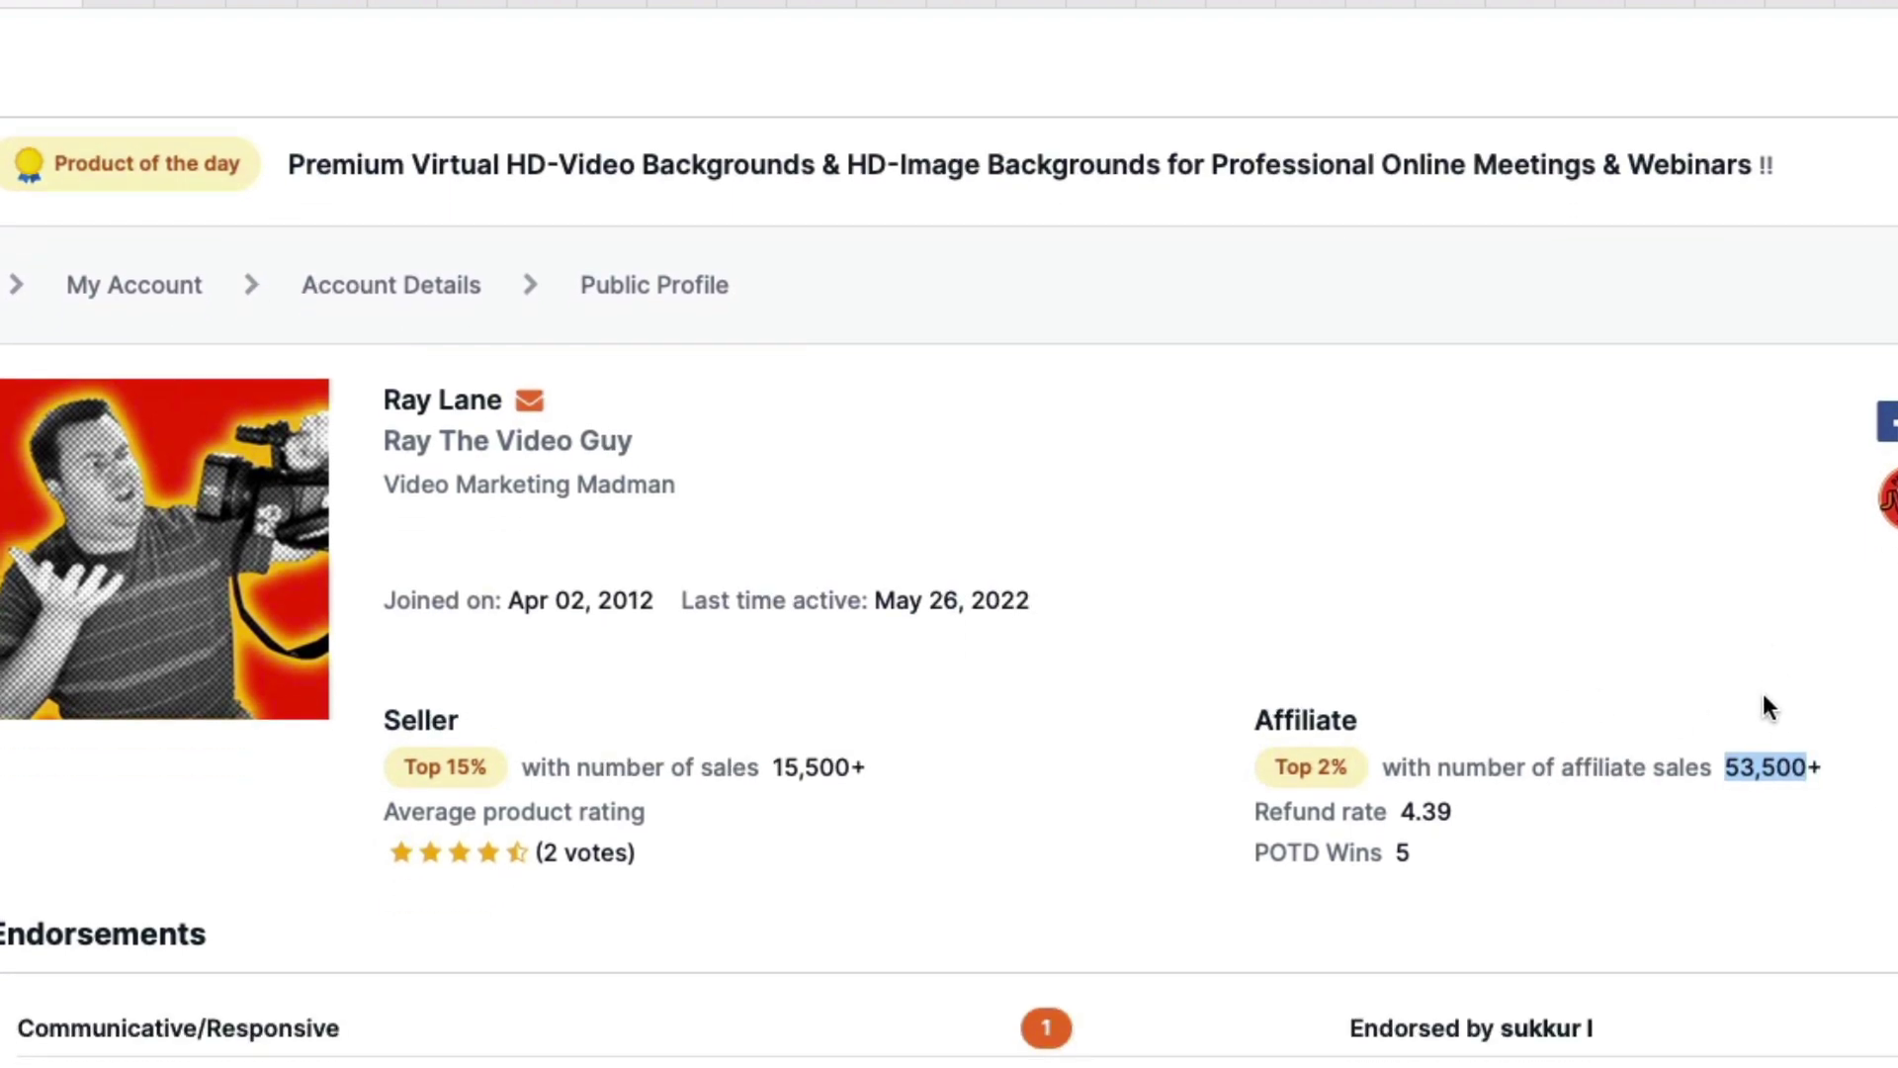
pyautogui.scroll(1, 1764, 692)
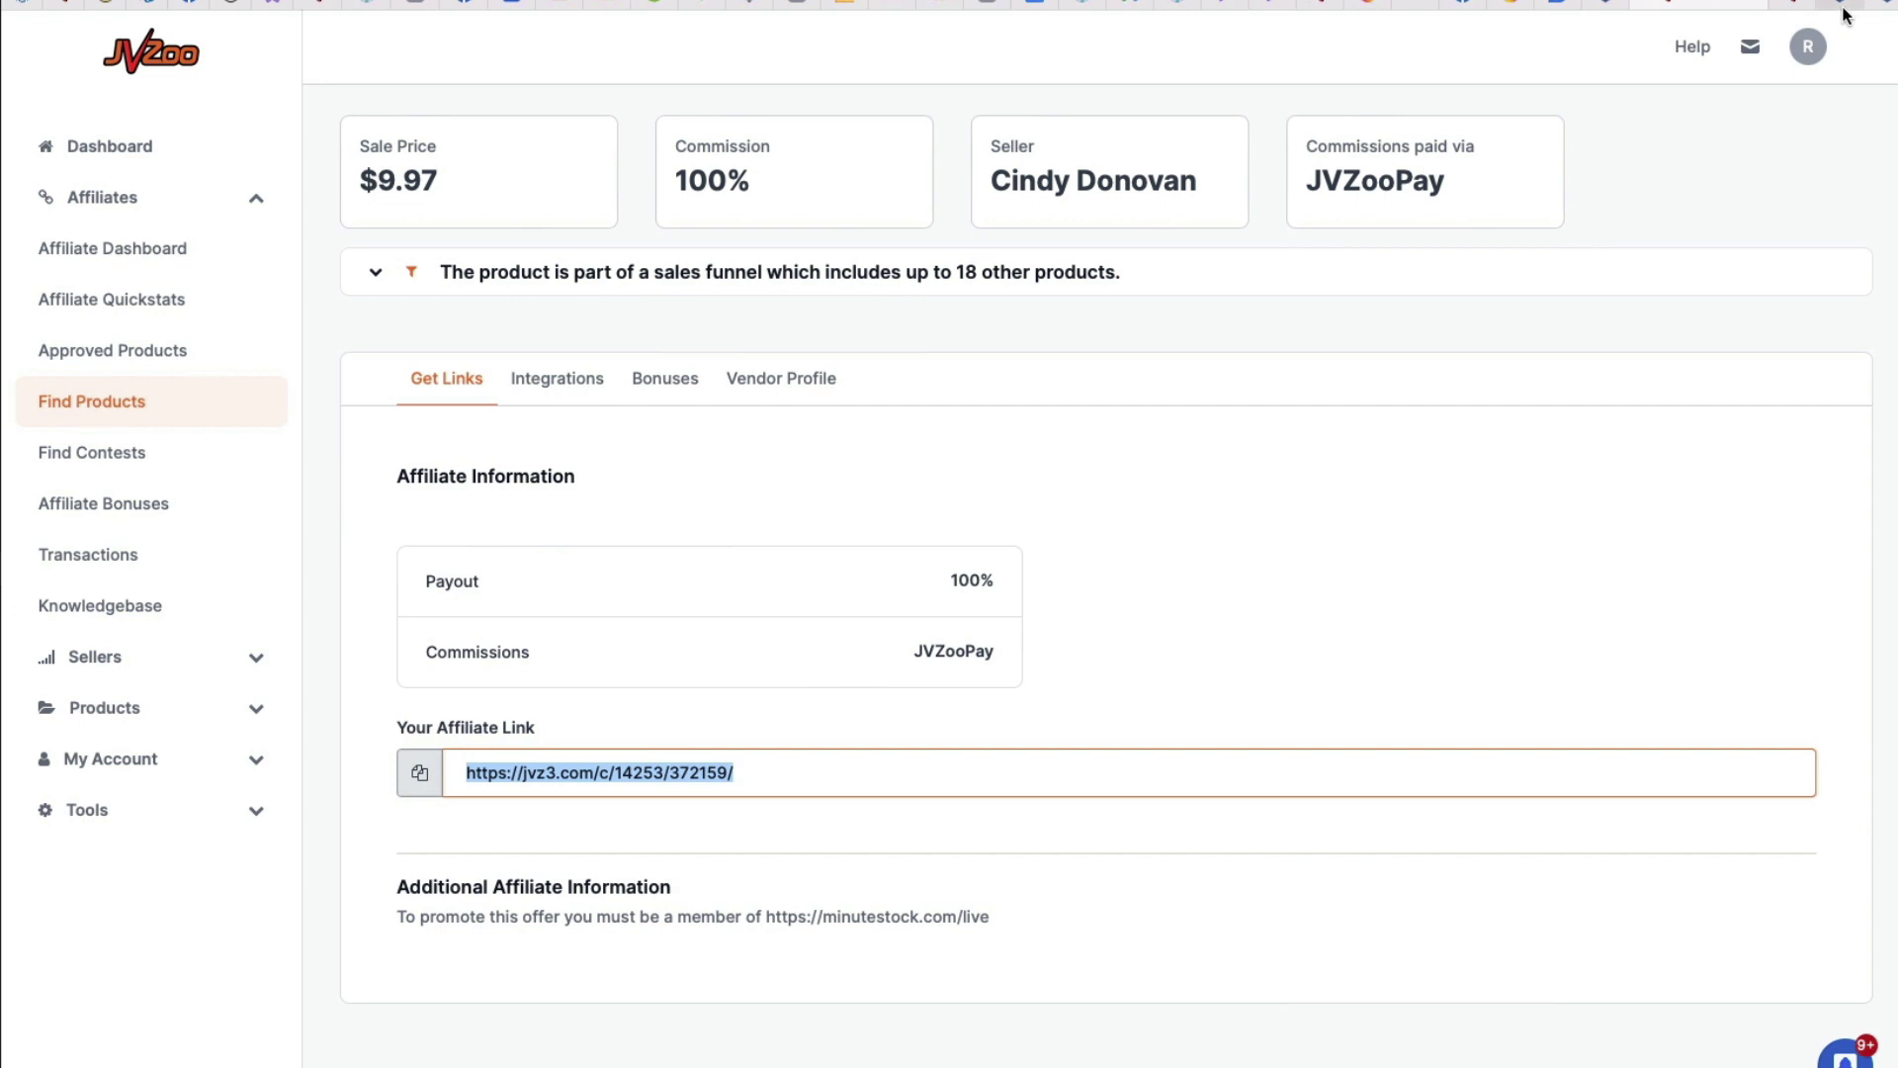
# Step: Return to the MinuteFX landing page and review the funnel link and traffic toolkit in the FunnelMates funnels list
pyautogui.click(1832, 20)
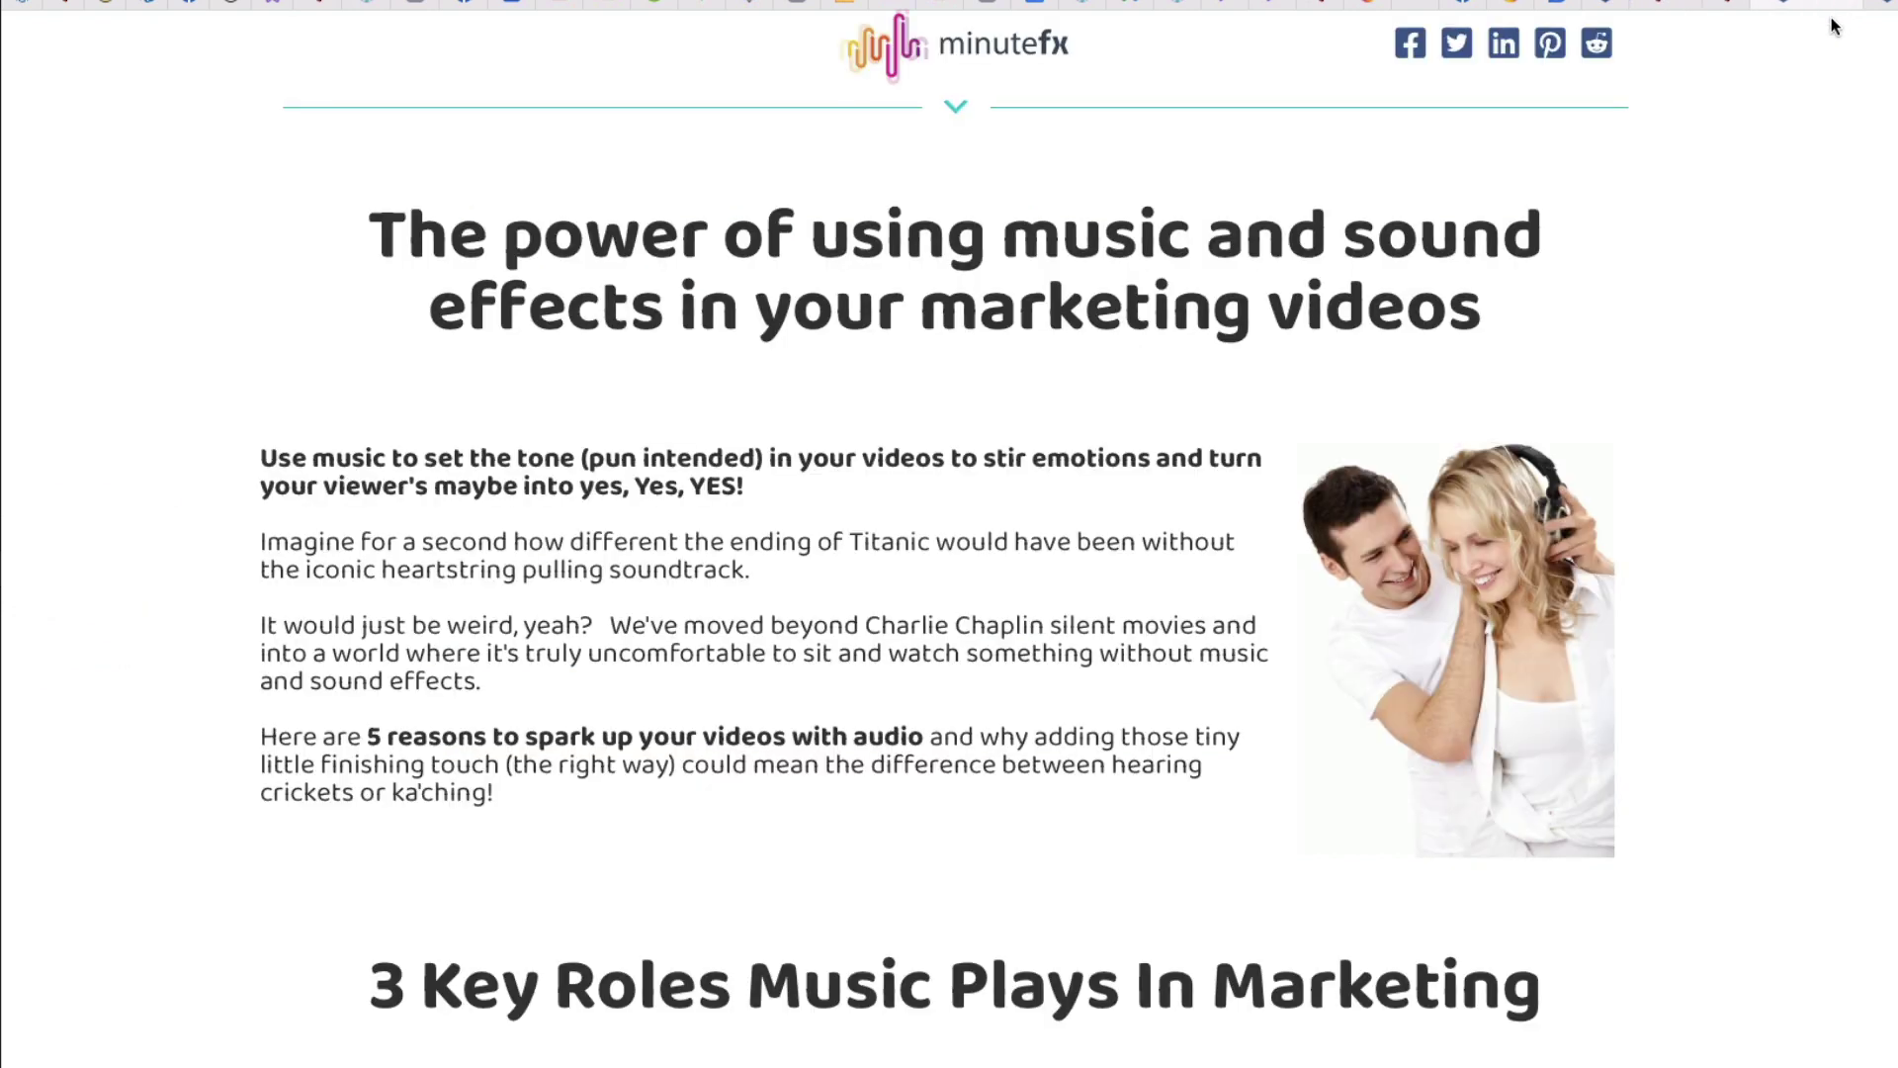
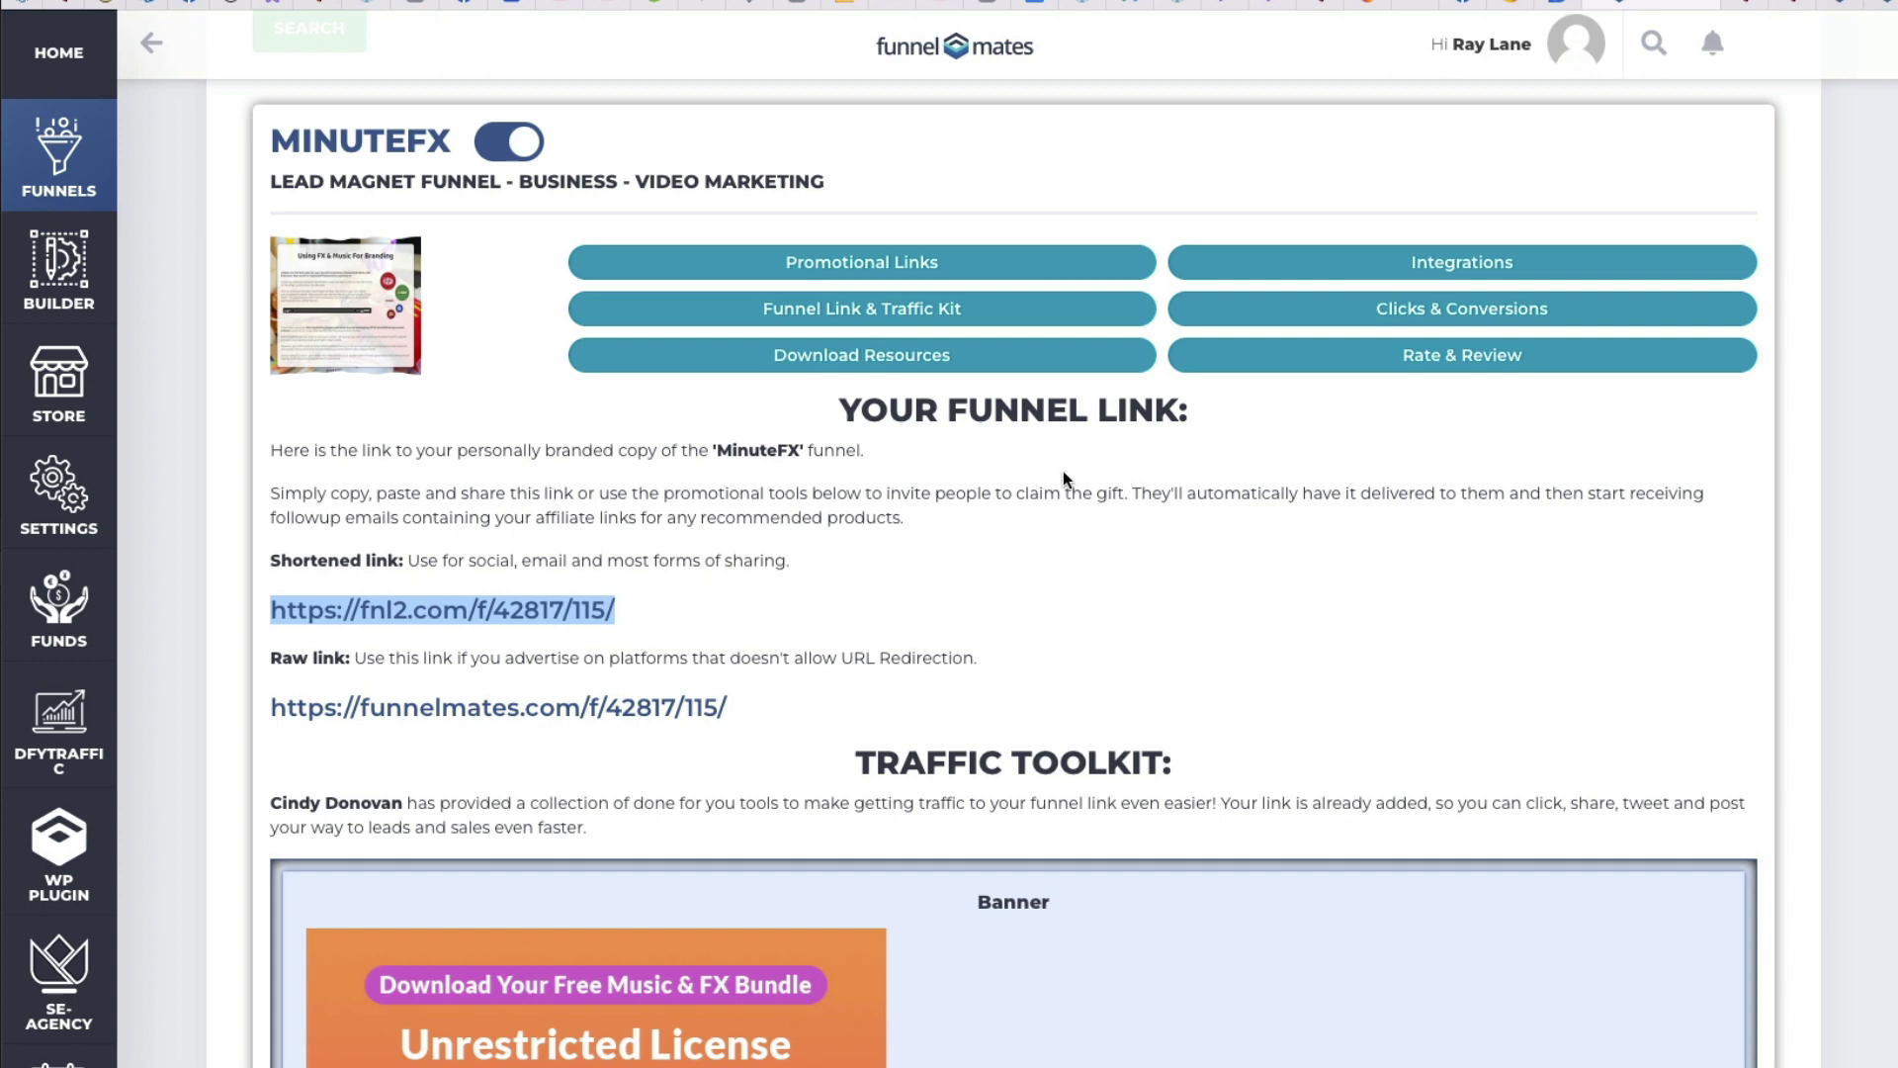
pyautogui.scroll(-4, 1052, 484)
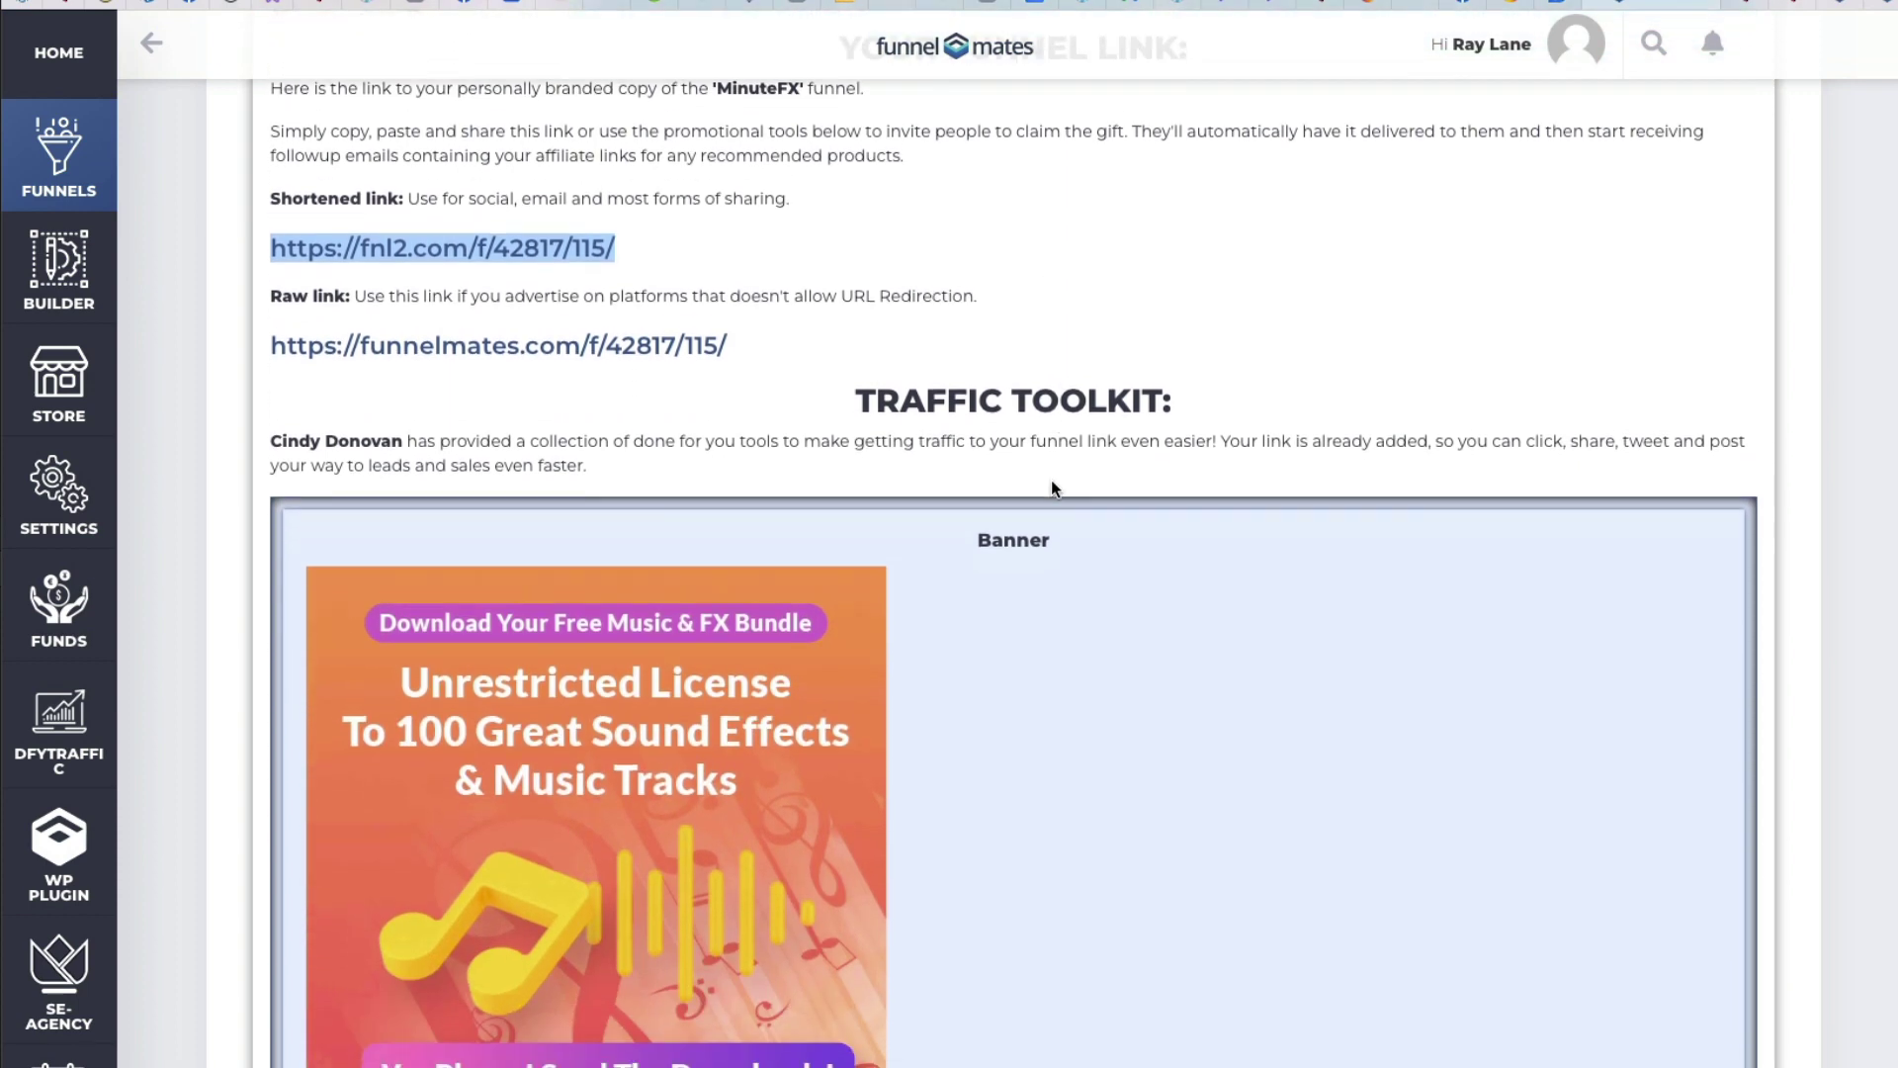
pyautogui.scroll(-1, 1052, 481)
pyautogui.scroll(9, 1052, 480)
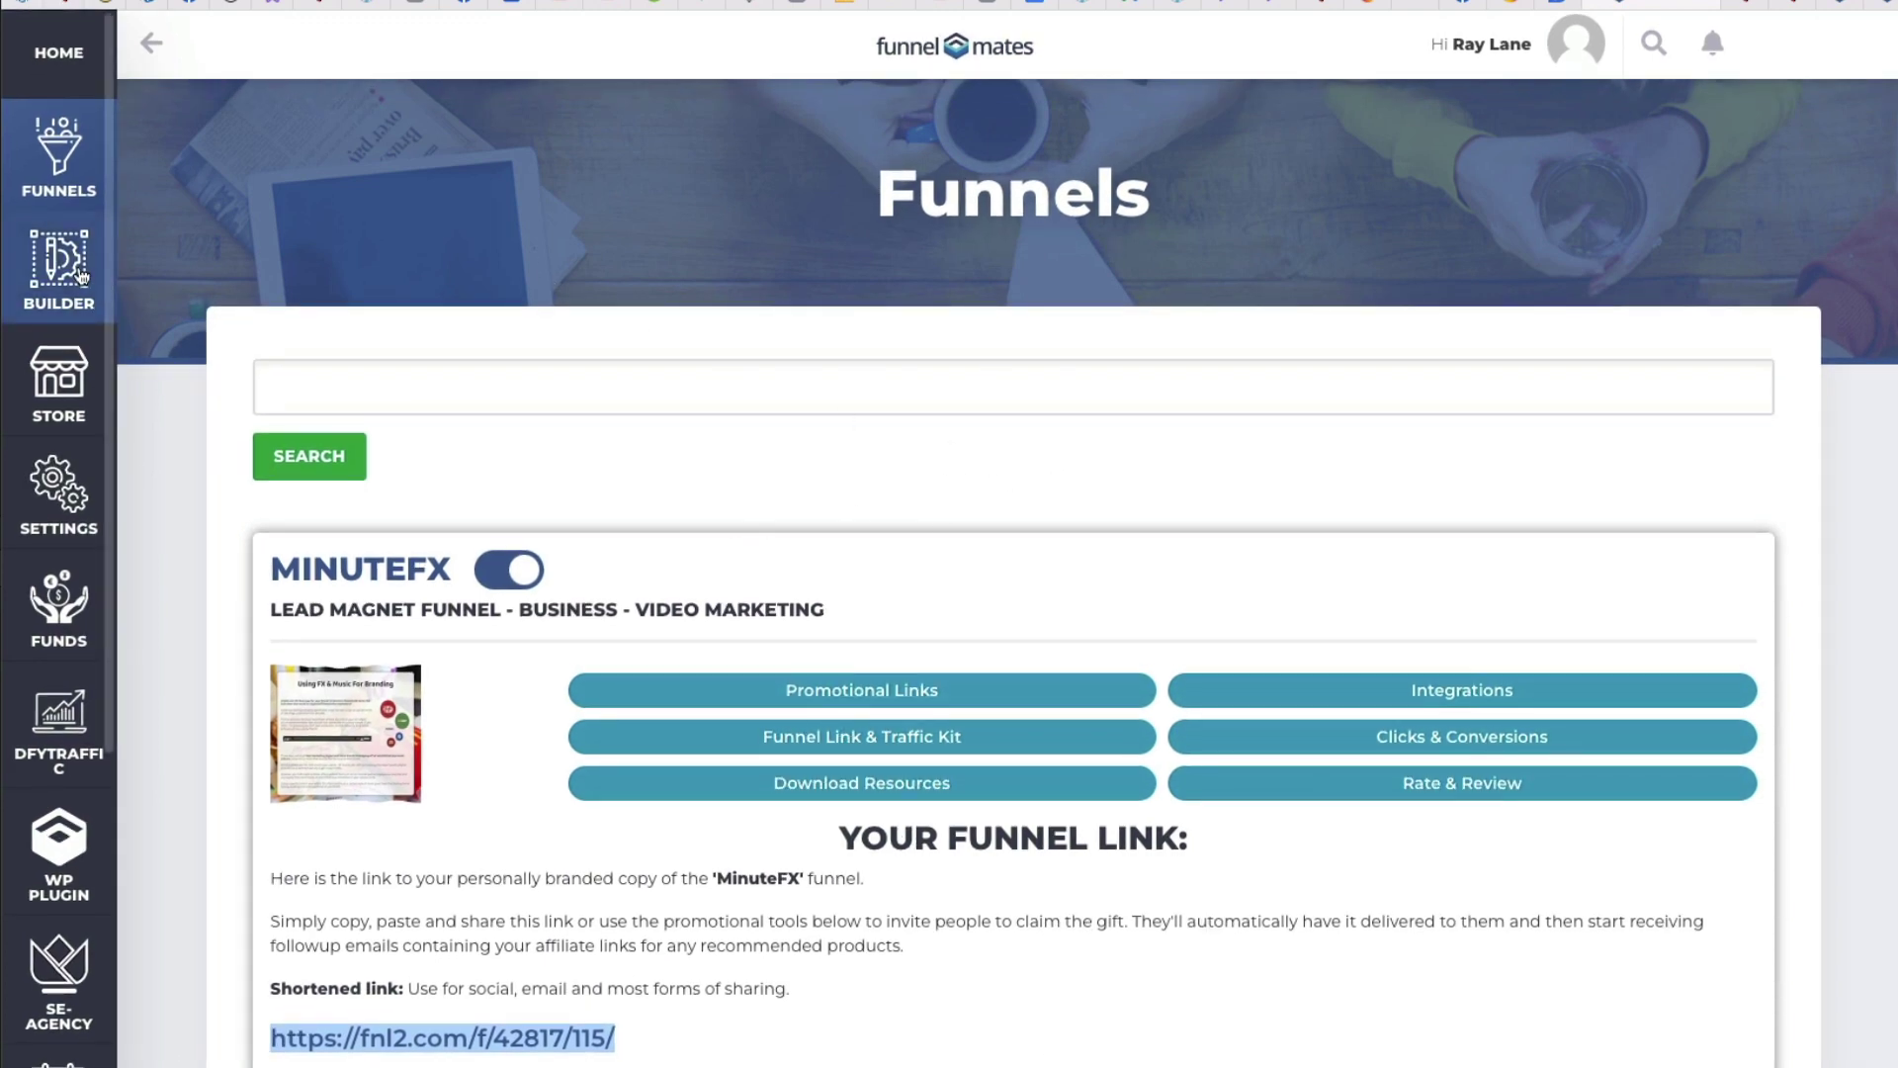
# Step: Open the FunnelMates builder and look through the lead magnet, video, webinar, review, quiz and social funnel types
pyautogui.click(73, 263)
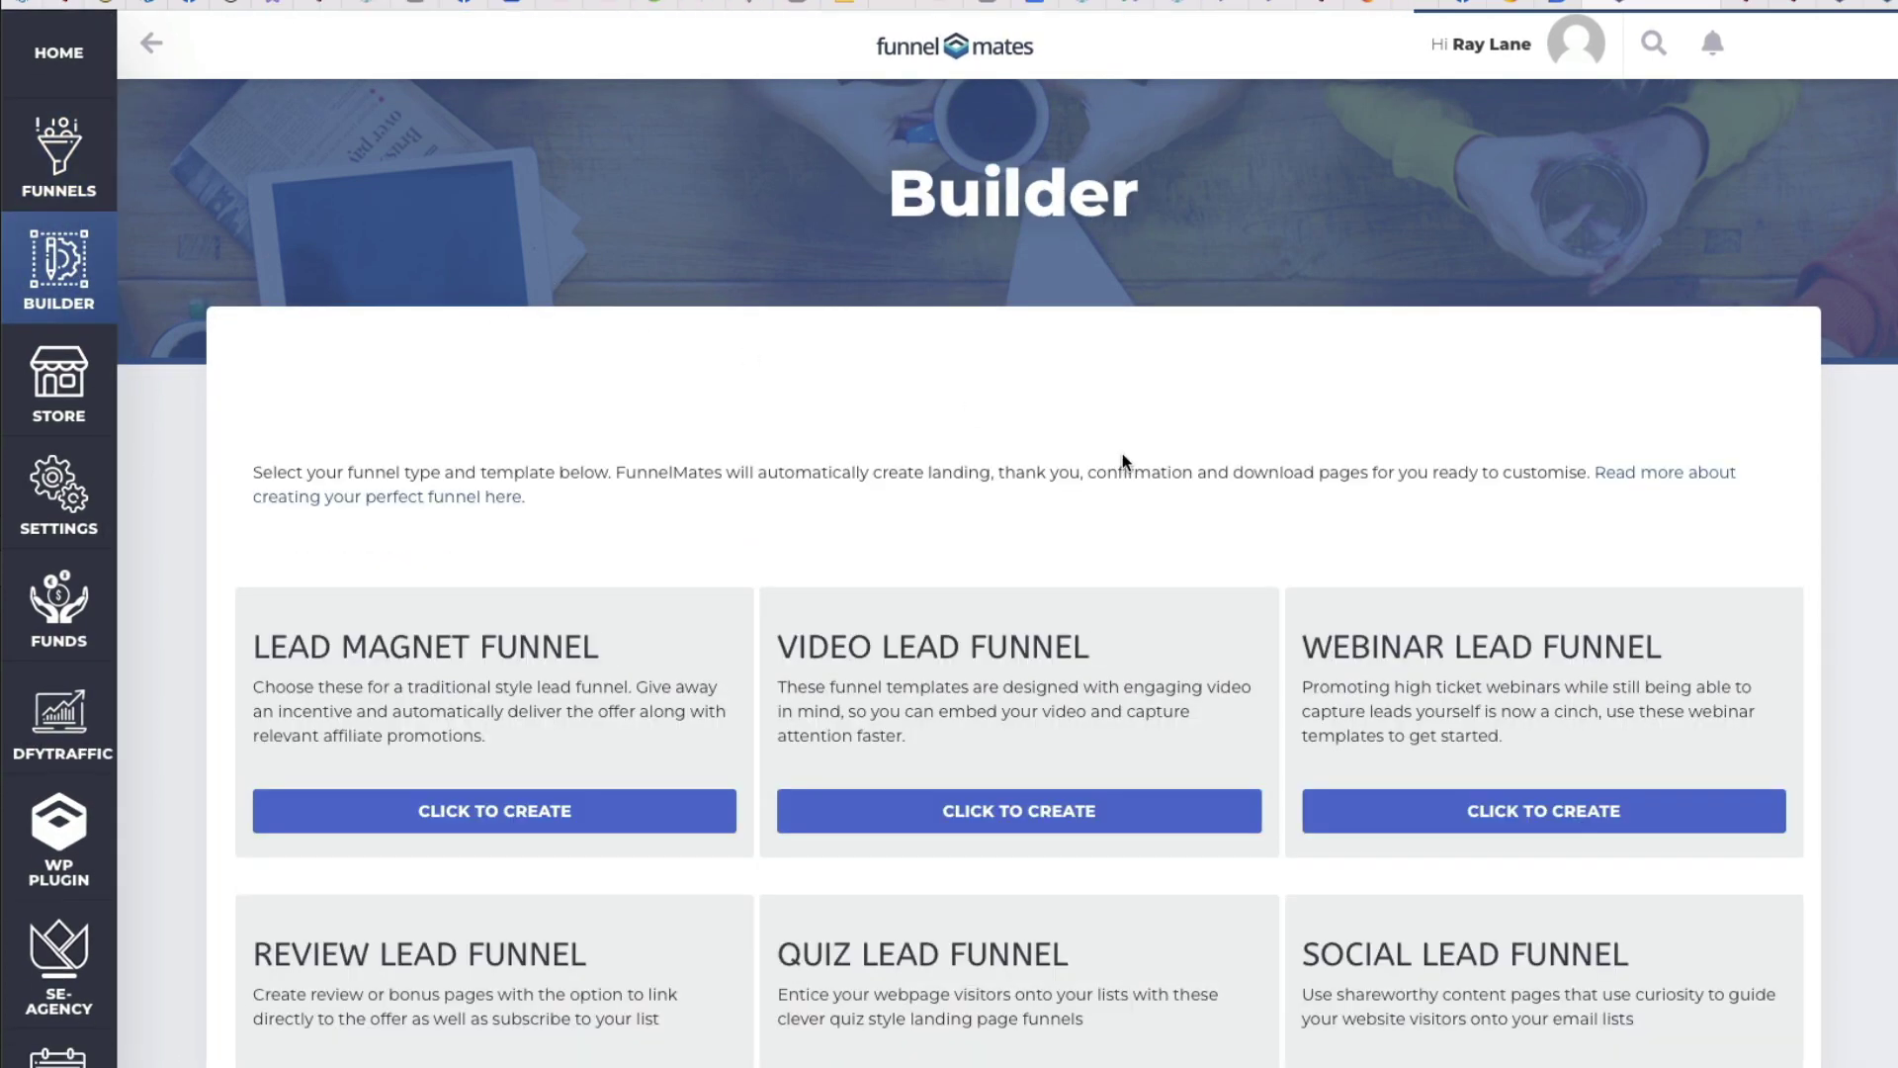
pyautogui.scroll(-1, 988, 484)
pyautogui.scroll(-2, 988, 484)
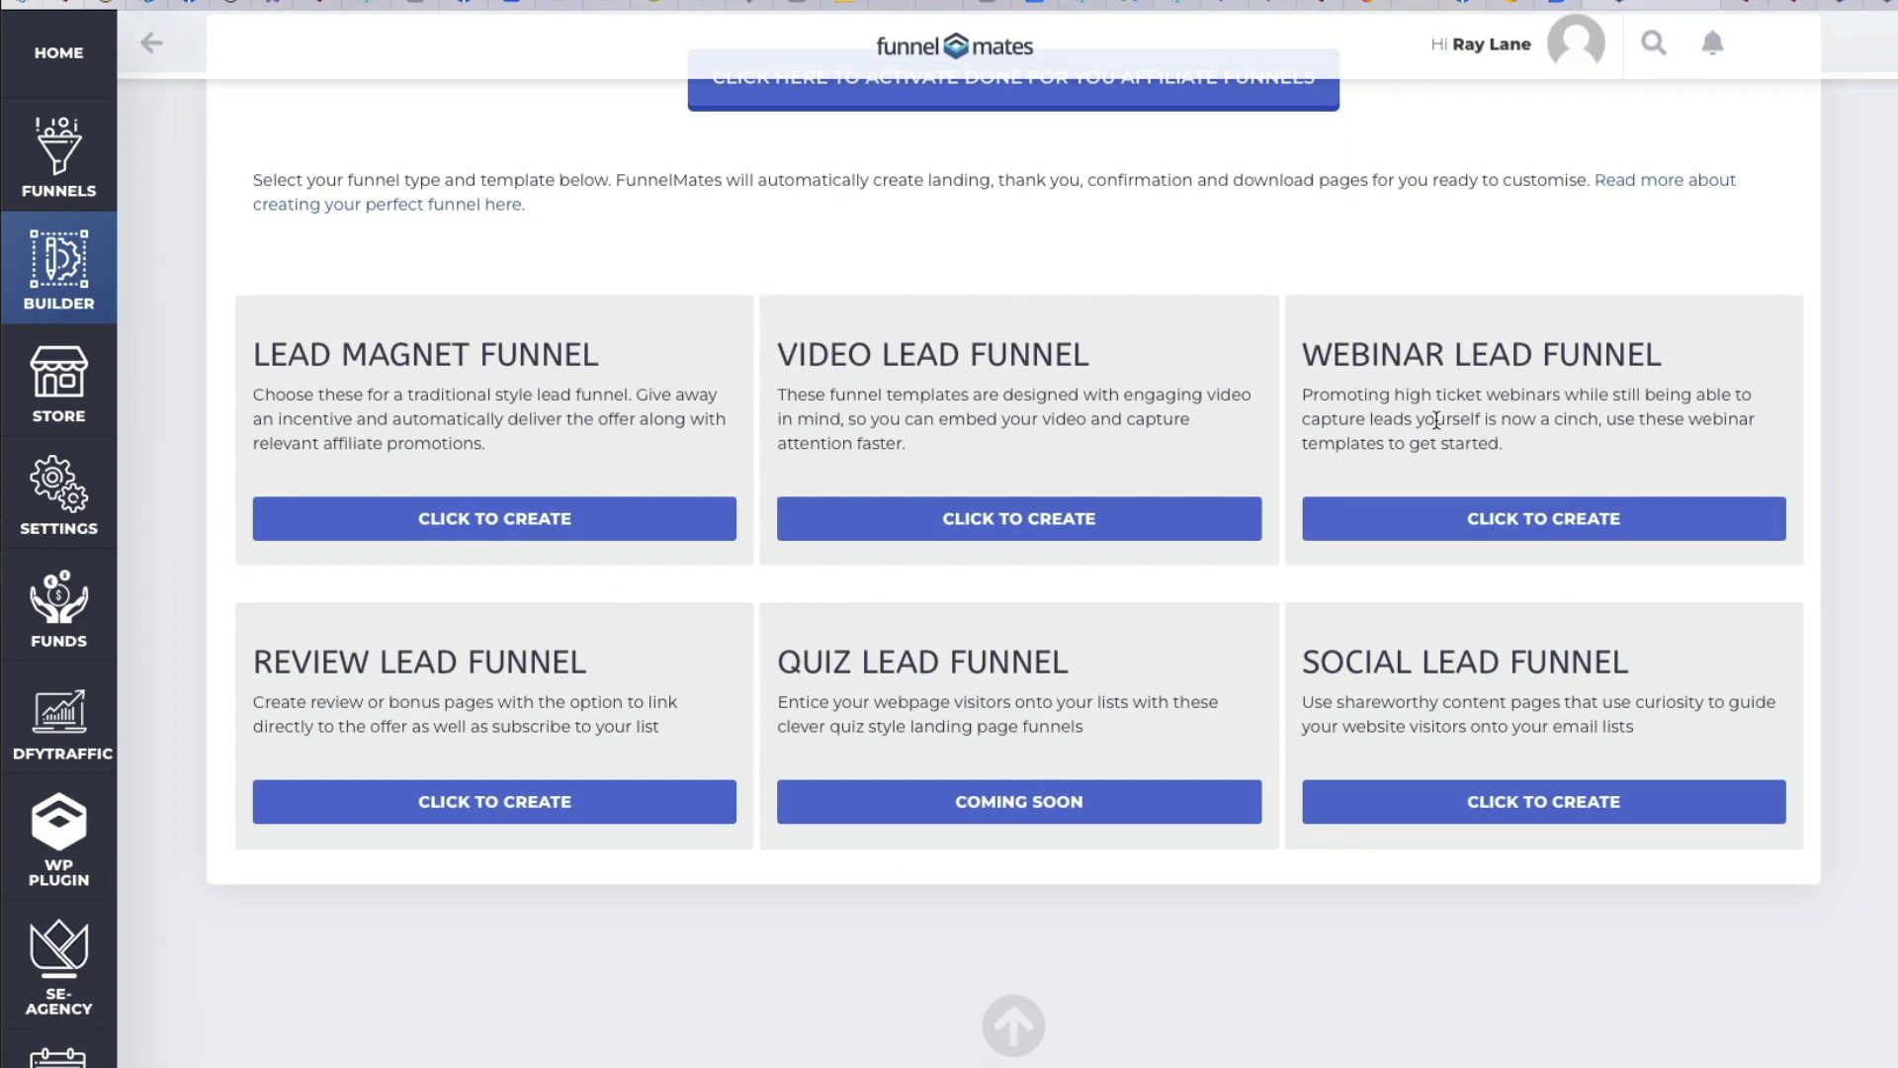
pyautogui.scroll(3, 886, 538)
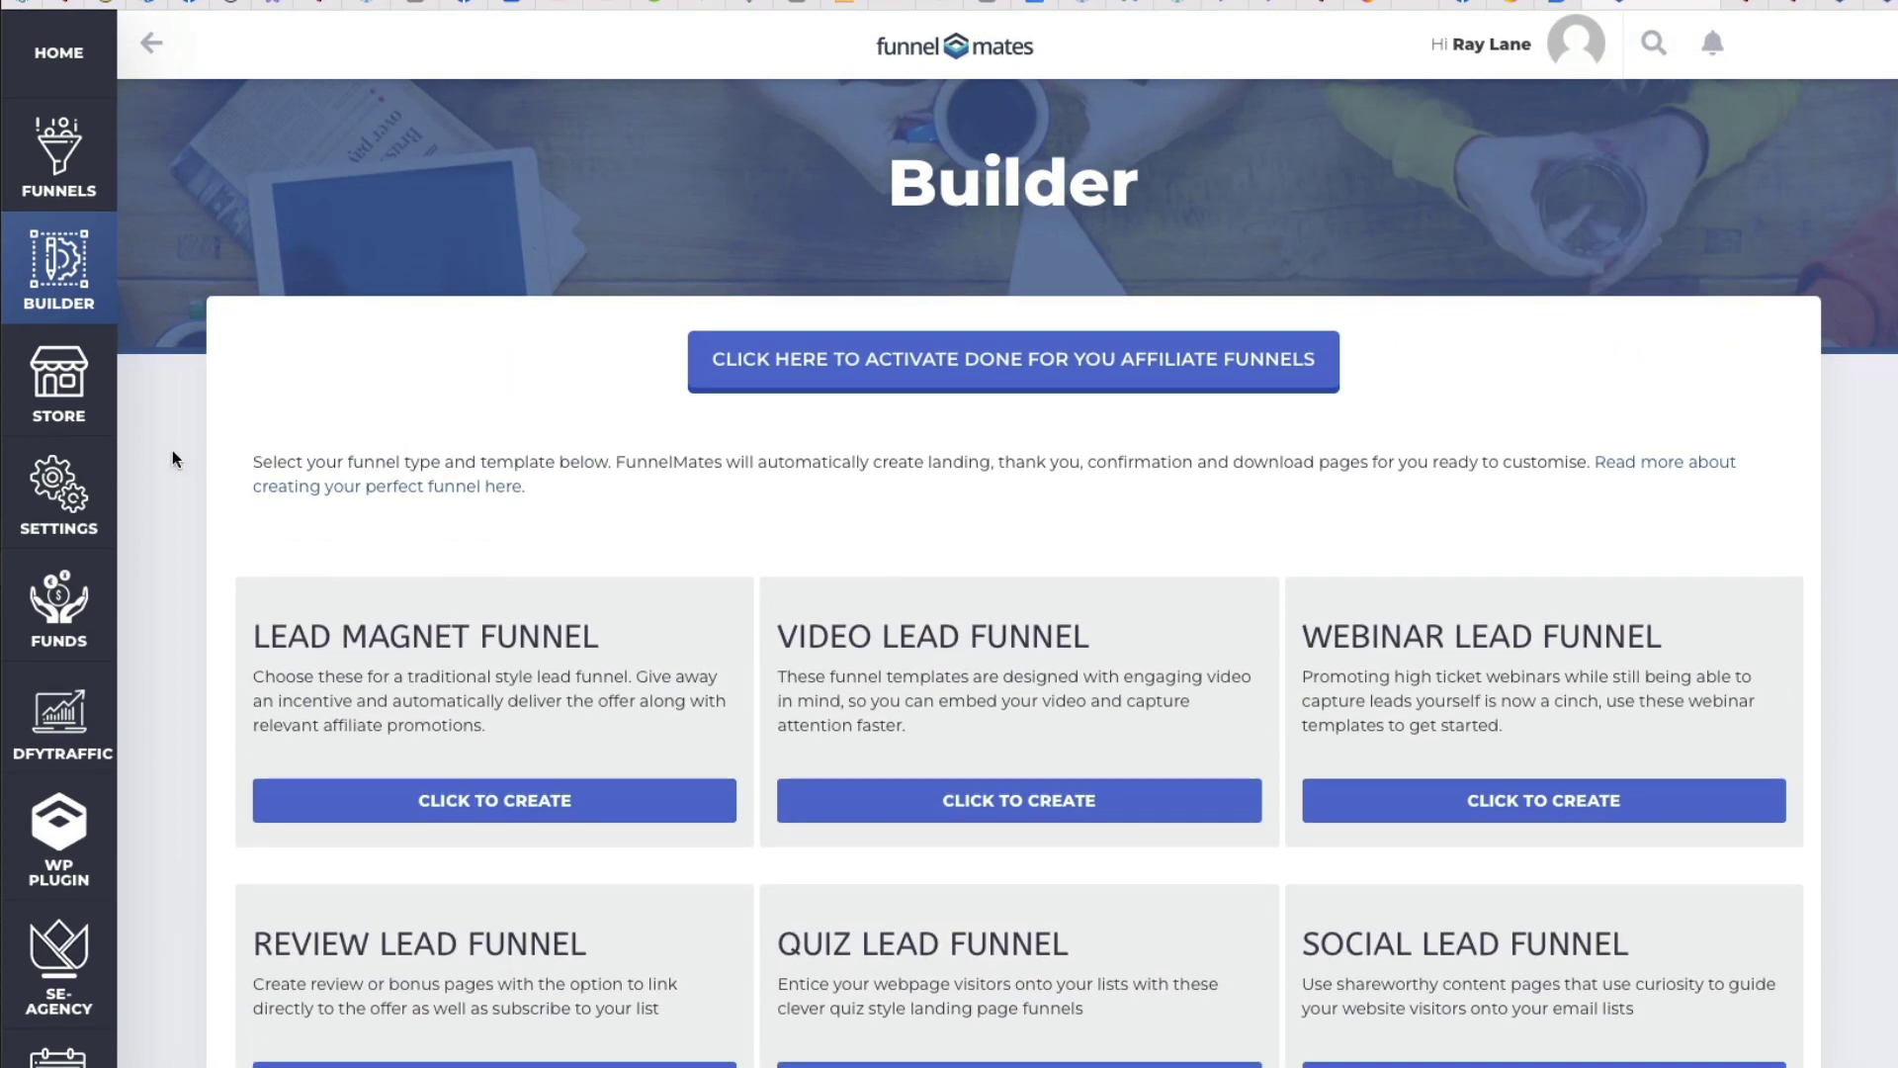
# Step: Open the FunnelMates store and browse the premium and whitelabel funnels available to unlock
pyautogui.click(81, 398)
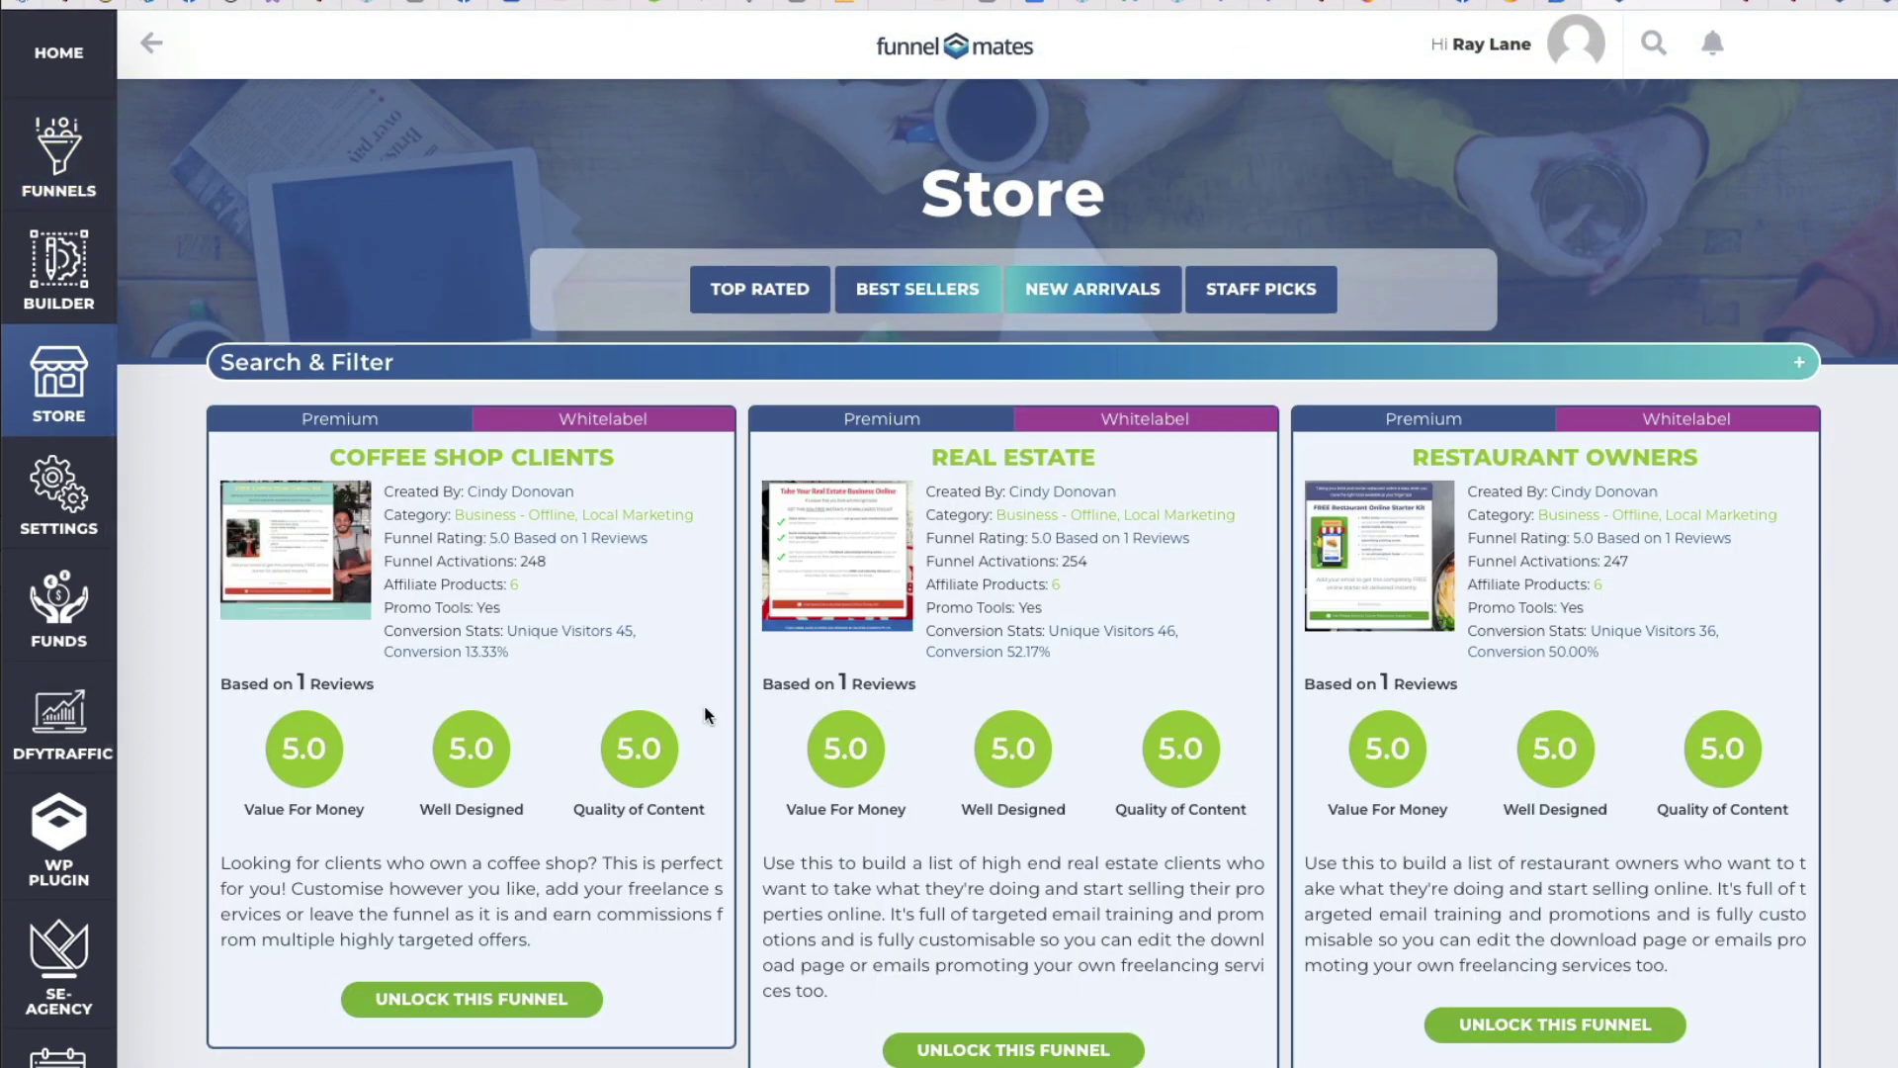
pyautogui.scroll(-10, 842, 669)
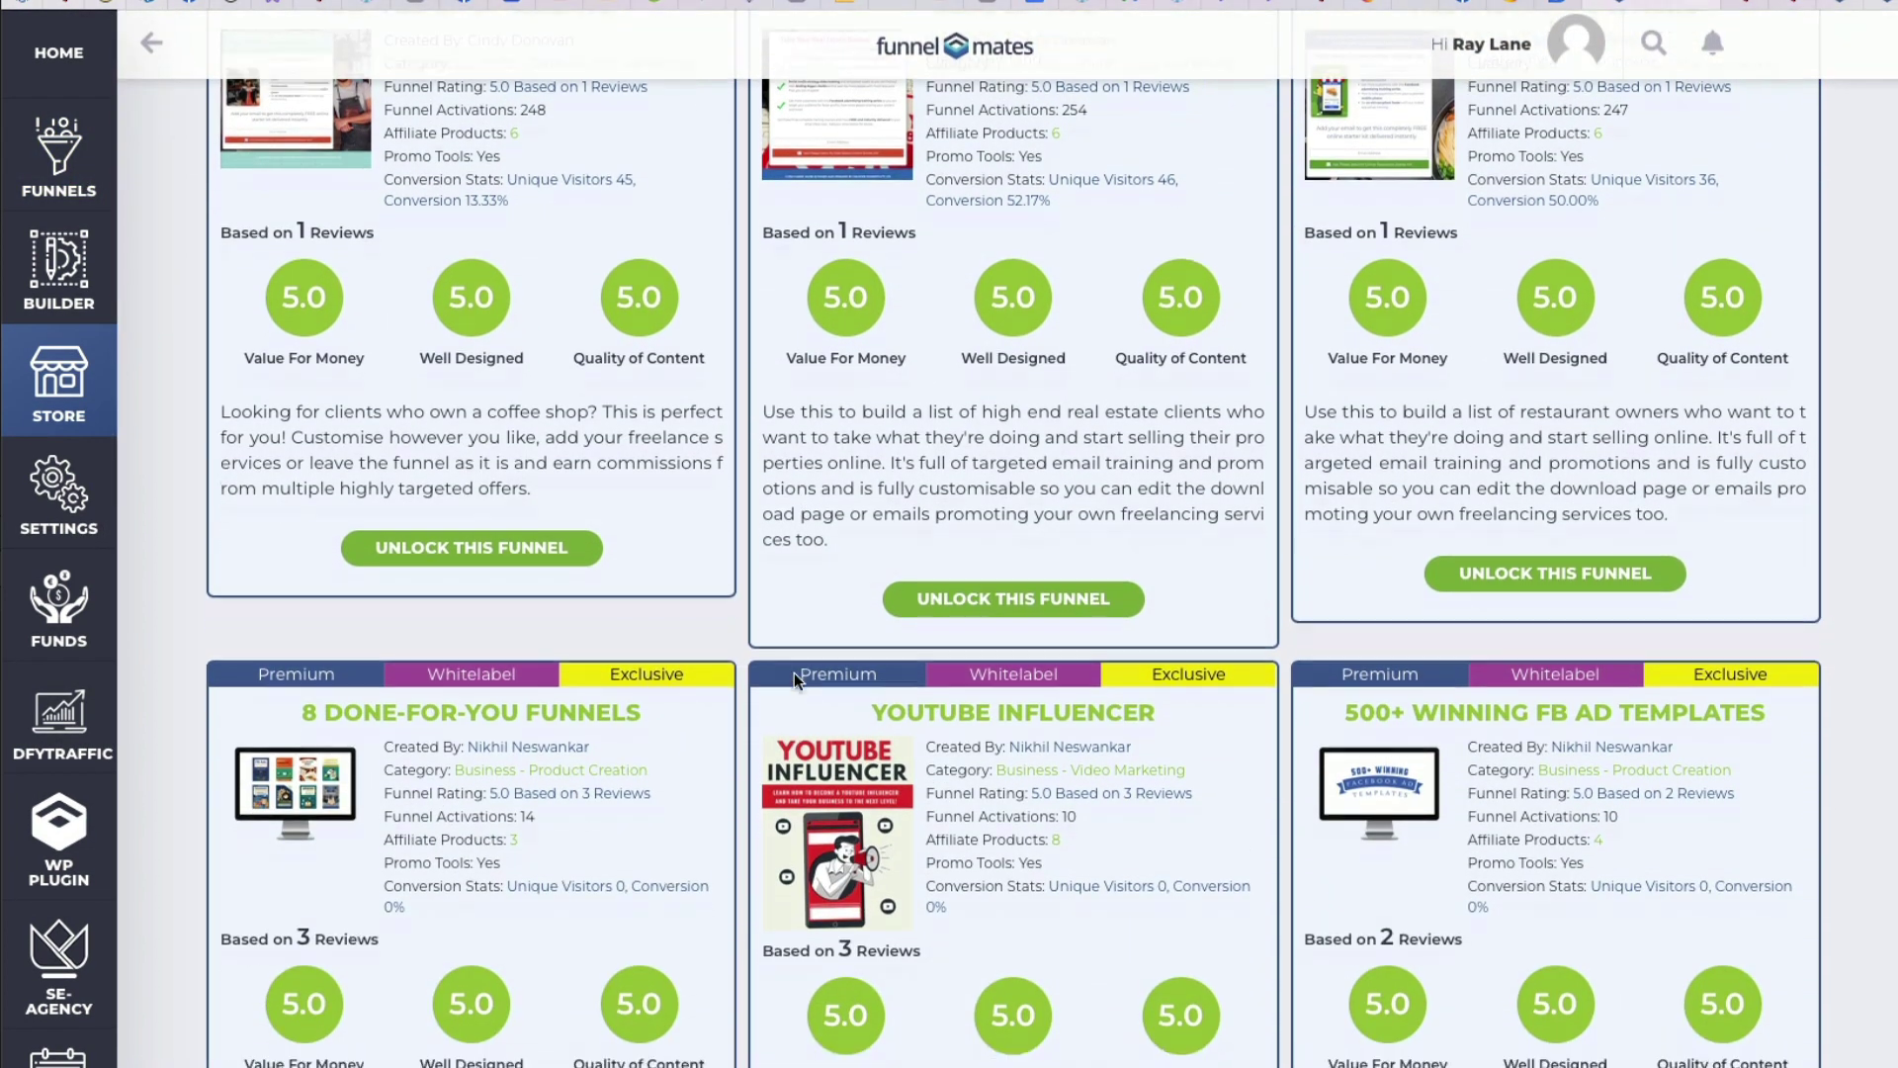
pyautogui.scroll(10, 794, 680)
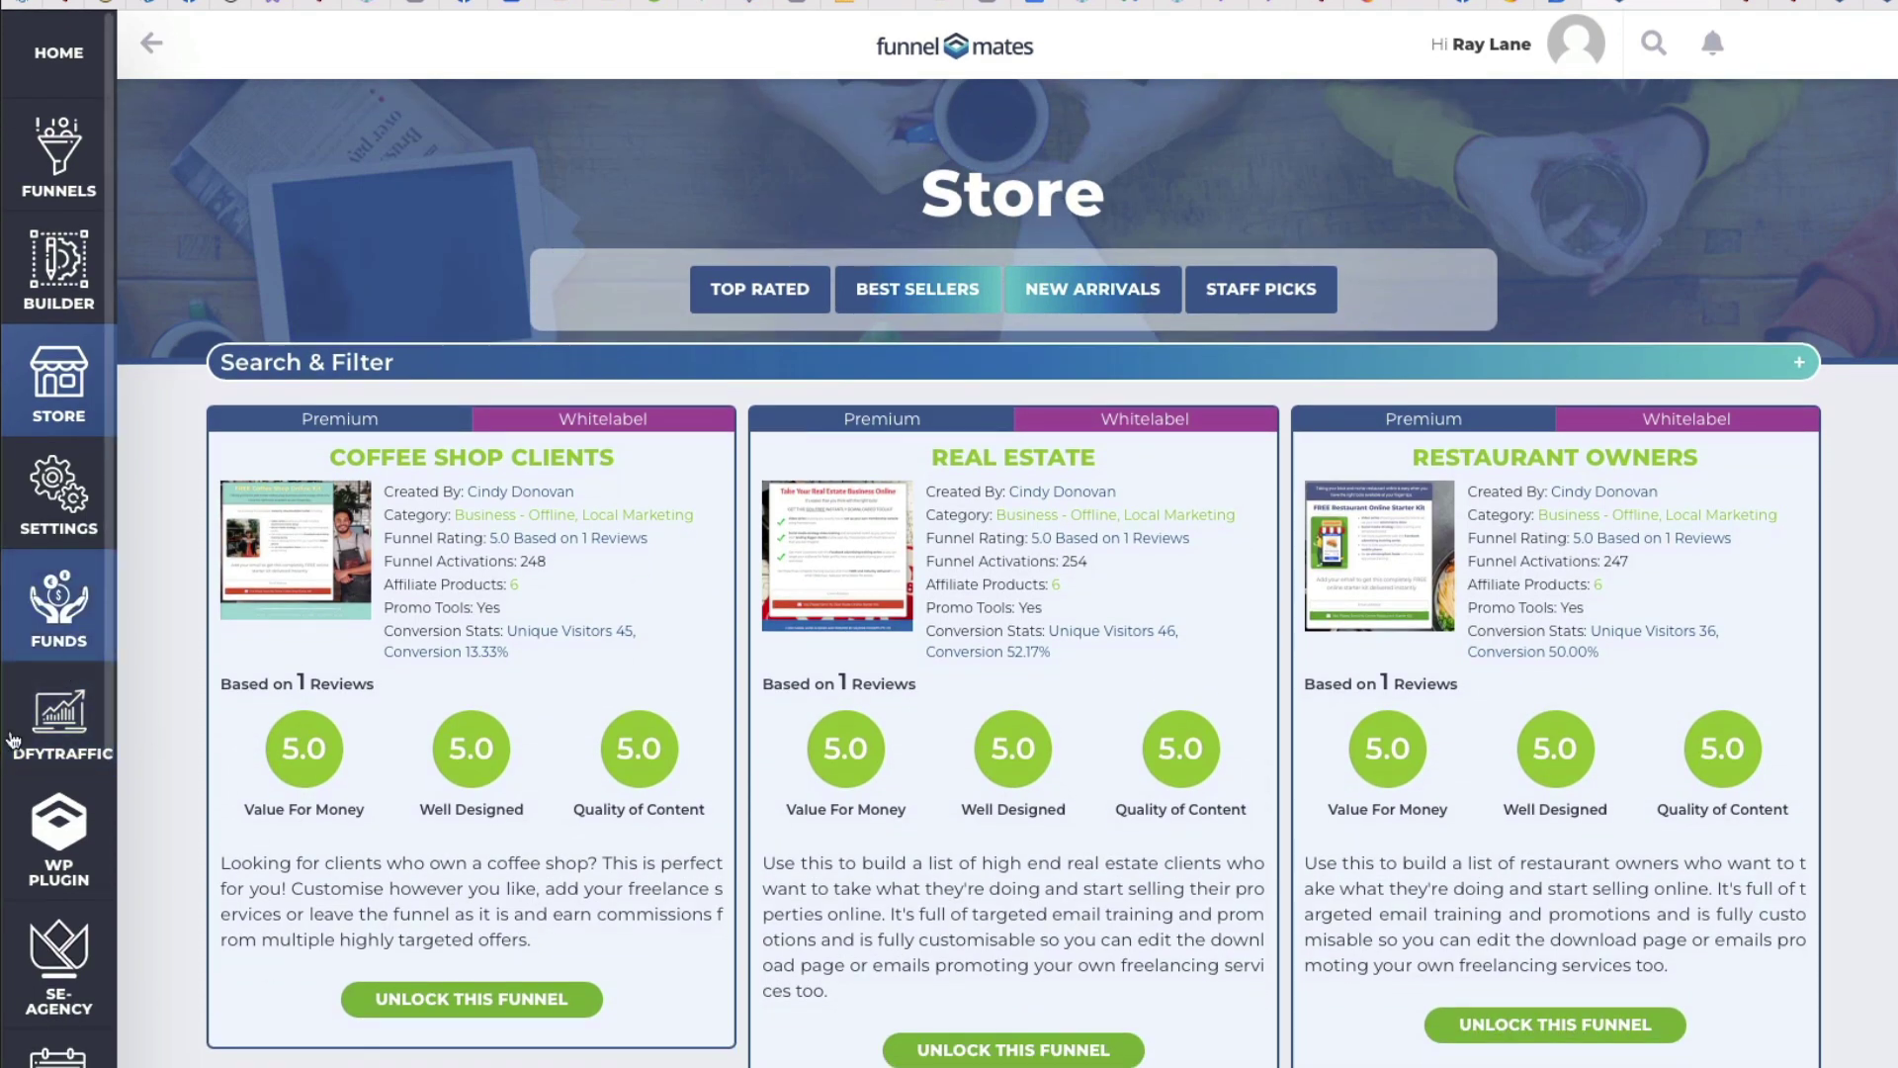
pyautogui.scroll(-1, 66, 838)
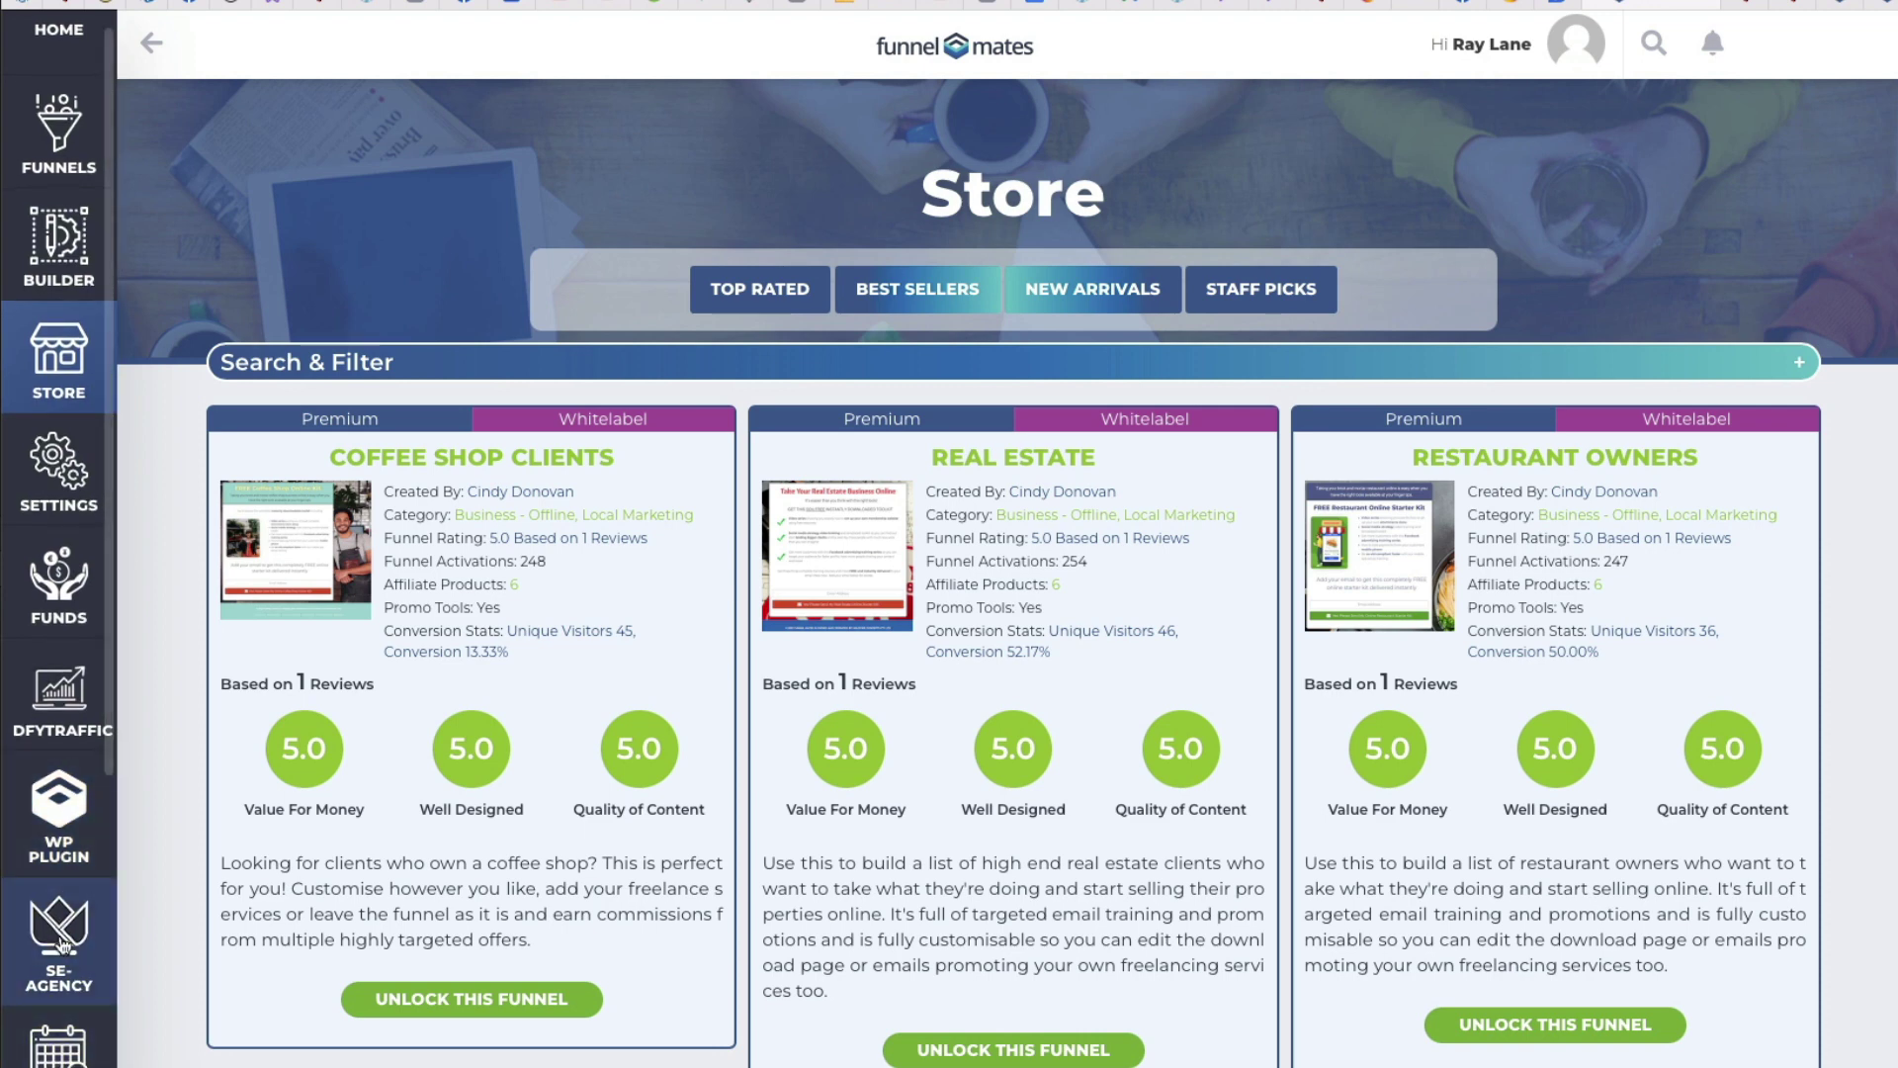
# Step: Look through the remaining FunnelMates navigation sections, from Settings, Funds and DFYTraffic to Calendar, Mastery, Help, Mates and VIP's
pyautogui.scroll(-1, 61, 940)
pyautogui.scroll(-4, 62, 944)
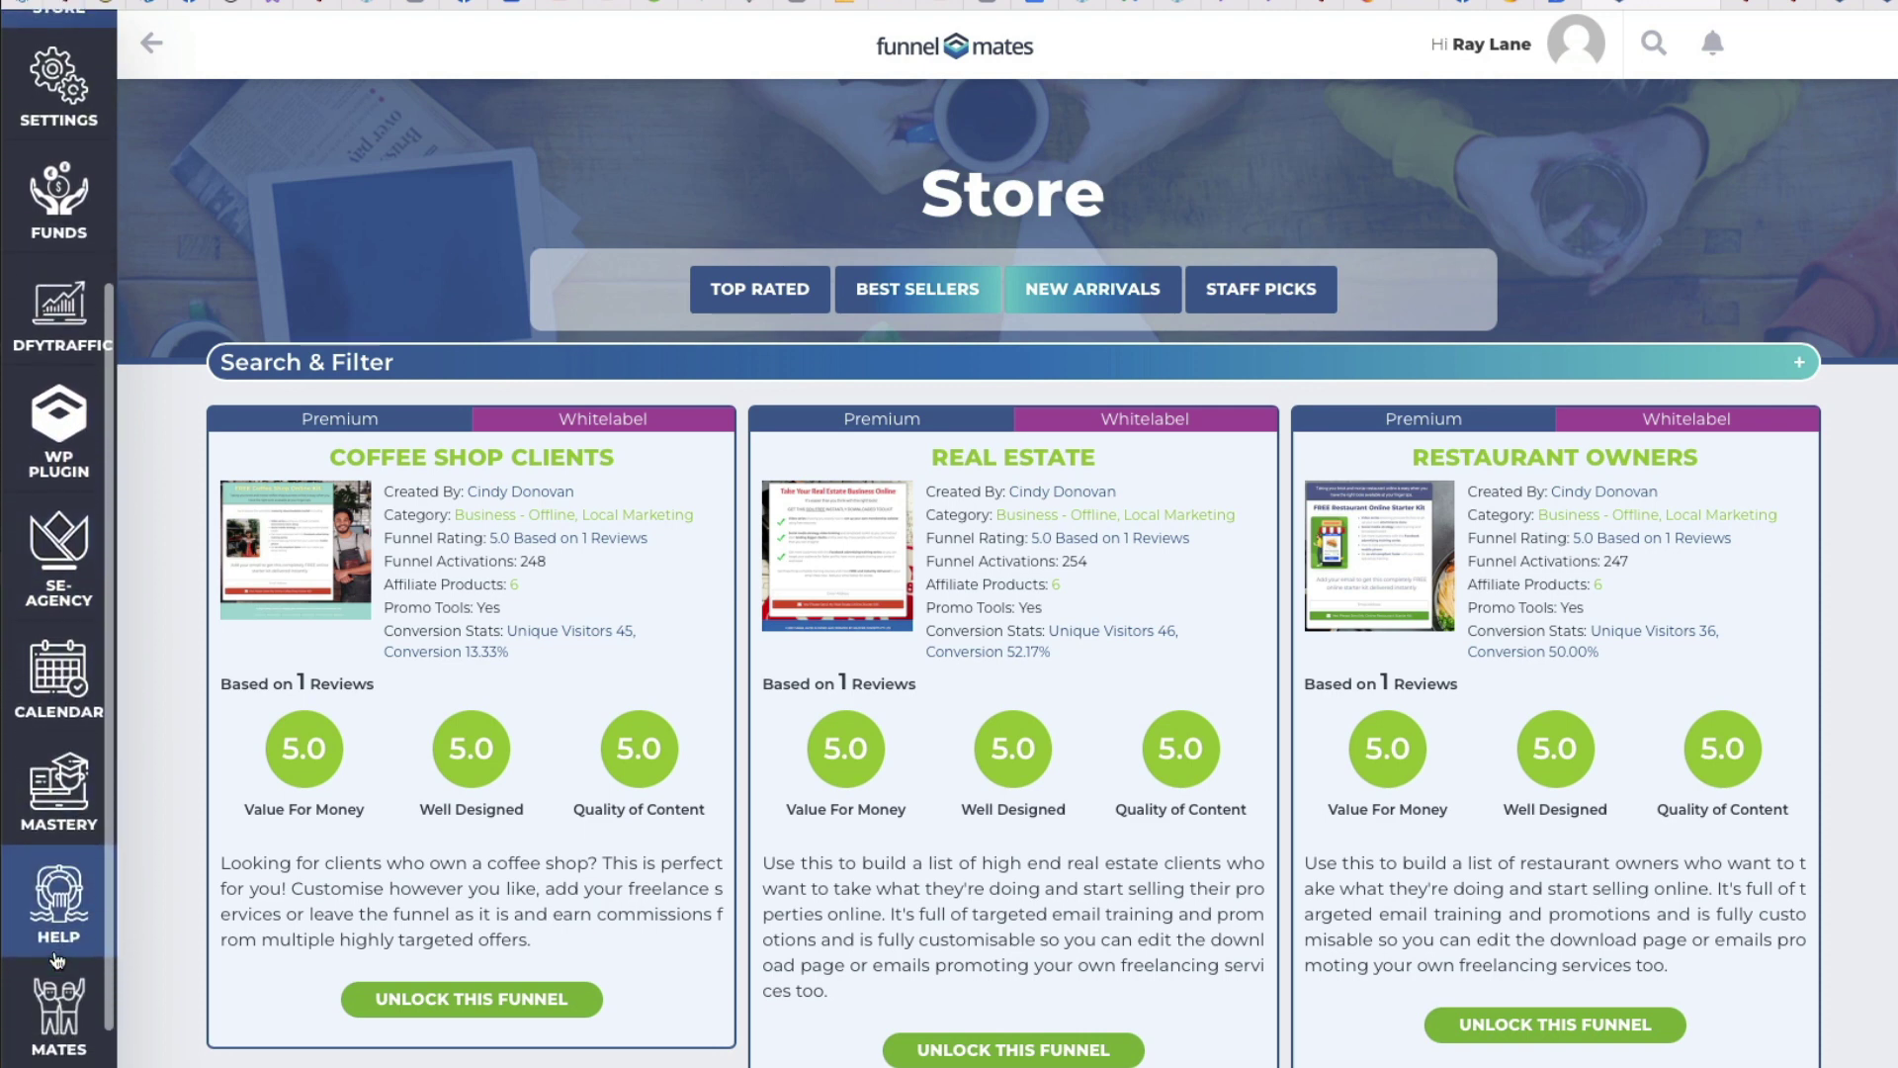
pyautogui.scroll(-1, 56, 961)
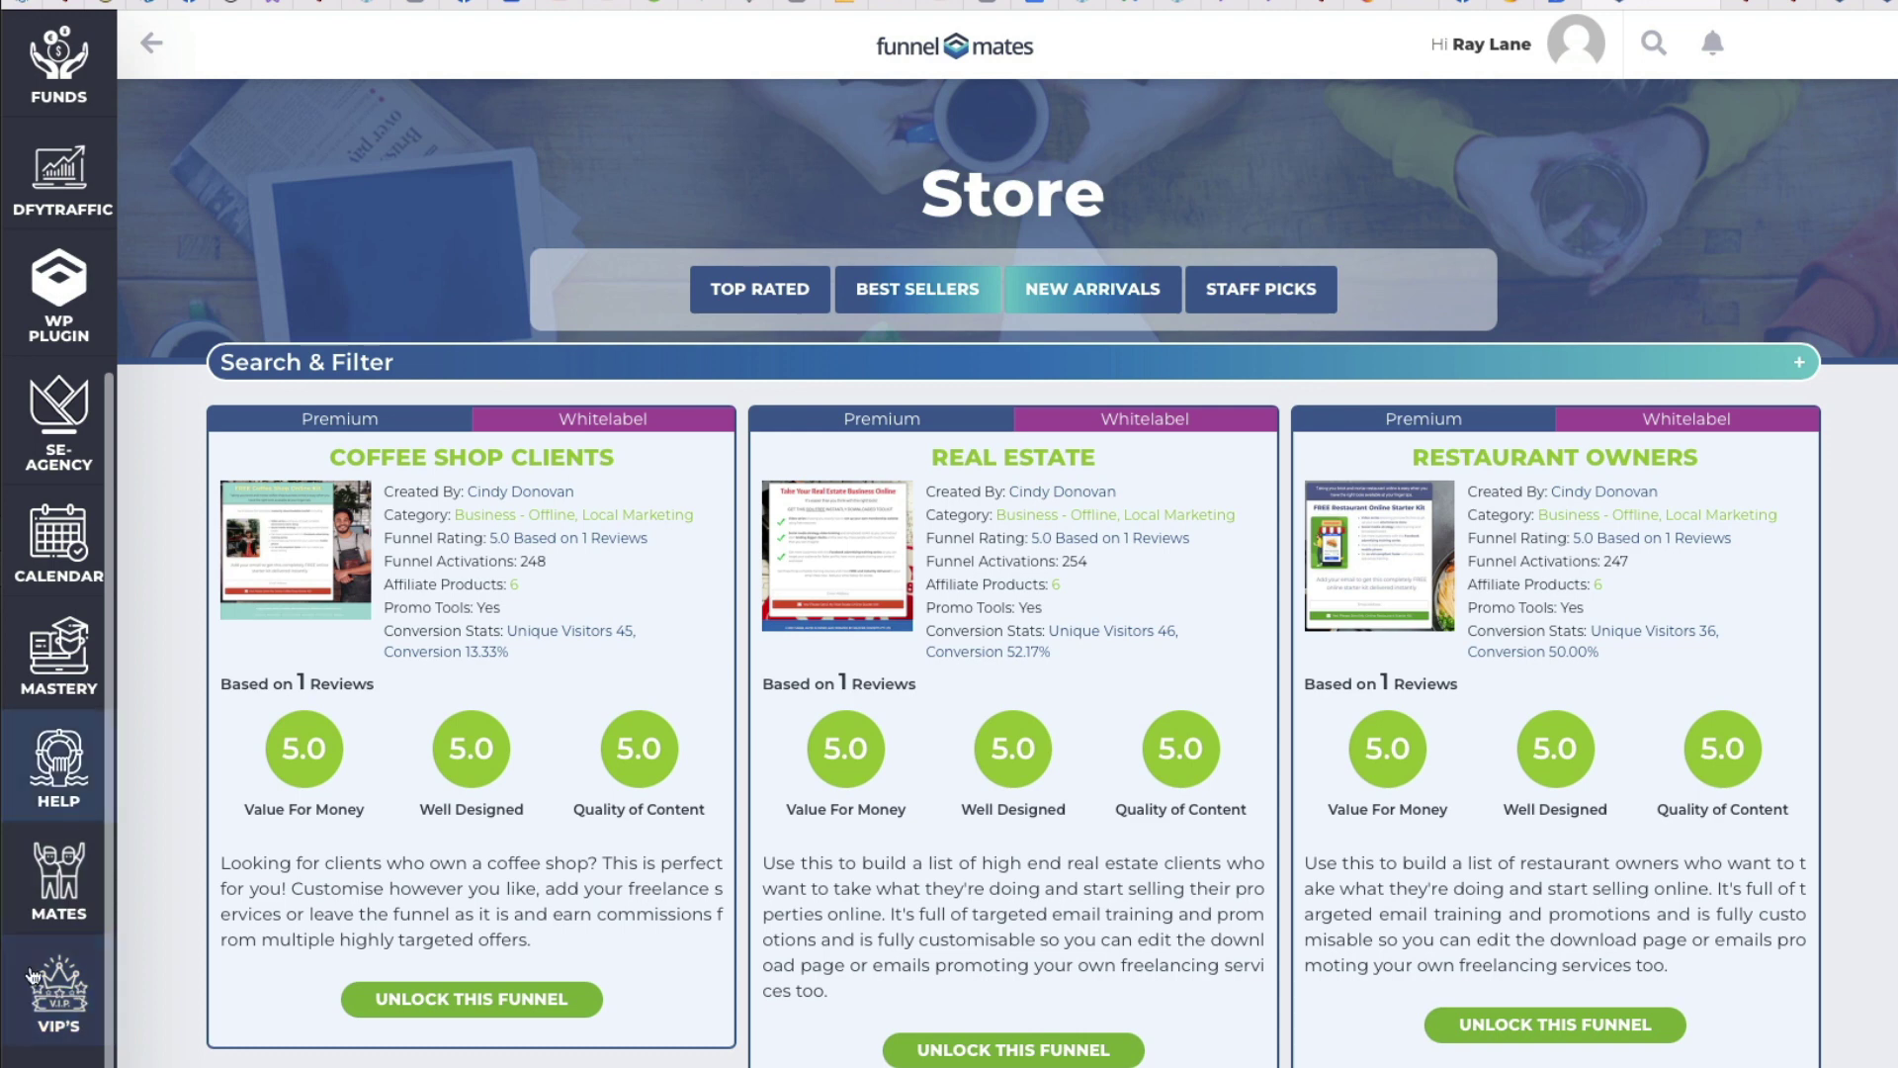
pyautogui.scroll(6, 58, 652)
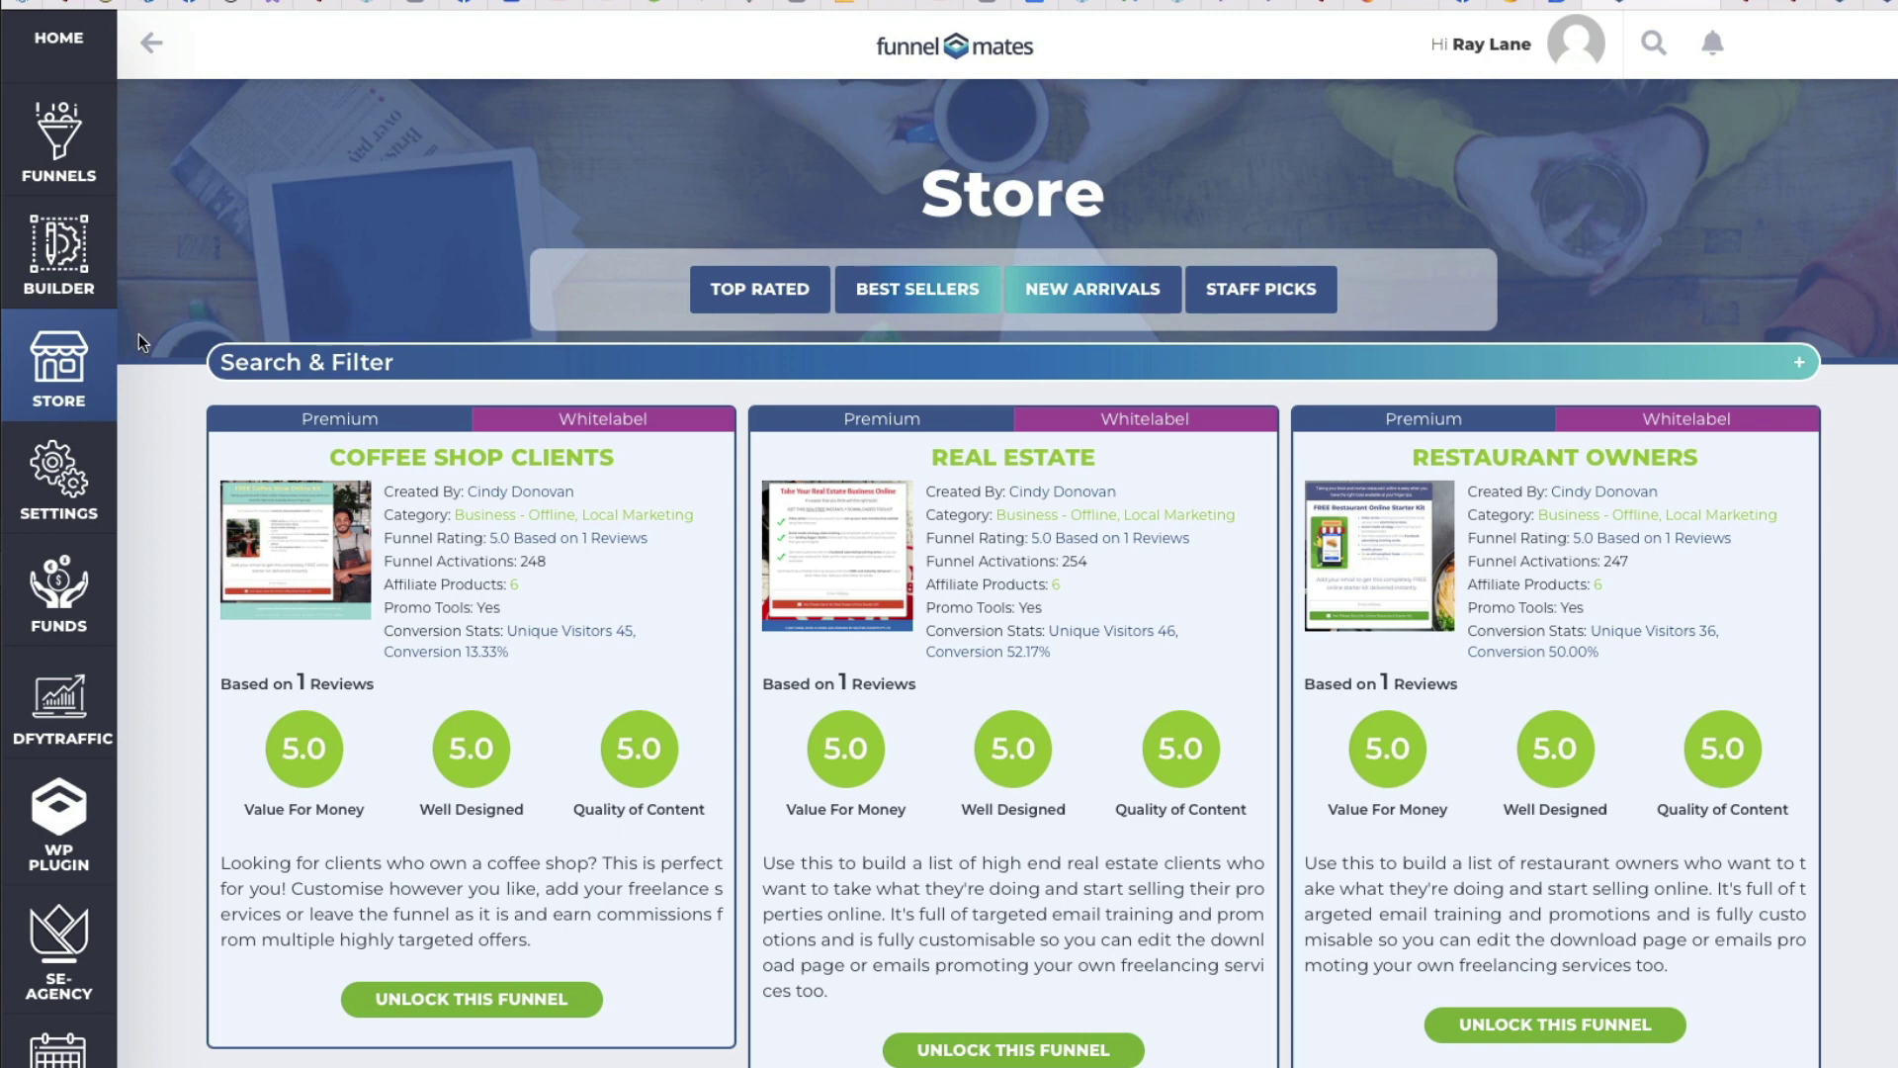
# Step: Open the FunnelMates funnels list and browse the available lead magnet funnels, including MinuteFX, Minute Vizuals and Minute Vids
pyautogui.click(74, 170)
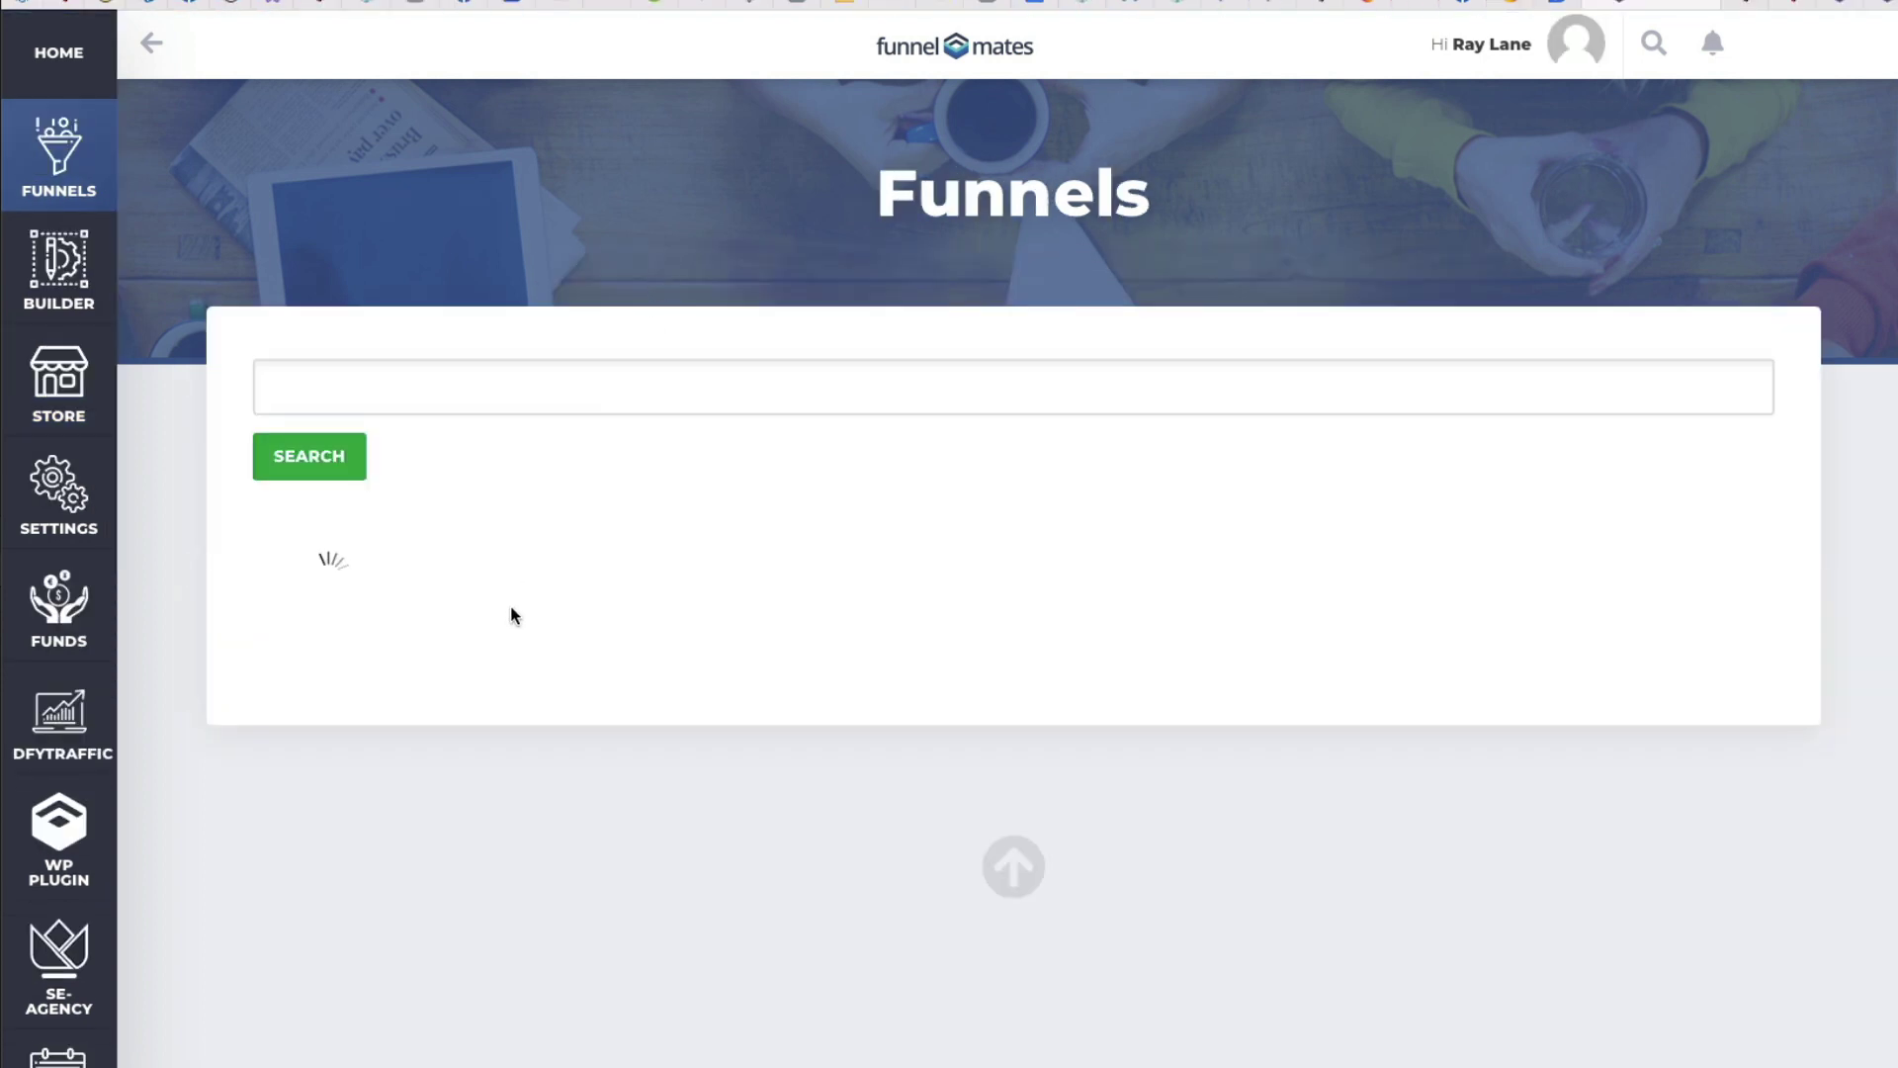
pyautogui.scroll(-8, 568, 604)
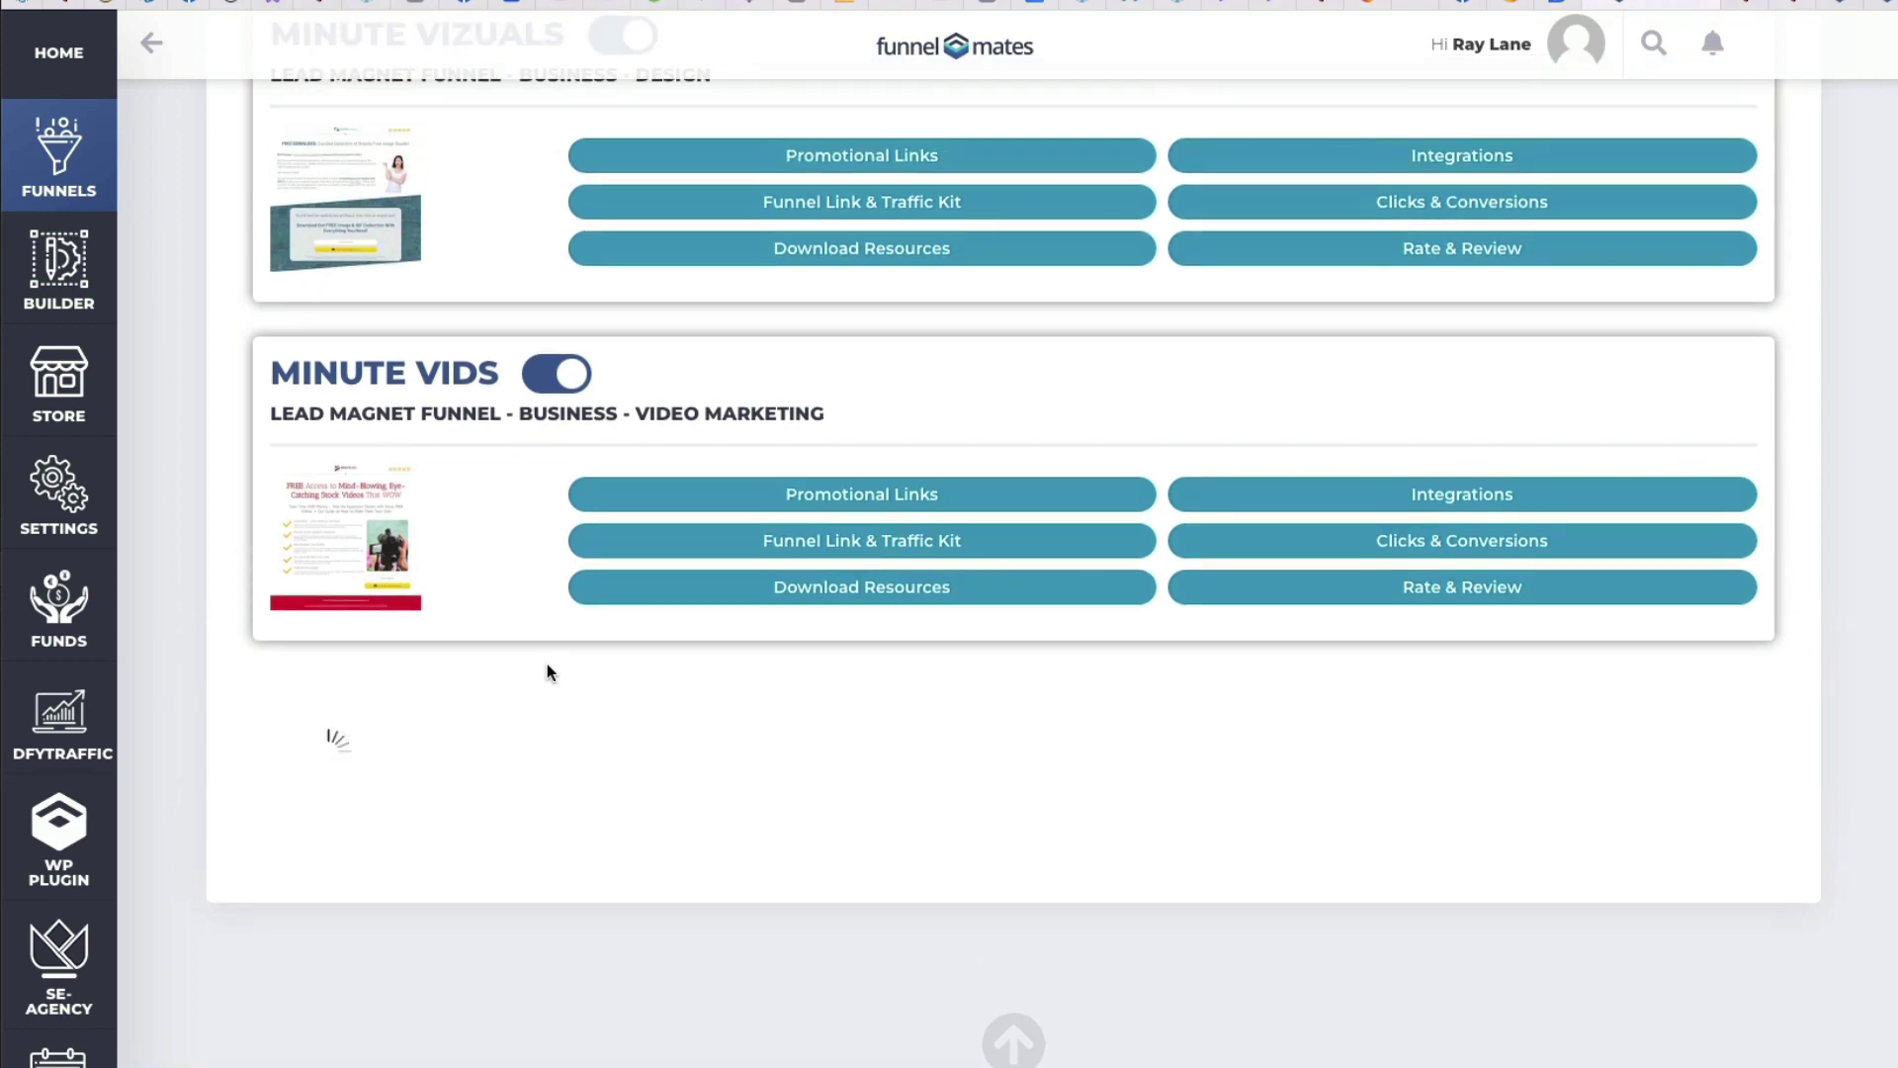
pyautogui.scroll(8, 550, 672)
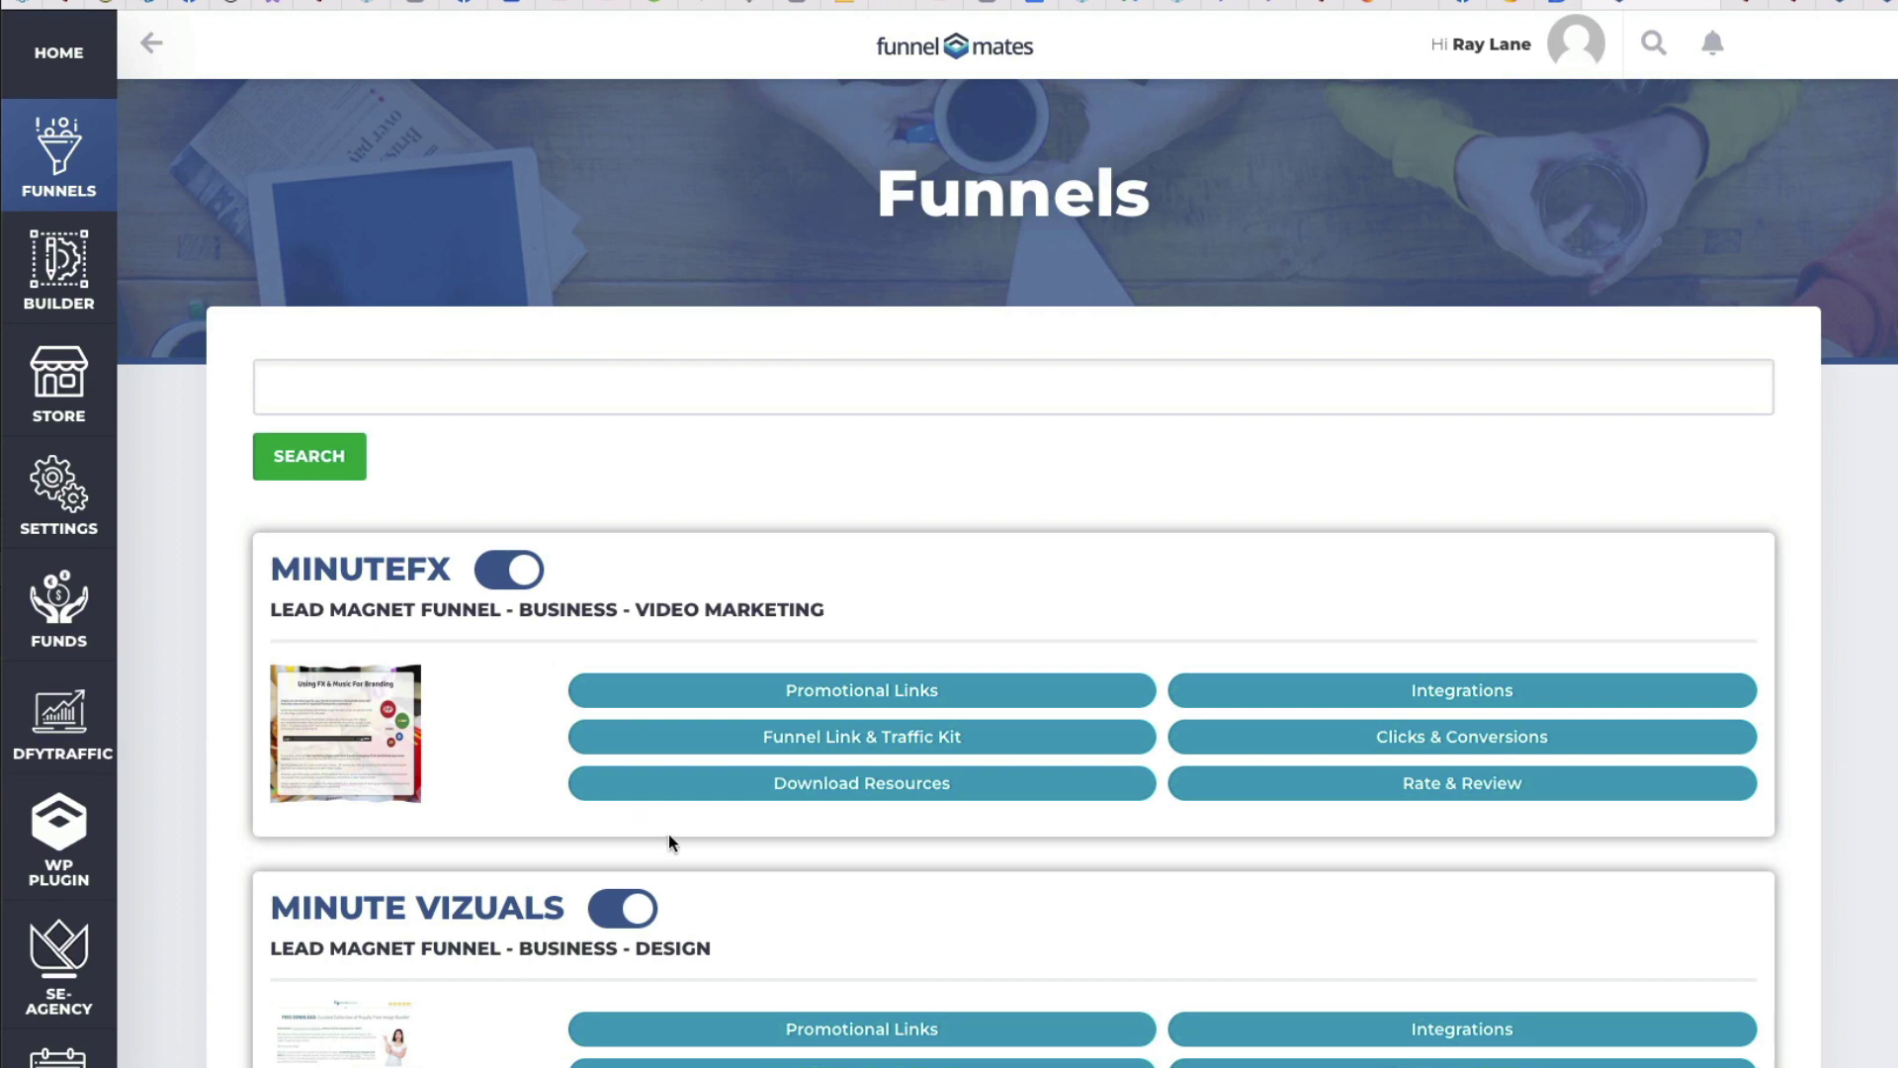
pyautogui.scroll(-6, 652, 840)
pyautogui.scroll(7, 641, 860)
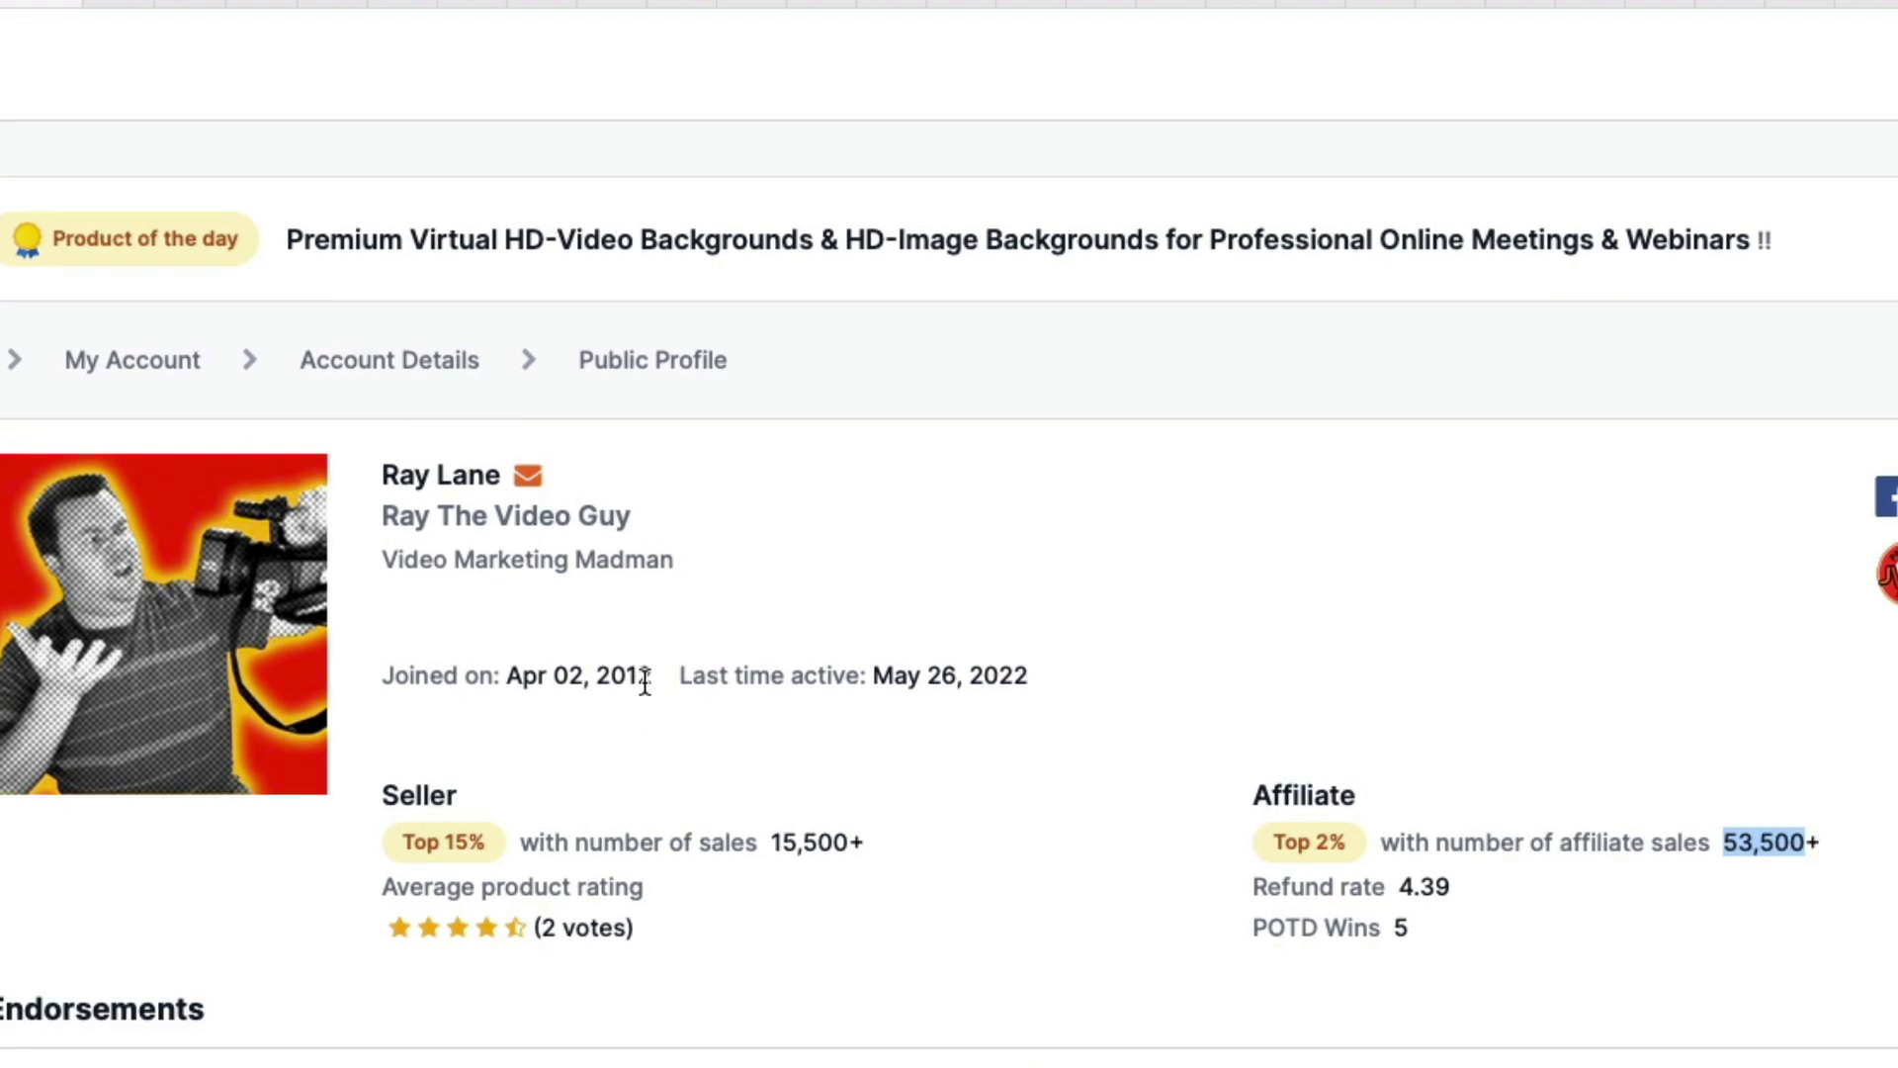
# Step: Return to the MinuteFX landing page and review its key roles of music, email opt-in form and example videos
pyautogui.scroll(-1, 644, 682)
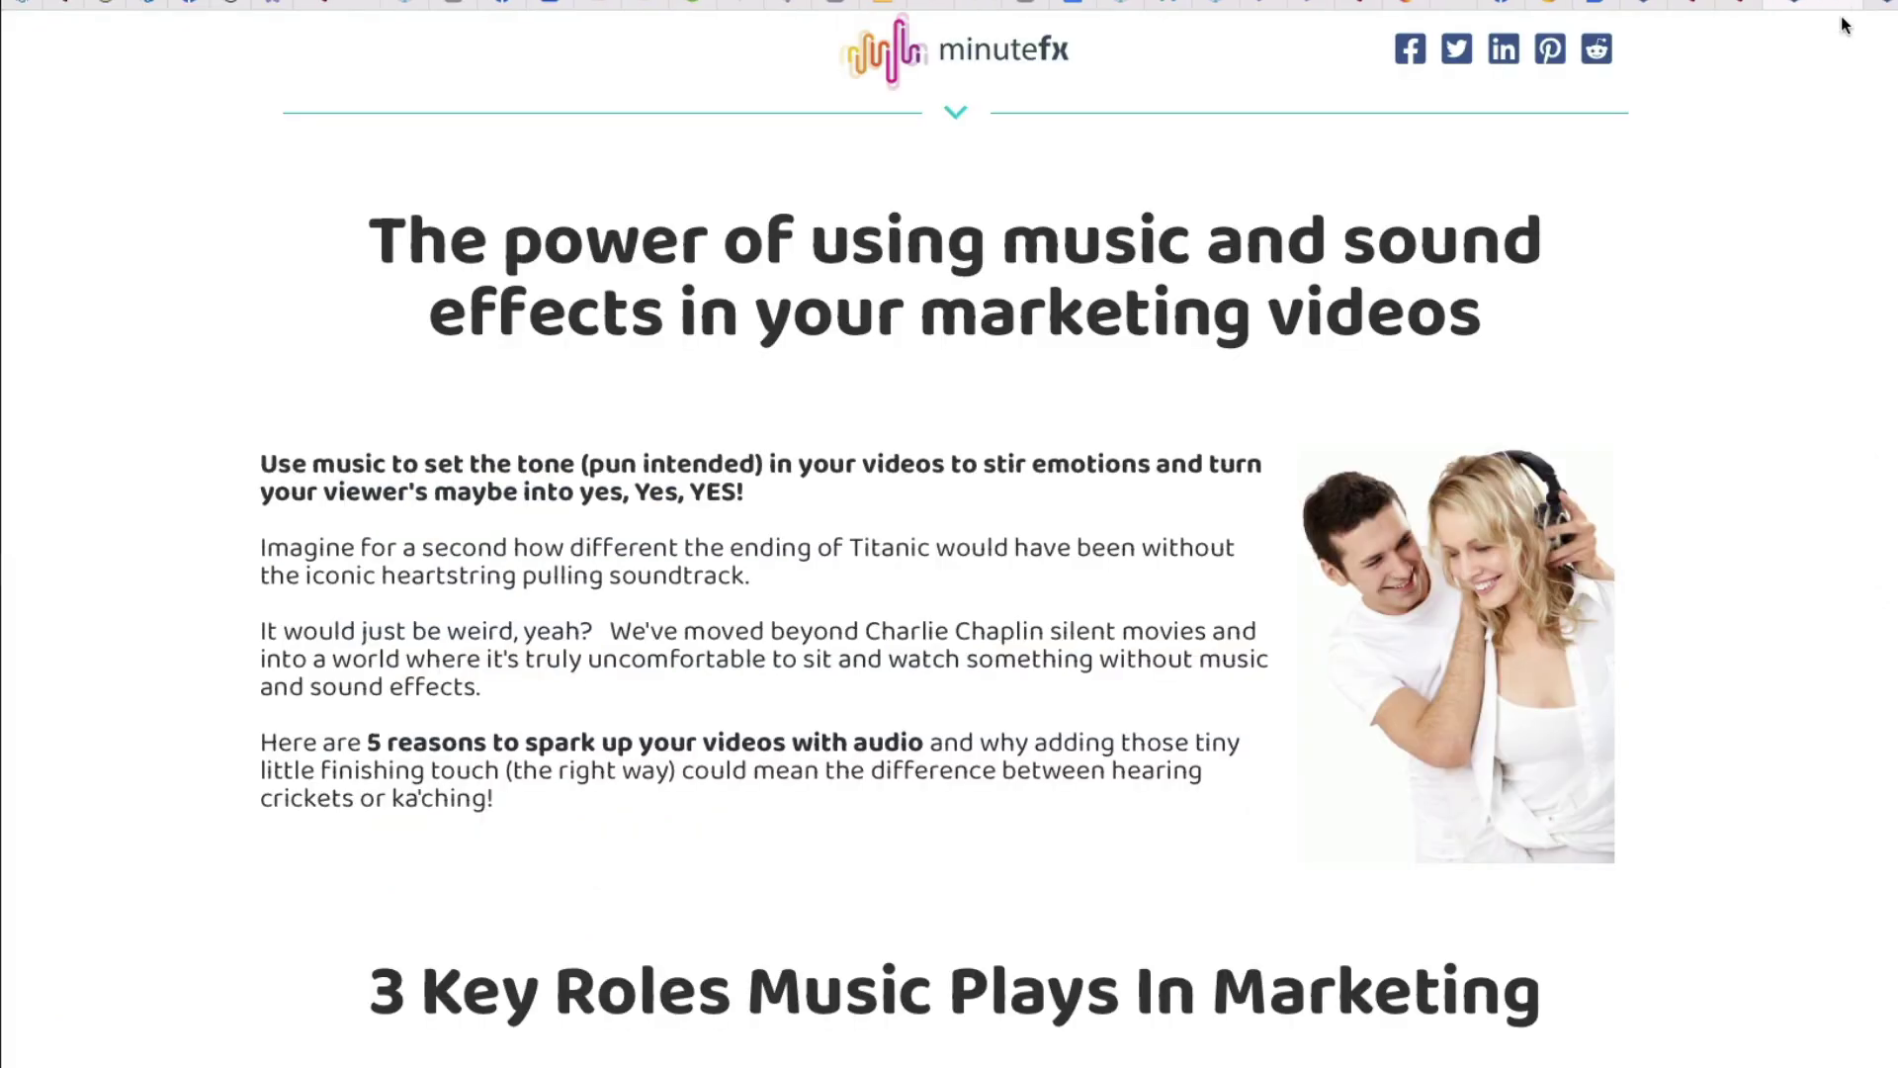
pyautogui.scroll(-20, 1345, 751)
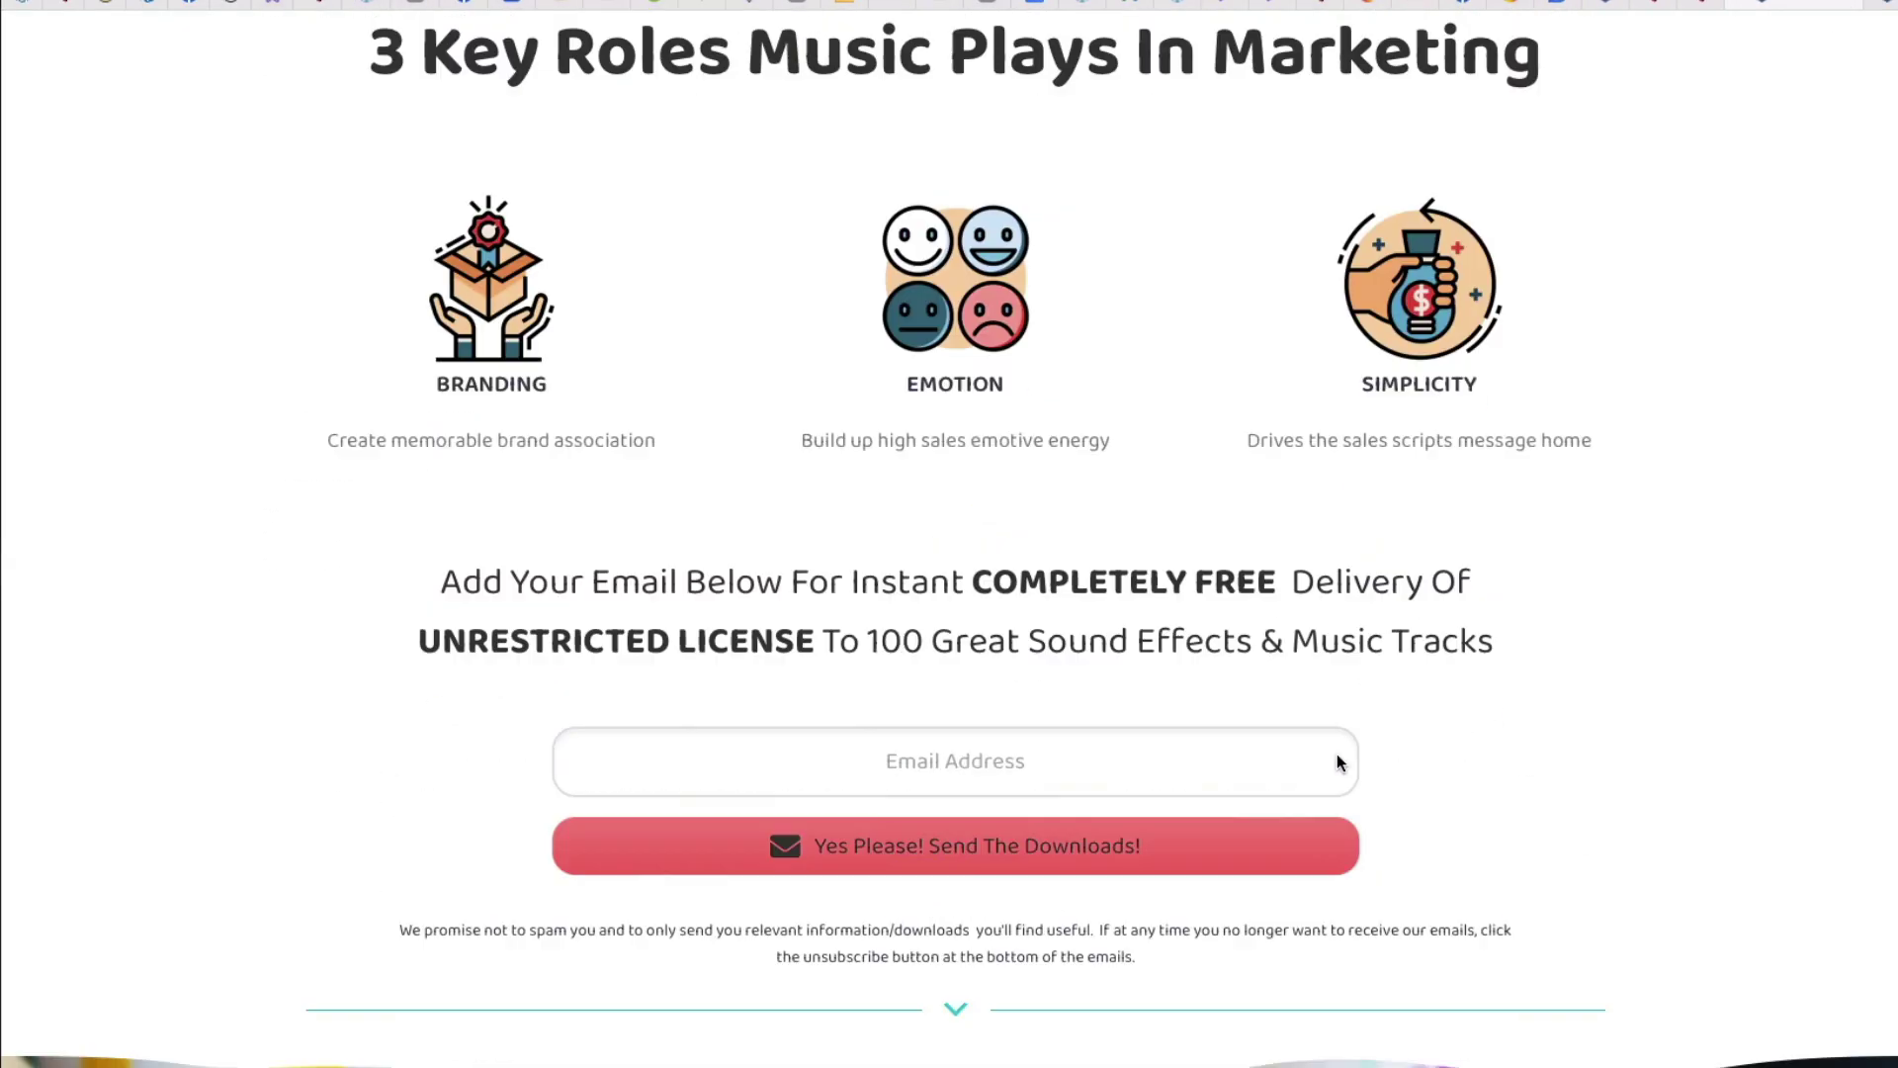
pyautogui.scroll(-10, 1327, 782)
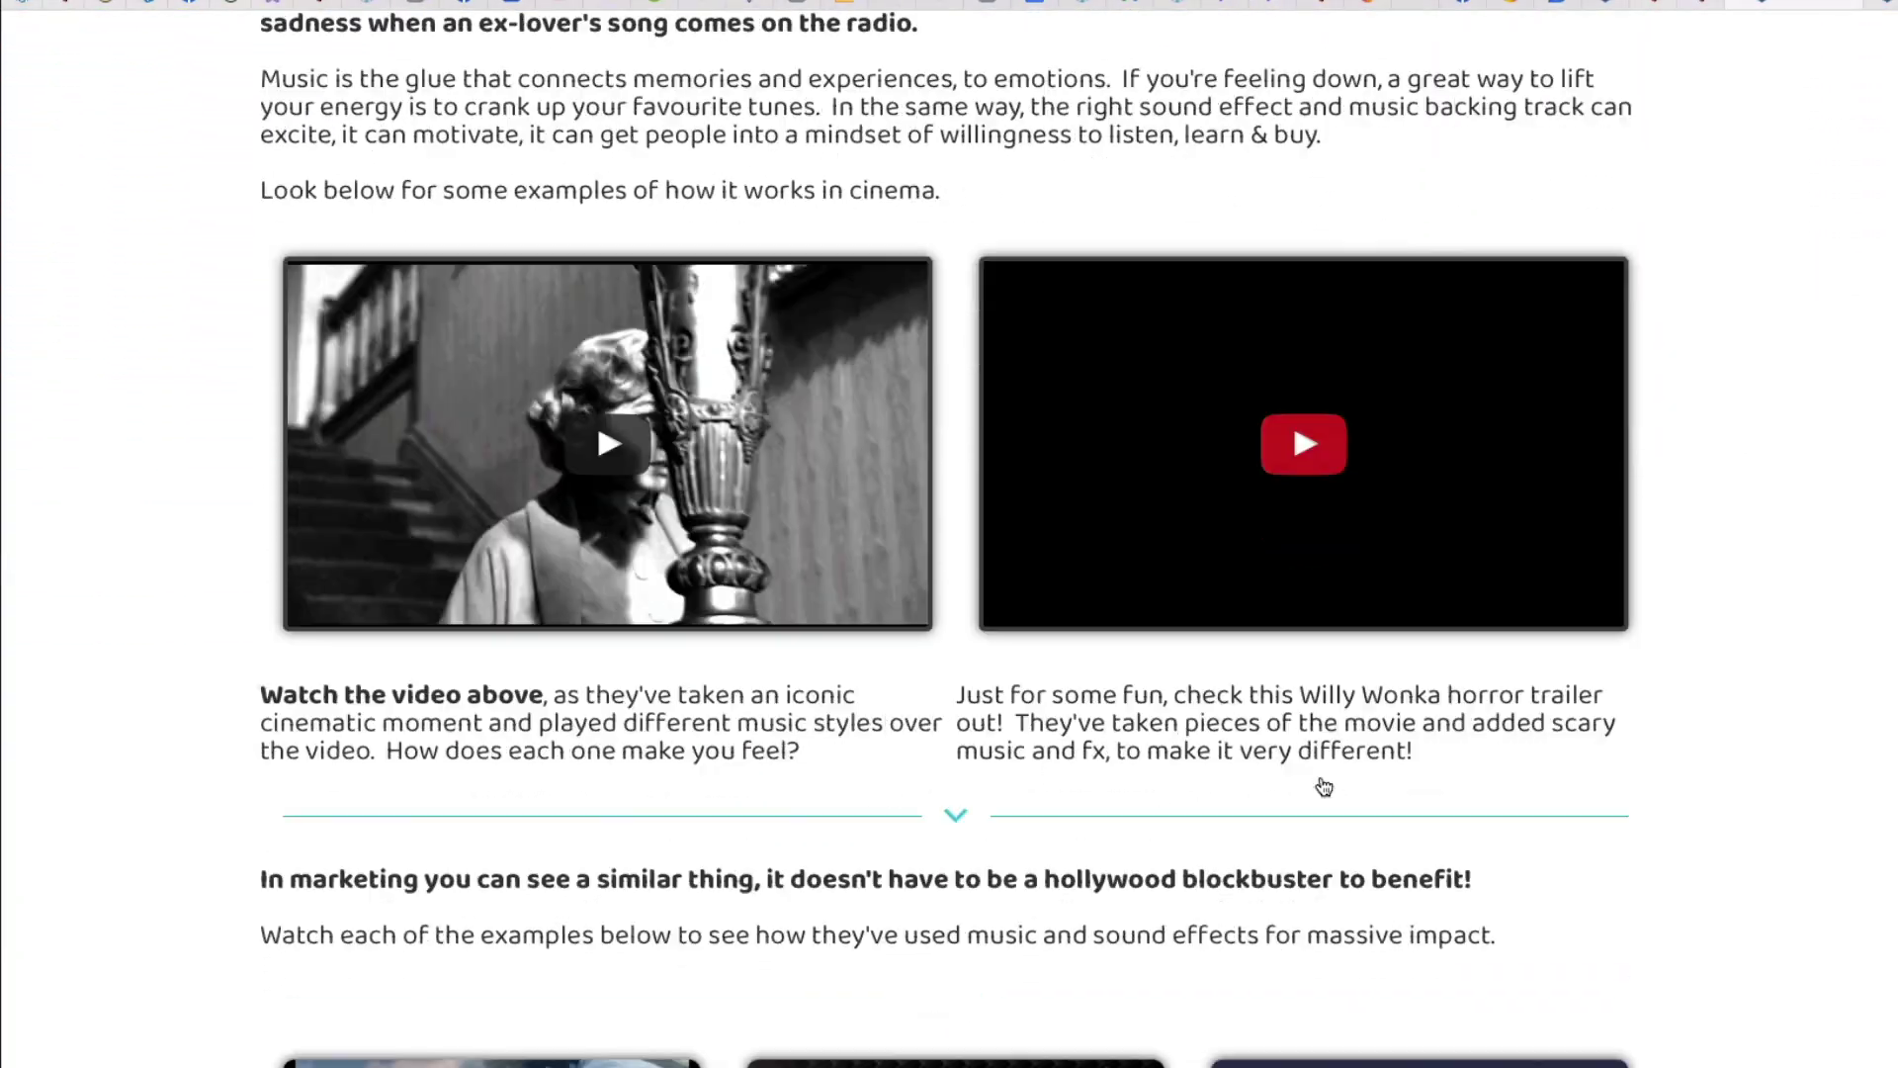
pyautogui.scroll(5, 1322, 783)
pyautogui.scroll(20, 1322, 783)
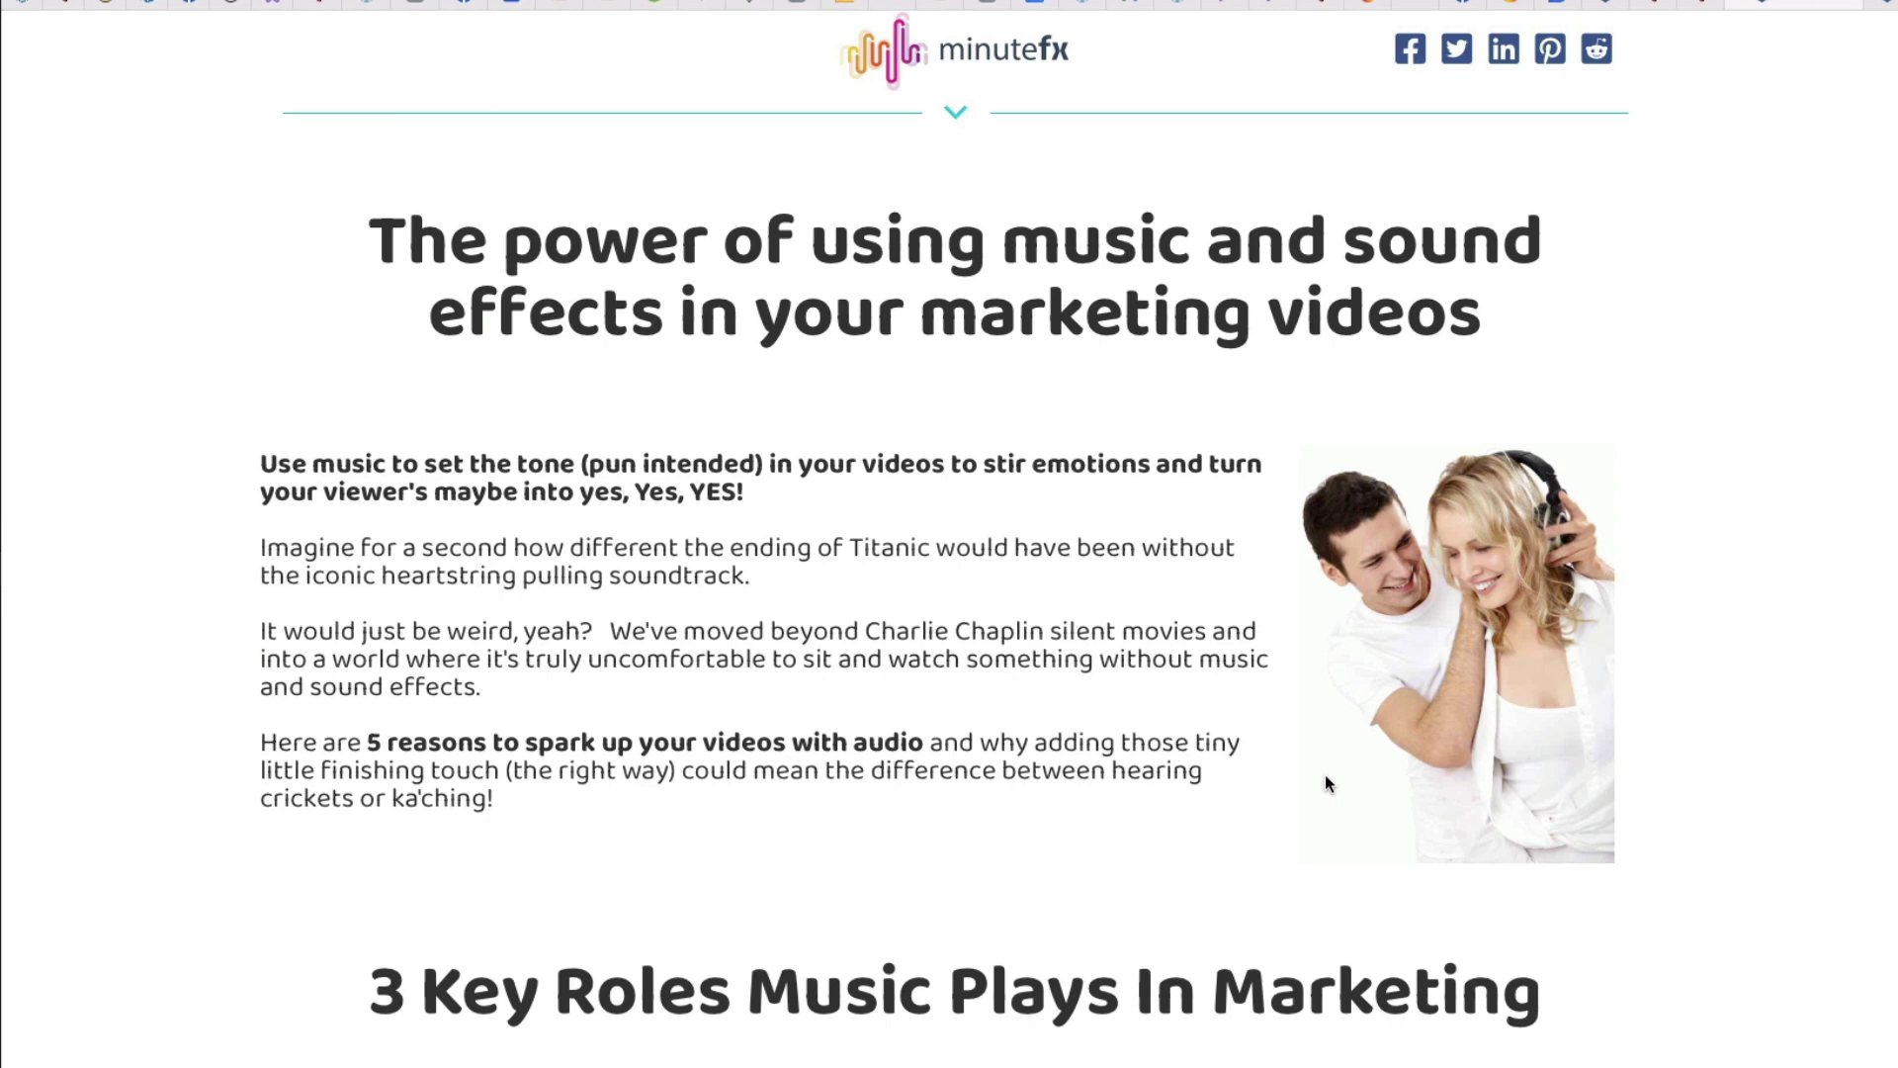
# Step: Switch to the JVZoo MinuteVectors product page and review the affiliate bonus form's name, URL and file upload options
pyautogui.click(1702, 5)
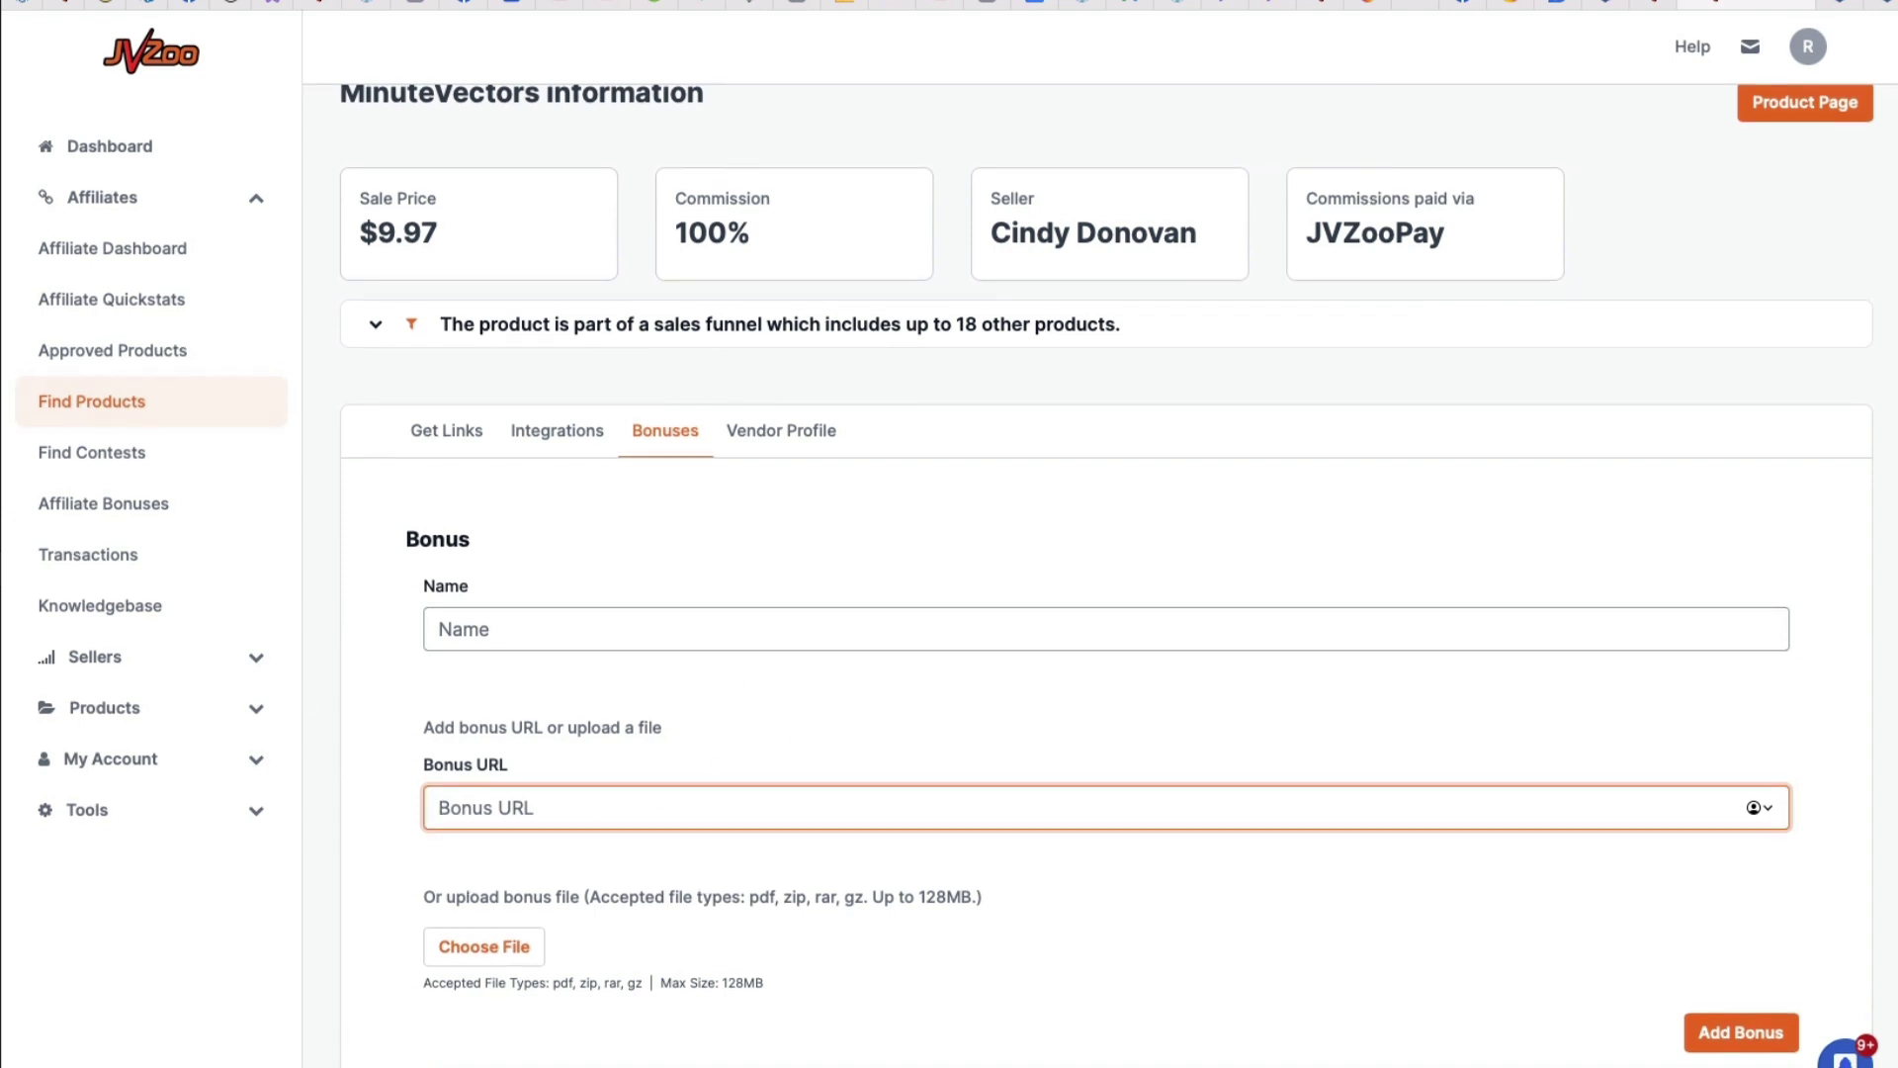
pyautogui.scroll(-1, 682, 326)
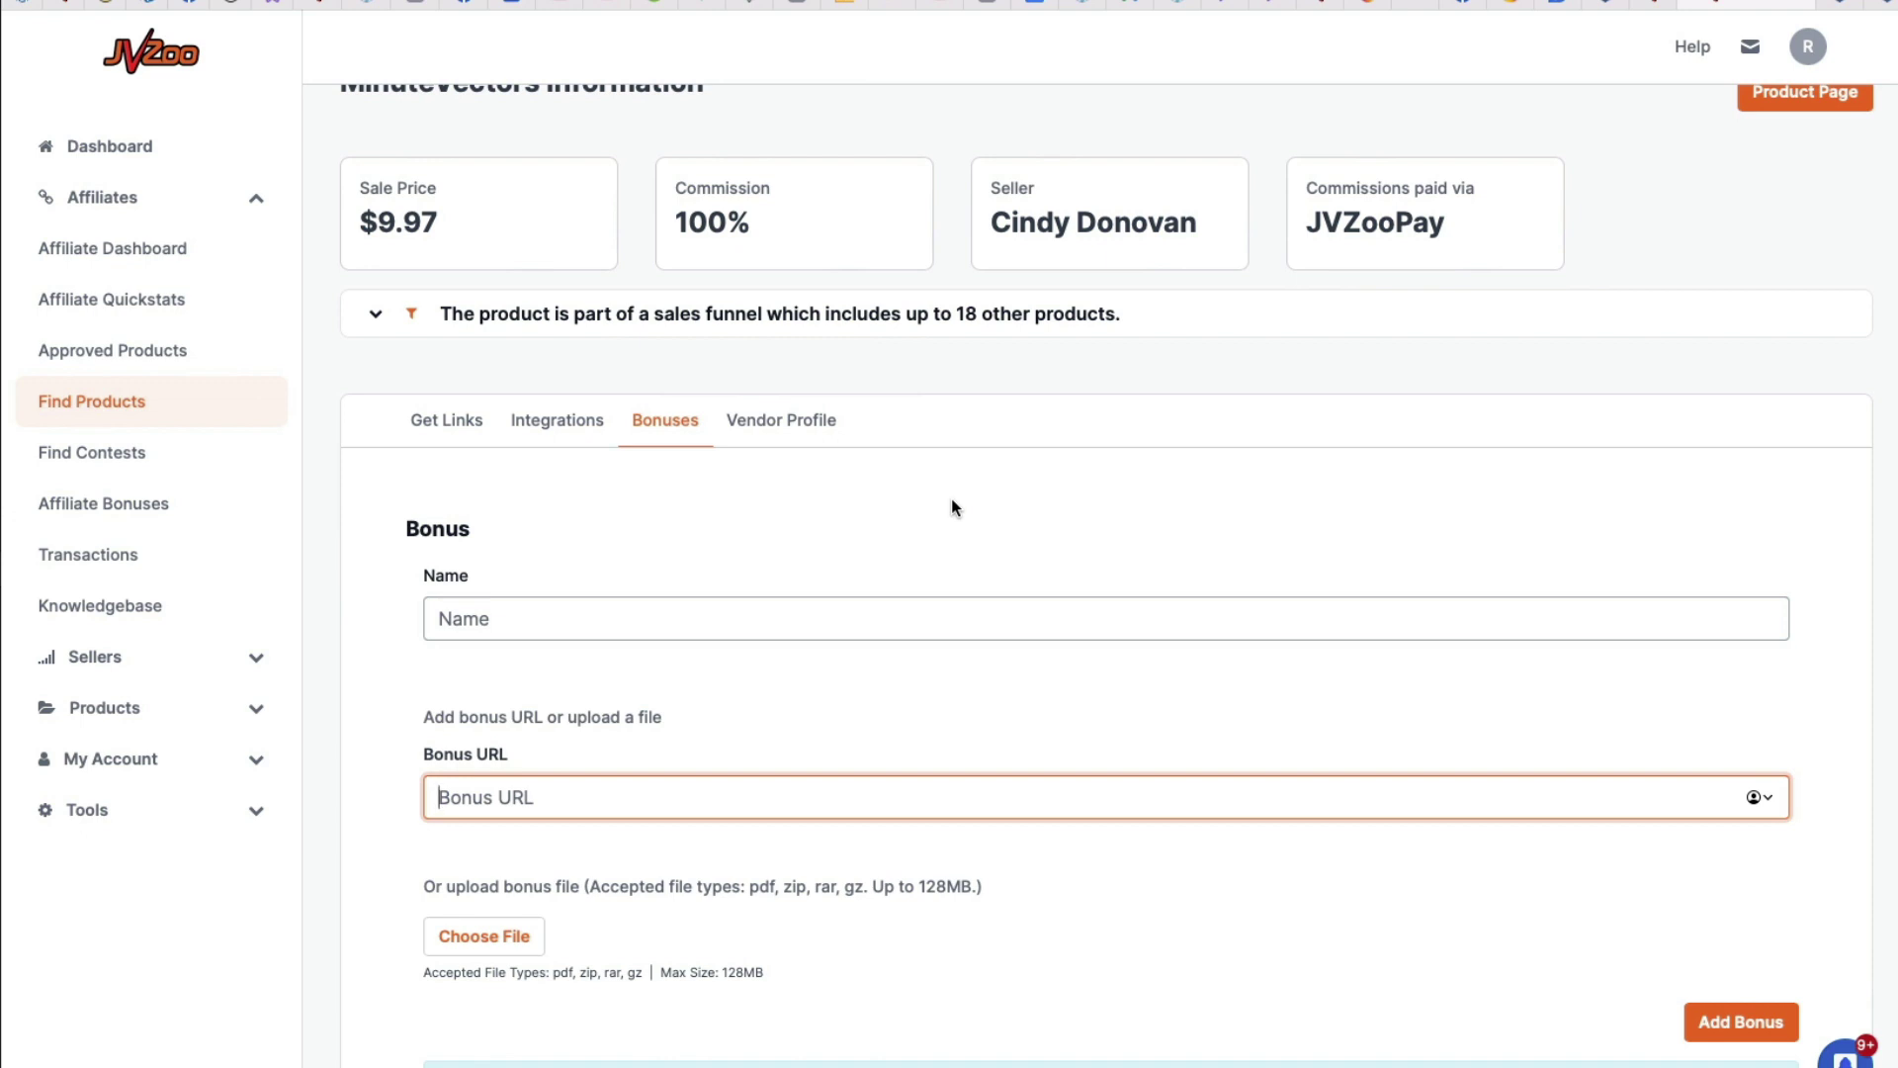
pyautogui.scroll(-1, 878, 608)
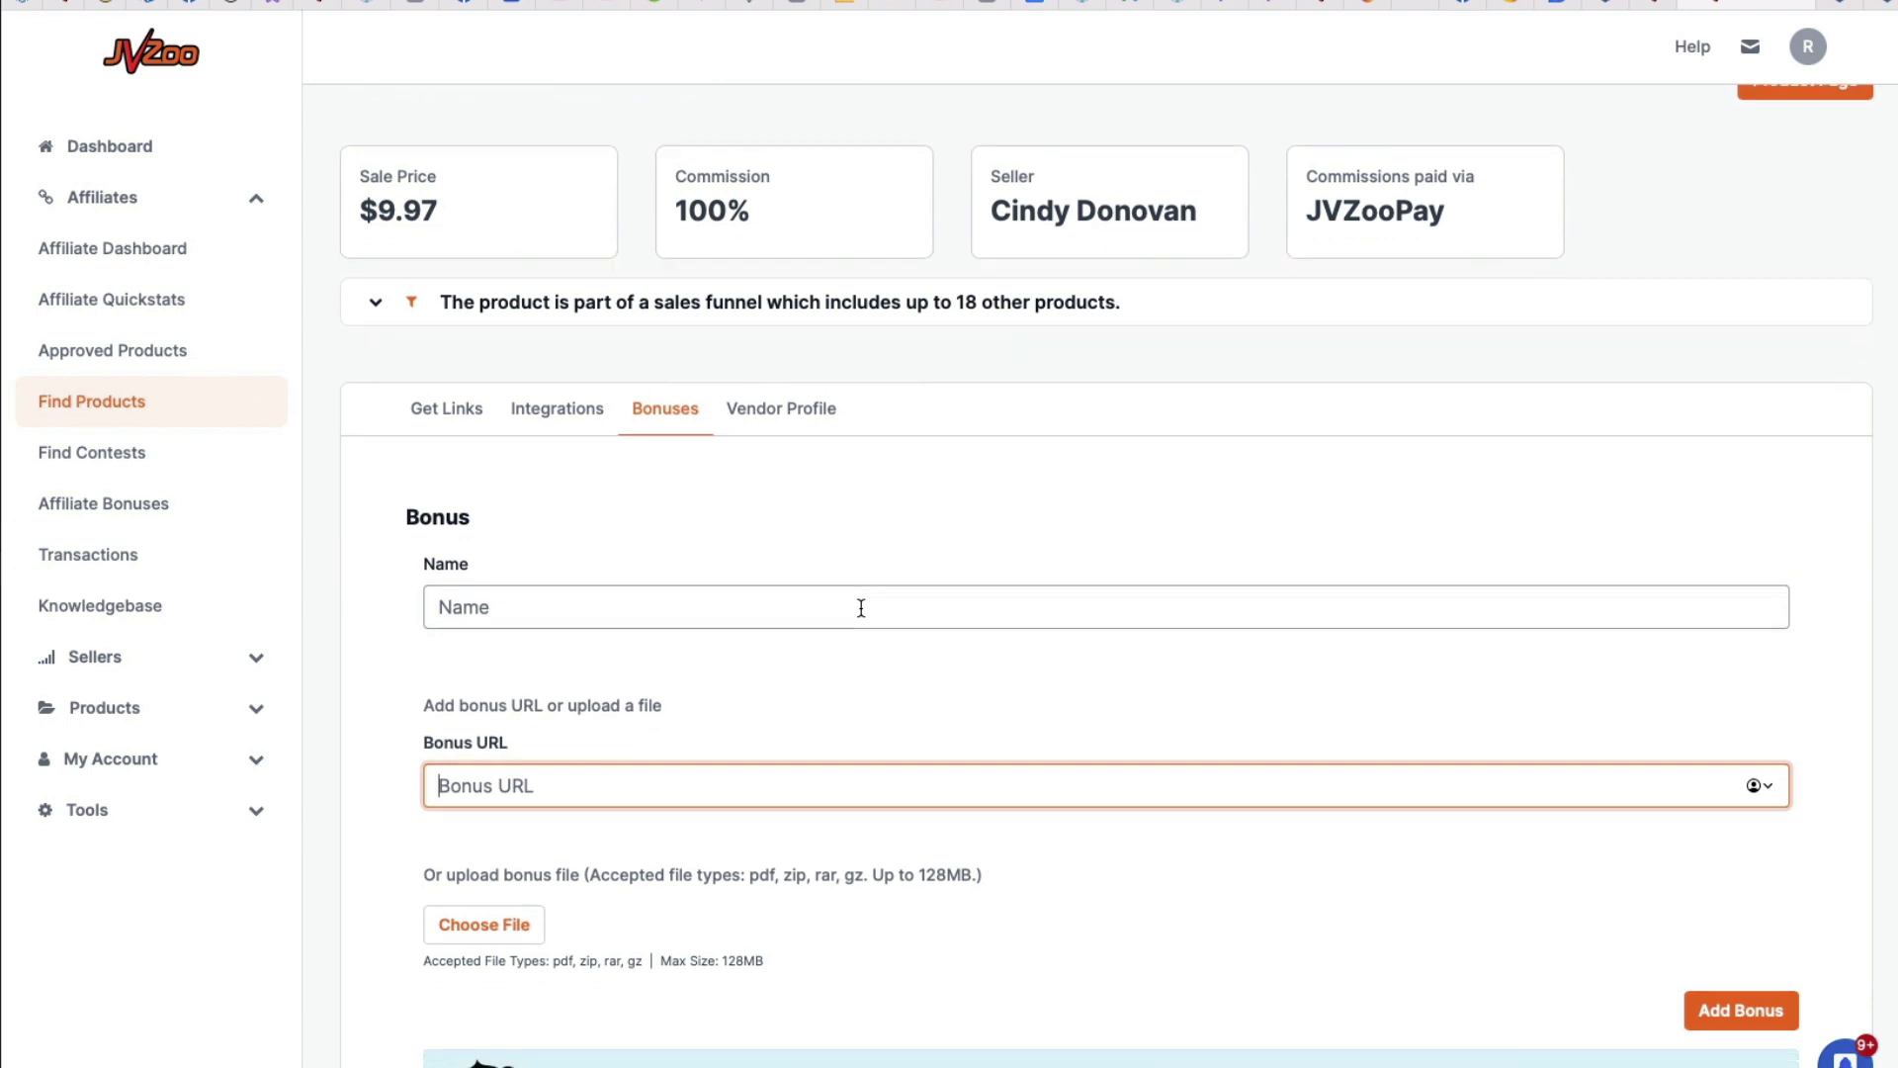